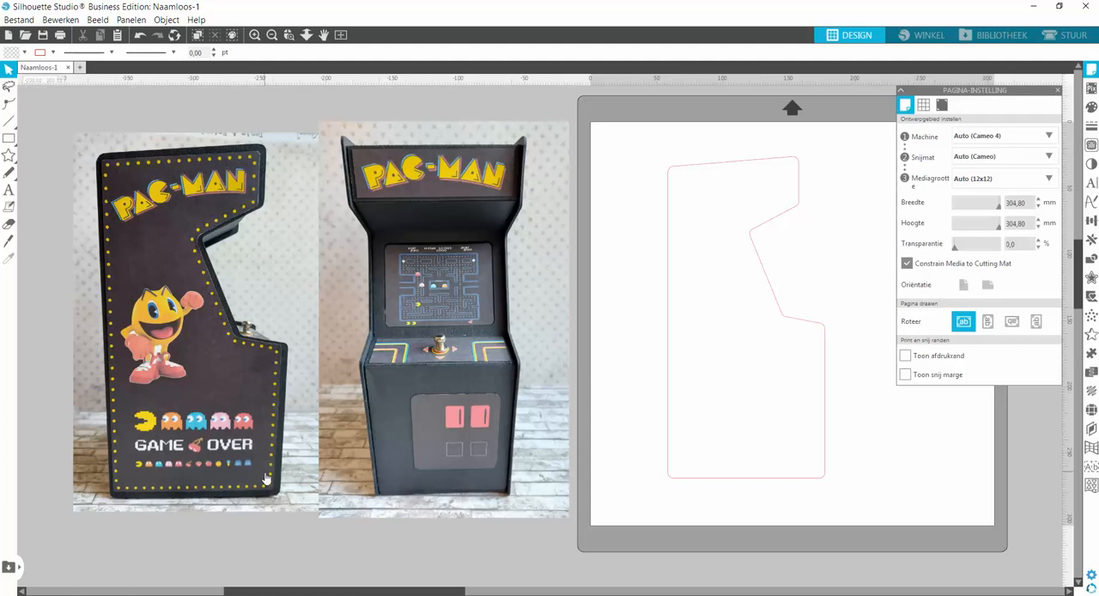
Create an internal offset of the arcade cabinet side outline with sharp corners.
{"action": "left_click_drag", "start_coordinate": [344, 592], "coordinate": [454, 592]}
{"action": "left_click", "coordinate": [519, 316]}
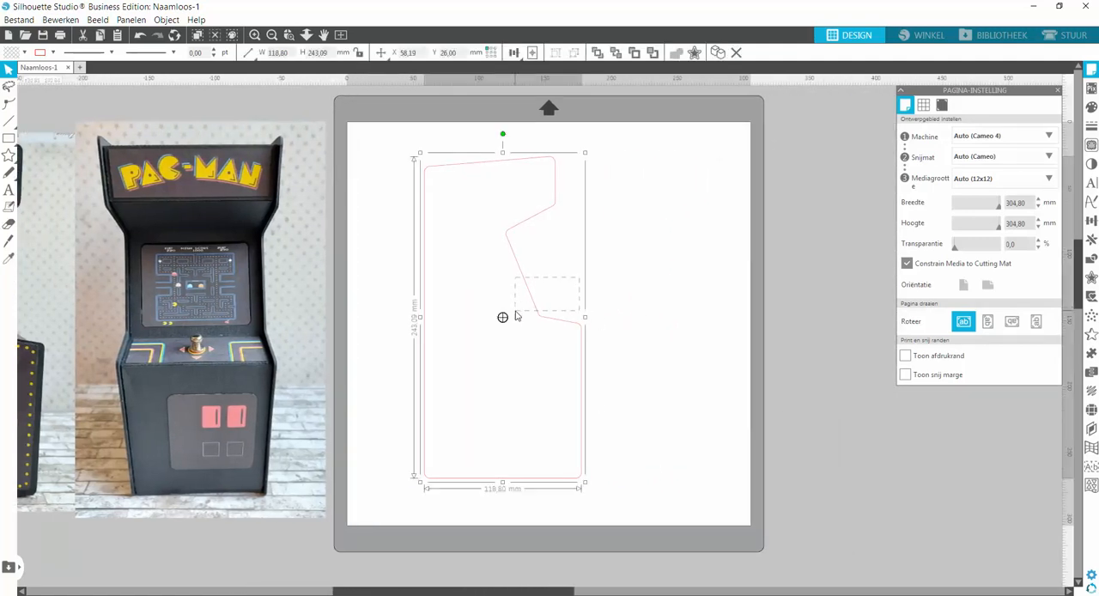
{"action": "left_click", "coordinate": [1091, 276]}
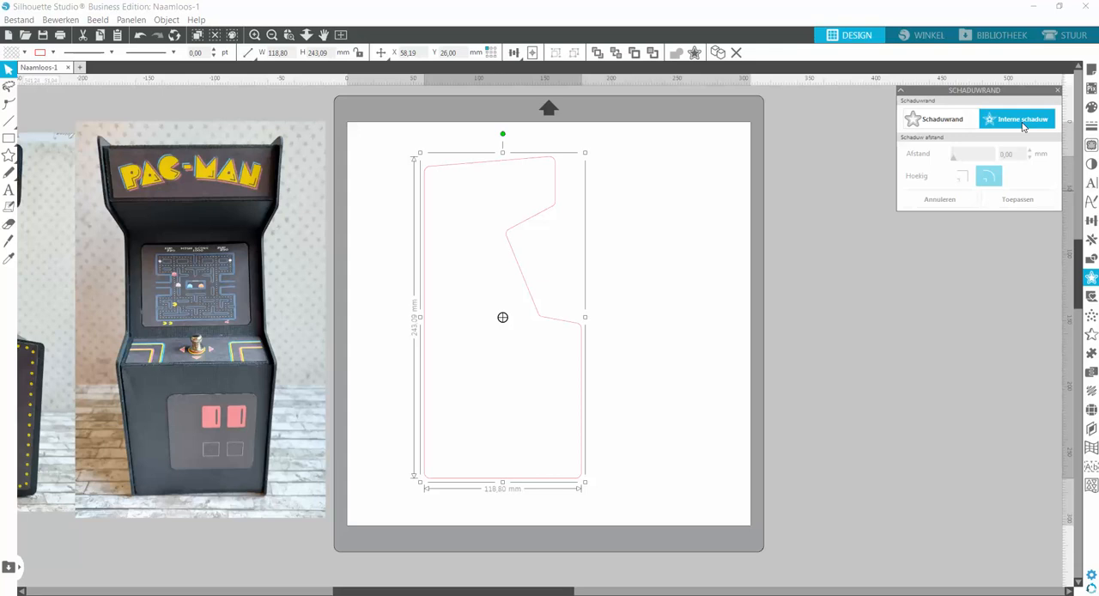
{"action": "left_click", "coordinate": [1022, 121]}
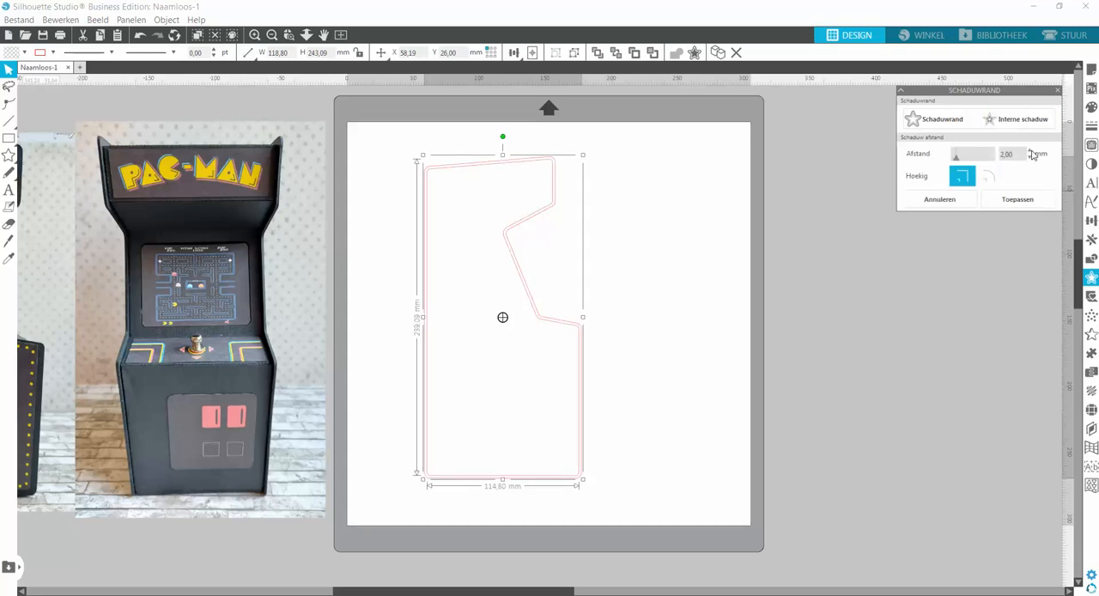
Set the internal offset distance of the cabinet outline to 5 mm.
{"action": "left_click", "coordinate": [1032, 151]}
{"action": "left_click", "coordinate": [1032, 151]}
{"action": "left_click", "coordinate": [1032, 151]}
{"action": "left_click", "coordinate": [1032, 151]}
{"action": "left_click", "coordinate": [1032, 151]}
{"action": "left_click", "coordinate": [1032, 151]}
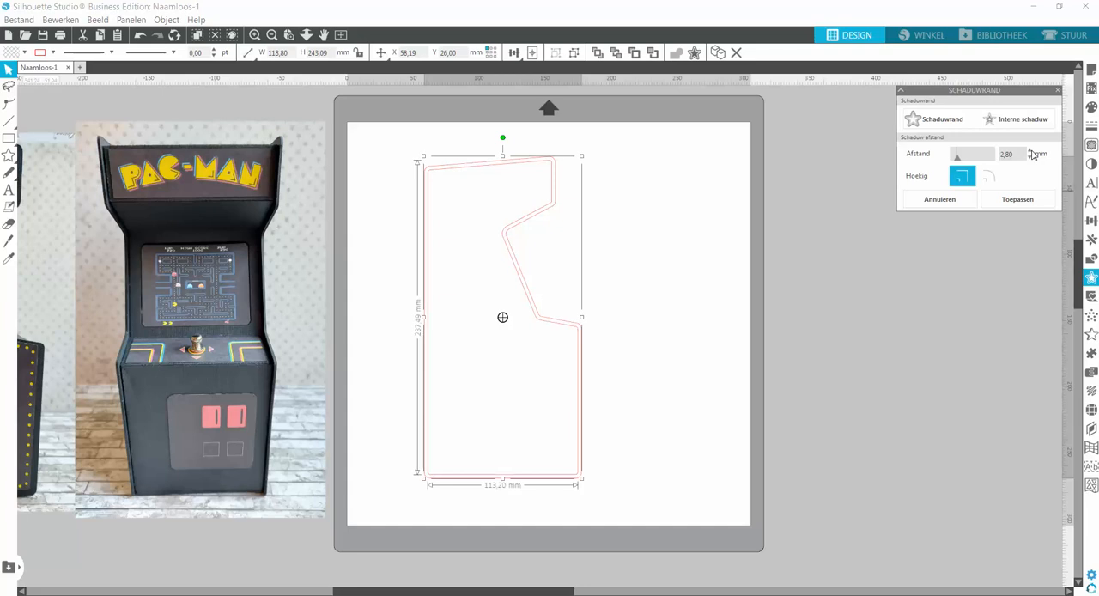
{"action": "left_click", "coordinate": [1033, 151]}
{"action": "left_click", "coordinate": [1032, 151]}
{"action": "left_click", "coordinate": [1033, 151]}
{"action": "left_click", "coordinate": [1032, 151]}
{"action": "left_click", "coordinate": [1033, 152]}
{"action": "left_click", "coordinate": [1033, 151]}
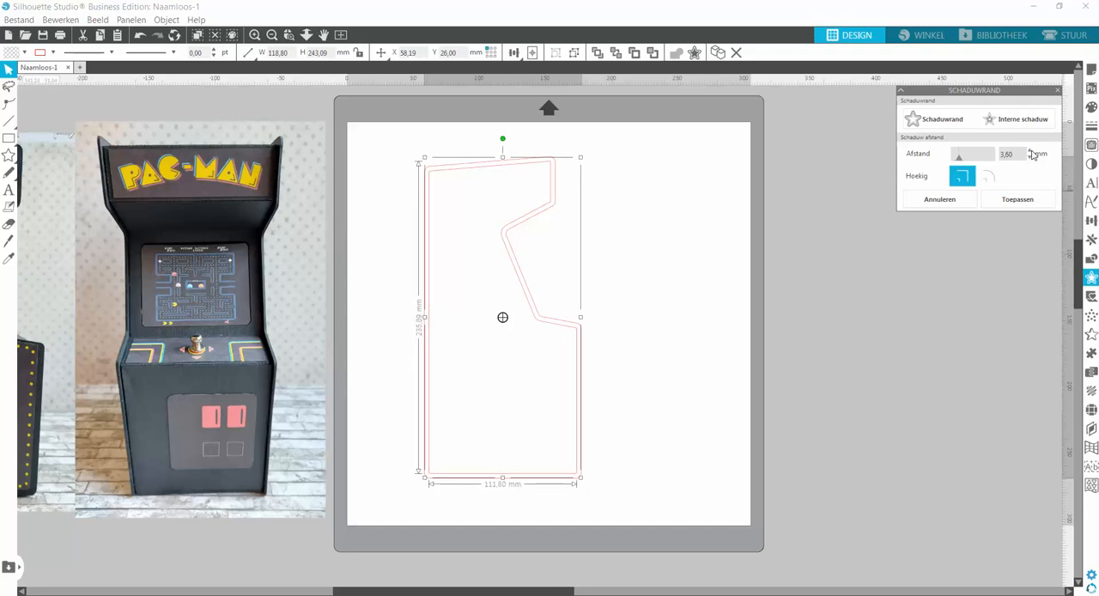
{"action": "left_click", "coordinate": [1032, 151]}
{"action": "left_click", "coordinate": [1032, 152]}
{"action": "left_click", "coordinate": [1032, 151]}
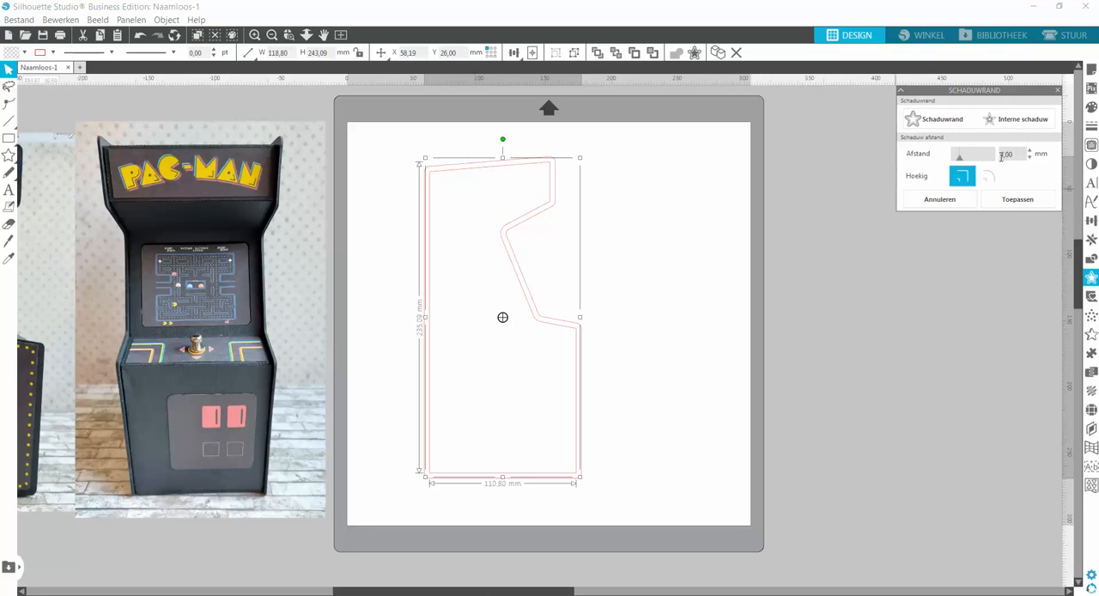
{"action": "left_click", "coordinate": [1030, 151]}
{"action": "left_click", "coordinate": [1031, 151]}
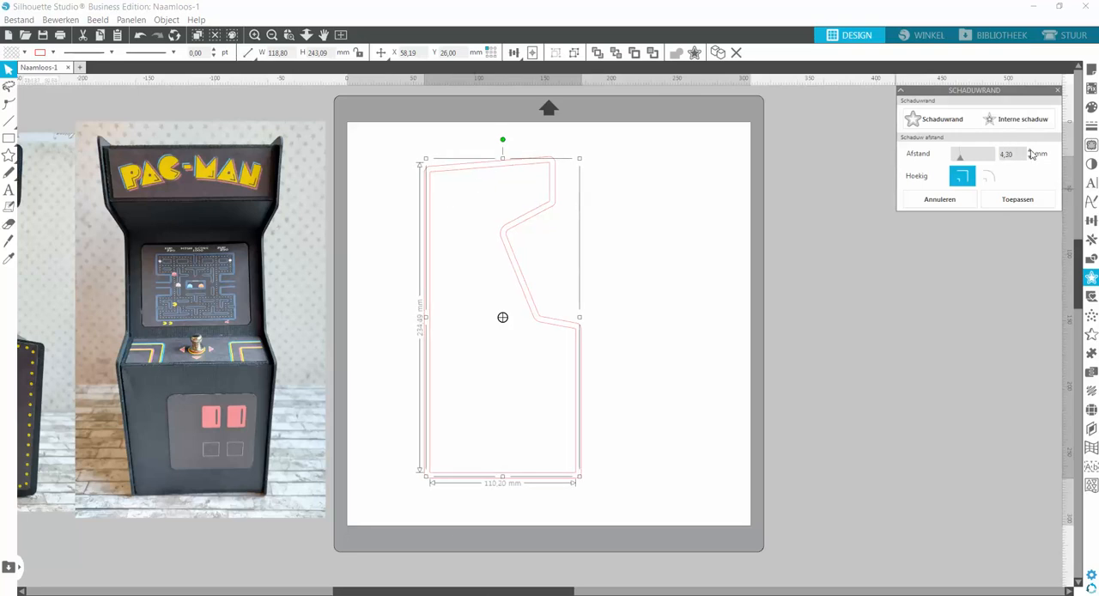
{"action": "left_click", "coordinate": [1030, 152]}
{"action": "left_click", "coordinate": [1031, 151]}
{"action": "left_click", "coordinate": [1030, 152]}
{"action": "left_click", "coordinate": [1031, 151]}
{"action": "left_click", "coordinate": [1031, 151]}
{"action": "left_click", "coordinate": [1031, 152]}
{"action": "left_click", "coordinate": [1030, 151]}
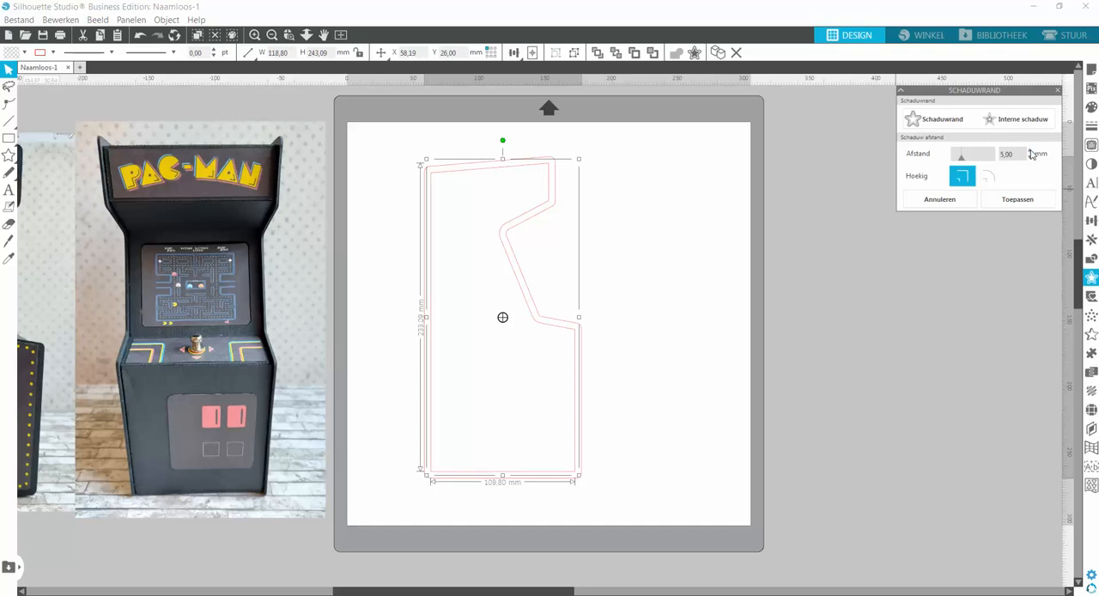
{"action": "left_click", "coordinate": [675, 309]}
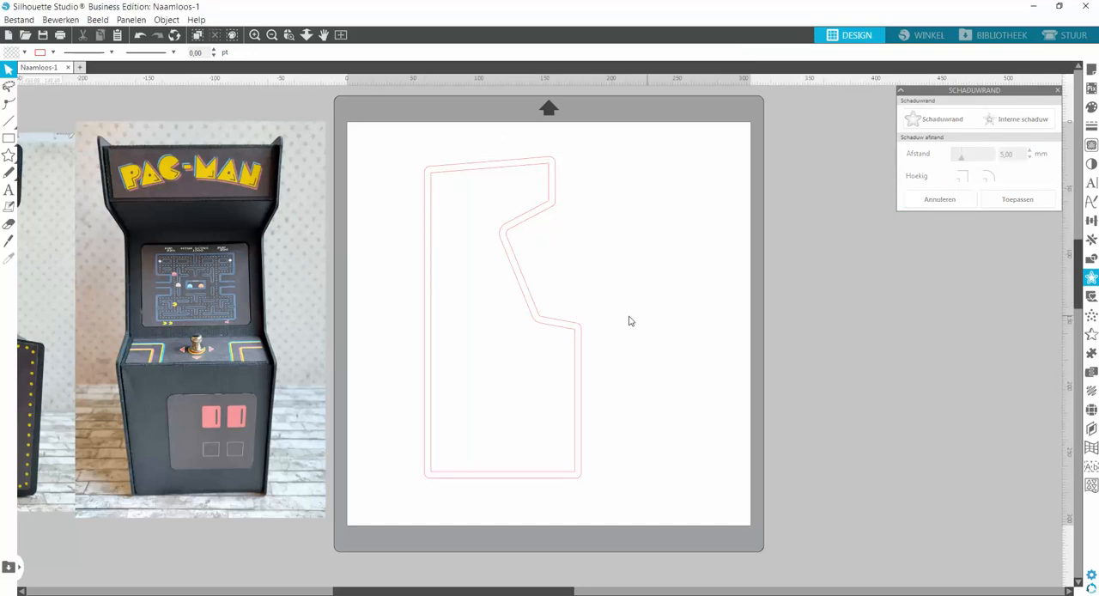
Draw a small circle about 2.6 mm in diameter inside the upper-left corner of the cabinet outline.
{"action": "left_click_drag", "start_coordinate": [519, 594], "coordinate": [510, 592]}
{"action": "mouse_move", "coordinate": [3, 141]}
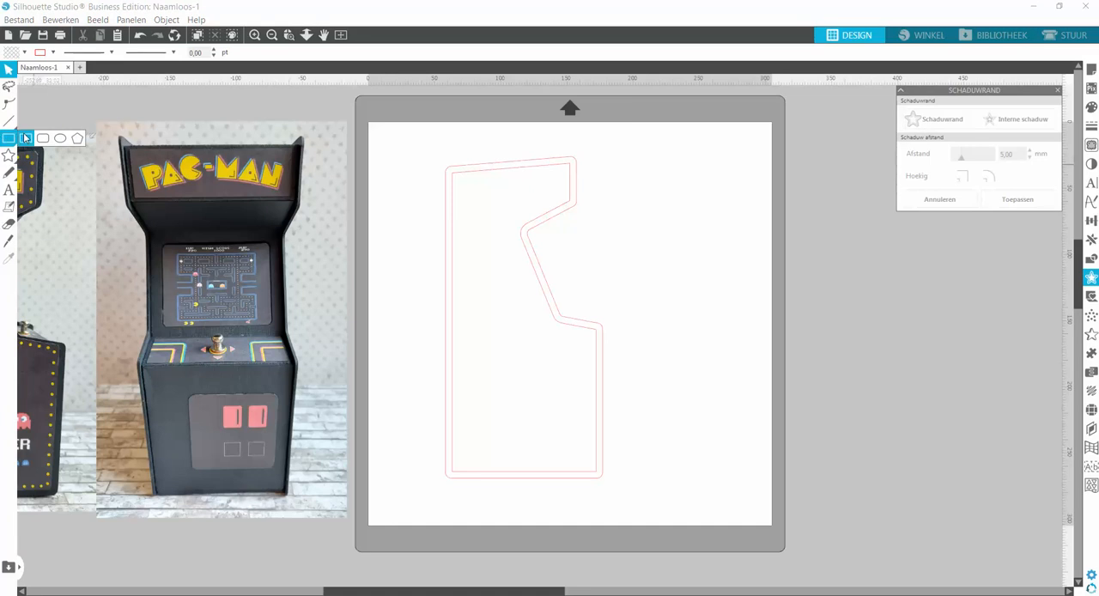
{"action": "left_click", "coordinate": [60, 137]}
{"action": "left_click_drag", "start_coordinate": [466, 193], "coordinate": [468, 199]}
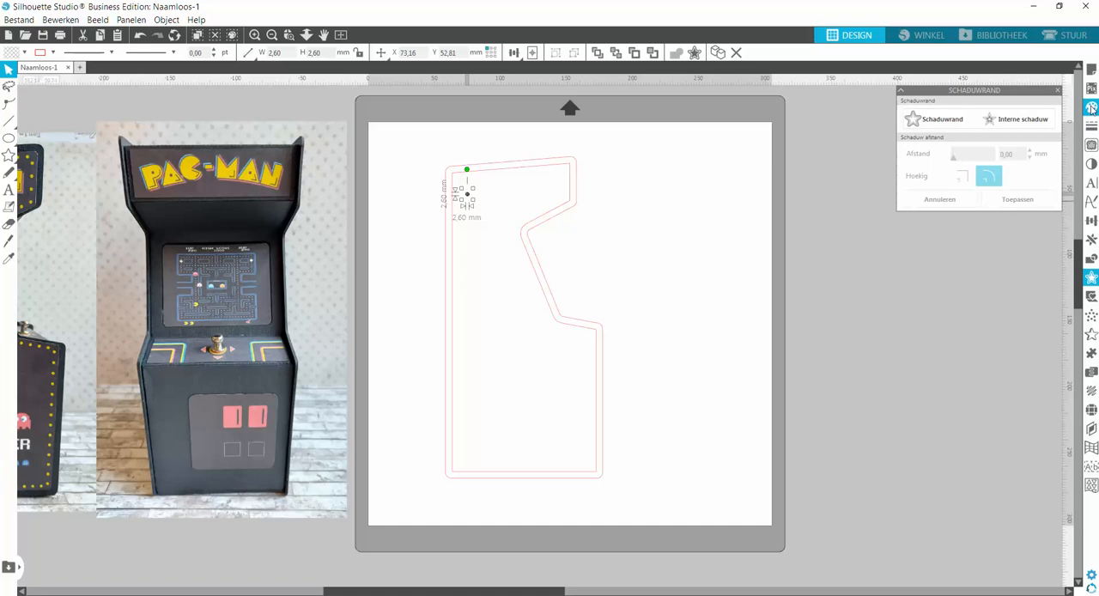
Give the small circle a yellow fill and a yellow line colour.
{"action": "left_click", "coordinate": [1091, 108]}
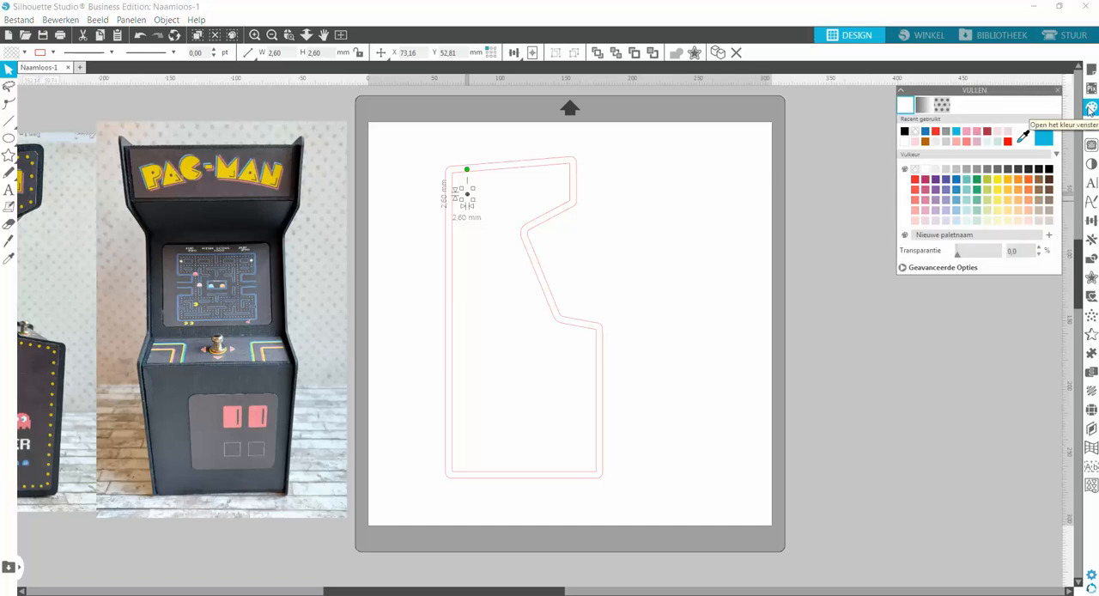
{"action": "left_click", "coordinate": [998, 180]}
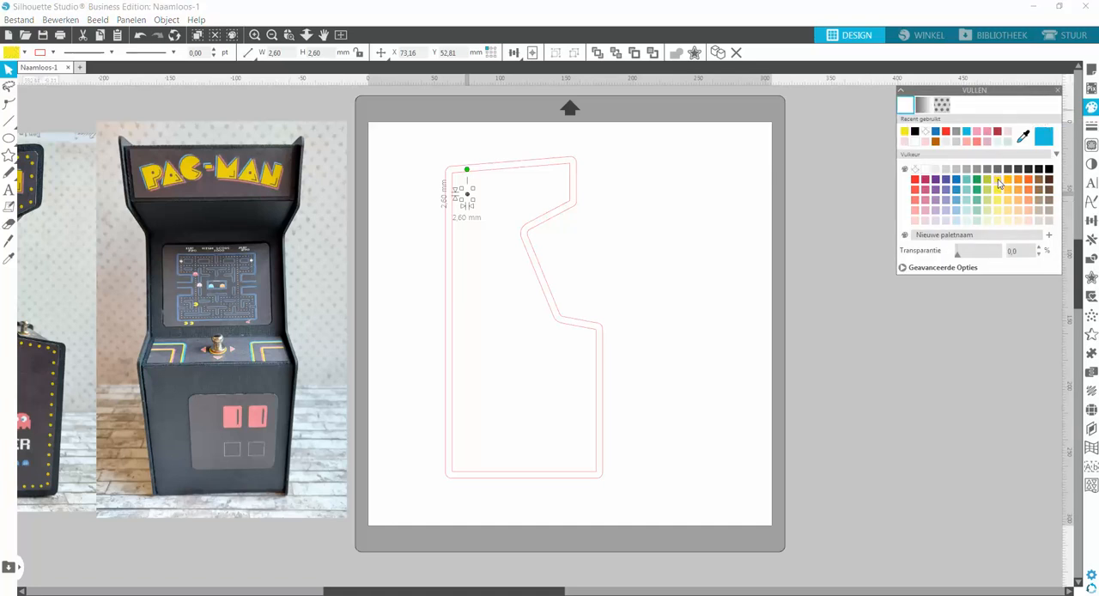
{"action": "left_click", "coordinate": [1091, 125]}
{"action": "left_click", "coordinate": [924, 106]}
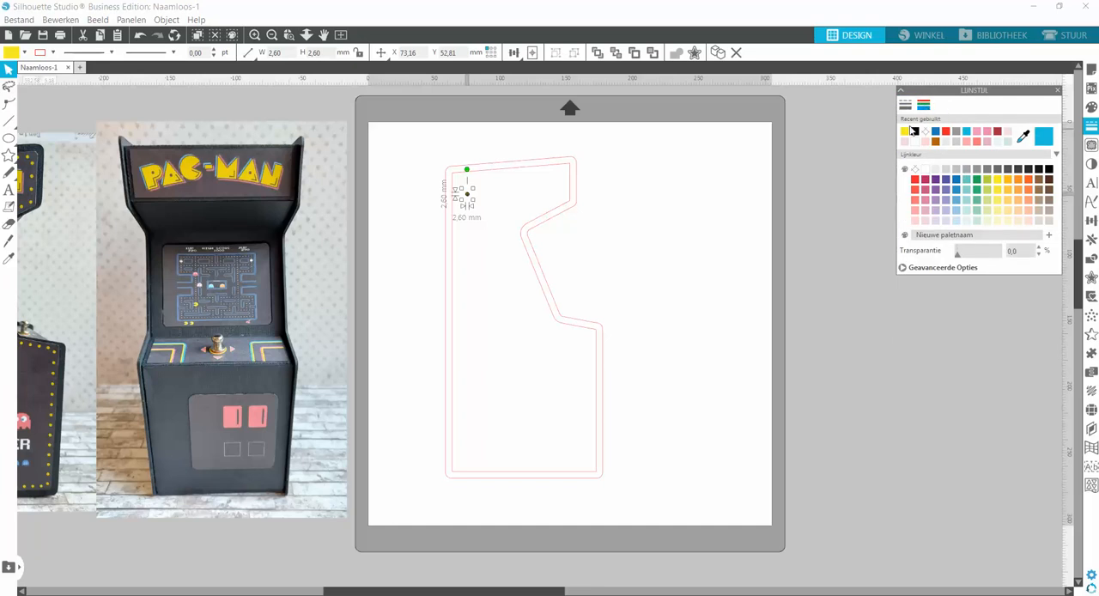
{"action": "left_click", "coordinate": [485, 221]}
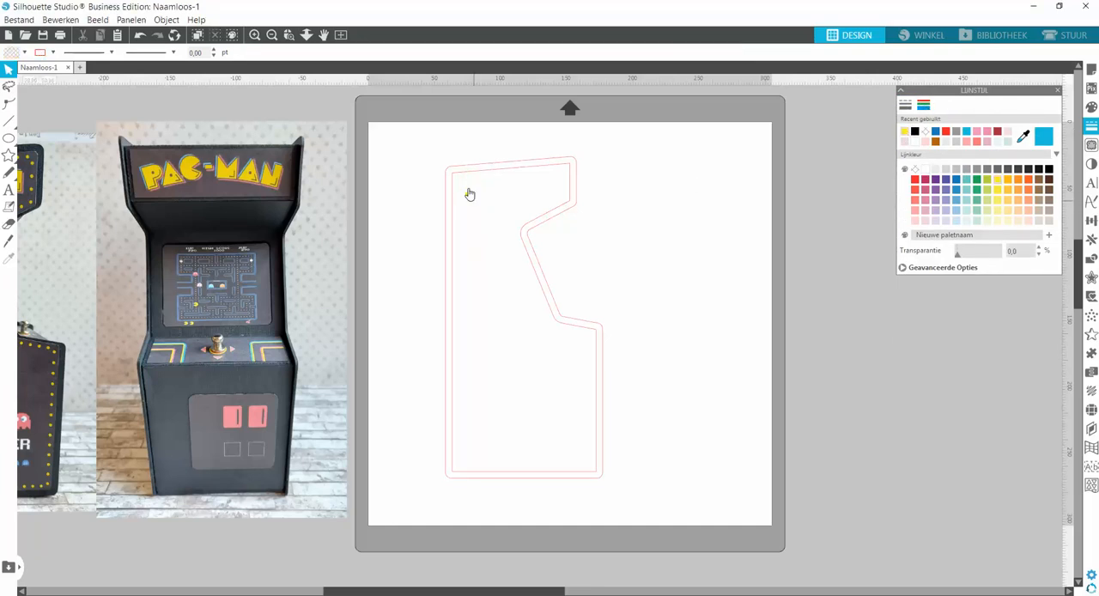
Set both the line colour and the fill colour of the small circle to dark brown.
{"action": "left_click", "coordinate": [289, 34]}
{"action": "left_click_drag", "start_coordinate": [407, 146], "coordinate": [531, 259]}
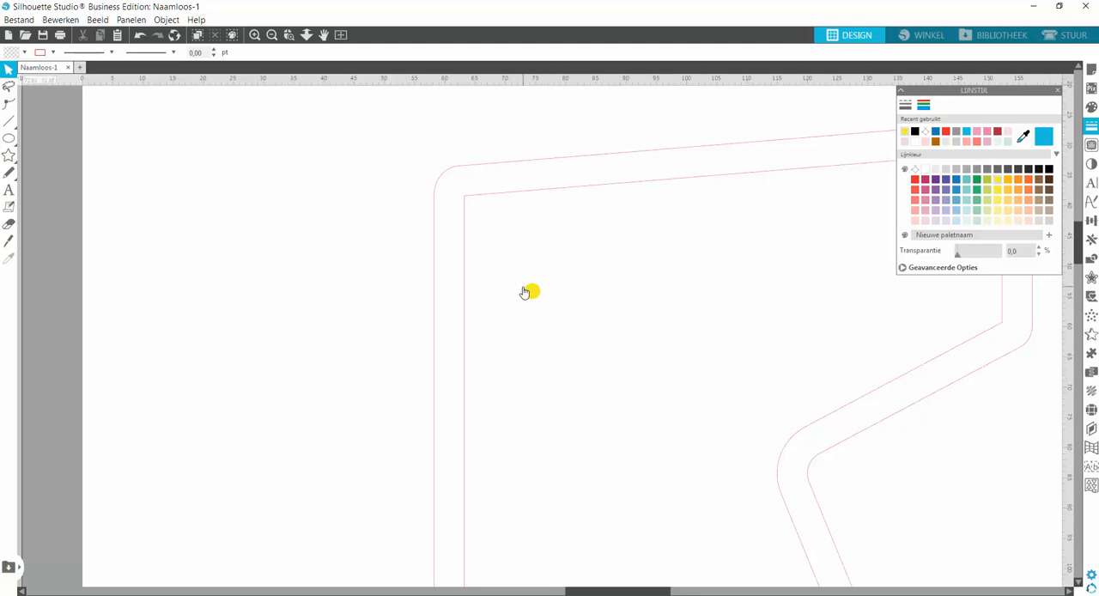
{"action": "left_click", "coordinate": [532, 296]}
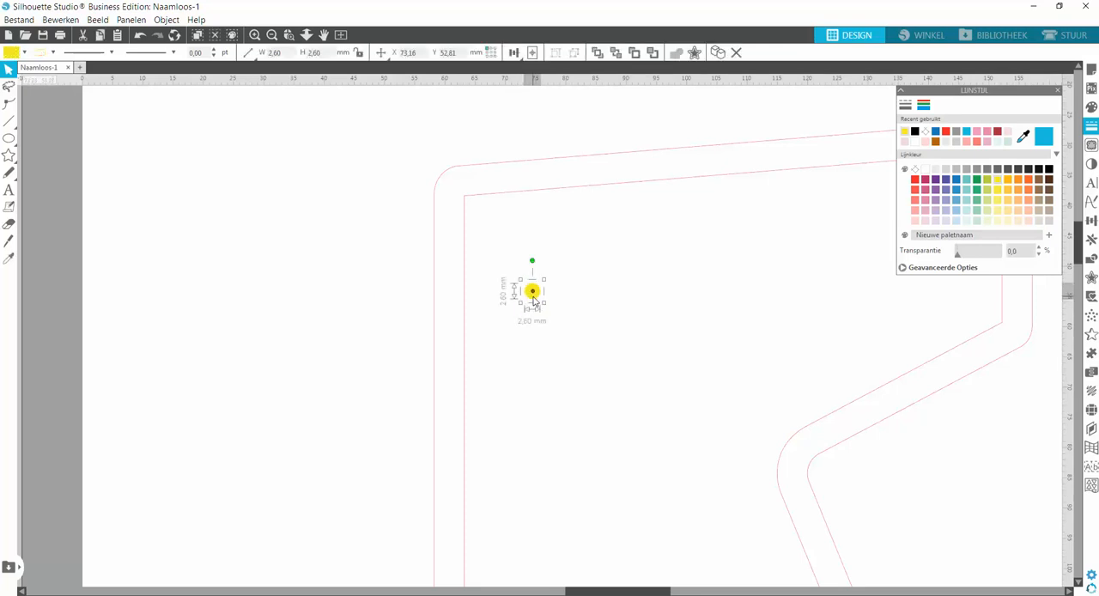
{"action": "left_click", "coordinate": [1049, 179]}
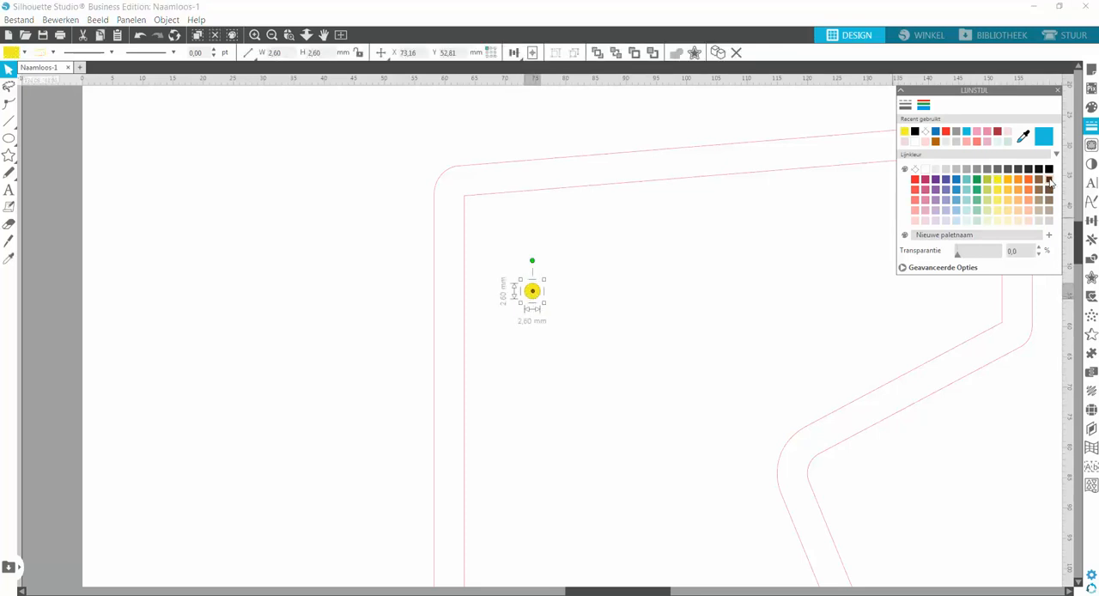
{"action": "left_click", "coordinate": [1092, 109]}
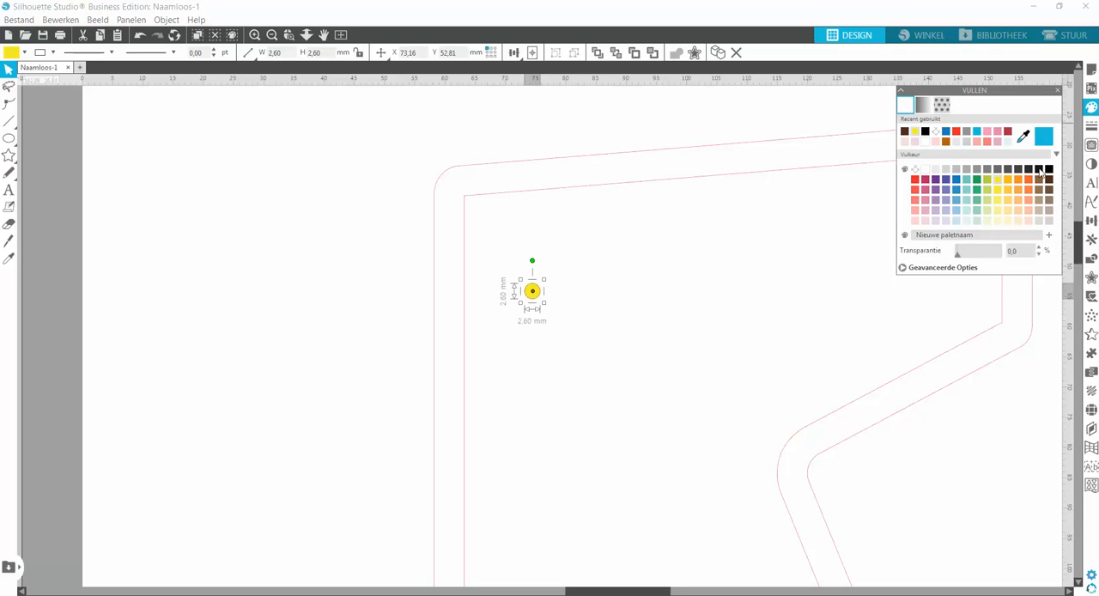
{"action": "left_click", "coordinate": [1050, 180]}
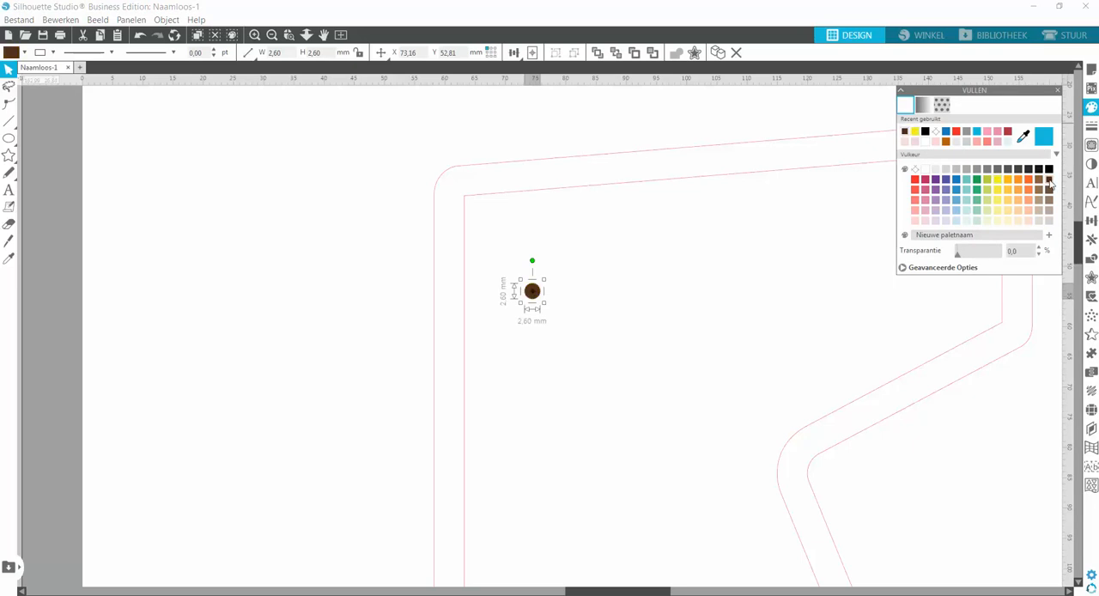
Attach the small circle to the inner offset outline with Object on Path so it repeats along the line.
{"action": "left_click", "coordinate": [272, 35]}
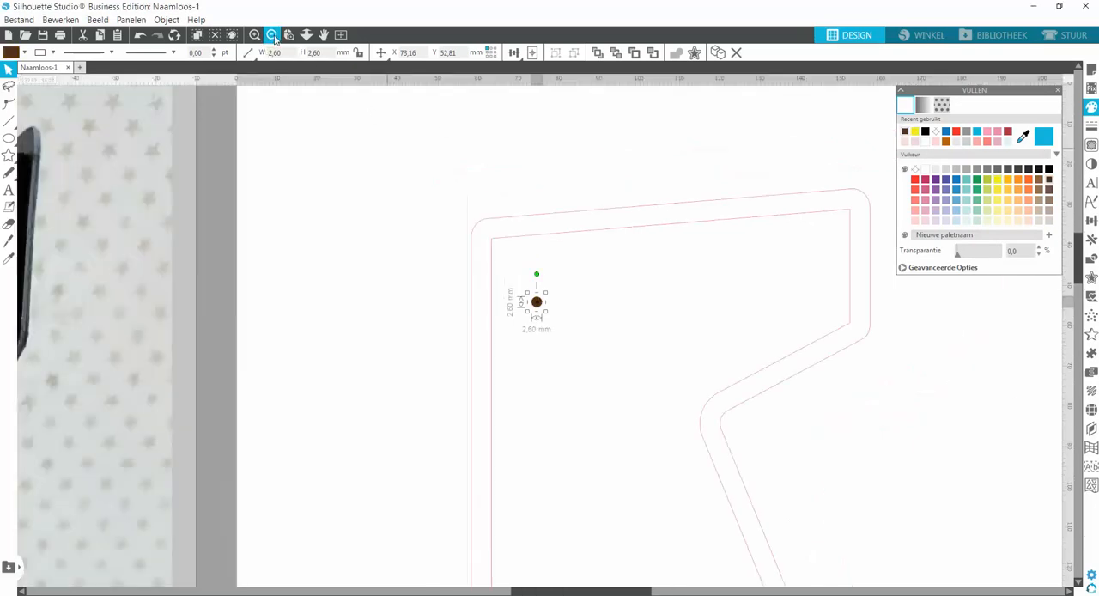
{"action": "left_click", "coordinate": [272, 35]}
{"action": "left_click", "coordinate": [272, 35]}
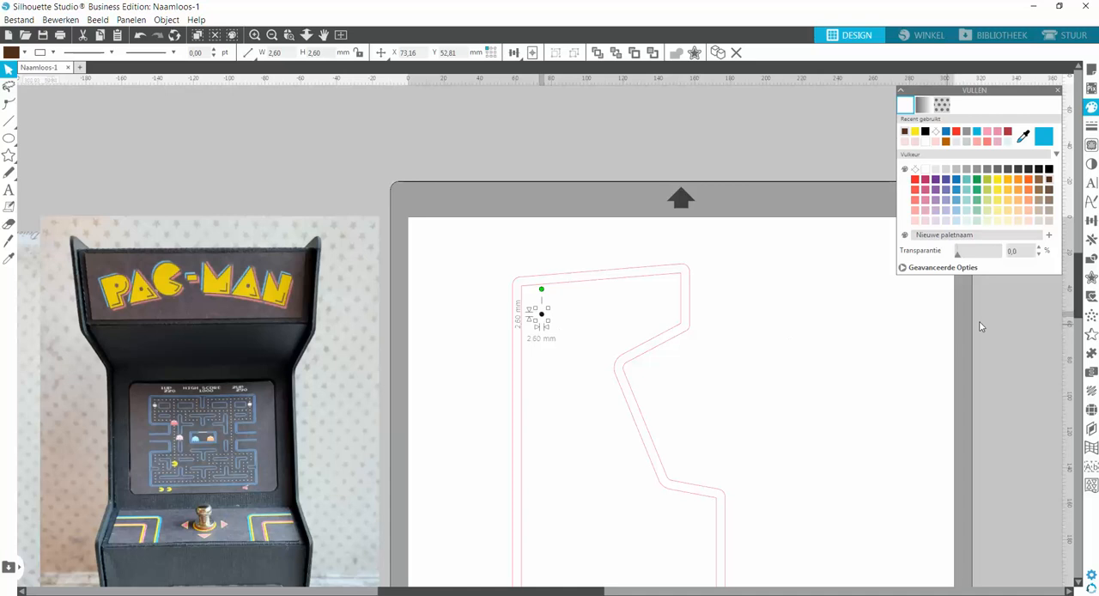
{"action": "left_click", "coordinate": [1092, 241]}
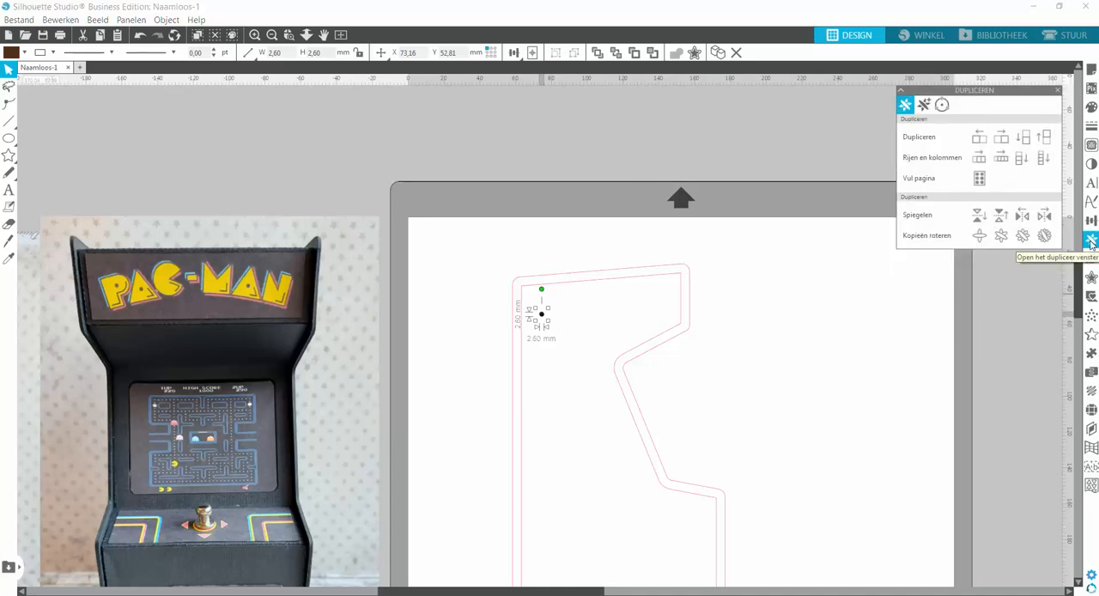
{"action": "left_click", "coordinate": [945, 107]}
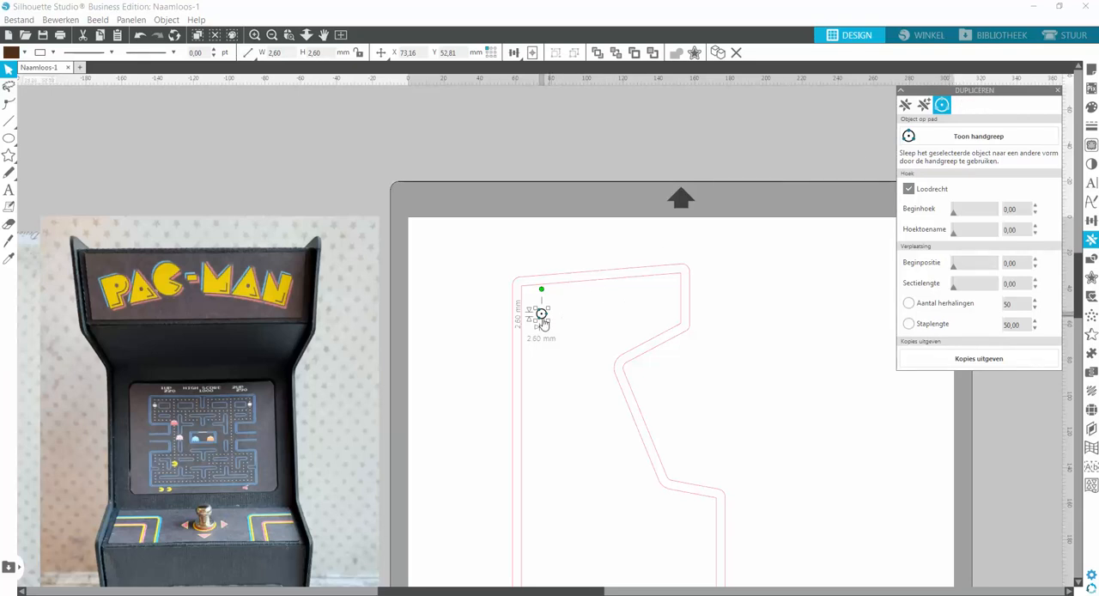
{"action": "left_click_drag", "start_coordinate": [546, 318], "coordinate": [554, 296]}
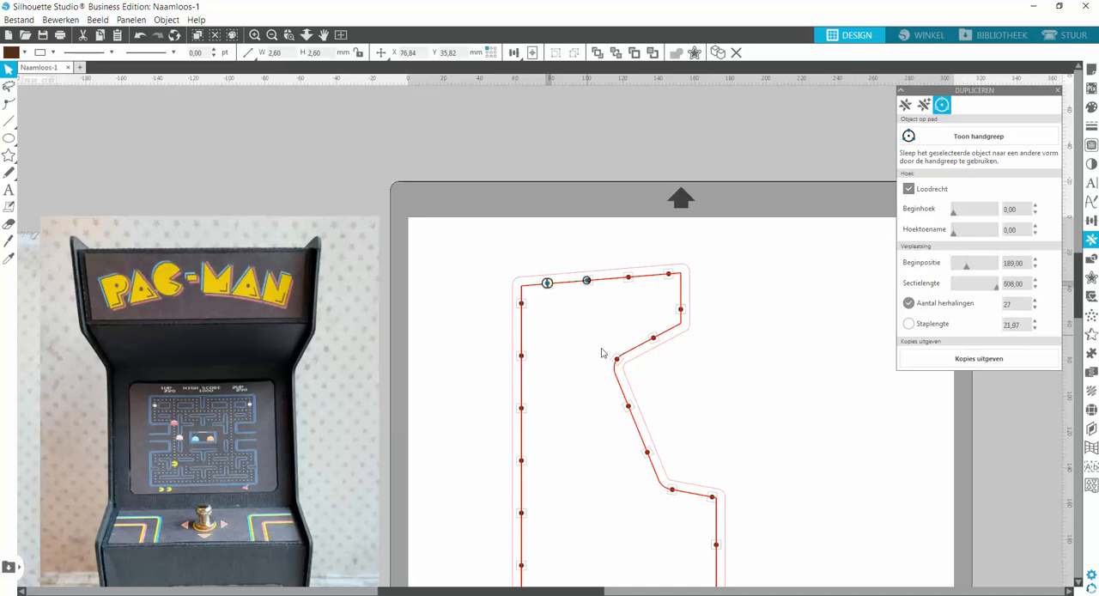
Set the number of dot repetitions along the inner outline to 88.
{"action": "scroll", "coordinate": [584, 351], "scroll_direction": "down", "scroll_amount": 3}
{"action": "scroll", "coordinate": [579, 347], "scroll_direction": "down", "scroll_amount": 1}
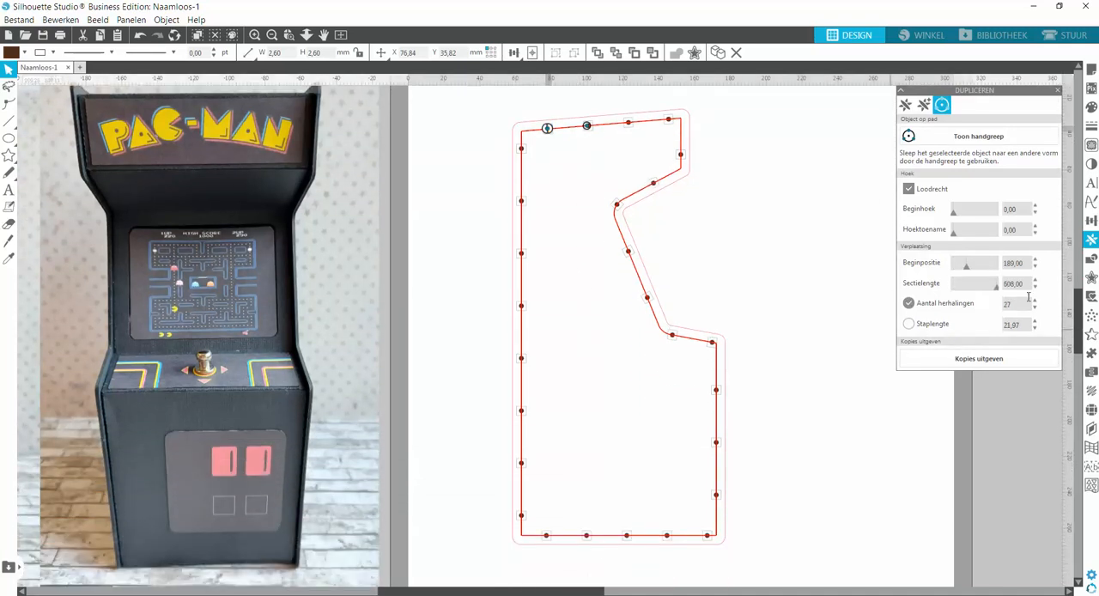
{"action": "left_click_drag", "start_coordinate": [1035, 302], "coordinate": [1036, 302]}
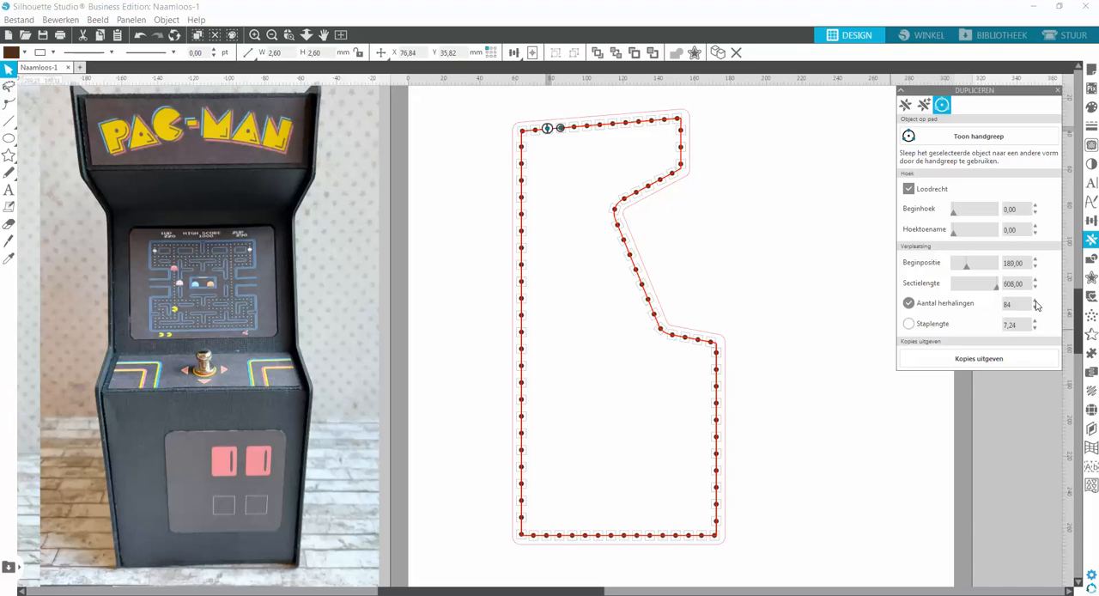
{"action": "left_click", "coordinate": [1036, 303]}
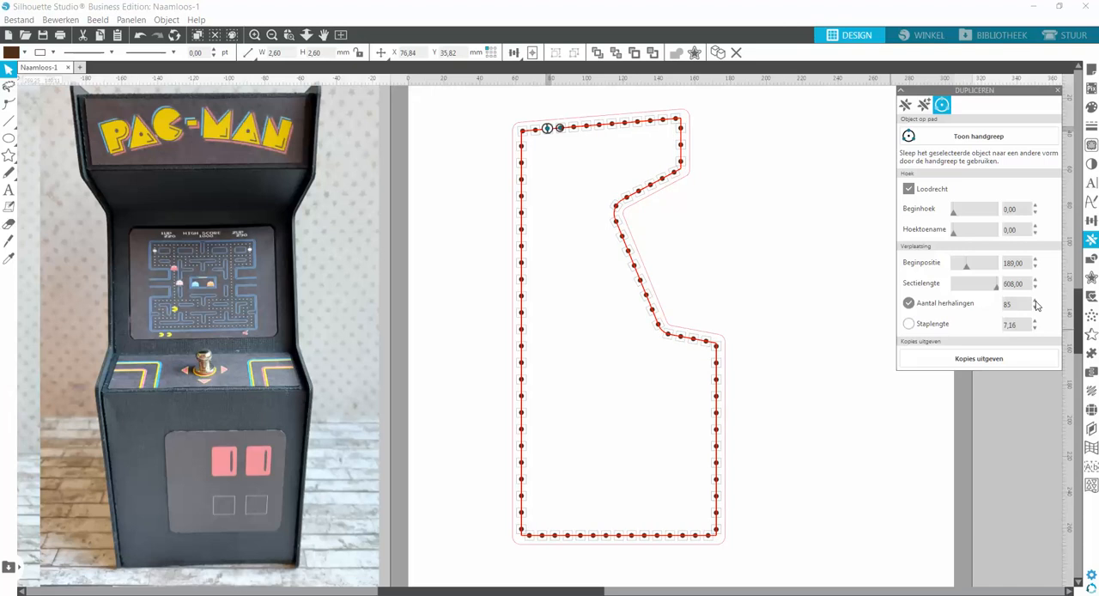
{"action": "left_click", "coordinate": [1036, 302]}
{"action": "left_click", "coordinate": [1036, 303]}
{"action": "left_click", "coordinate": [1036, 302]}
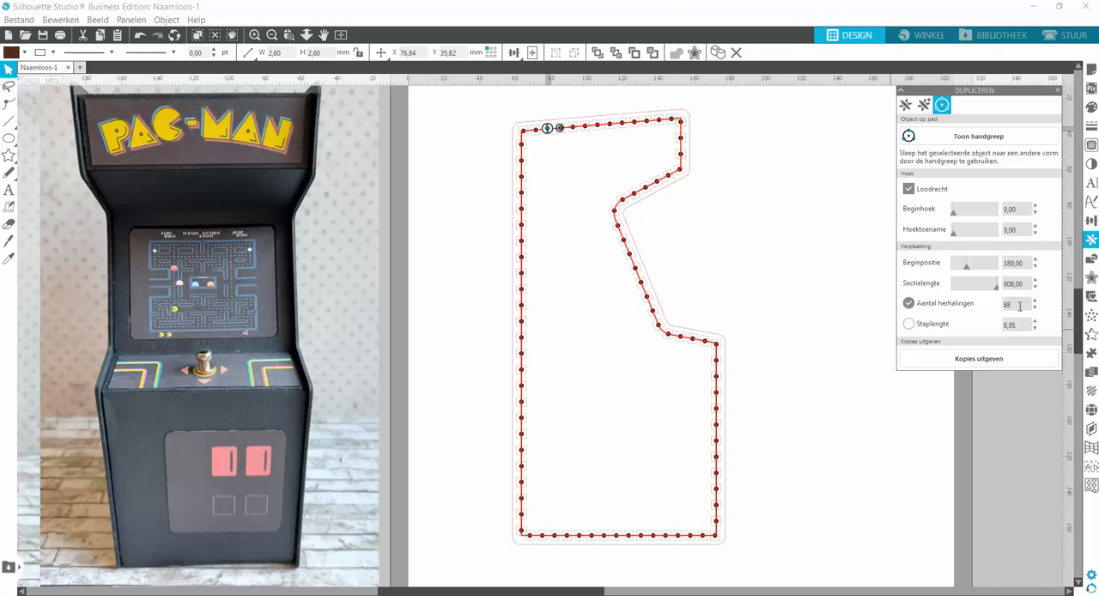
Release the dot copies from the path and delete the inner offset outline.
{"action": "left_click", "coordinate": [984, 361]}
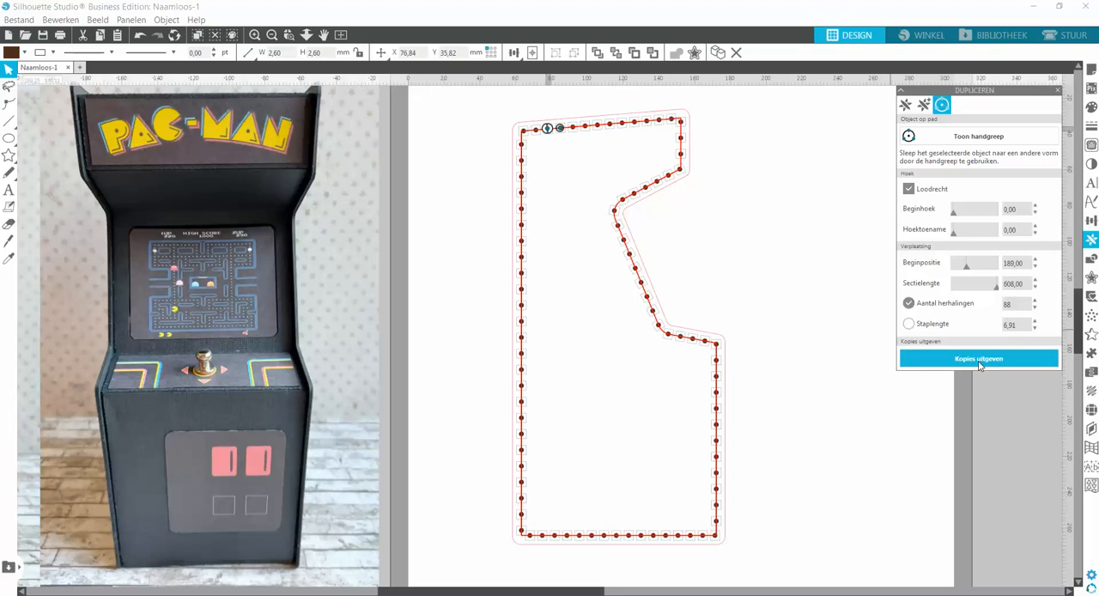
{"action": "left_click", "coordinate": [974, 361]}
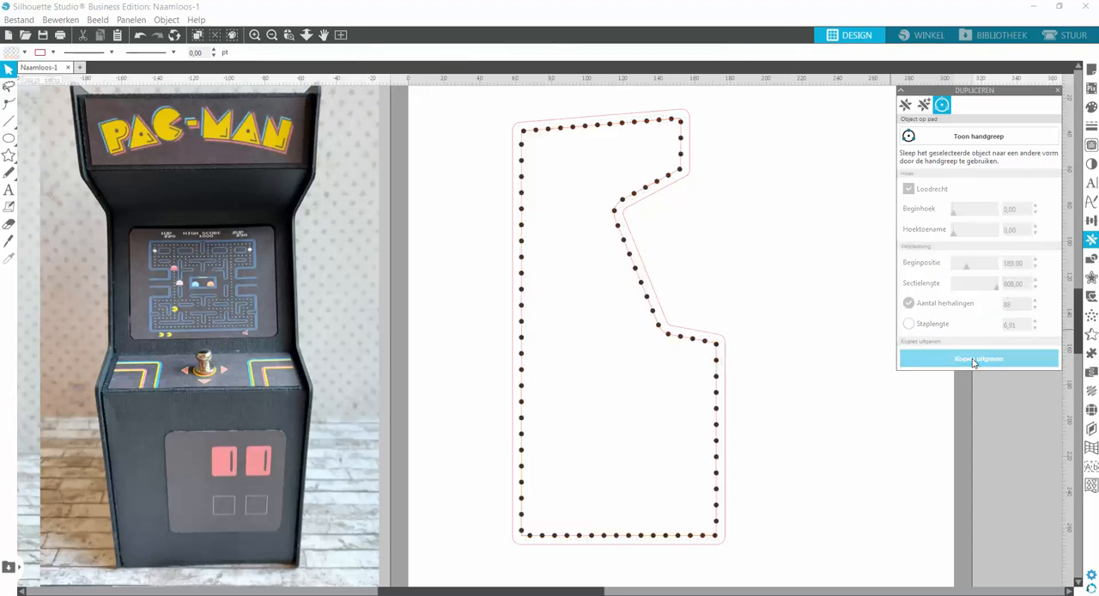
{"action": "left_click", "coordinate": [681, 149]}
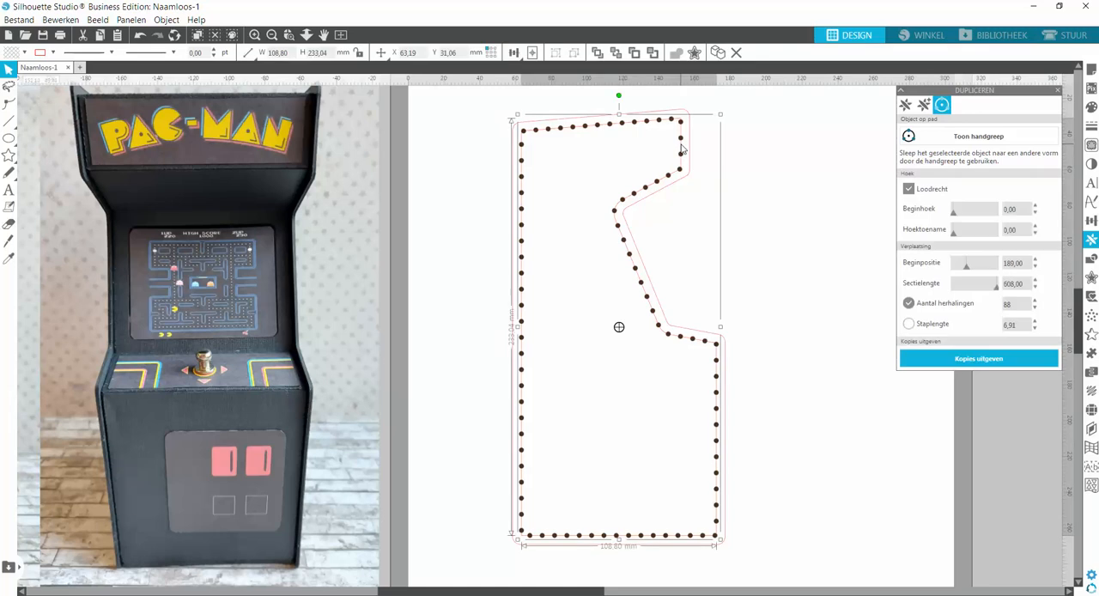
{"action": "key", "text": "Delete"}
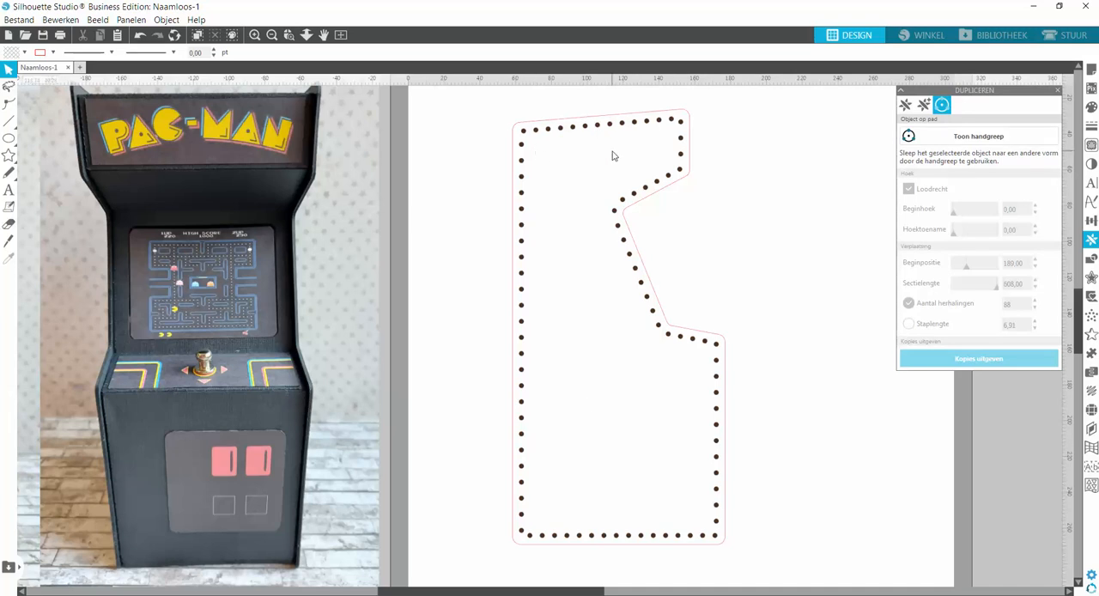
Select all the border dots without the cabinet outline and group them into one object.
{"action": "left_click", "coordinate": [561, 131]}
{"action": "left_click_drag", "start_coordinate": [493, 105], "coordinate": [781, 582]}
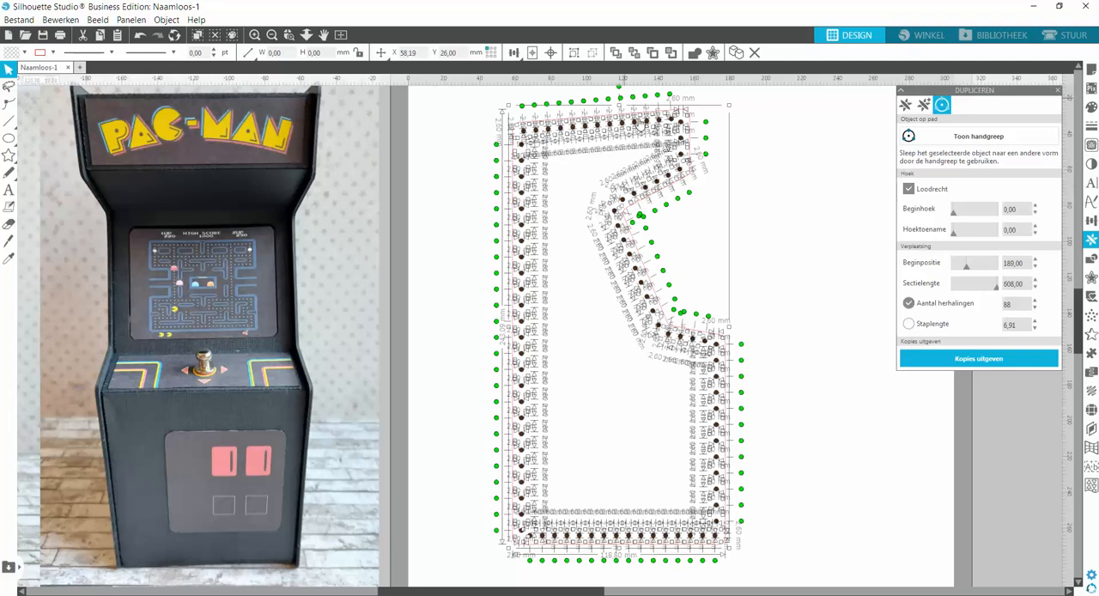
{"action": "left_click", "coordinate": [691, 127]}
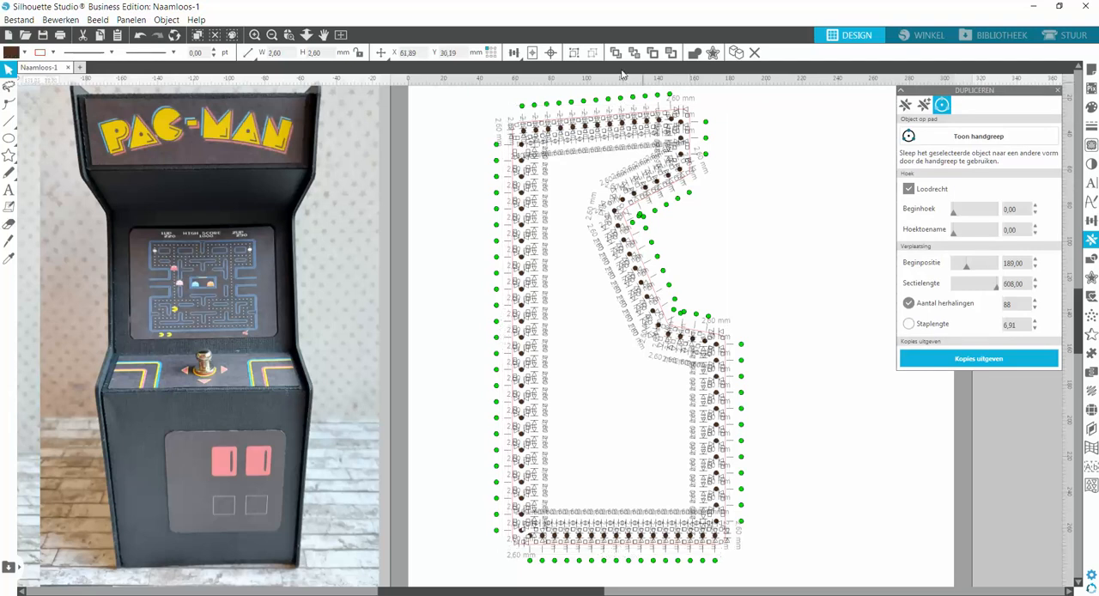
{"action": "left_click", "coordinate": [575, 53]}
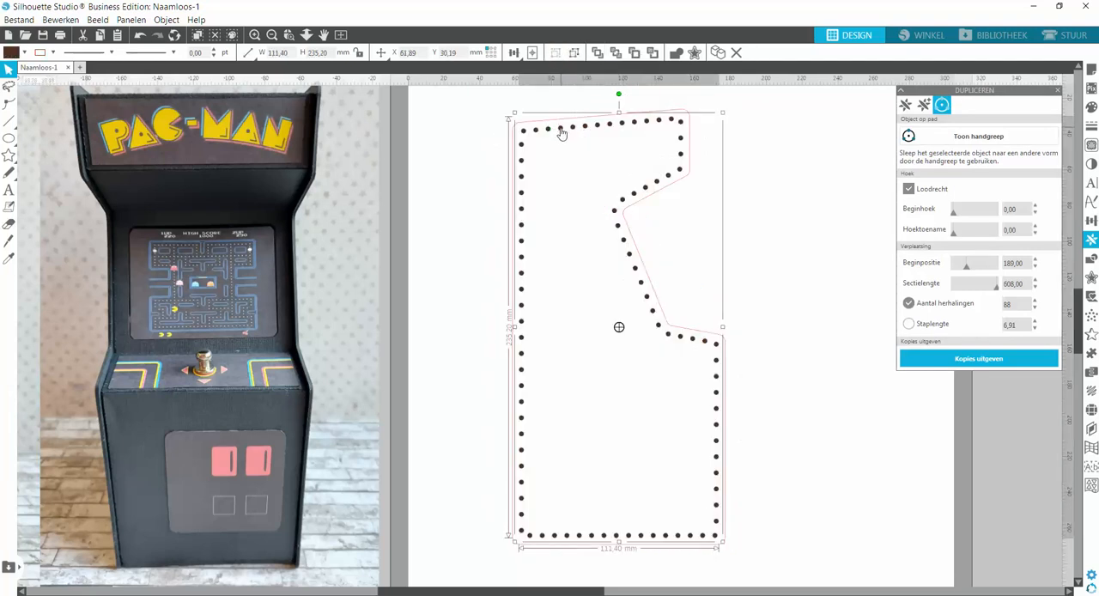
Test the dot group by moving it slightly down from the outline, and undo the move.
{"action": "left_click_drag", "start_coordinate": [558, 129], "coordinate": [555, 150]}
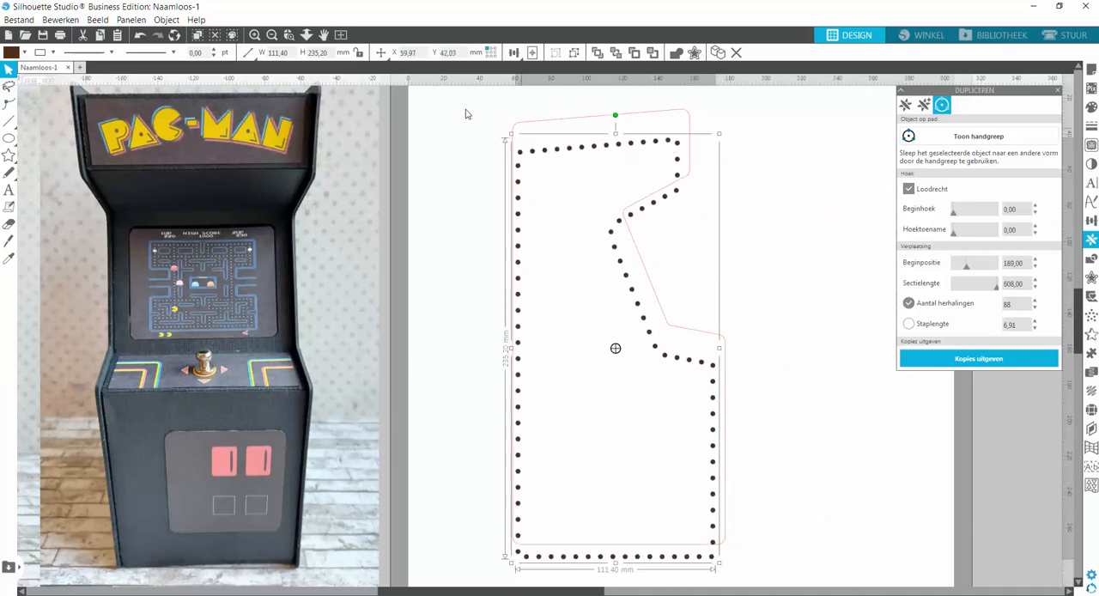
{"action": "left_click", "coordinate": [141, 37]}
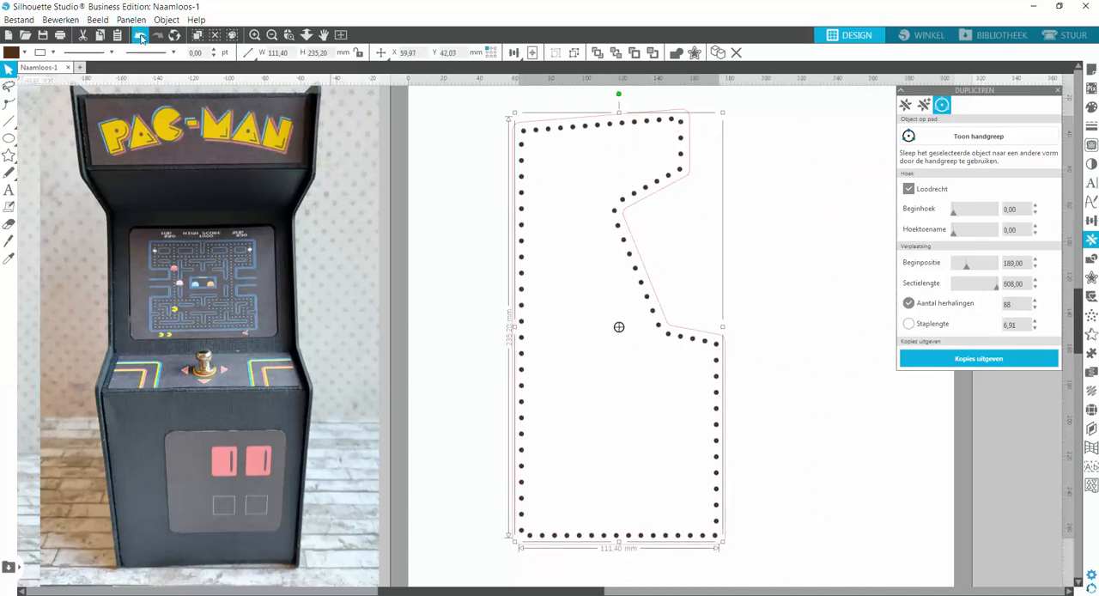
{"action": "left_click", "coordinate": [683, 242]}
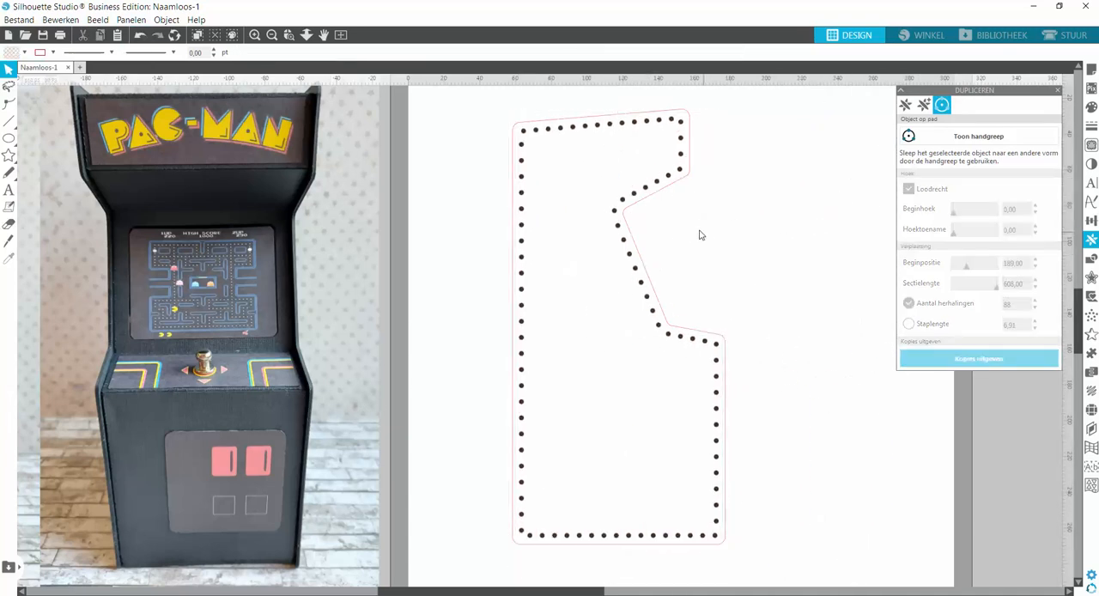
Set both the fill colour and the line colour of the grouped dots to pink.
{"action": "left_click", "coordinate": [630, 200]}
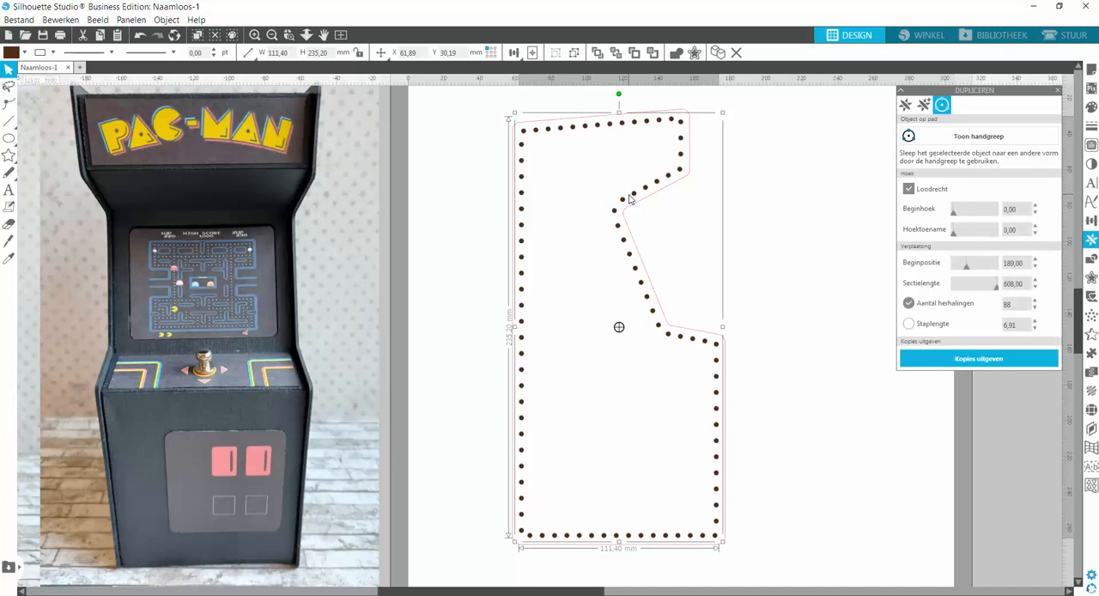
{"action": "left_click", "coordinate": [1092, 106]}
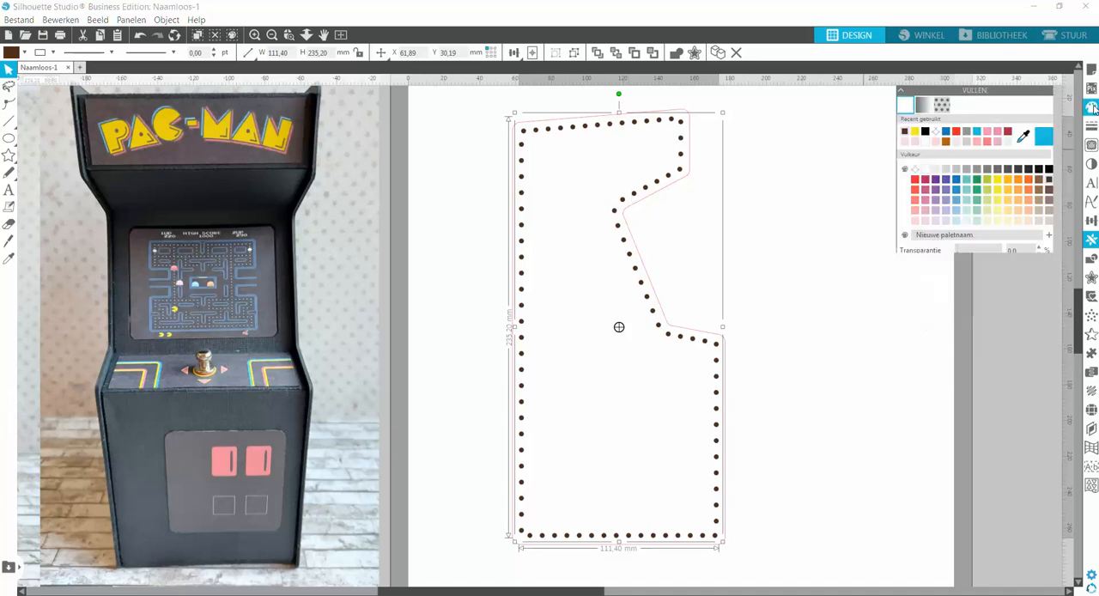
{"action": "left_click", "coordinate": [998, 133]}
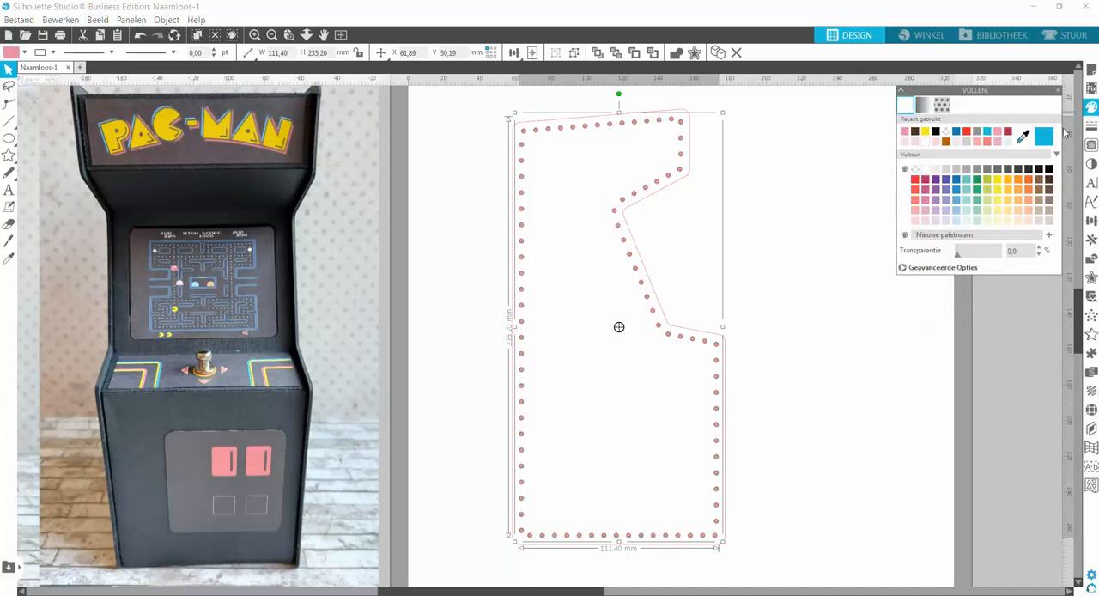
{"action": "left_click", "coordinate": [1092, 126]}
{"action": "left_click", "coordinate": [925, 106]}
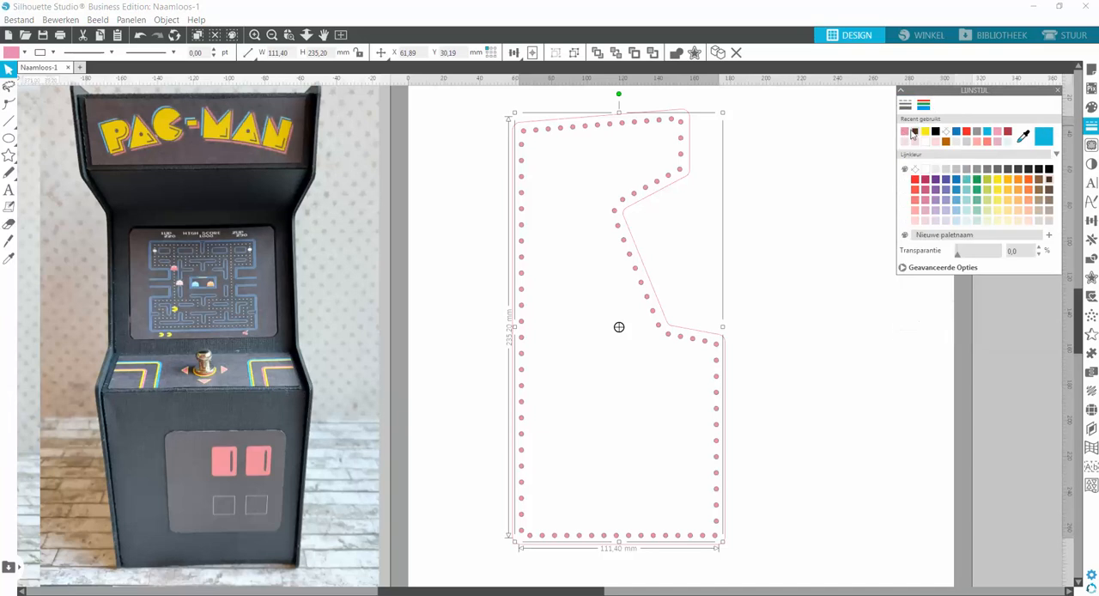
{"action": "left_click", "coordinate": [788, 177]}
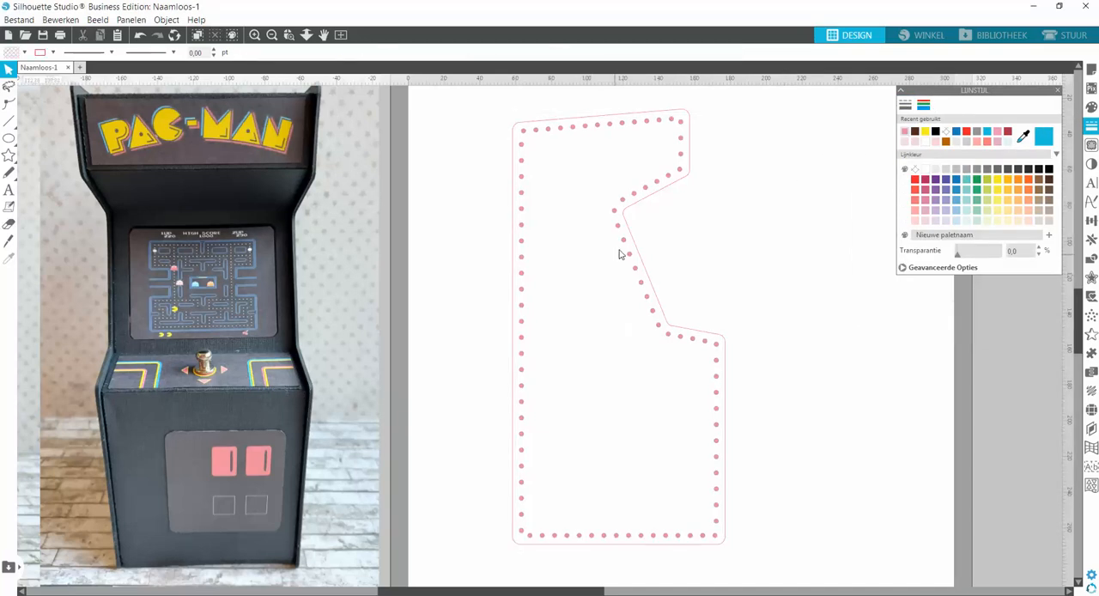
Move the pink dotted border out of the cabinet outline and off the edge of the page.
{"action": "left_click_drag", "start_coordinate": [625, 246], "coordinate": [900, 258]}
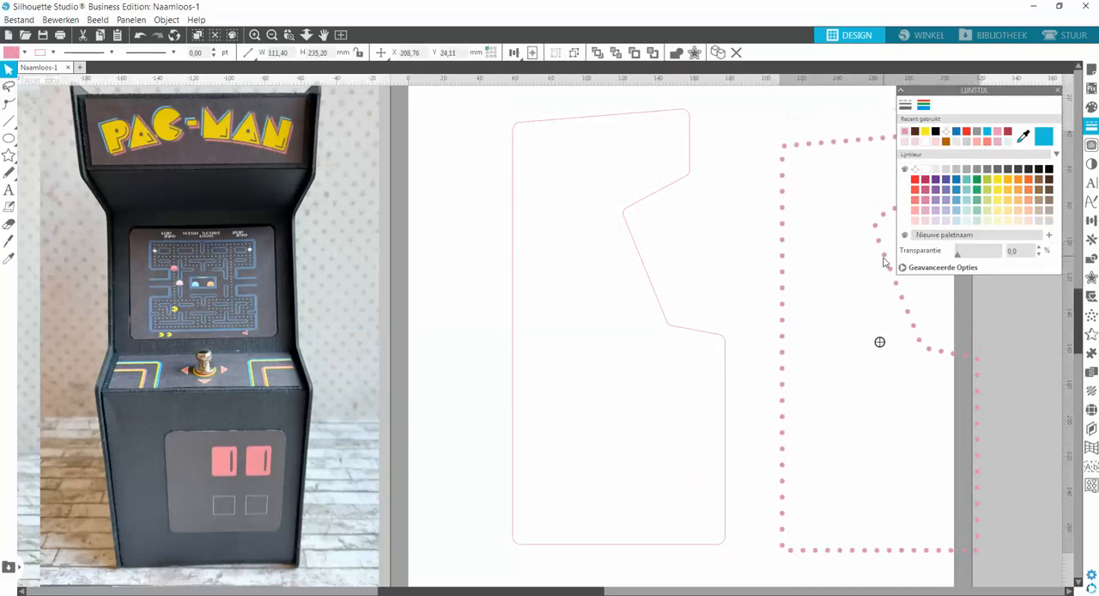
{"action": "left_click", "coordinate": [728, 297]}
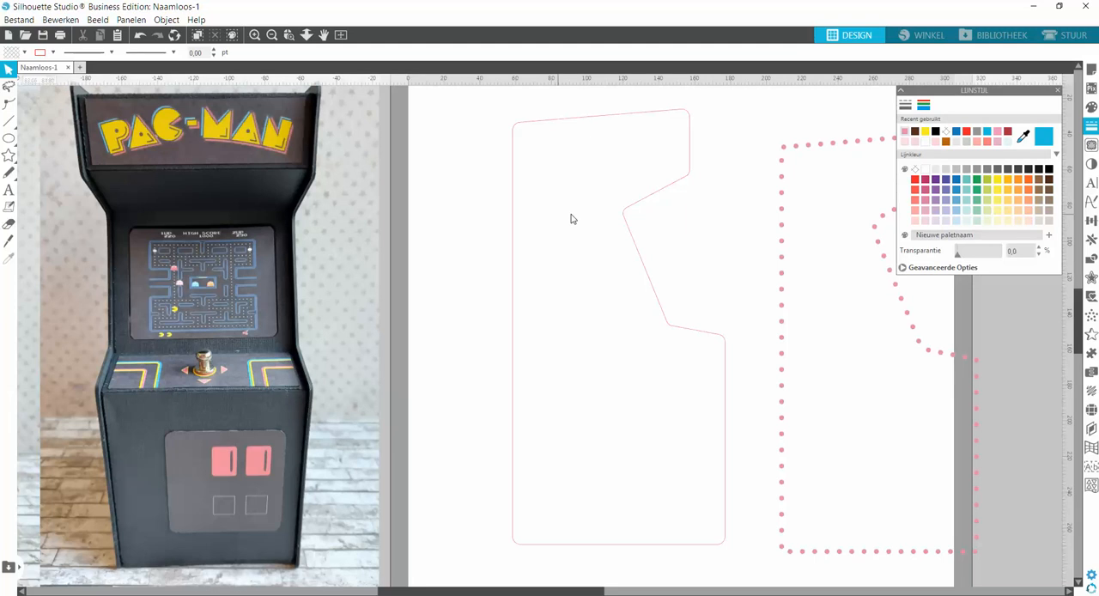
{"action": "left_click_drag", "start_coordinate": [780, 228], "coordinate": [997, 234]}
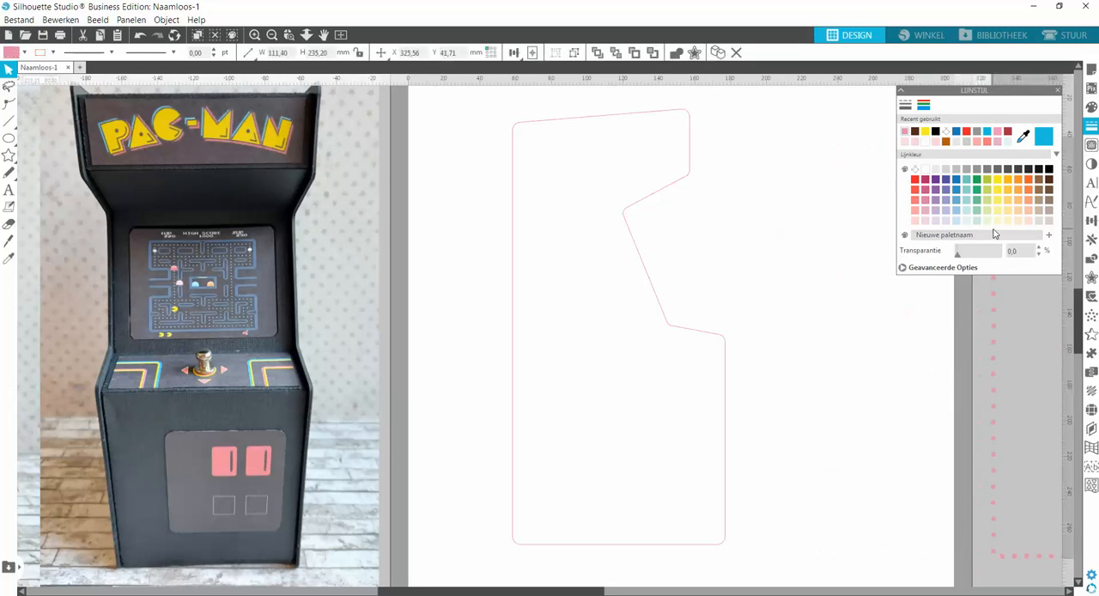
{"action": "left_click", "coordinate": [813, 191]}
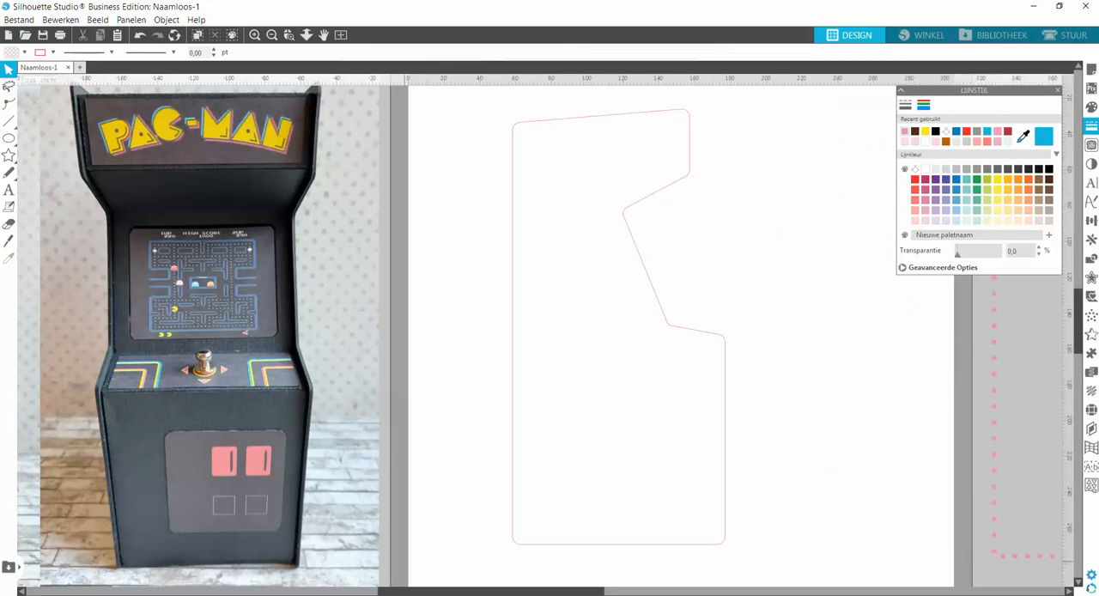
Switch to Chrome, browse the Twins Stars Background image results, and examine the pastel 320 Background image from Pinterest with its related images.
{"action": "left_click", "coordinate": [301, 557]}
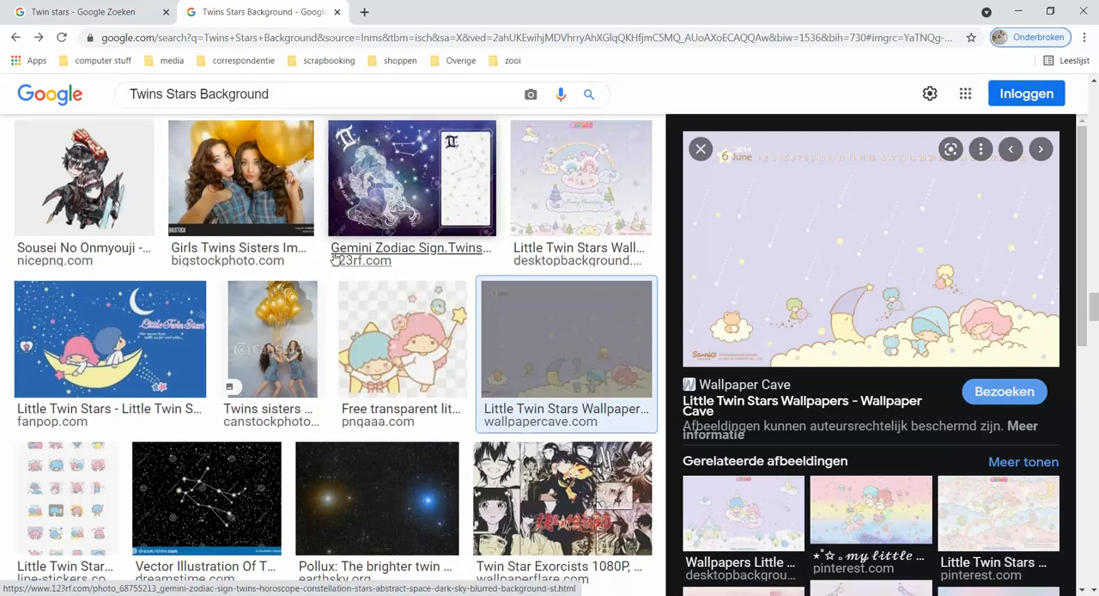
{"action": "scroll", "coordinate": [330, 274], "scroll_direction": "up", "scroll_amount": 5}
{"action": "scroll", "coordinate": [330, 273], "scroll_direction": "up", "scroll_amount": 5}
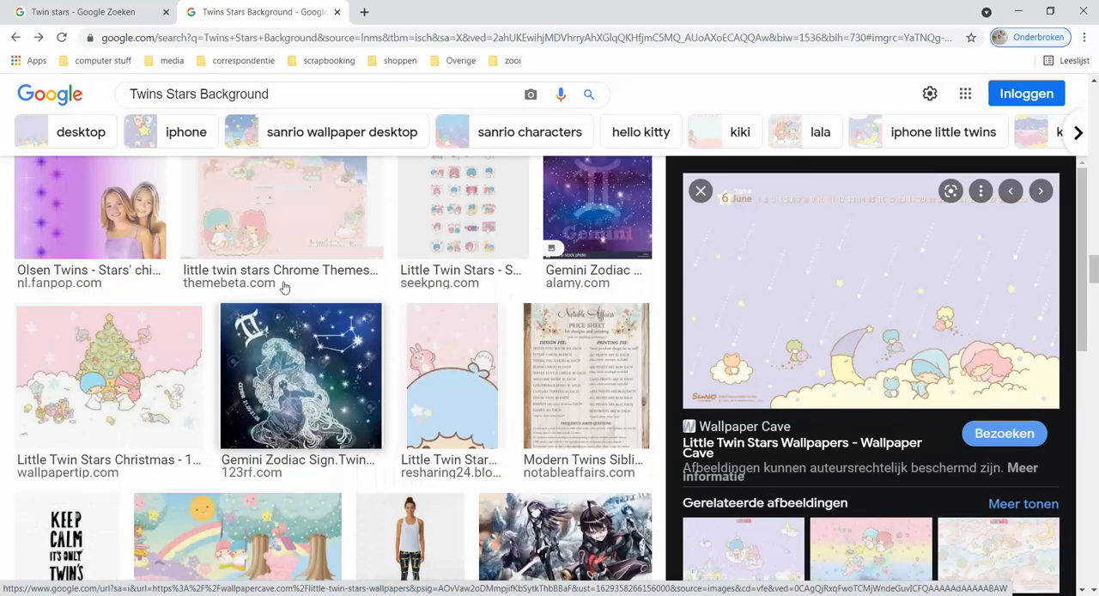
{"action": "scroll", "coordinate": [268, 288], "scroll_direction": "up", "scroll_amount": 3}
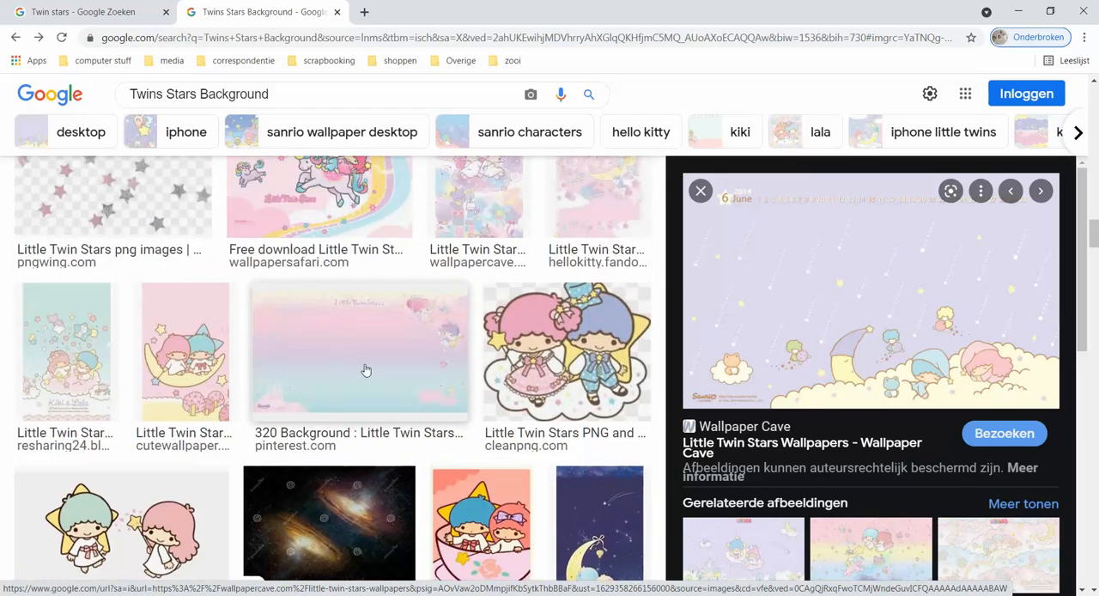
{"action": "scroll", "coordinate": [876, 365], "scroll_direction": "down", "scroll_amount": 2}
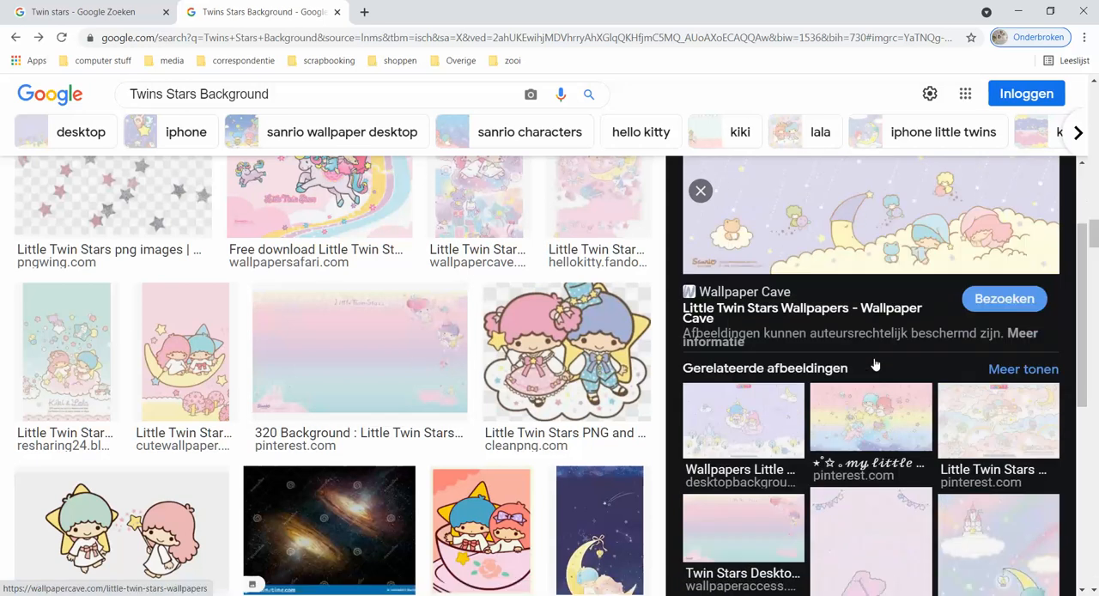
{"action": "left_click", "coordinate": [431, 382]}
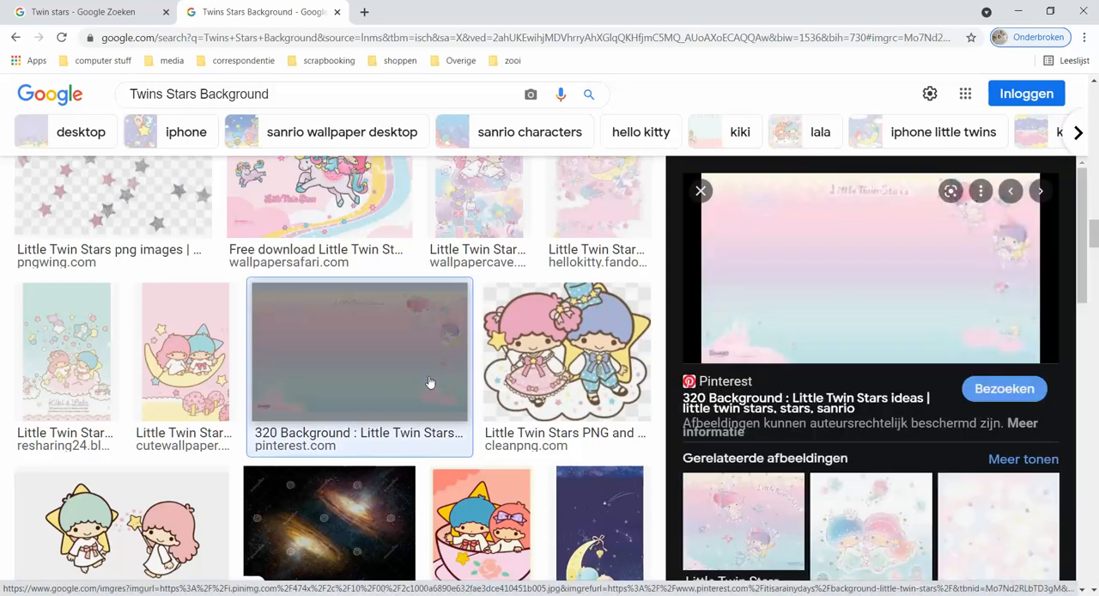
{"action": "scroll", "coordinate": [896, 418], "scroll_direction": "down", "scroll_amount": 3}
{"action": "scroll", "coordinate": [895, 418], "scroll_direction": "down", "scroll_amount": 8}
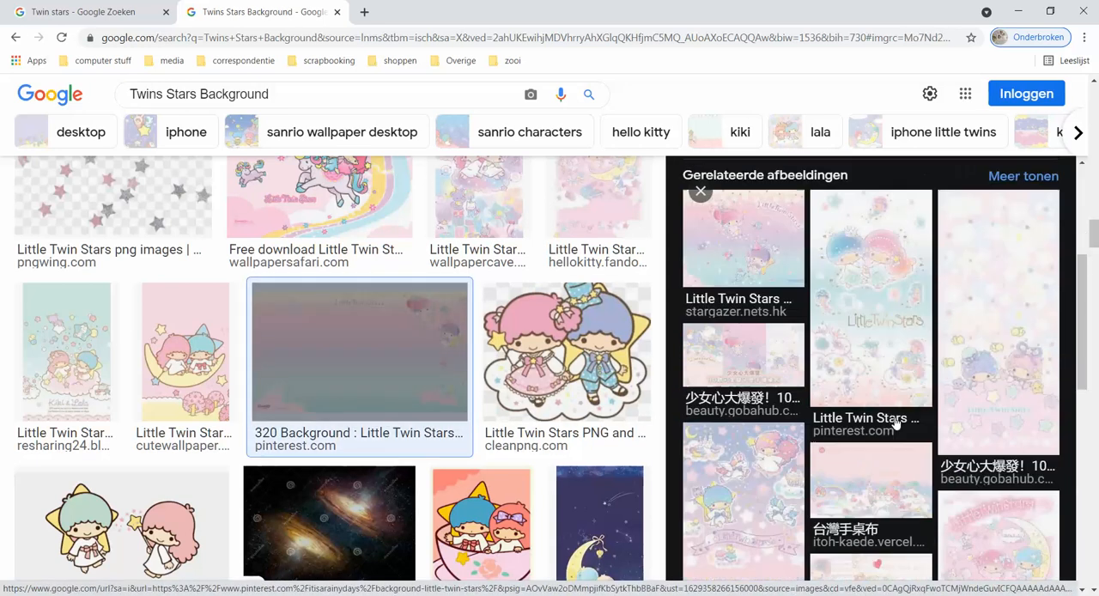
{"action": "scroll", "coordinate": [896, 420], "scroll_direction": "down", "scroll_amount": 2}
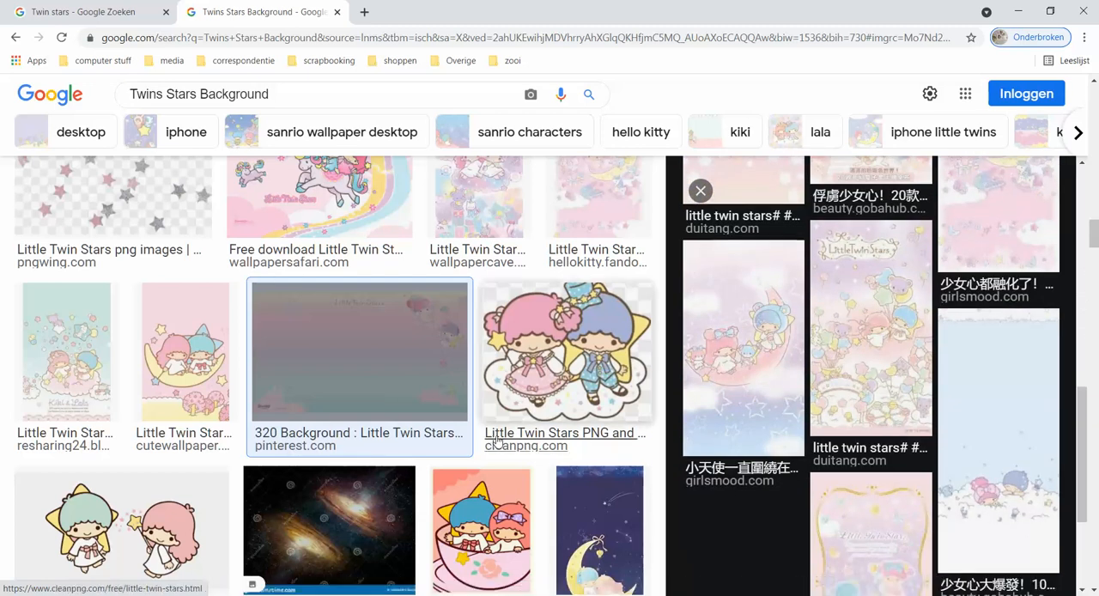
Preview the lavender Little Twin Stars wallpaper from Wallpaper Cave, and open the mint Android iPhone PC wallpaper among its related images.
{"action": "scroll", "coordinate": [572, 443], "scroll_direction": "down", "scroll_amount": 10}
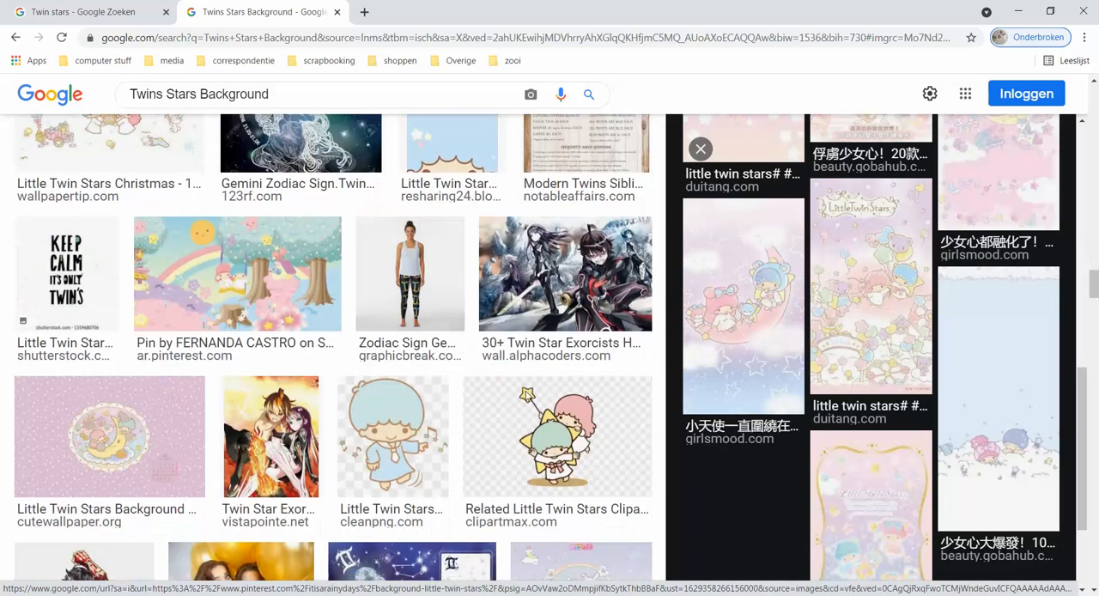
{"action": "scroll", "coordinate": [601, 386], "scroll_direction": "down", "scroll_amount": 5}
{"action": "left_click", "coordinate": [638, 379]}
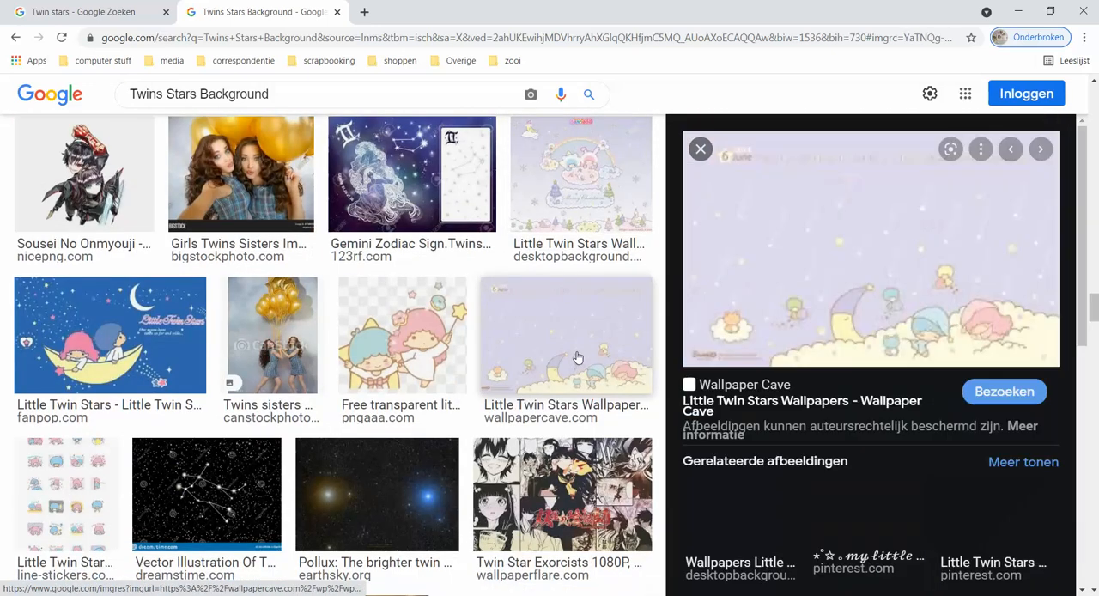
{"action": "scroll", "coordinate": [858, 421], "scroll_direction": "down", "scroll_amount": 4}
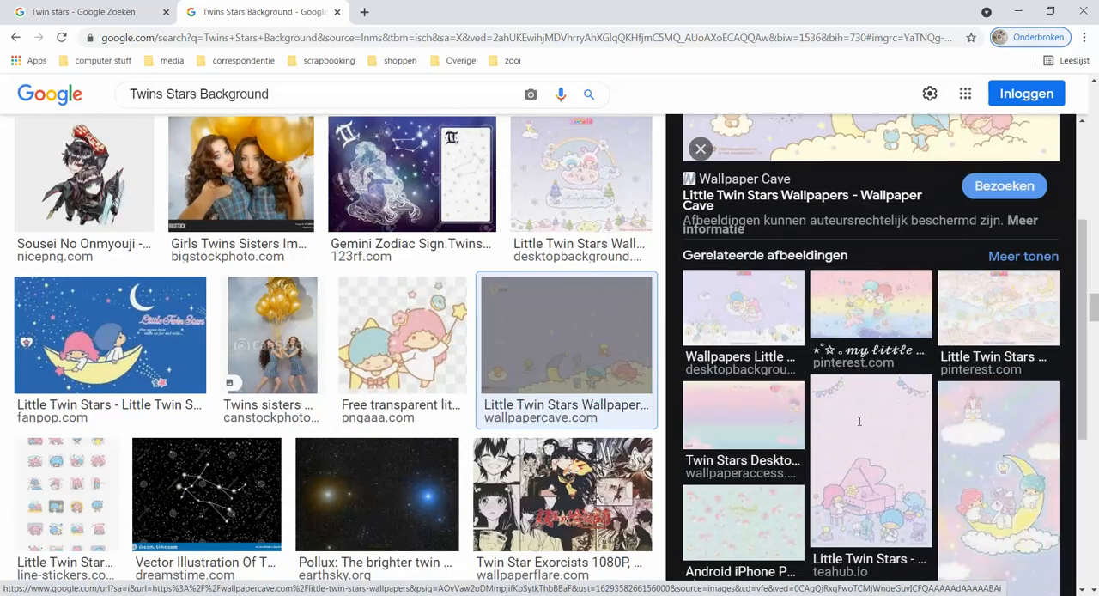
{"action": "scroll", "coordinate": [859, 421], "scroll_direction": "down", "scroll_amount": 3}
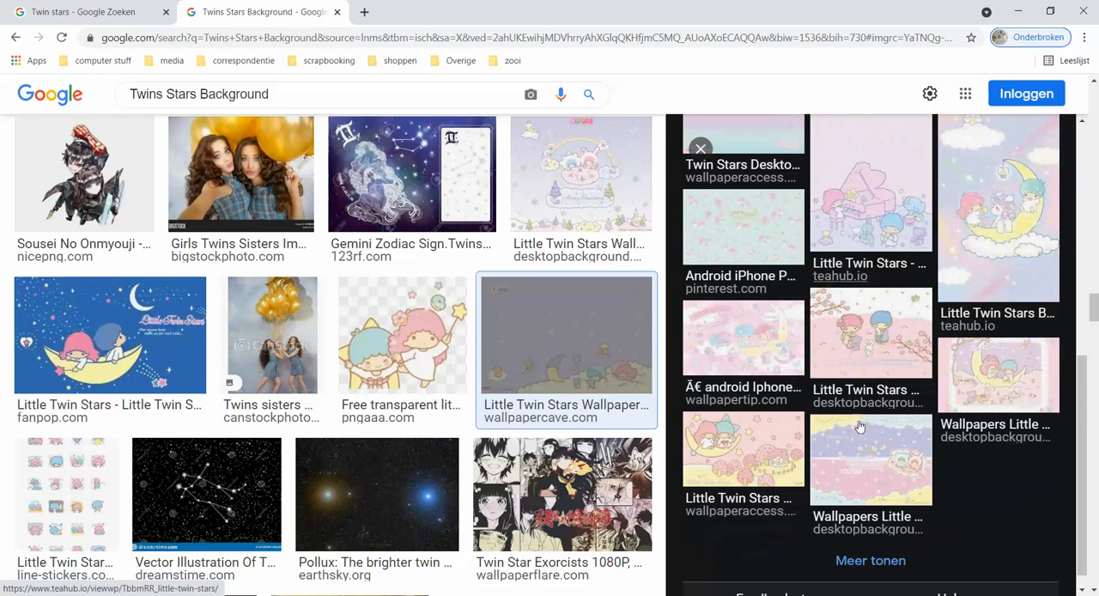
{"action": "scroll", "coordinate": [859, 427], "scroll_direction": "up", "scroll_amount": 4}
{"action": "left_click", "coordinate": [766, 490]}
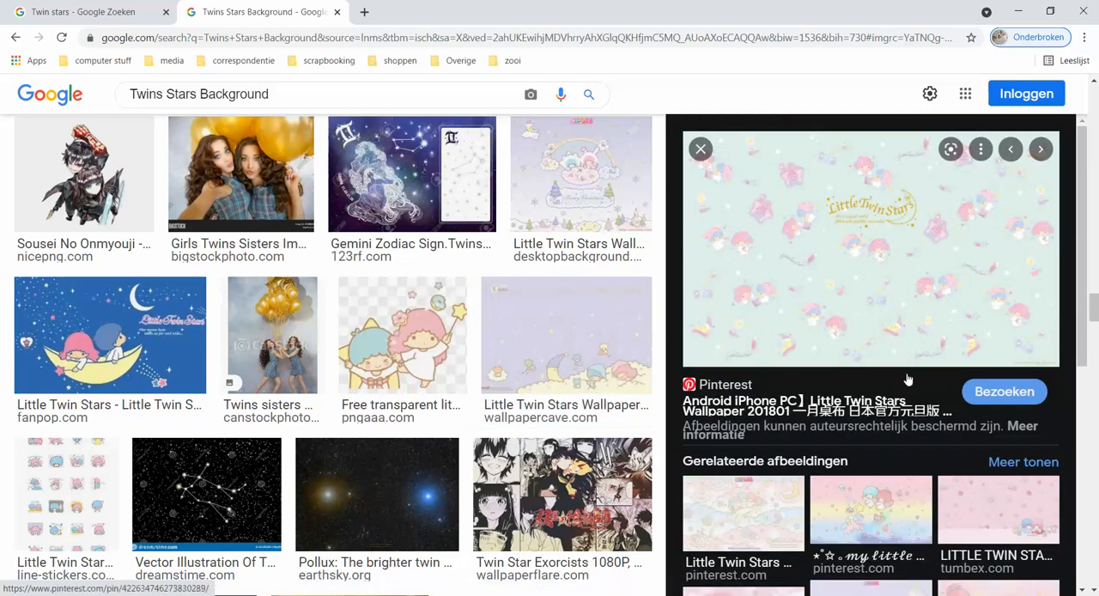
Preview the Little Twin Stars clipart from ClipartMax and examine its related images.
{"action": "scroll", "coordinate": [512, 366], "scroll_direction": "up", "scroll_amount": 5}
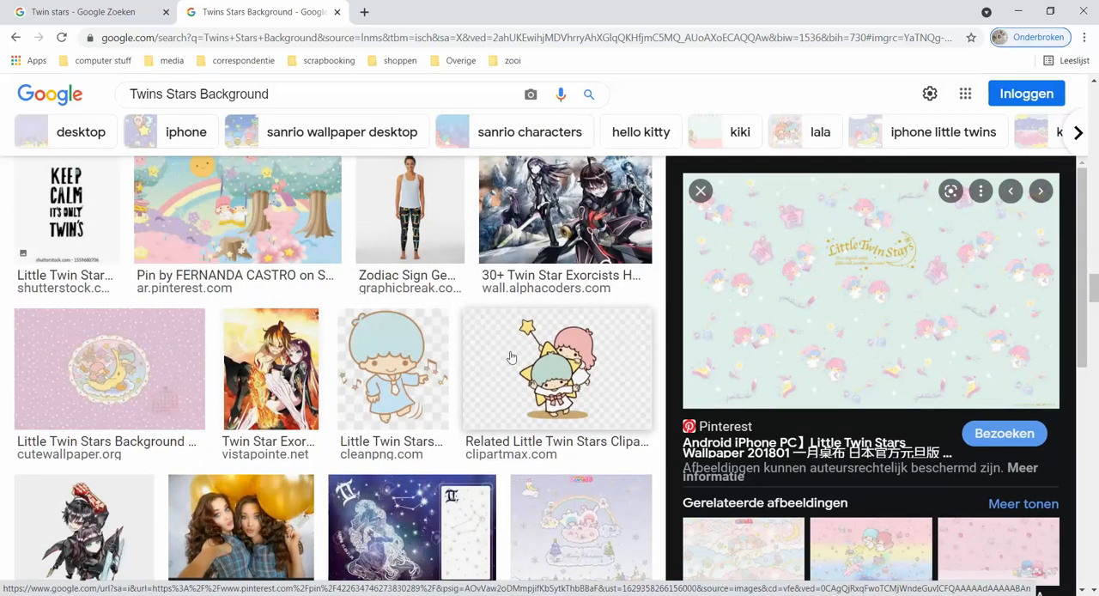
{"action": "left_click", "coordinate": [512, 366]}
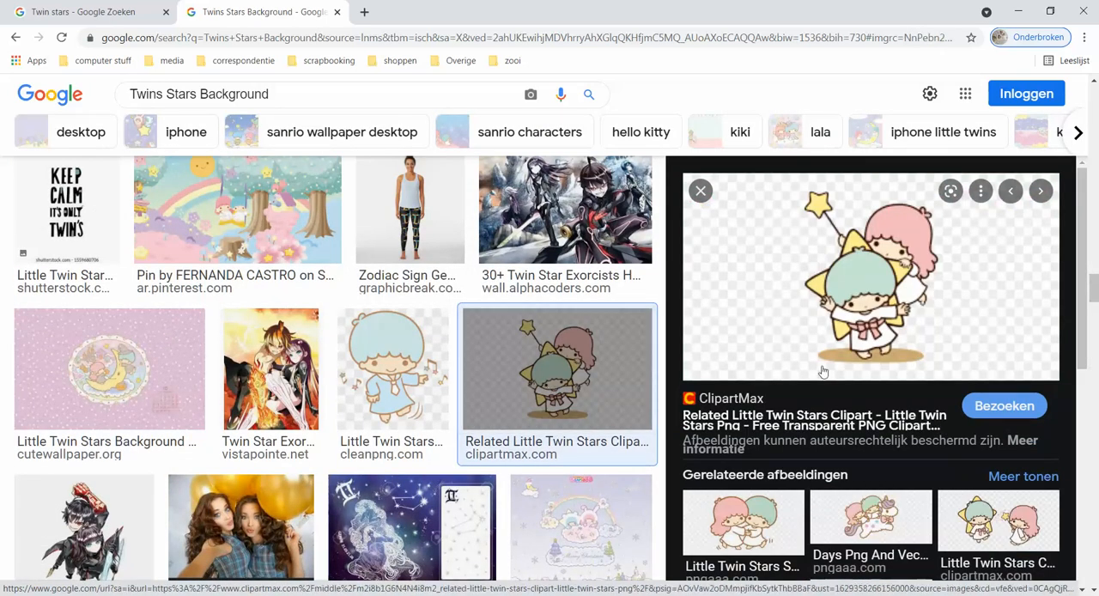
{"action": "scroll", "coordinate": [807, 315], "scroll_direction": "down", "scroll_amount": 3}
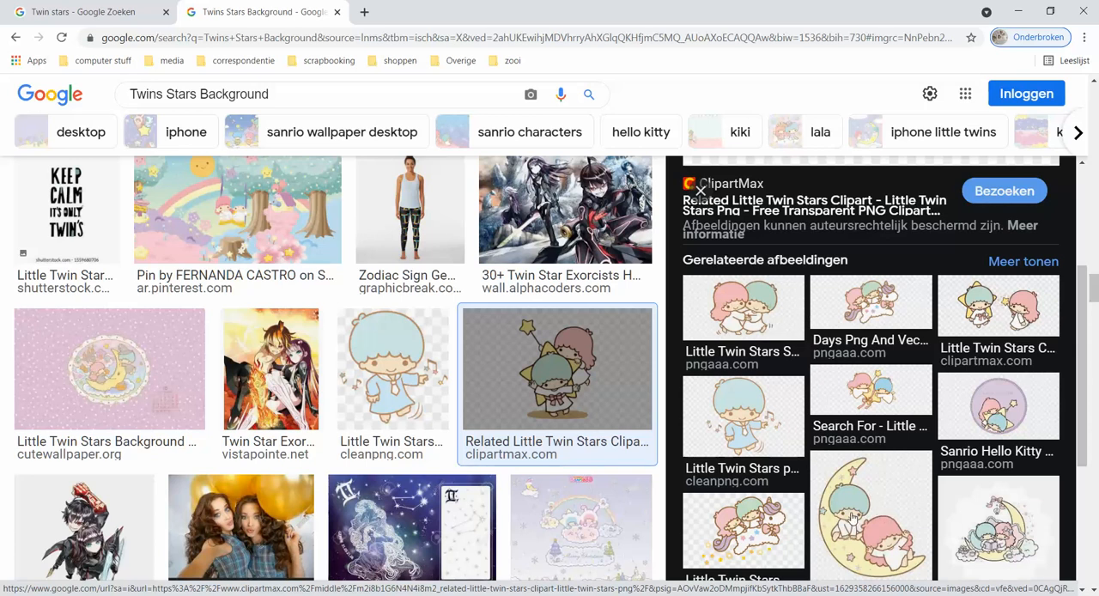
Return to the pastel 320 Background image from Pinterest and view its preview and related images.
{"action": "scroll", "coordinate": [505, 352], "scroll_direction": "up", "scroll_amount": 1}
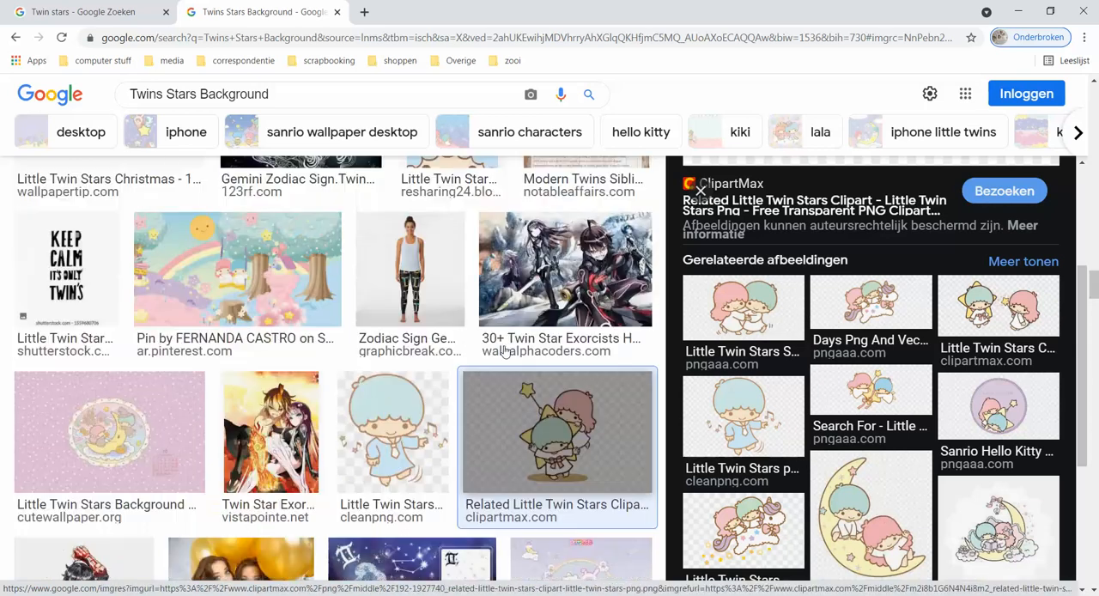
{"action": "scroll", "coordinate": [505, 352], "scroll_direction": "up", "scroll_amount": 4}
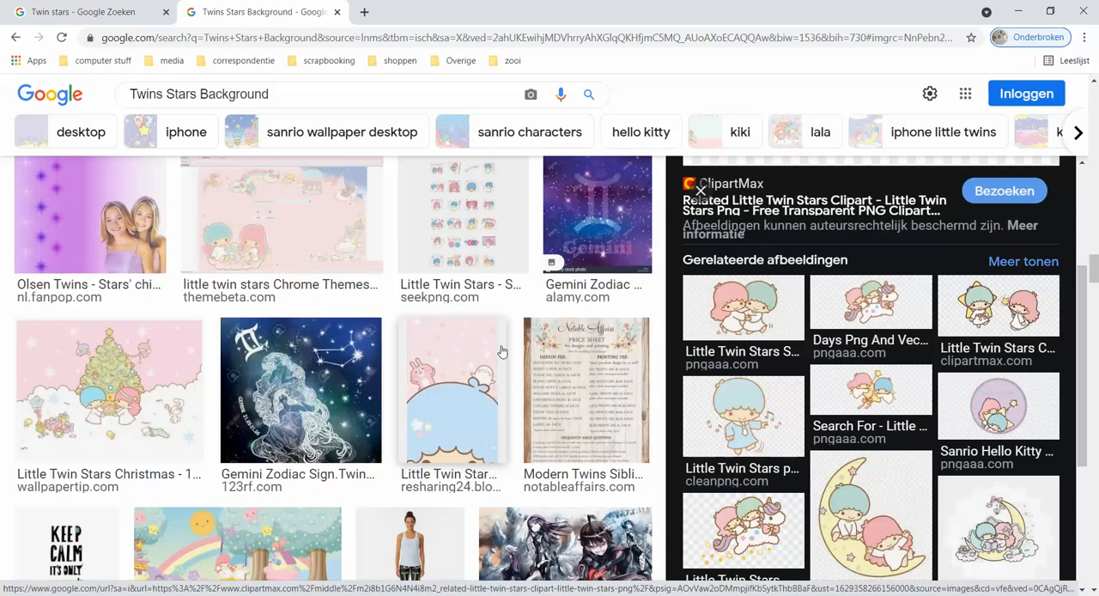
{"action": "scroll", "coordinate": [502, 352], "scroll_direction": "up", "scroll_amount": 4}
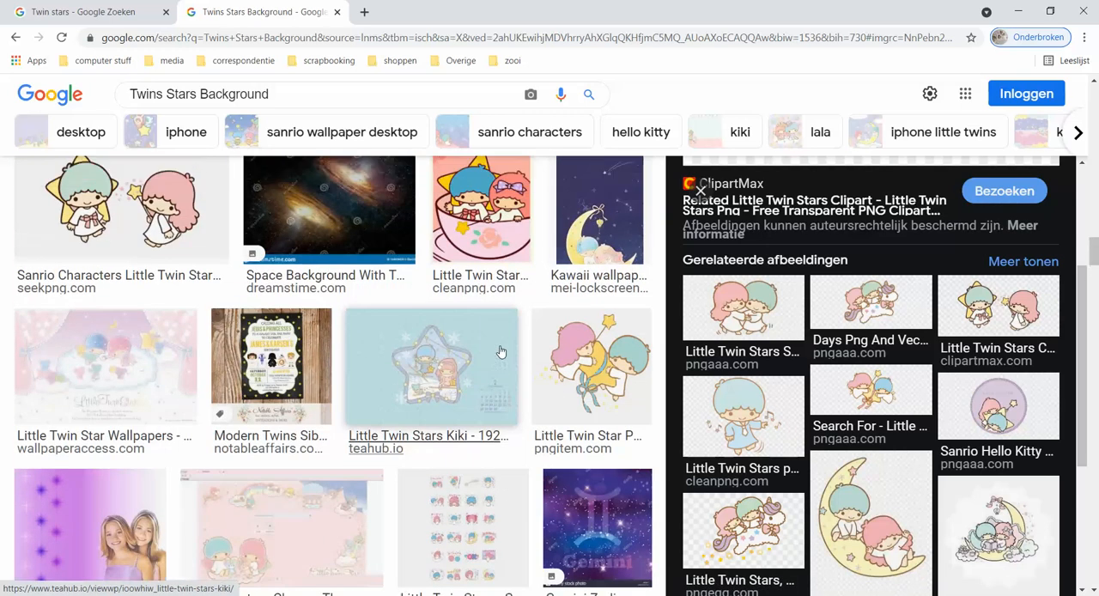
{"action": "scroll", "coordinate": [502, 352], "scroll_direction": "up", "scroll_amount": 3}
{"action": "left_click", "coordinate": [350, 300]}
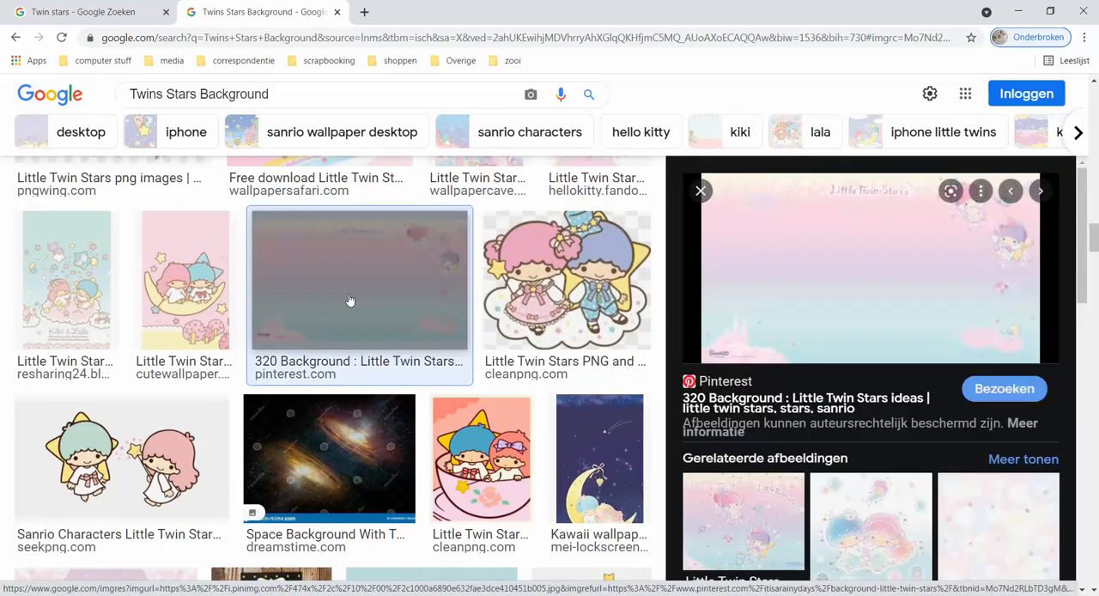
{"action": "scroll", "coordinate": [885, 305], "scroll_direction": "down", "scroll_amount": 3}
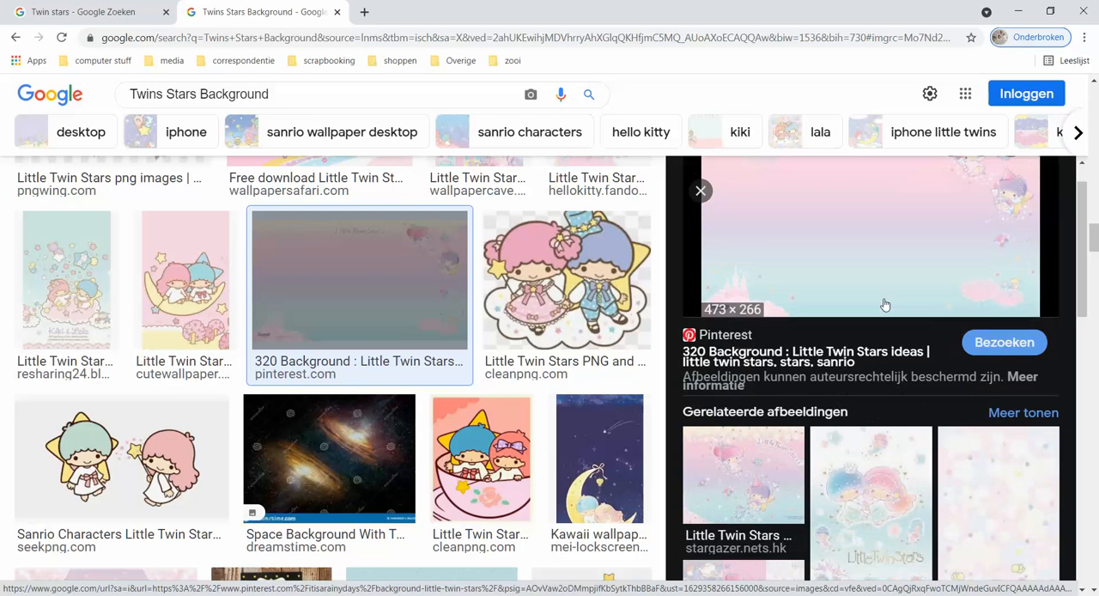
Examine the related images of the pastel 320 Background image through to the end of the list.
{"action": "scroll", "coordinate": [885, 305], "scroll_direction": "down", "scroll_amount": 1}
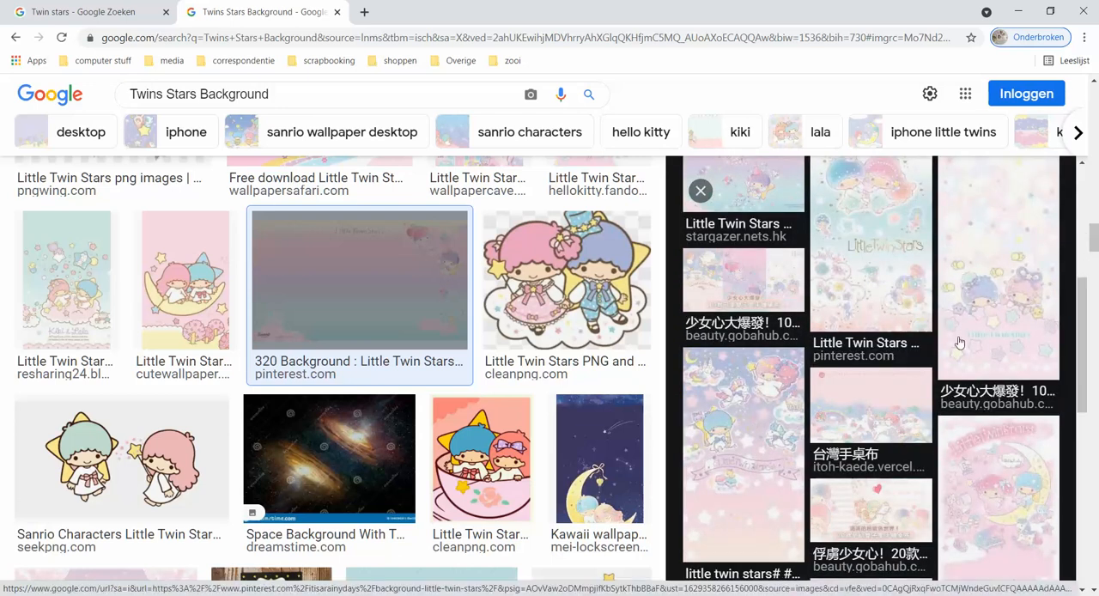
{"action": "scroll", "coordinate": [987, 378], "scroll_direction": "up", "scroll_amount": 1}
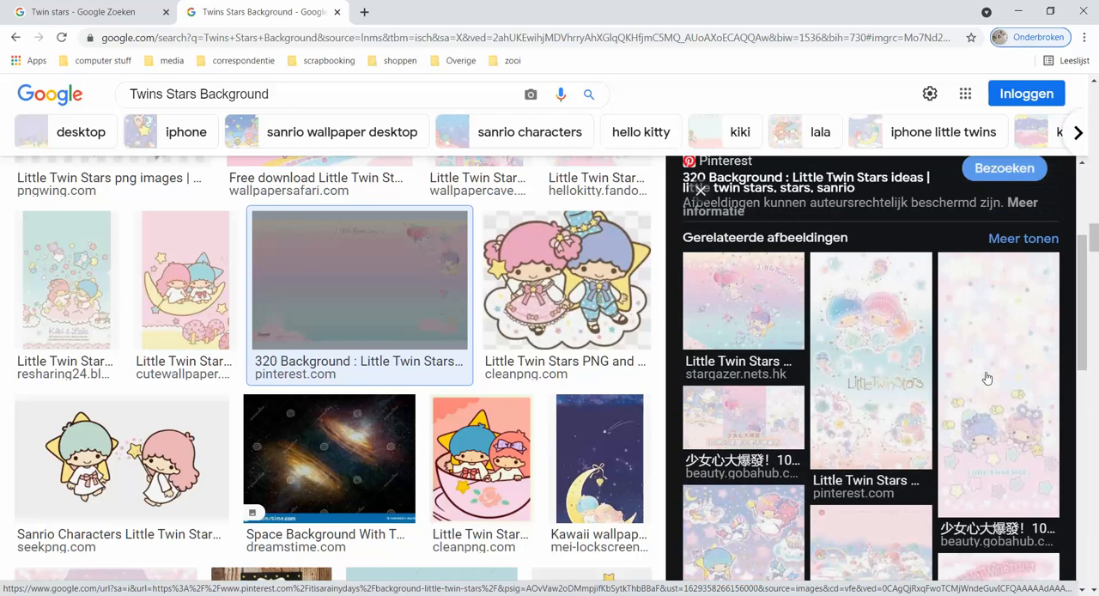
{"action": "scroll", "coordinate": [989, 407], "scroll_direction": "down", "scroll_amount": 5}
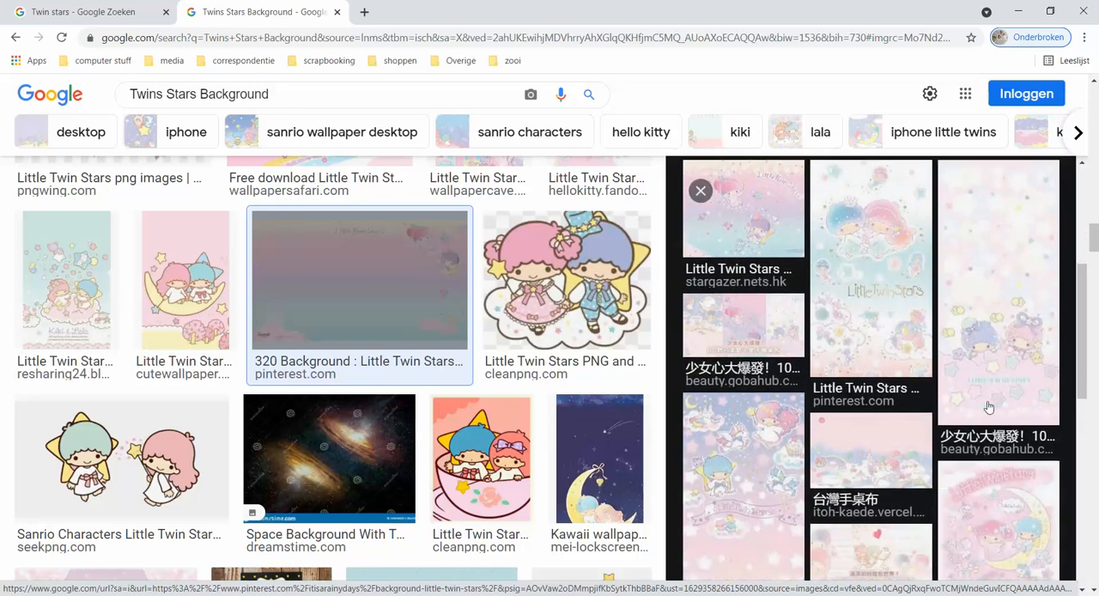
{"action": "scroll", "coordinate": [989, 407], "scroll_direction": "down", "scroll_amount": 3}
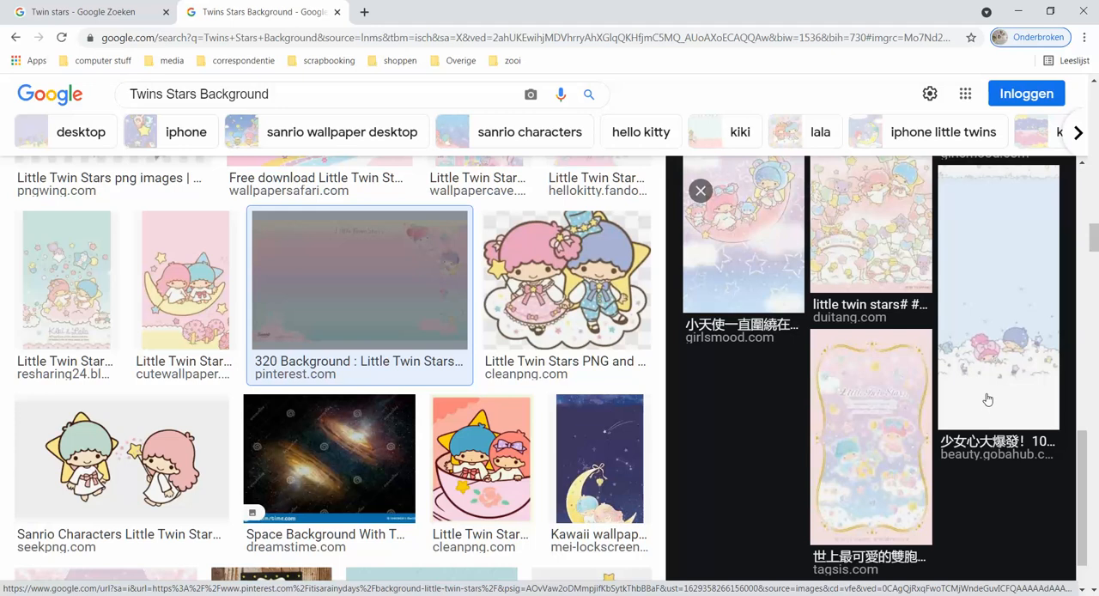
{"action": "scroll", "coordinate": [988, 399], "scroll_direction": "down", "scroll_amount": 1}
Browse further through the Twins Stars Background image results for a suitable panel background.
{"action": "scroll", "coordinate": [583, 443], "scroll_direction": "down", "scroll_amount": 2}
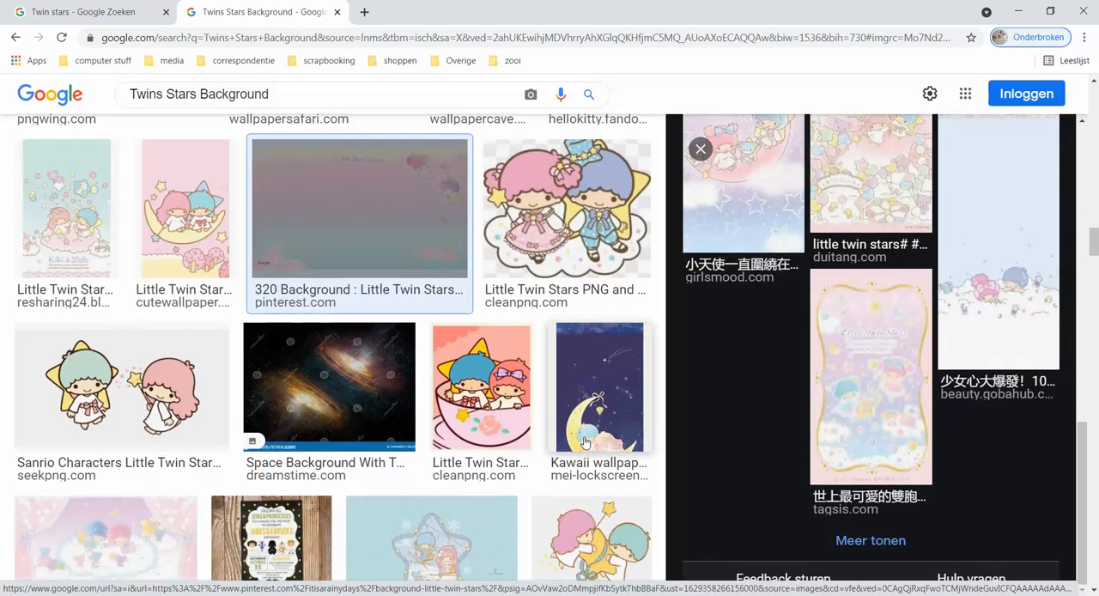
{"action": "scroll", "coordinate": [583, 443], "scroll_direction": "down", "scroll_amount": 2}
{"action": "scroll", "coordinate": [584, 443], "scroll_direction": "down", "scroll_amount": 2}
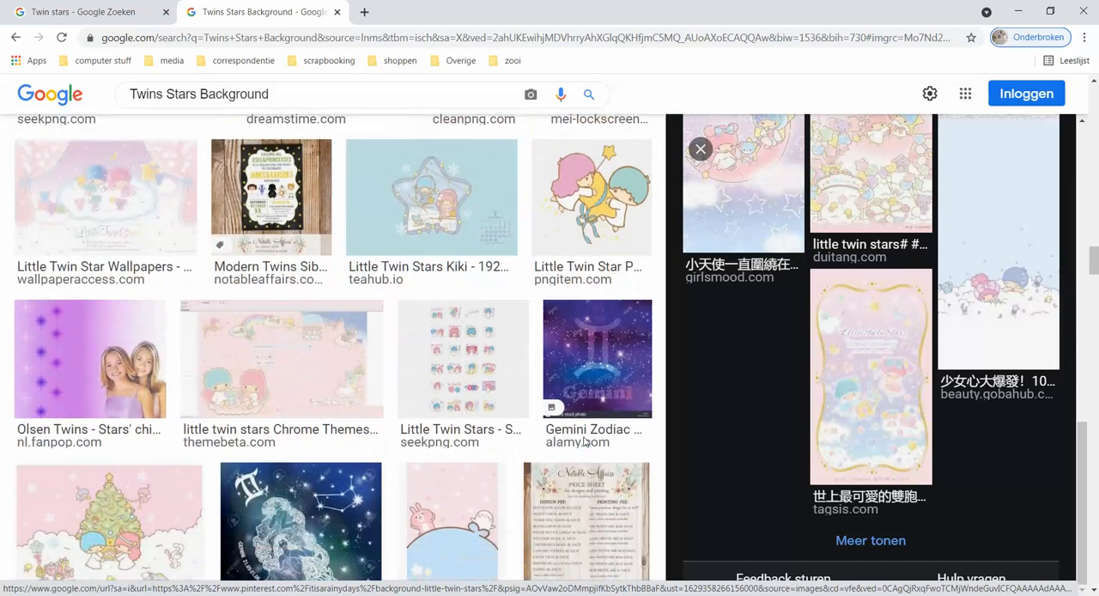
{"action": "scroll", "coordinate": [583, 443], "scroll_direction": "down", "scroll_amount": 5}
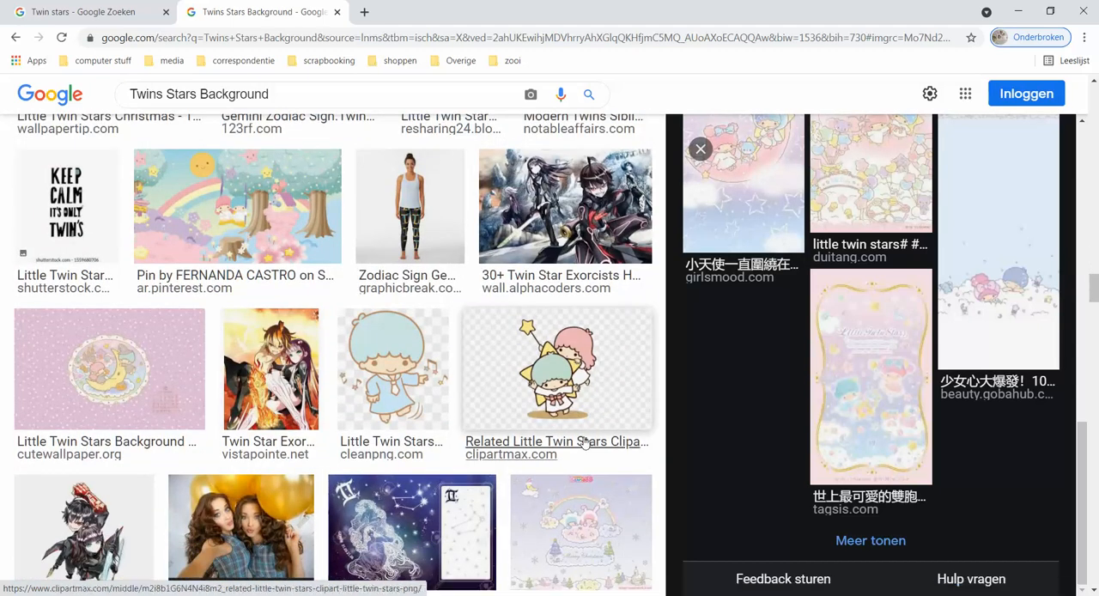
{"action": "scroll", "coordinate": [583, 444], "scroll_direction": "down", "scroll_amount": 2}
{"action": "scroll", "coordinate": [583, 443], "scroll_direction": "down", "scroll_amount": 3}
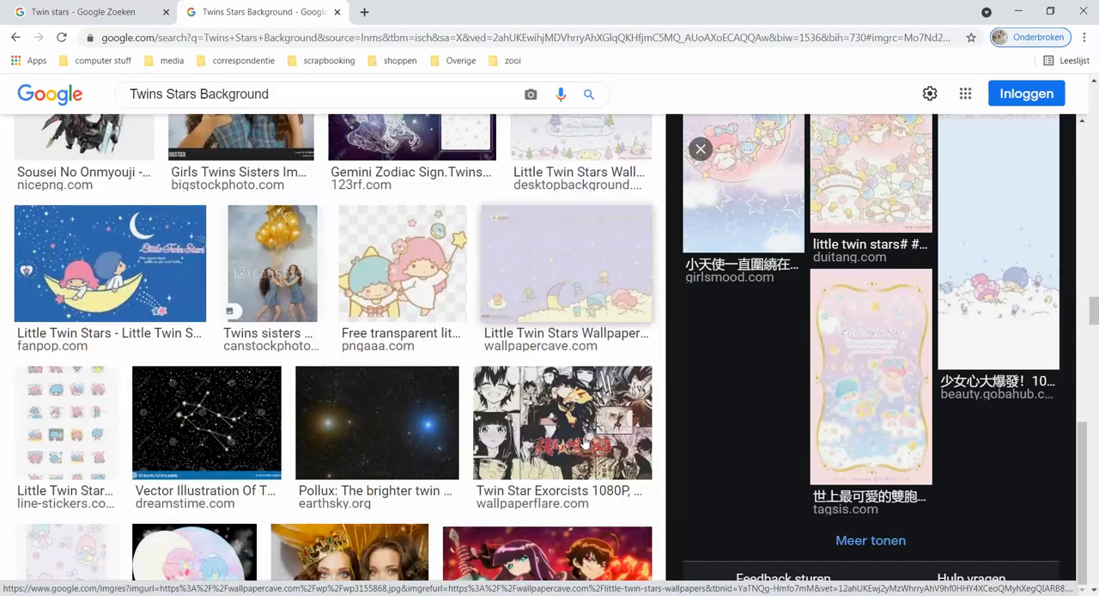
{"action": "scroll", "coordinate": [583, 443], "scroll_direction": "down", "scroll_amount": 3}
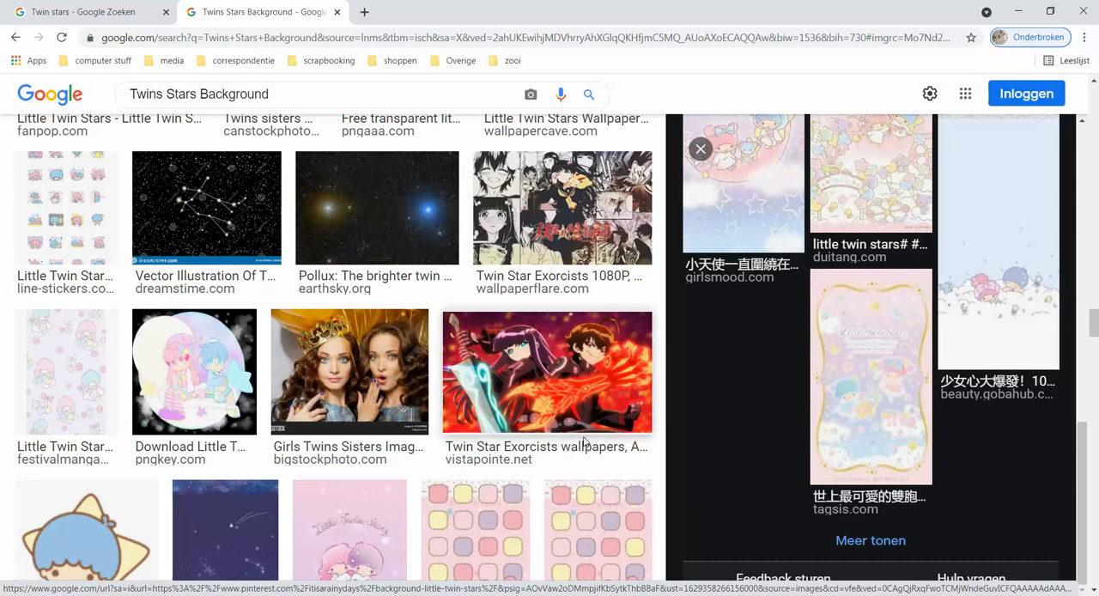
{"action": "scroll", "coordinate": [583, 444], "scroll_direction": "down", "scroll_amount": 2}
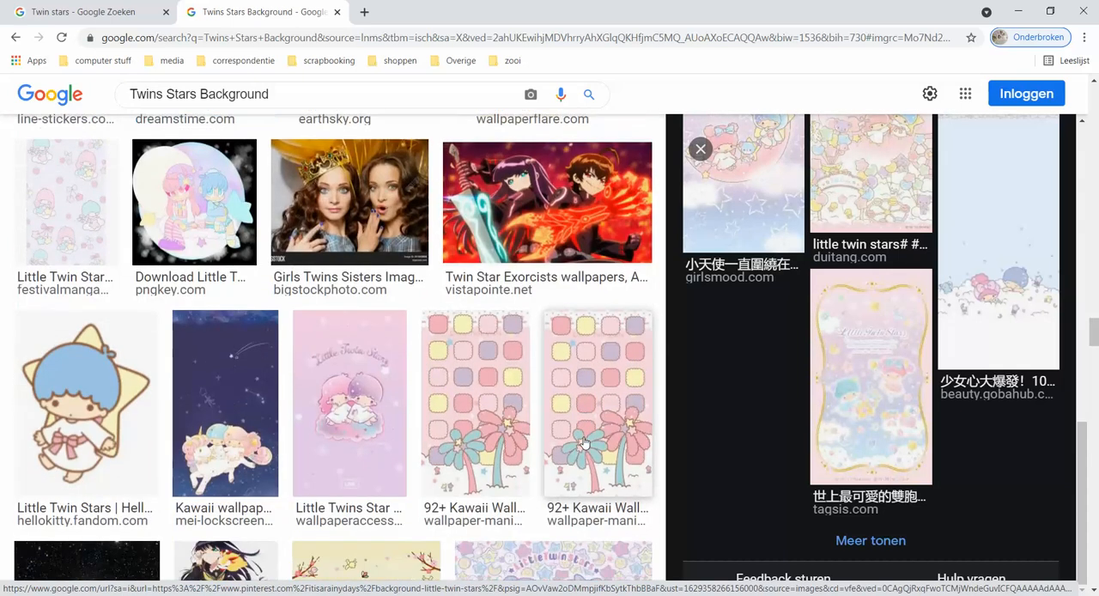
{"action": "scroll", "coordinate": [583, 444], "scroll_direction": "down", "scroll_amount": 3}
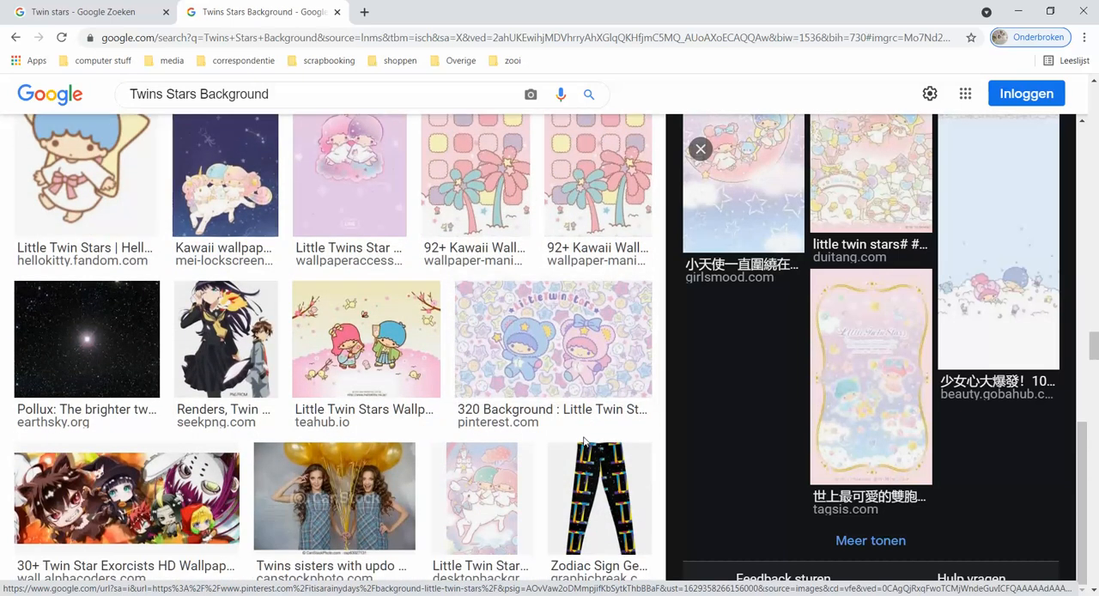
{"action": "scroll", "coordinate": [584, 443], "scroll_direction": "down", "scroll_amount": 5}
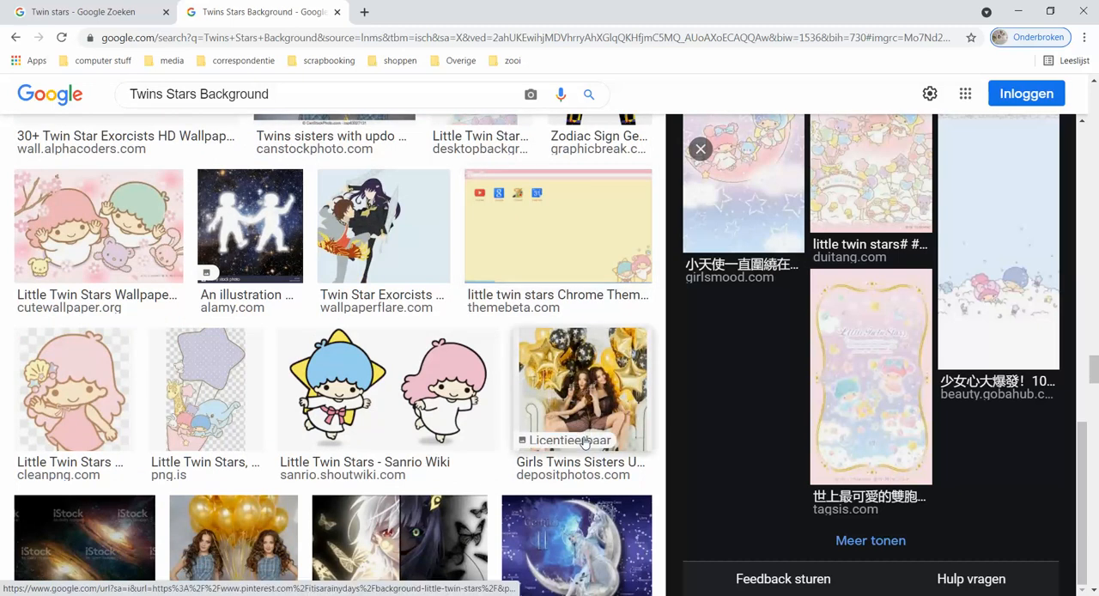
{"action": "scroll", "coordinate": [583, 443], "scroll_direction": "down", "scroll_amount": 4}
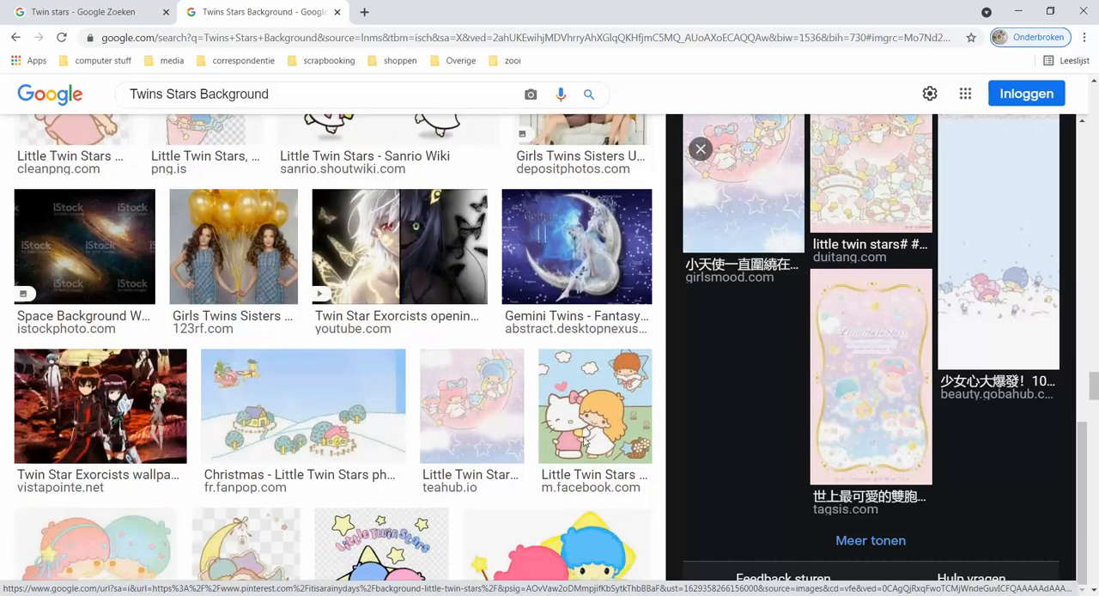
{"action": "scroll", "coordinate": [584, 442], "scroll_direction": "down", "scroll_amount": 5}
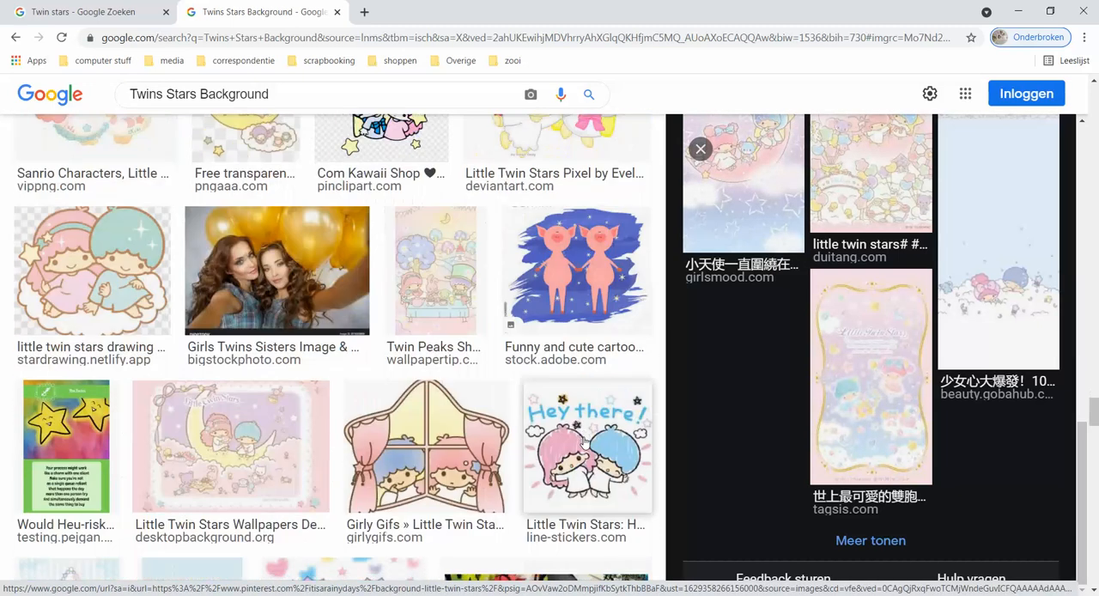
{"action": "scroll", "coordinate": [584, 442], "scroll_direction": "down", "scroll_amount": 3}
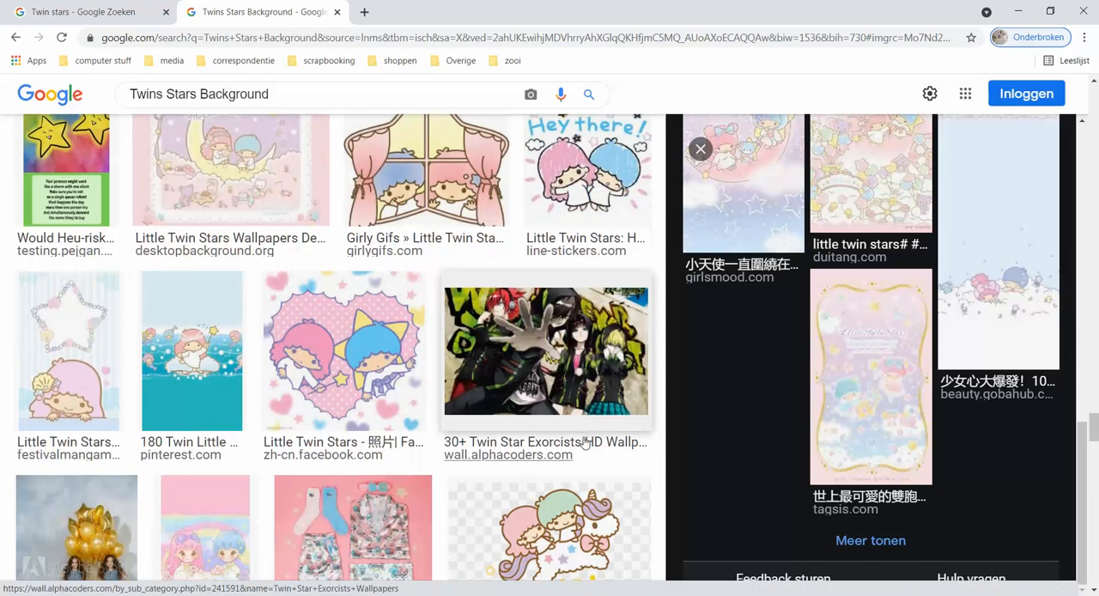
{"action": "scroll", "coordinate": [584, 442], "scroll_direction": "down", "scroll_amount": 2}
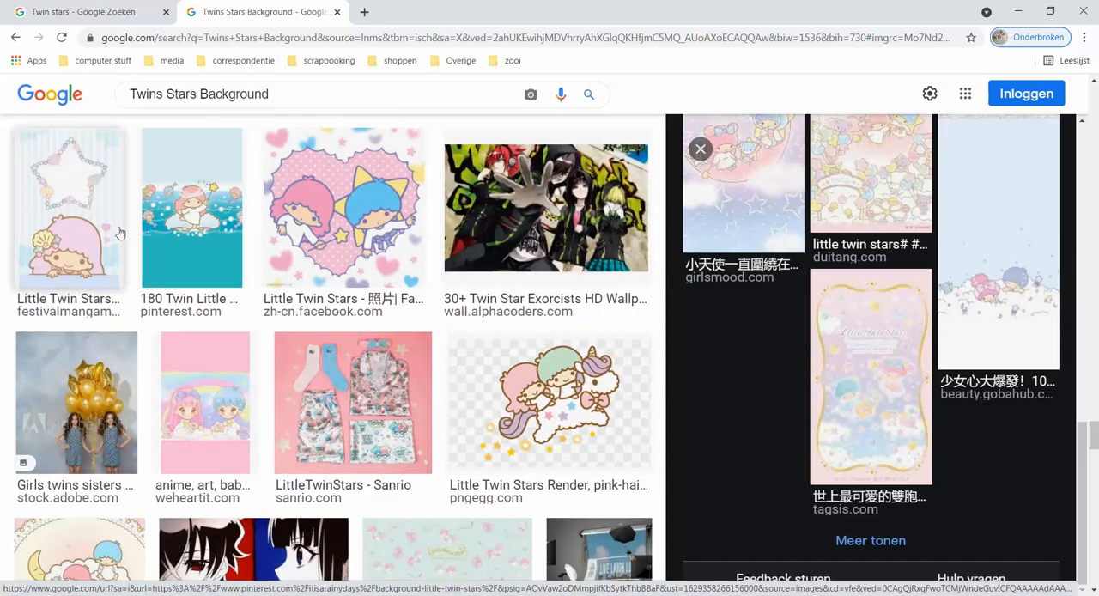
Preview the teal sea-themed 180 Twin Little Stars image from Pinterest and examine its related images.
{"action": "left_click", "coordinate": [190, 219]}
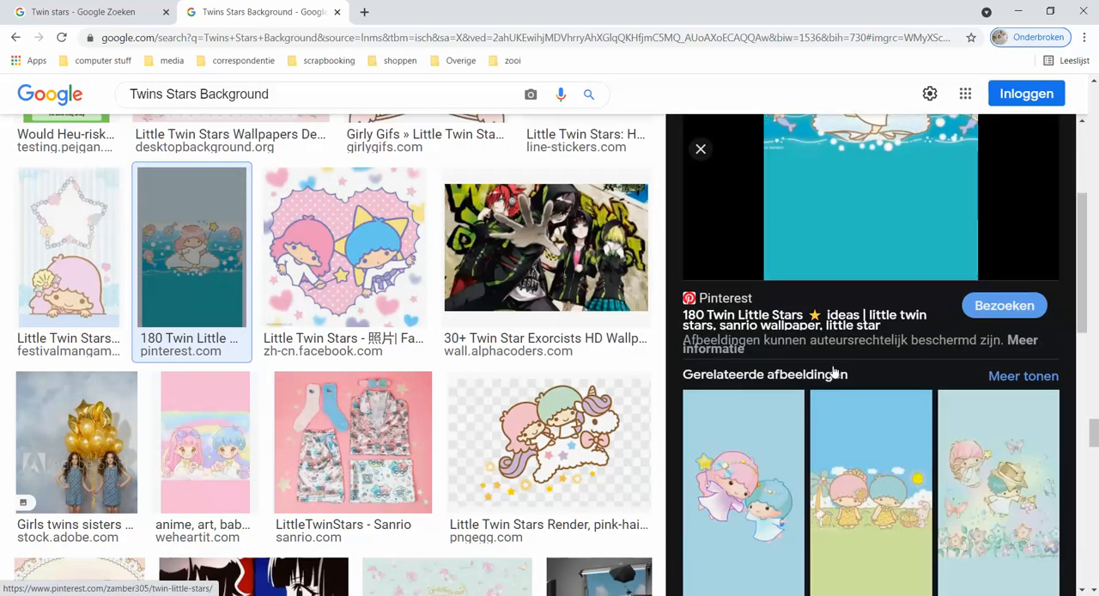
{"action": "scroll", "coordinate": [833, 371], "scroll_direction": "down", "scroll_amount": 6}
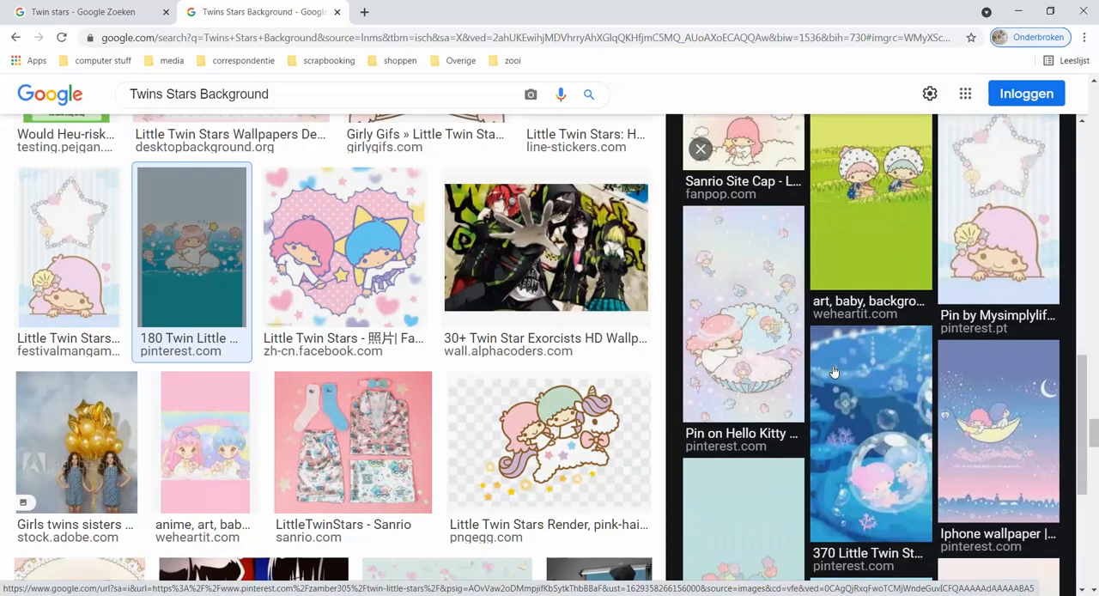
{"action": "scroll", "coordinate": [833, 371], "scroll_direction": "down", "scroll_amount": 2}
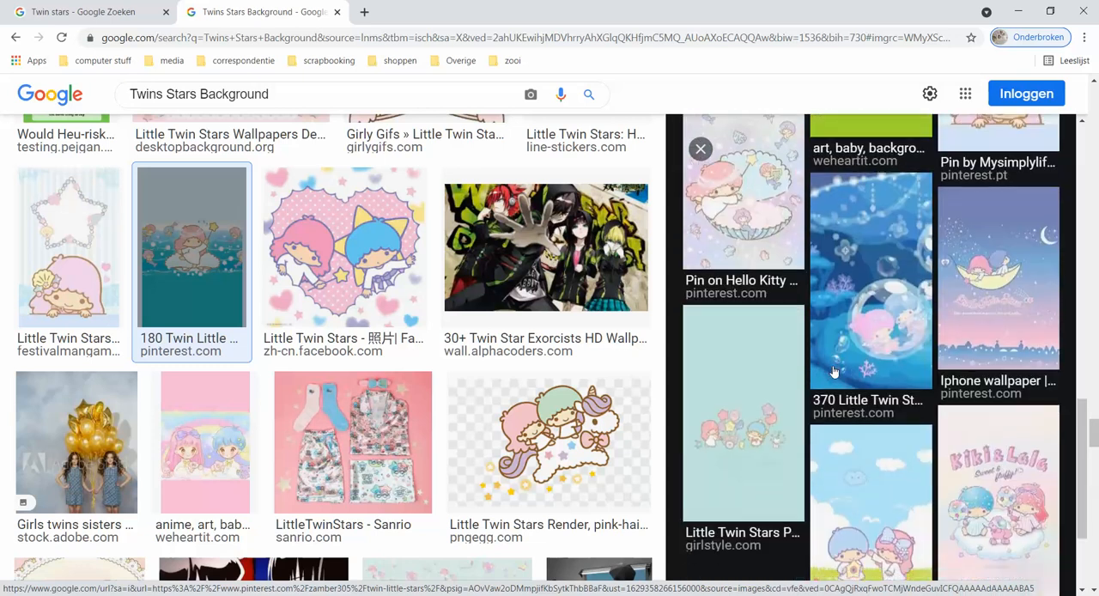
{"action": "scroll", "coordinate": [833, 371], "scroll_direction": "down", "scroll_amount": 2}
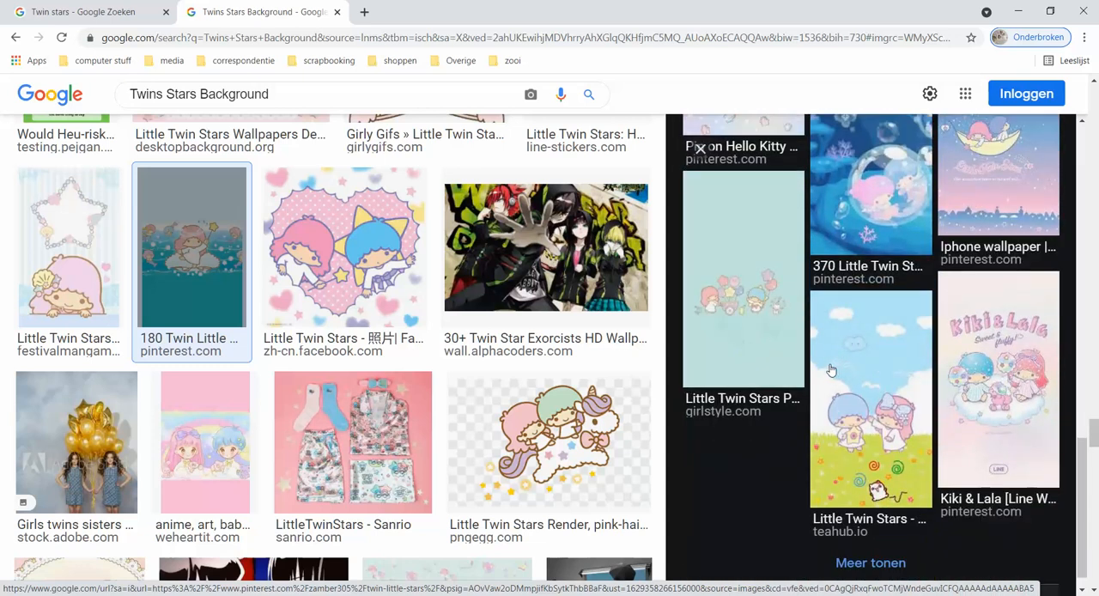
Browse on to the Little Twin Stars Render on a cloud from pngegg, preview it and examine its related images.
{"action": "scroll", "coordinate": [482, 395], "scroll_direction": "down", "scroll_amount": 3}
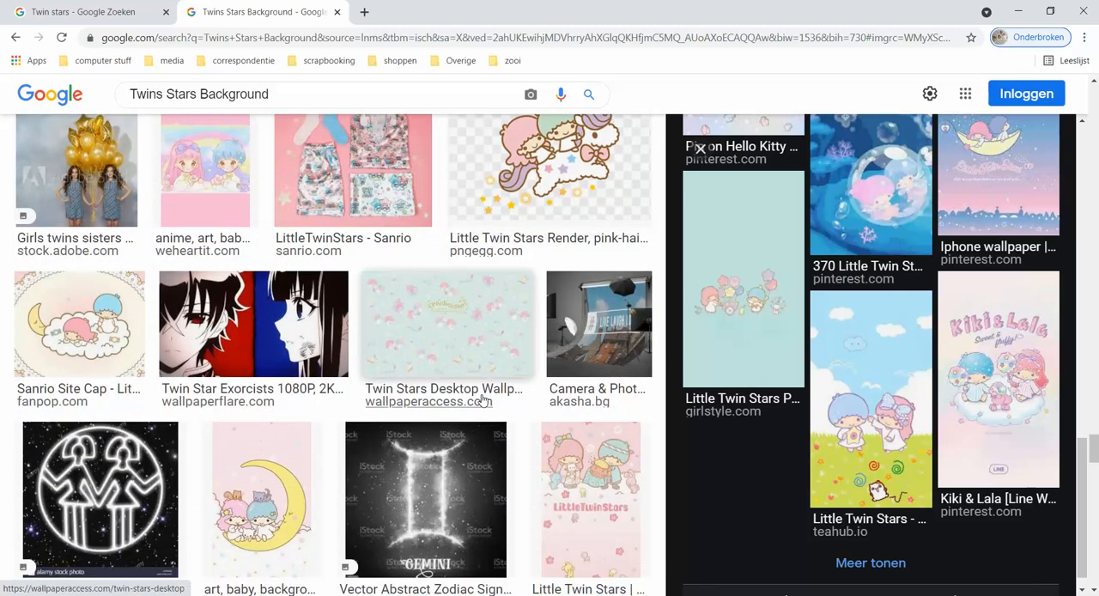
{"action": "scroll", "coordinate": [482, 400], "scroll_direction": "down", "scroll_amount": 4}
{"action": "scroll", "coordinate": [482, 399], "scroll_direction": "down", "scroll_amount": 1}
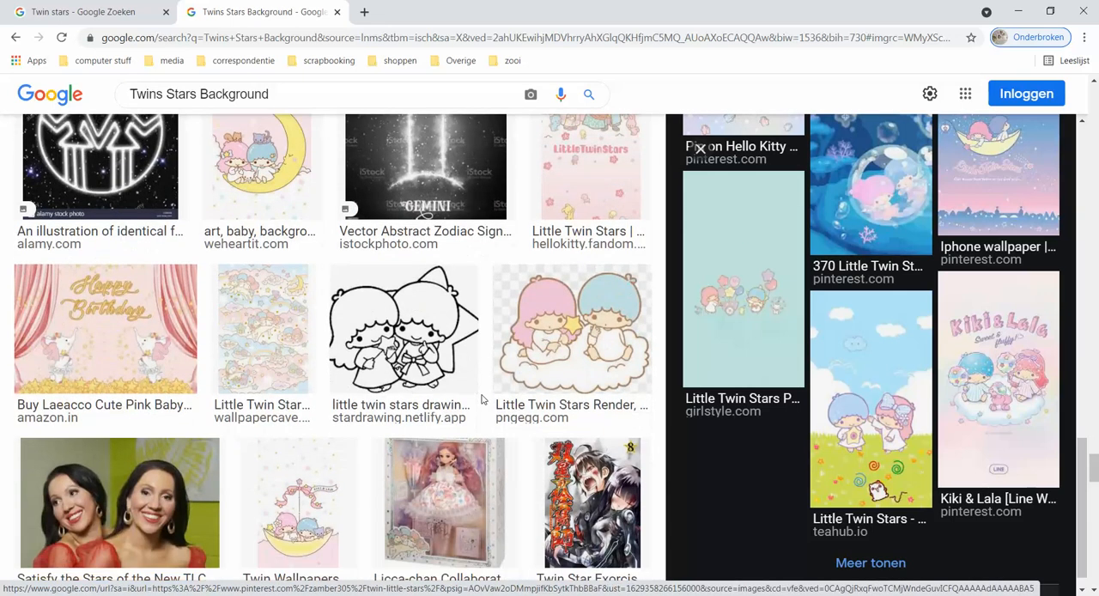
{"action": "left_click", "coordinate": [564, 371]}
{"action": "scroll", "coordinate": [869, 421], "scroll_direction": "down", "scroll_amount": 5}
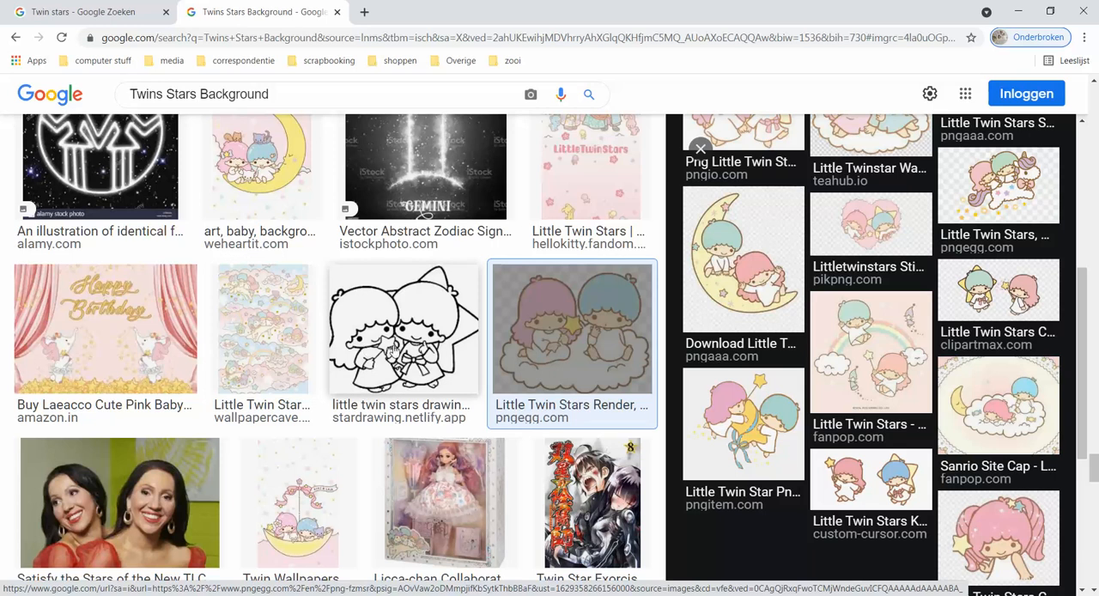
Go back to the mint Twin Stars Desktop Wallpaper from WallpaperAccess, preview it and examine its related images.
{"action": "scroll", "coordinate": [393, 351], "scroll_direction": "up", "scroll_amount": 3}
{"action": "scroll", "coordinate": [394, 350], "scroll_direction": "up", "scroll_amount": 1}
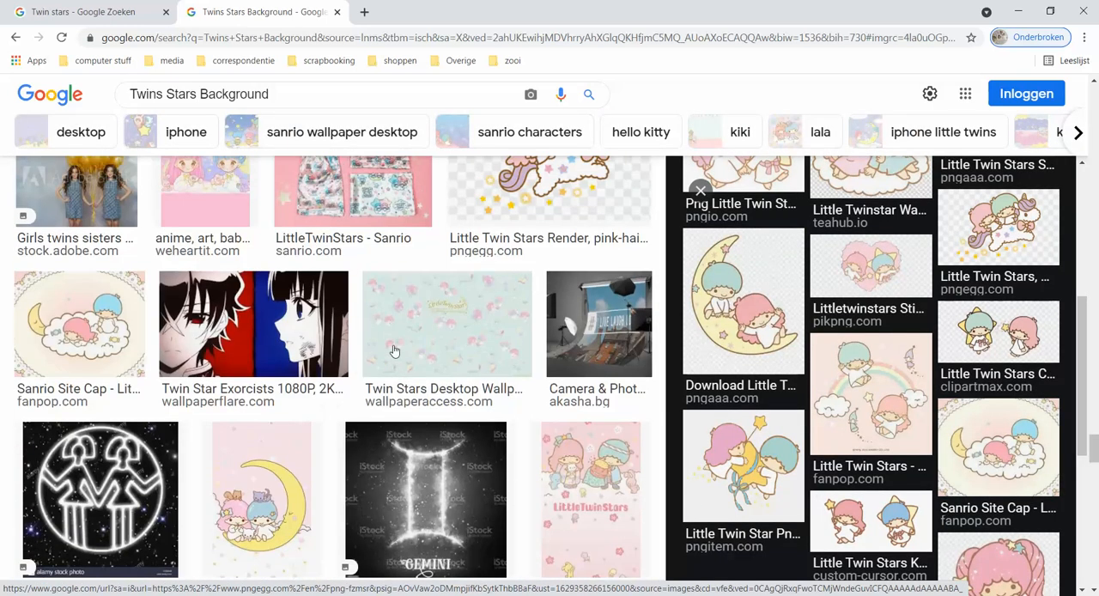
{"action": "left_click", "coordinate": [393, 350]}
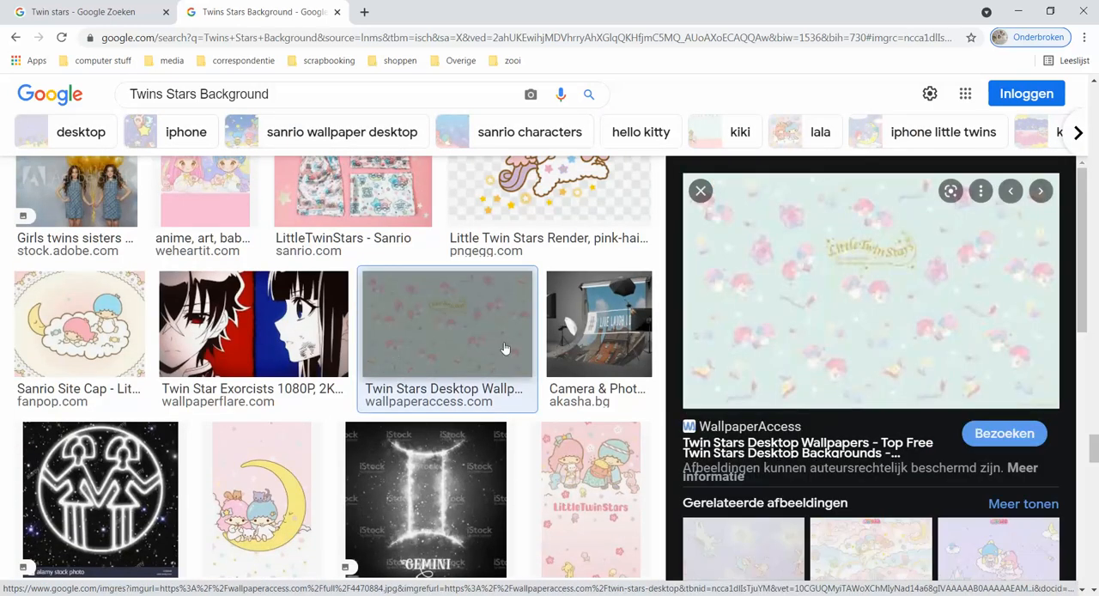
{"action": "scroll", "coordinate": [906, 368], "scroll_direction": "down", "scroll_amount": 5}
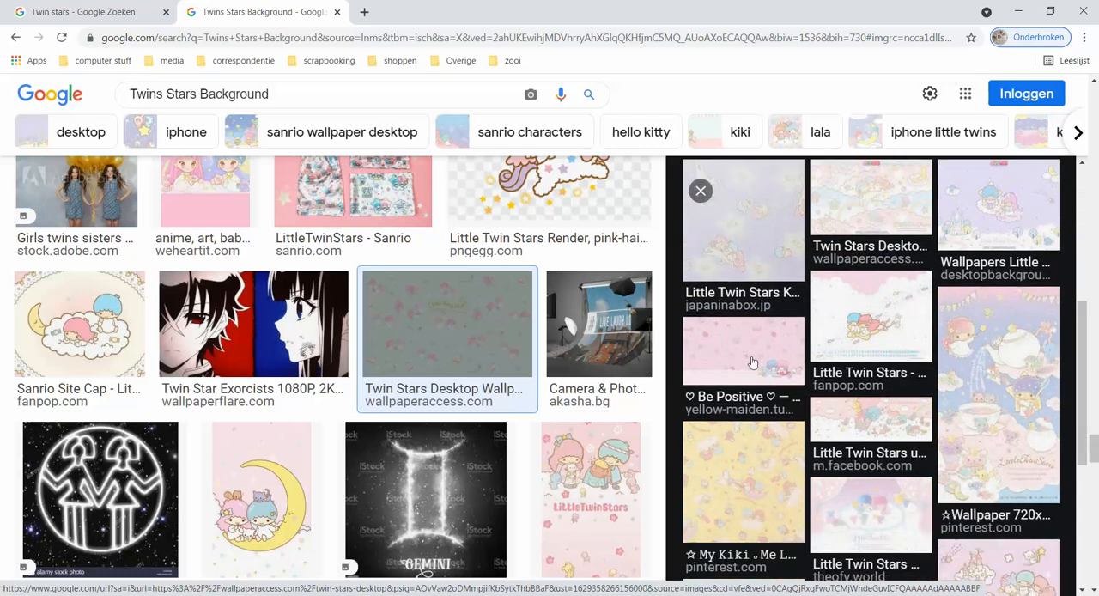
Preview the related pink Be Positive Little Twin Stars desktop wallpaper from Tumblr and examine its related images.
{"action": "left_click", "coordinate": [752, 362]}
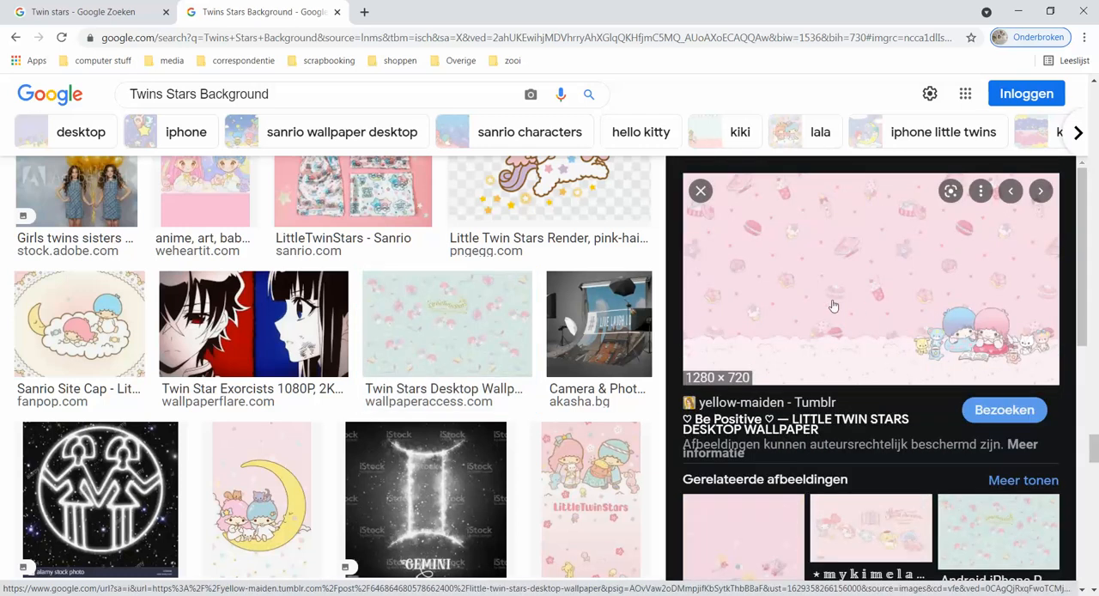
{"action": "scroll", "coordinate": [829, 304], "scroll_direction": "down", "scroll_amount": 3}
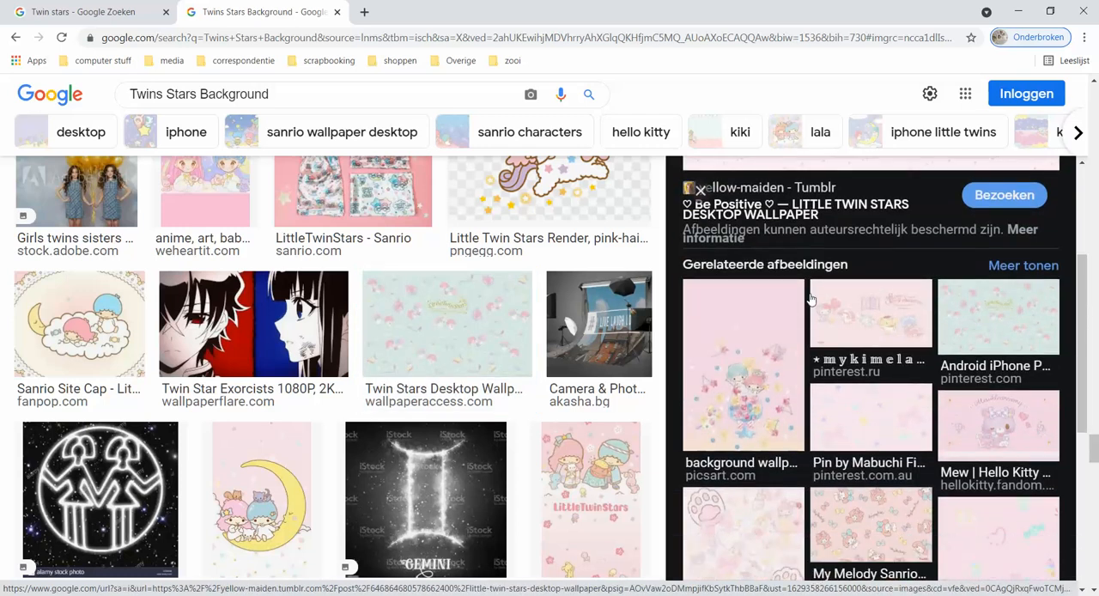
{"action": "scroll", "coordinate": [910, 420], "scroll_direction": "down", "scroll_amount": 4}
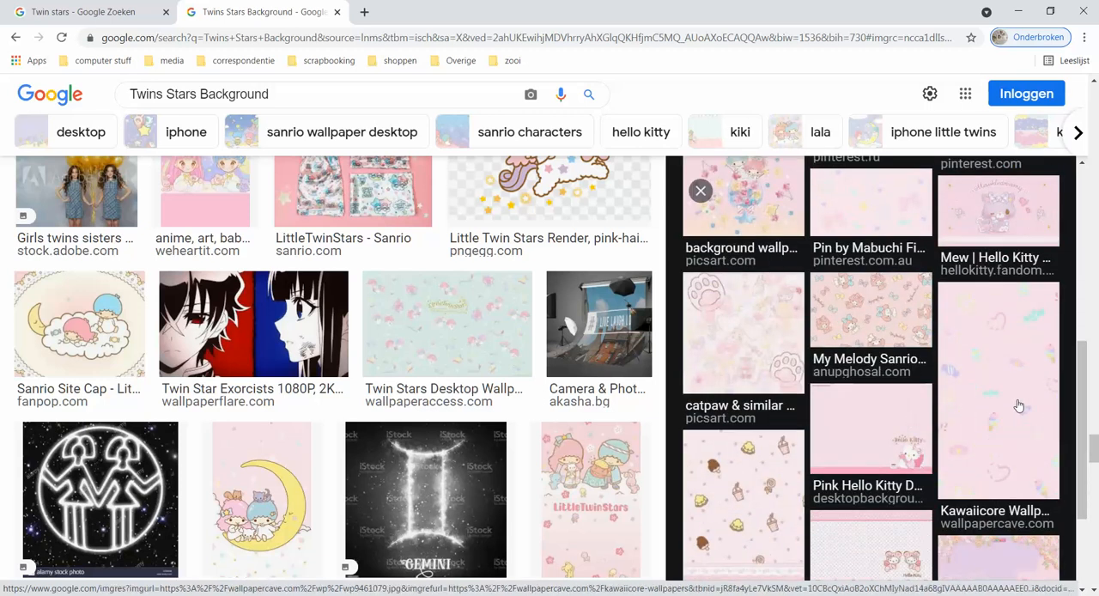
Preview the related pink candy-patterned Kawaiicore wallpaper from Wallpaper Cave and examine its related images.
{"action": "left_click", "coordinate": [1017, 405]}
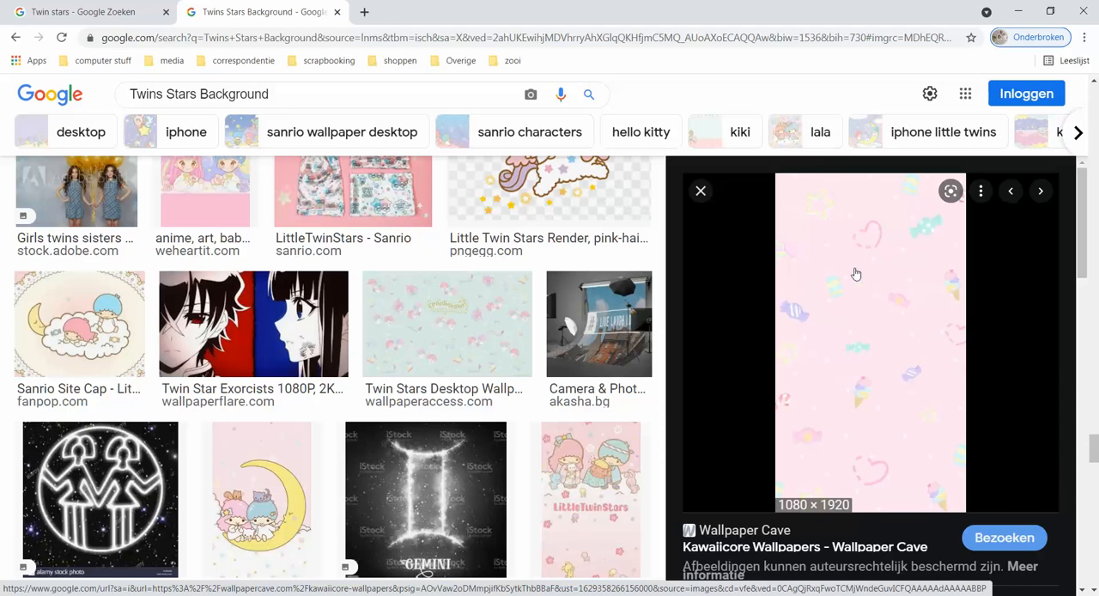
{"action": "scroll", "coordinate": [854, 276], "scroll_direction": "down", "scroll_amount": 2}
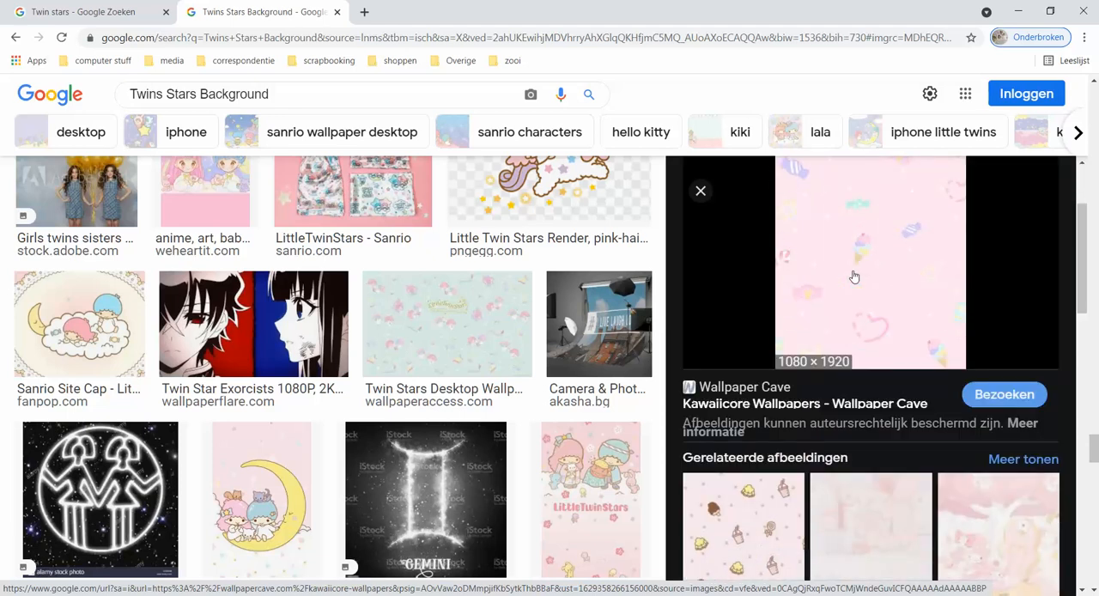
{"action": "scroll", "coordinate": [855, 276], "scroll_direction": "down", "scroll_amount": 4}
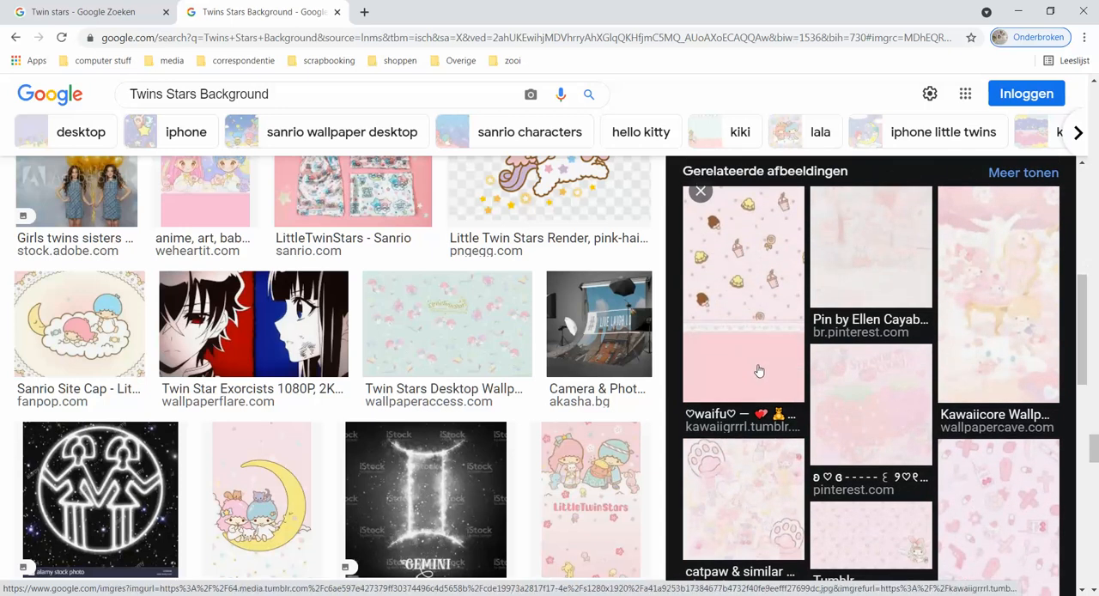
Open the related pink Tumblr wallpaper with ice creams, drinks and a lace band, and copy the image.
{"action": "left_click", "coordinate": [759, 370]}
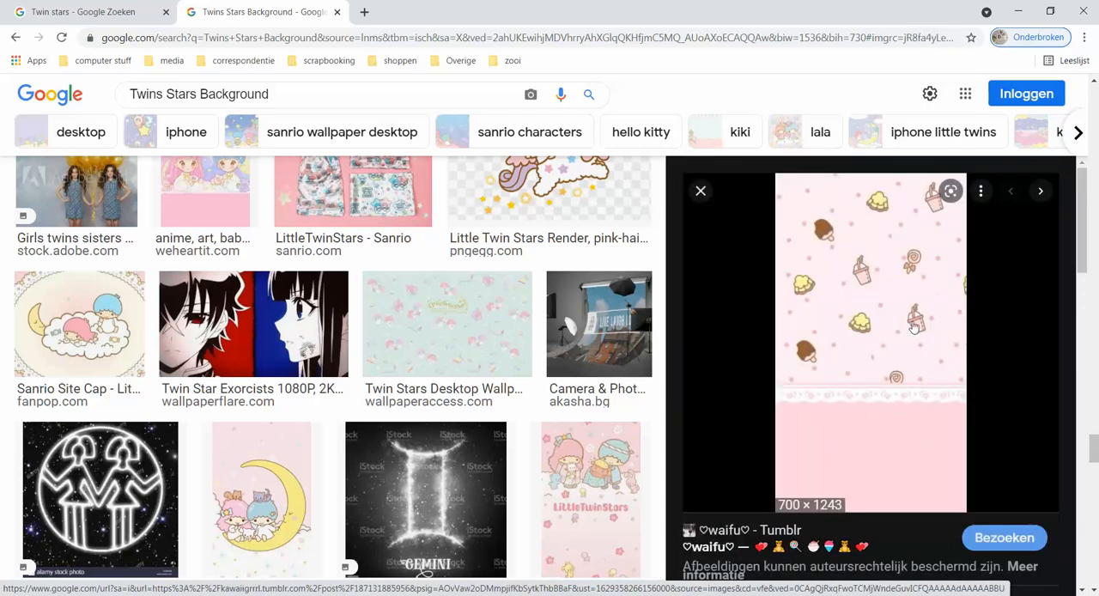
{"action": "right_click", "coordinate": [860, 296]}
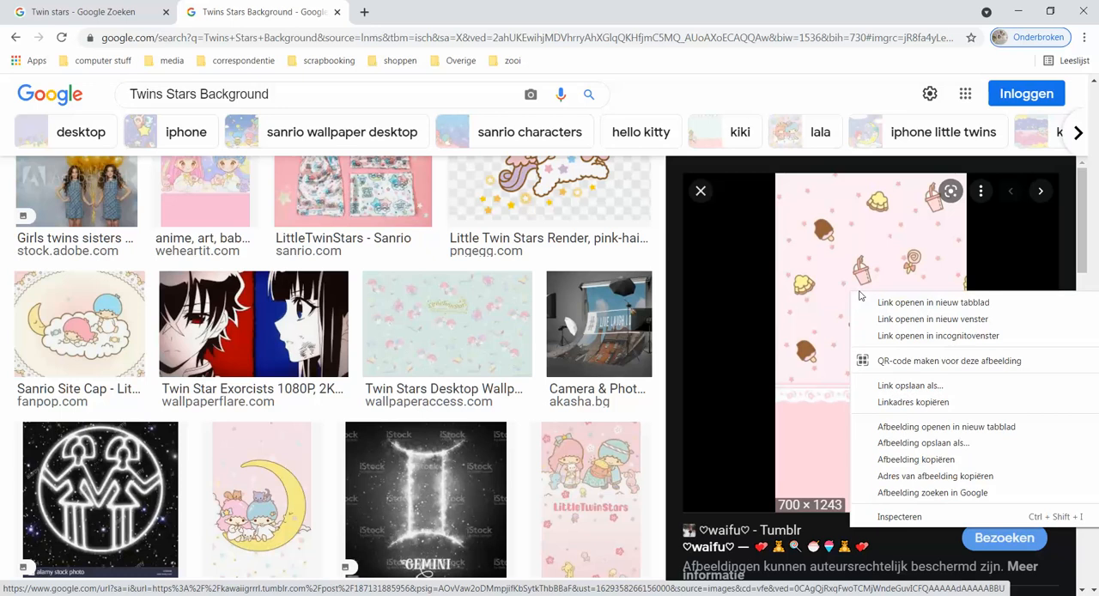
{"action": "left_click", "coordinate": [902, 461]}
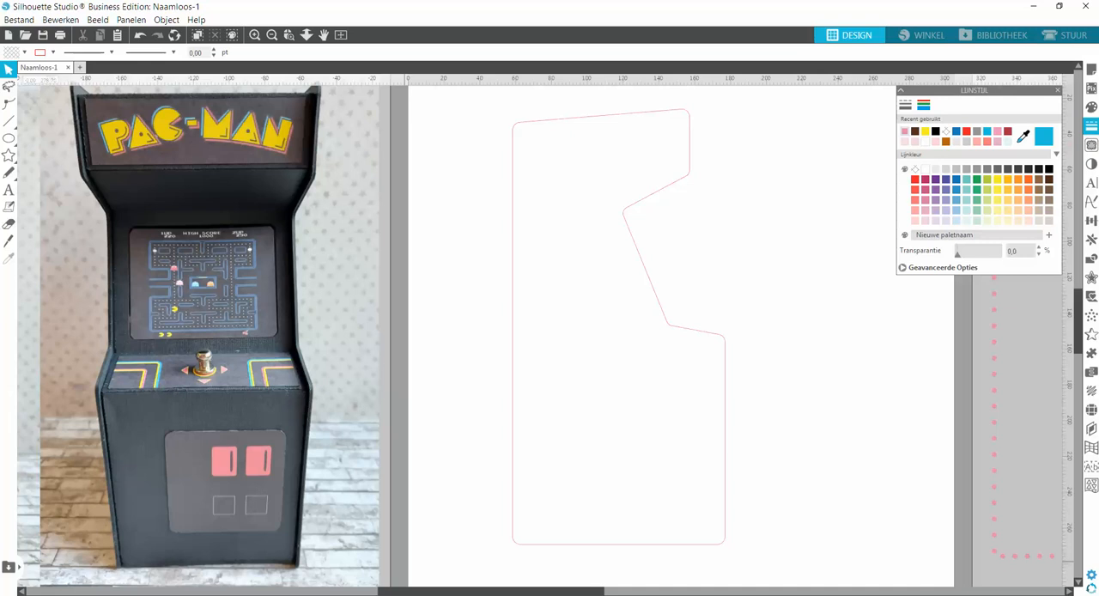
Paste the copied ice cream and lace wallpaper onto the page and send it behind the side panel outline.
{"action": "right_click", "coordinate": [558, 255]}
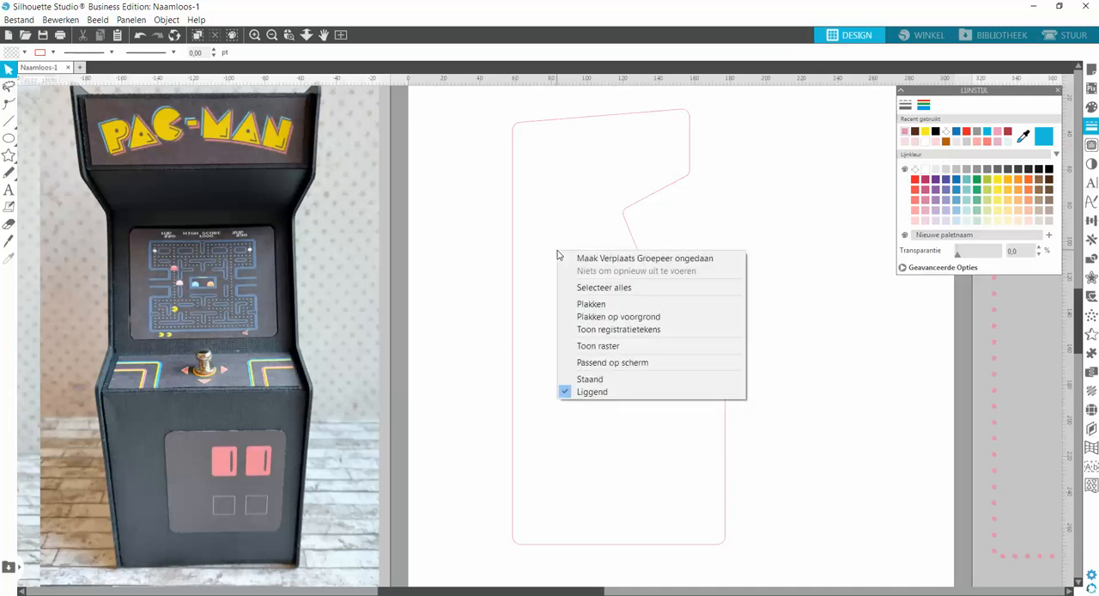
{"action": "left_click", "coordinate": [591, 304]}
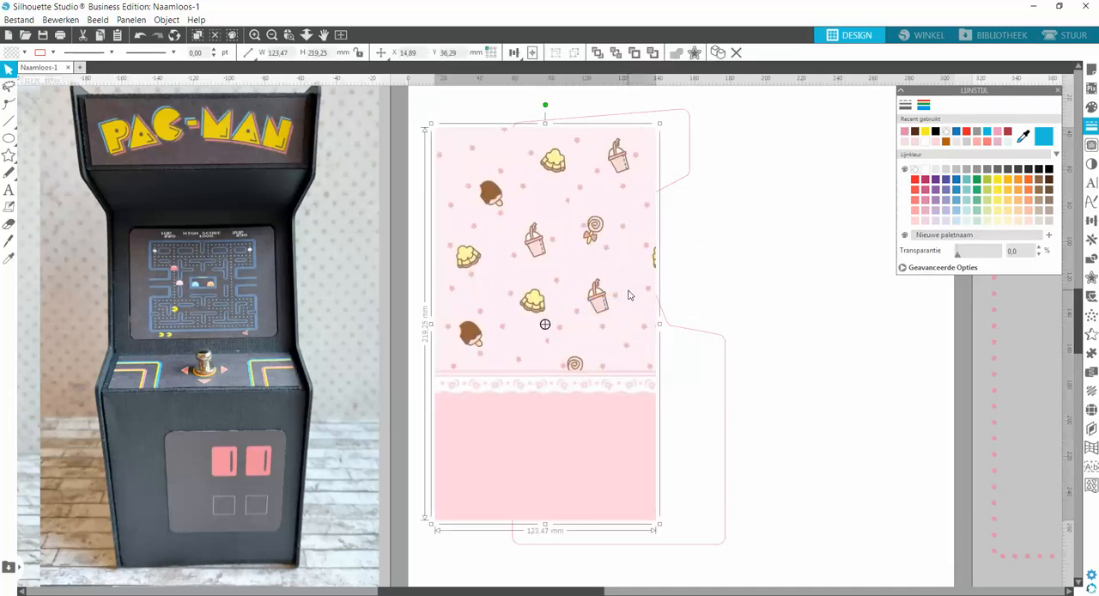
{"action": "right_click", "coordinate": [645, 235]}
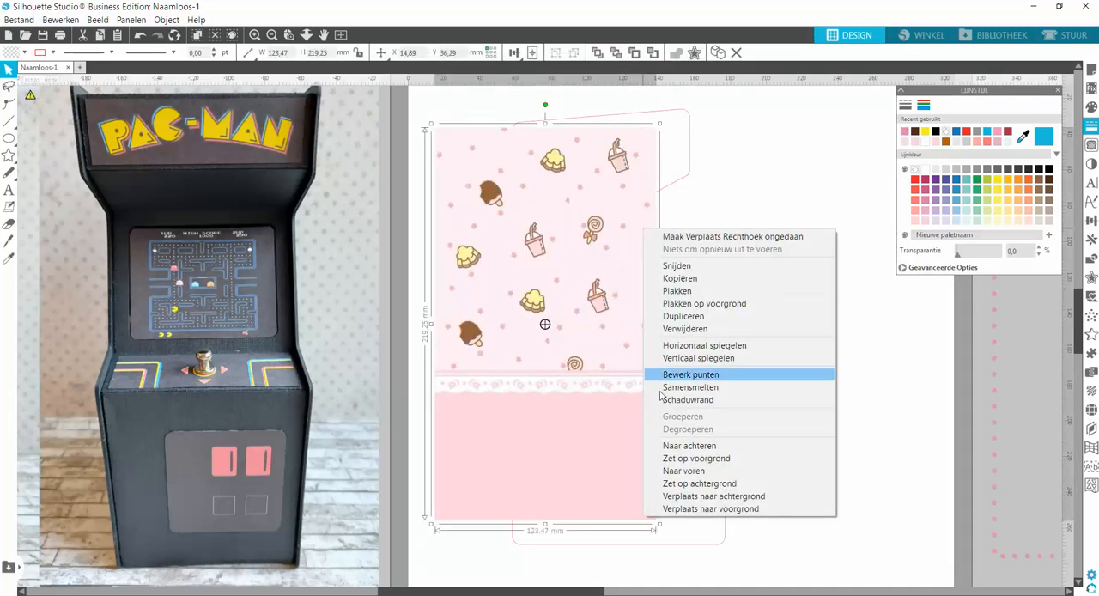
{"action": "left_click", "coordinate": [689, 446]}
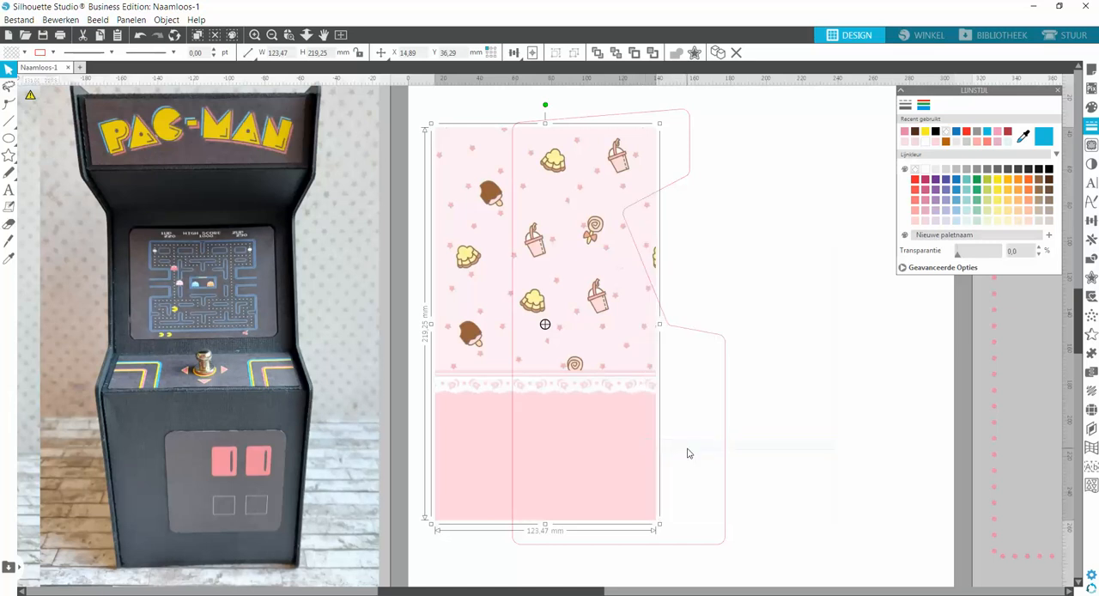
Position the wallpaper over the side panel outline and enlarge it to about 139.8 × 251.2 mm to cover the whole panel.
{"action": "left_click_drag", "start_coordinate": [625, 323], "coordinate": [684, 303]}
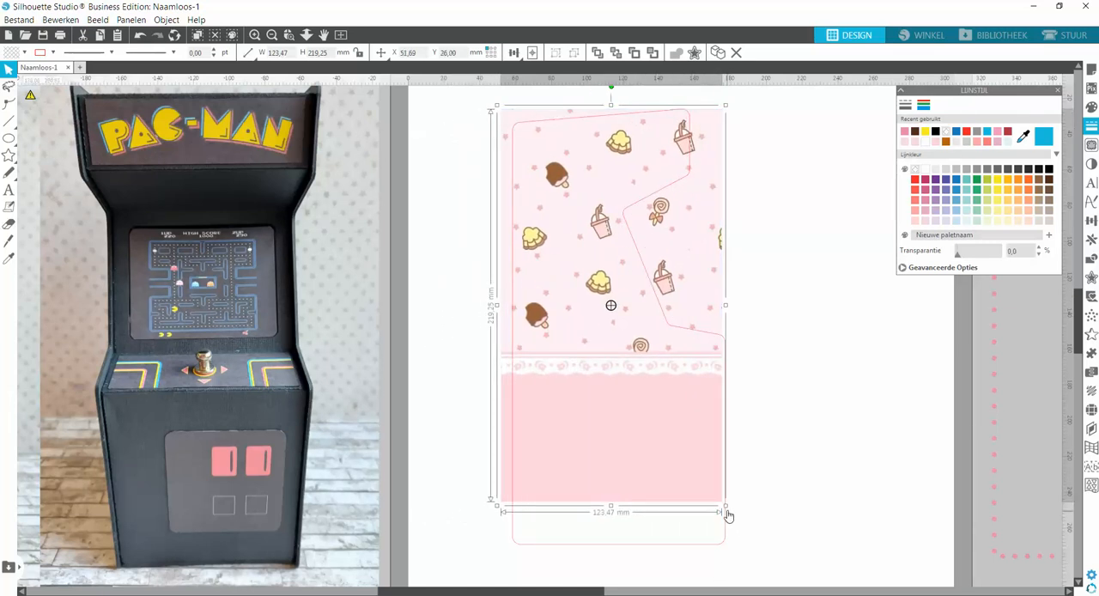
{"action": "left_click_drag", "start_coordinate": [726, 506], "coordinate": [746, 567]}
{"action": "left_click_drag", "start_coordinate": [737, 530], "coordinate": [728, 526]}
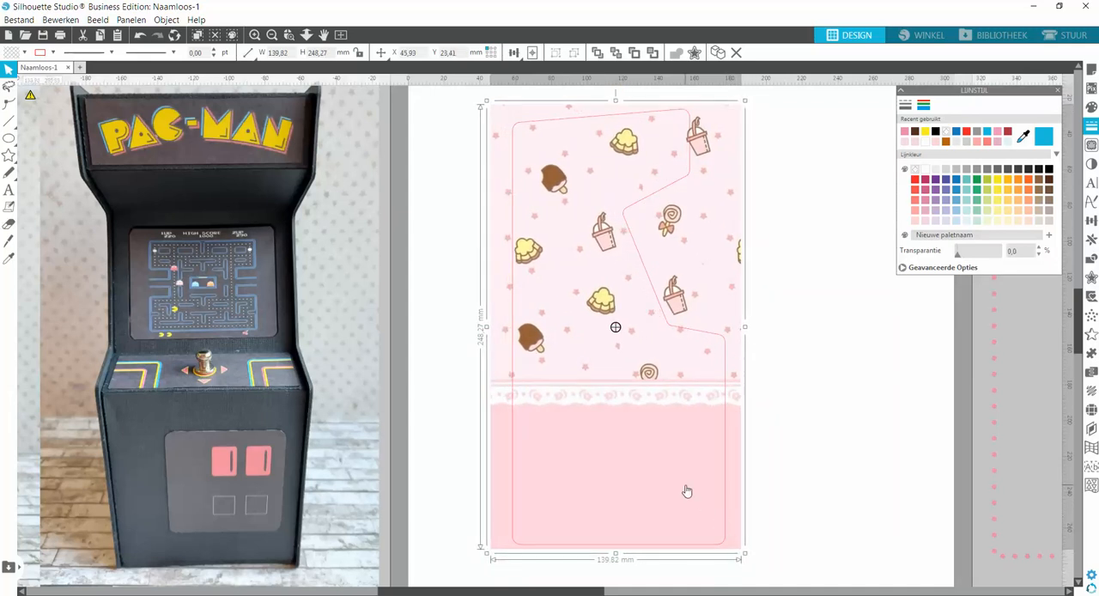
{"action": "left_click_drag", "start_coordinate": [688, 485], "coordinate": [698, 495]}
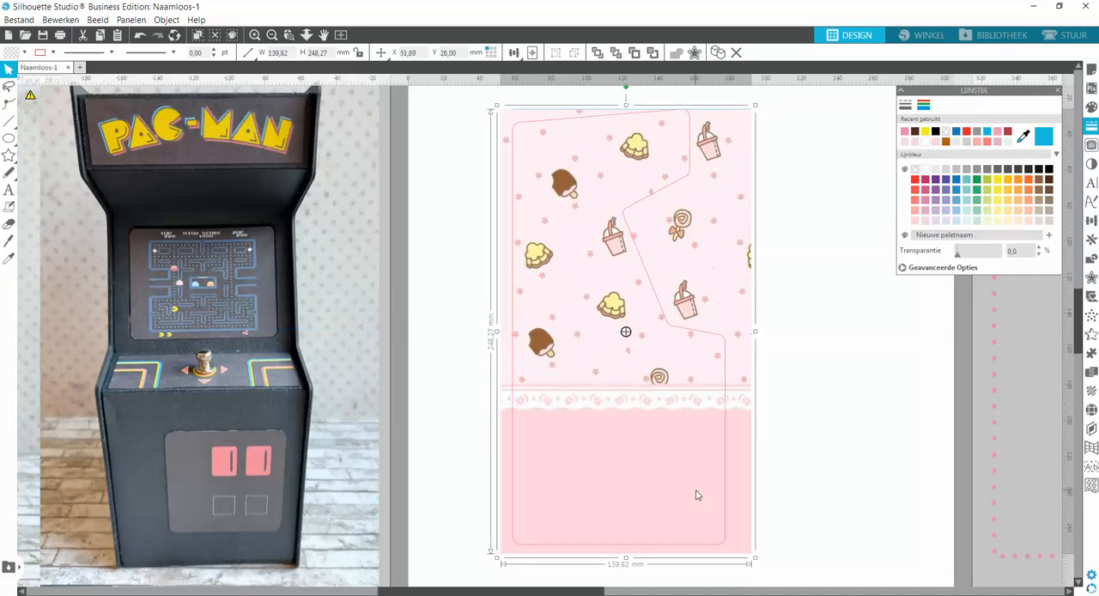
{"action": "left_click_drag", "start_coordinate": [626, 105], "coordinate": [626, 100]}
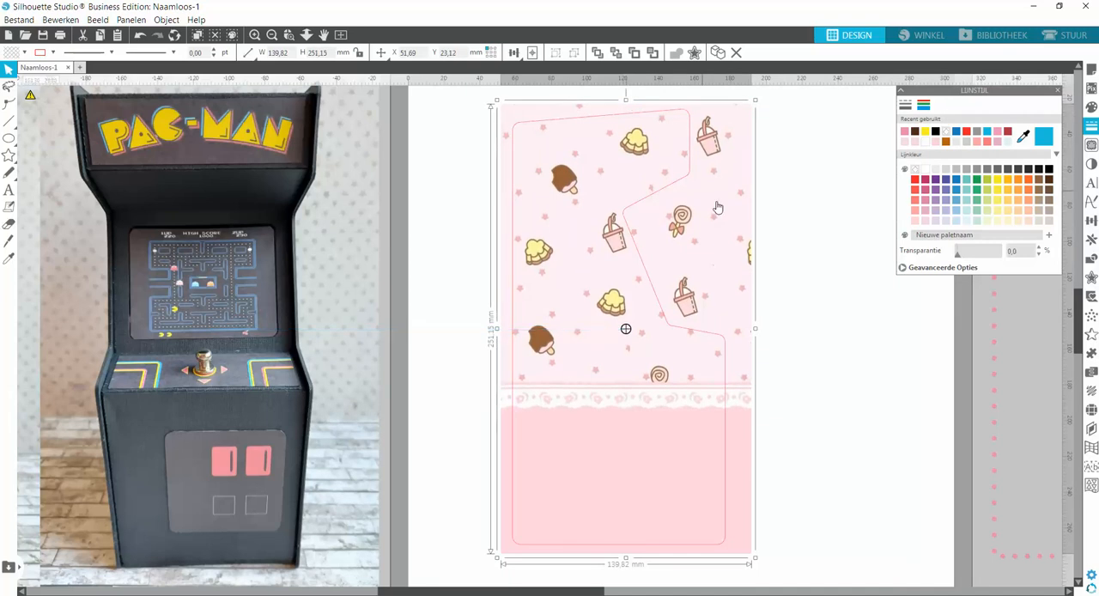
{"action": "left_click", "coordinate": [824, 246]}
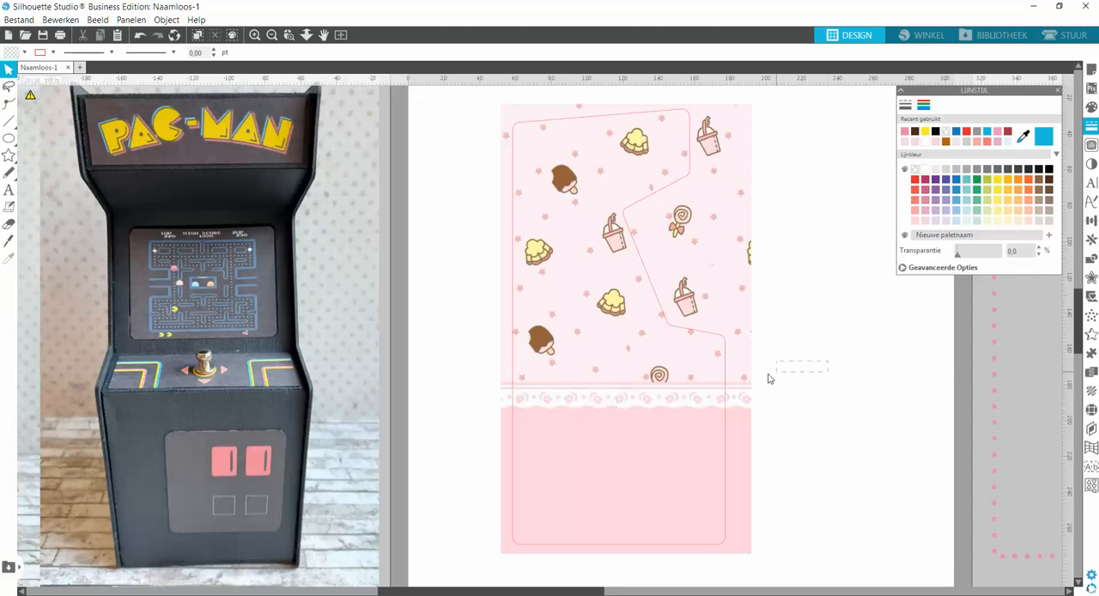
Try the Verdelen and Weghalen modifications on the wallpaper and the panel outline, undoing each one.
{"action": "left_click_drag", "start_coordinate": [769, 378], "coordinate": [747, 382]}
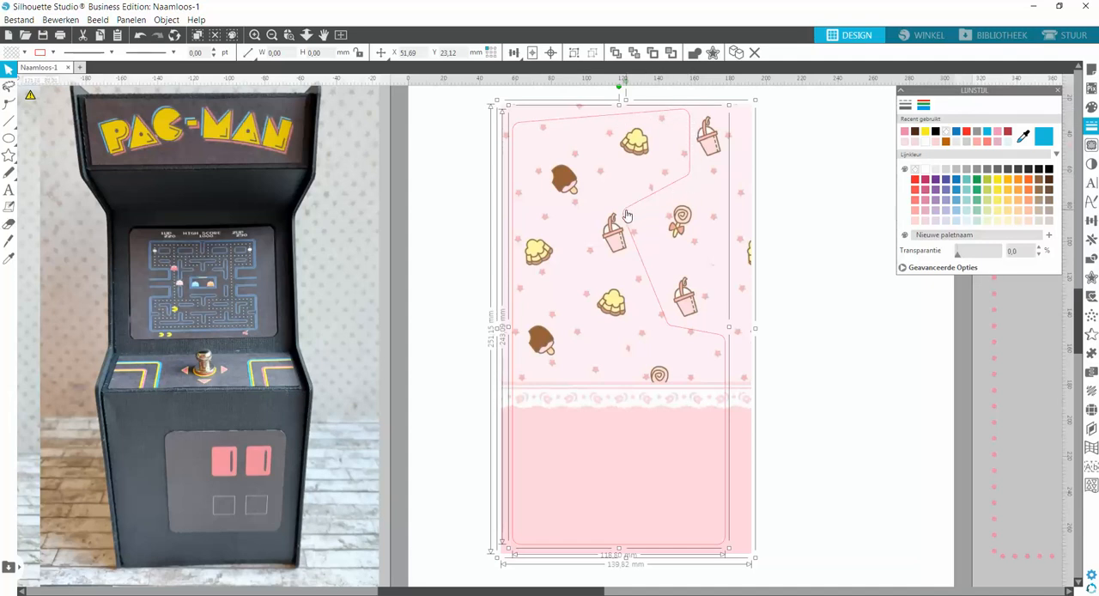
{"action": "left_click", "coordinate": [433, 199]}
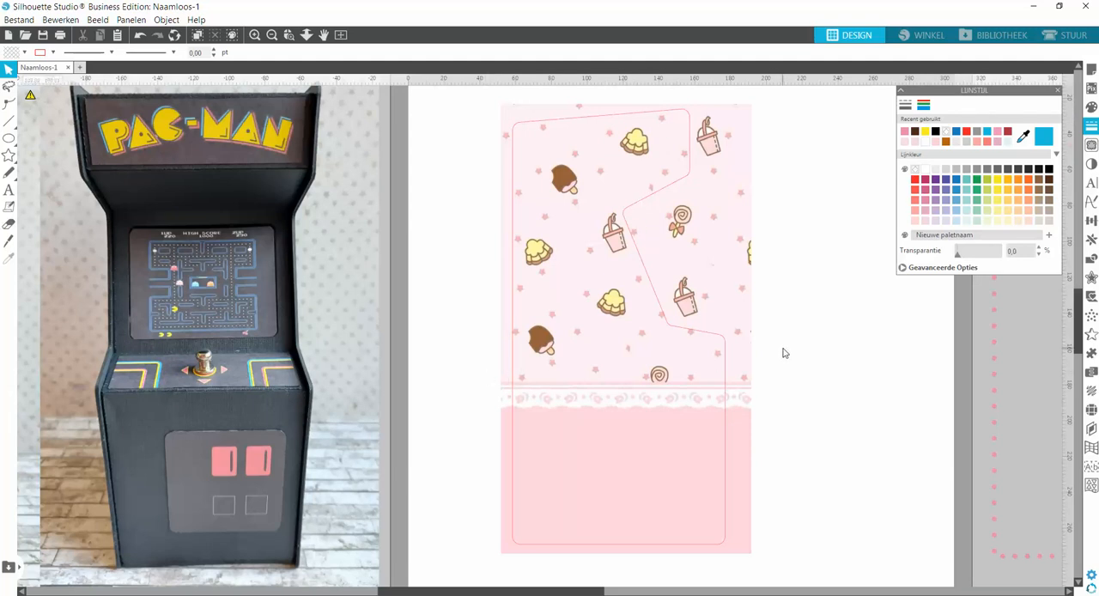
{"action": "left_click", "coordinate": [743, 369]}
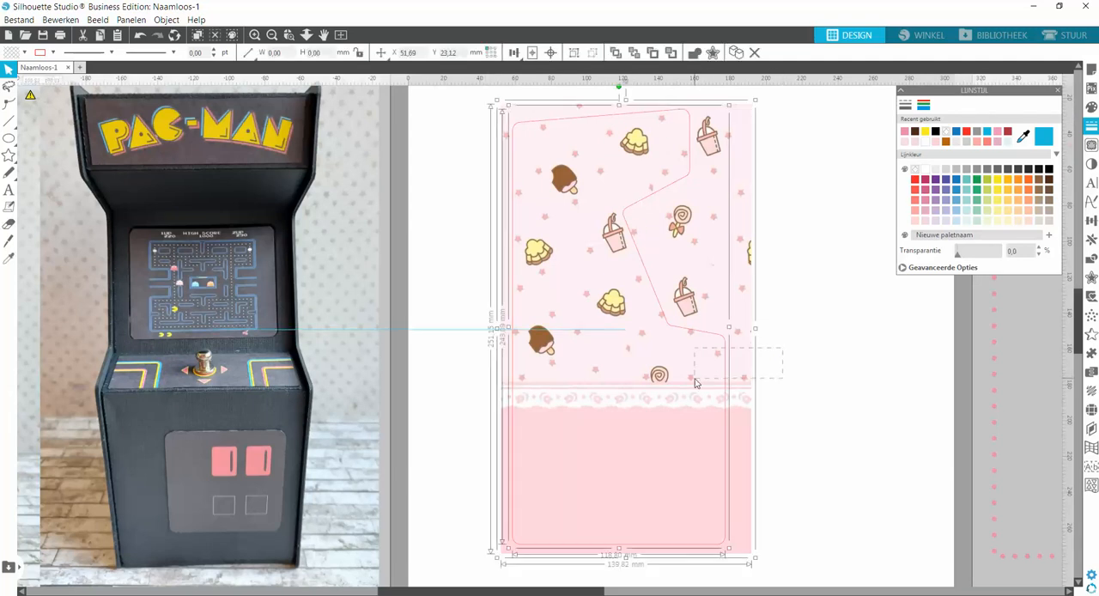
{"action": "left_click", "coordinate": [1091, 259]}
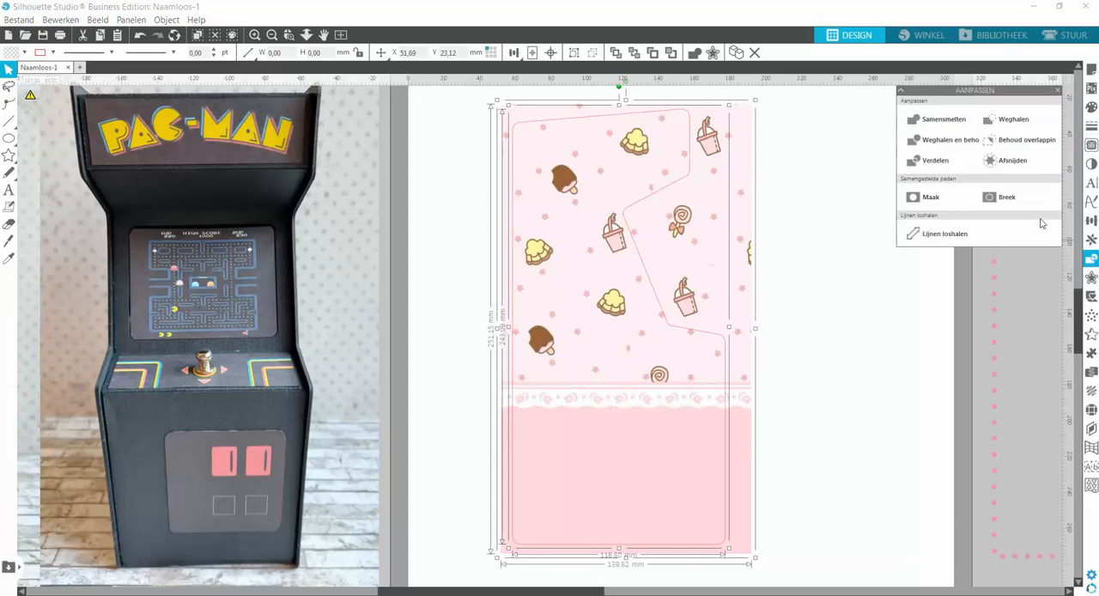
{"action": "left_click", "coordinate": [937, 160]}
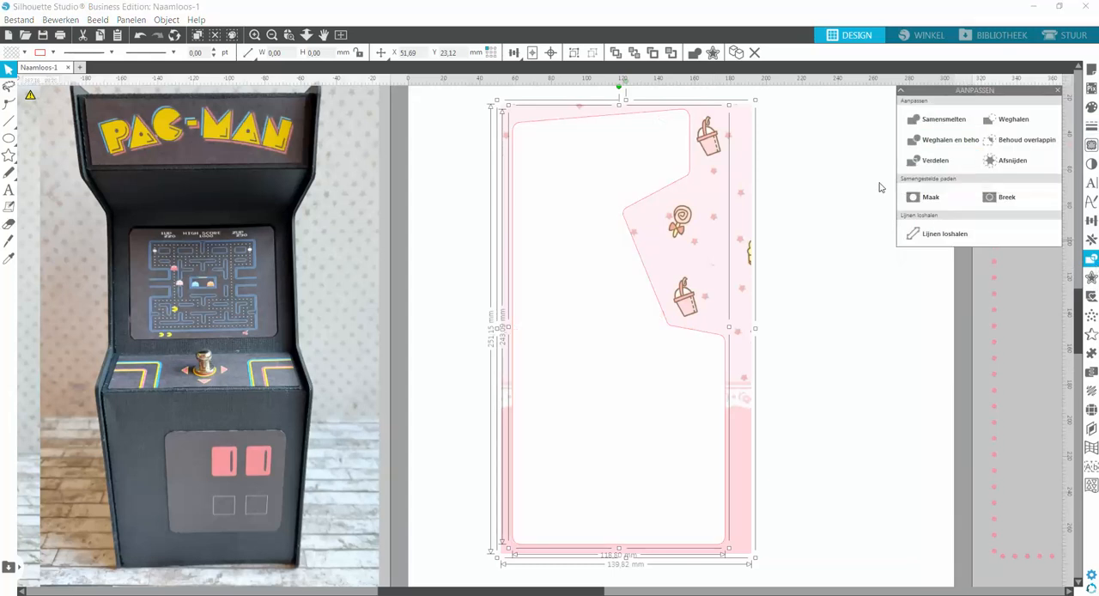
{"action": "left_click", "coordinate": [140, 36]}
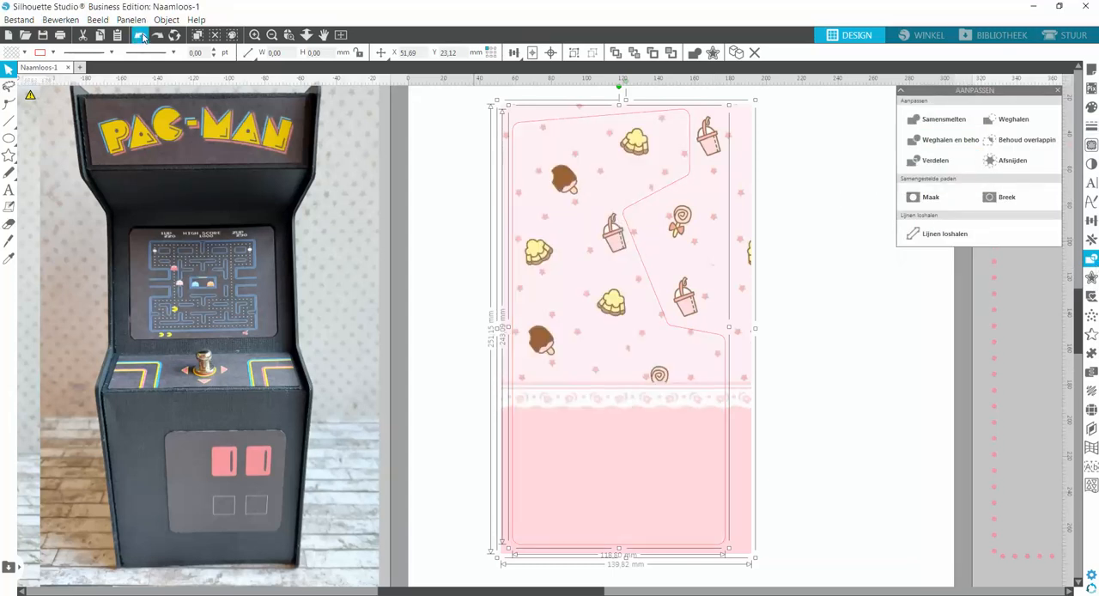
{"action": "left_click", "coordinate": [1033, 125]}
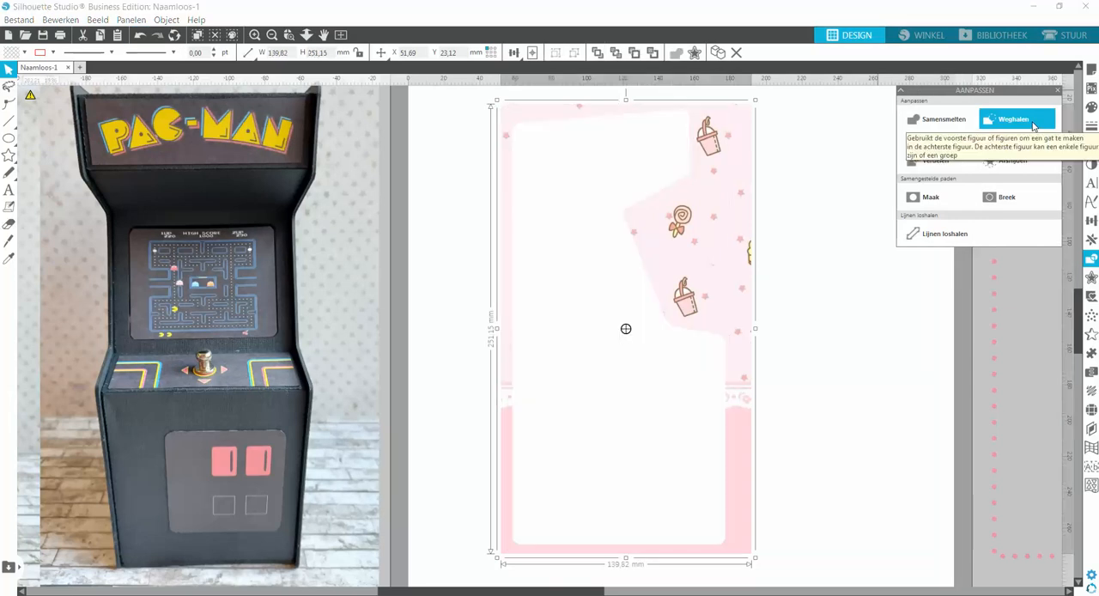
{"action": "left_click", "coordinate": [140, 35]}
Try cropping the wallpaper to the side panel outline with Afsnijden, and undo the crop.
{"action": "left_click", "coordinate": [1009, 161]}
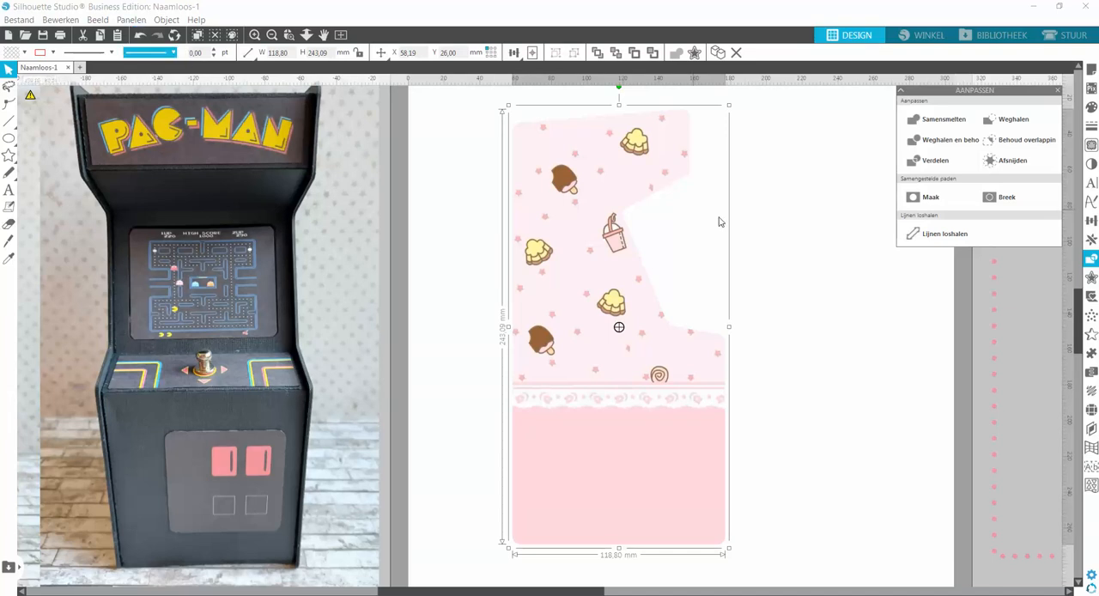
{"action": "left_click", "coordinate": [817, 233]}
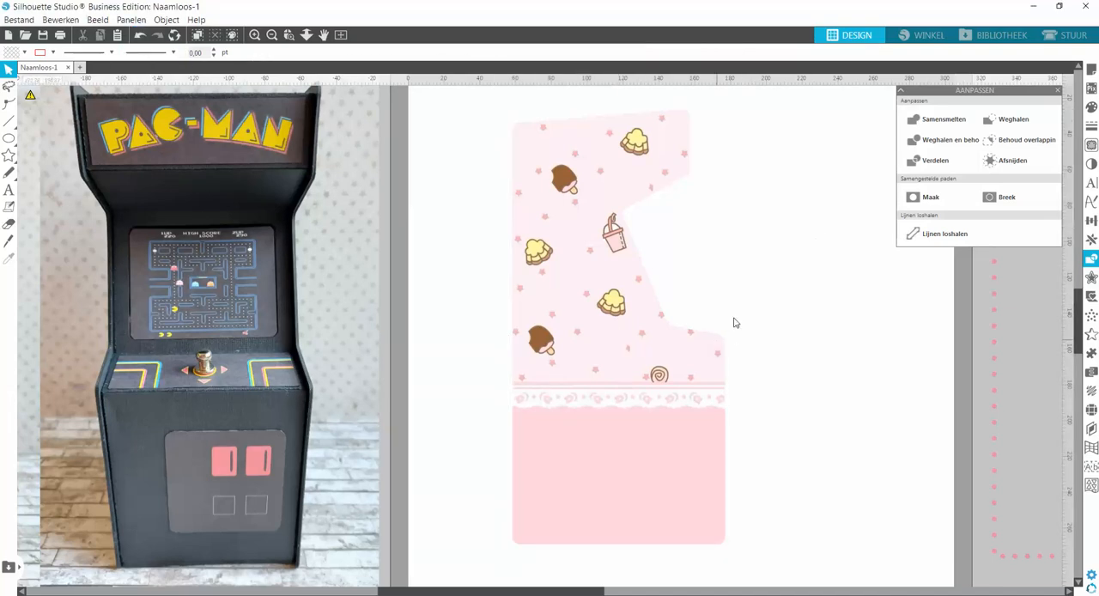
{"action": "left_click", "coordinate": [135, 40]}
{"action": "left_click", "coordinate": [135, 39]}
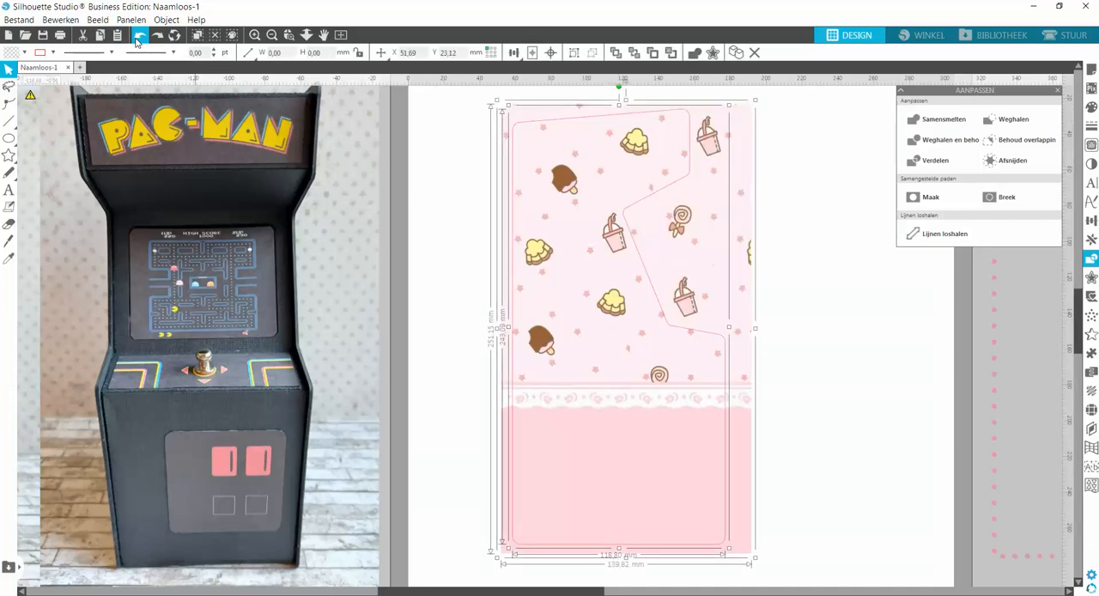
{"action": "left_click", "coordinate": [829, 226]}
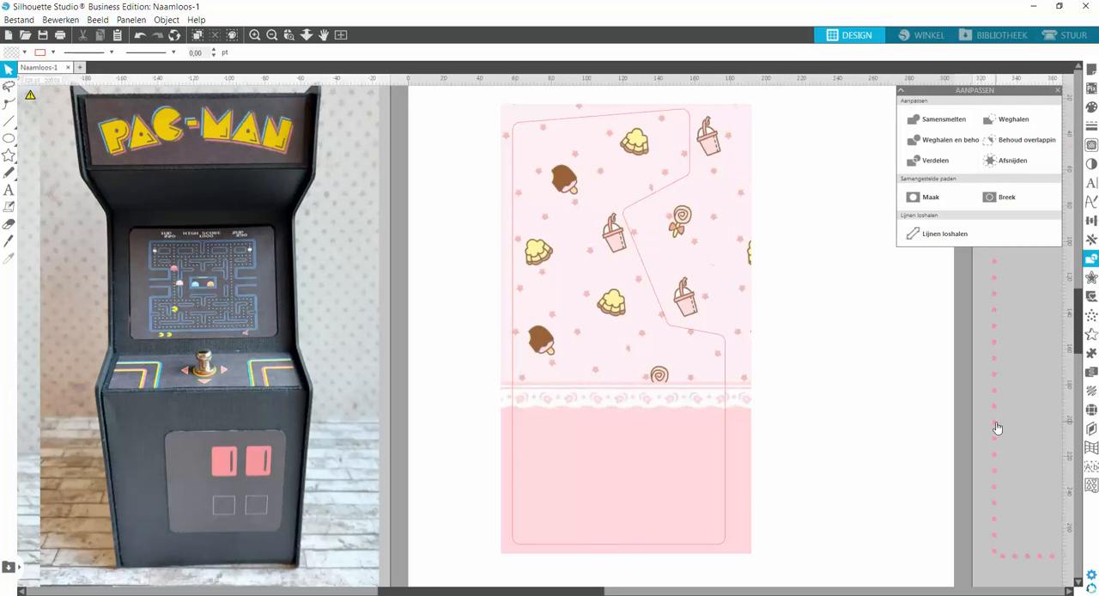
Place the dotted pink border over the wallpapered panel to compare them, move it off again and delete it.
{"action": "left_click_drag", "start_coordinate": [997, 427], "coordinate": [525, 406]}
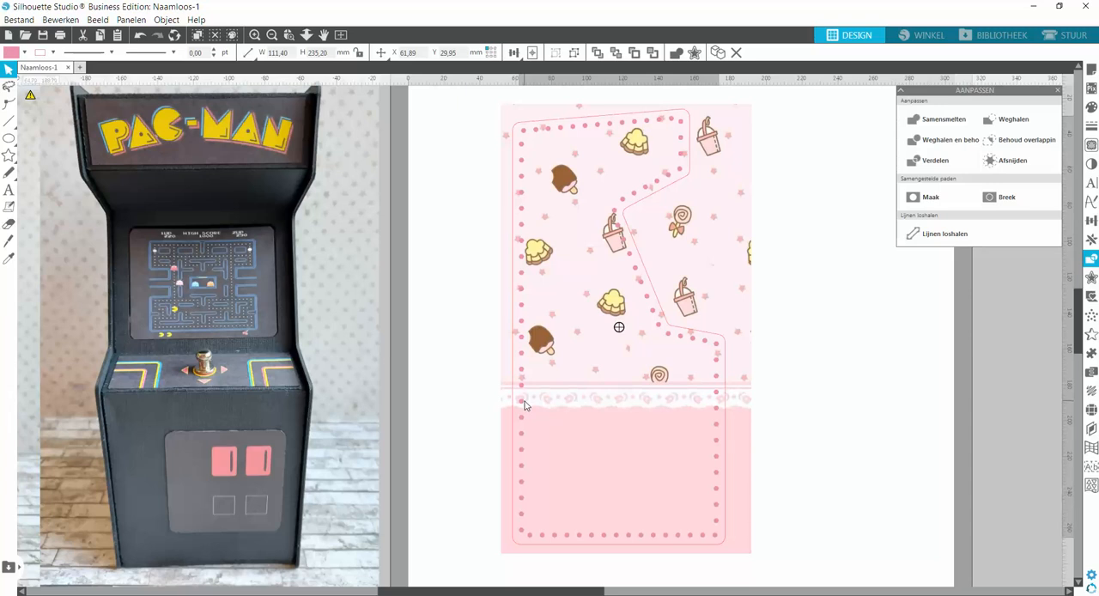
{"action": "left_click_drag", "start_coordinate": [525, 406], "coordinate": [819, 424]}
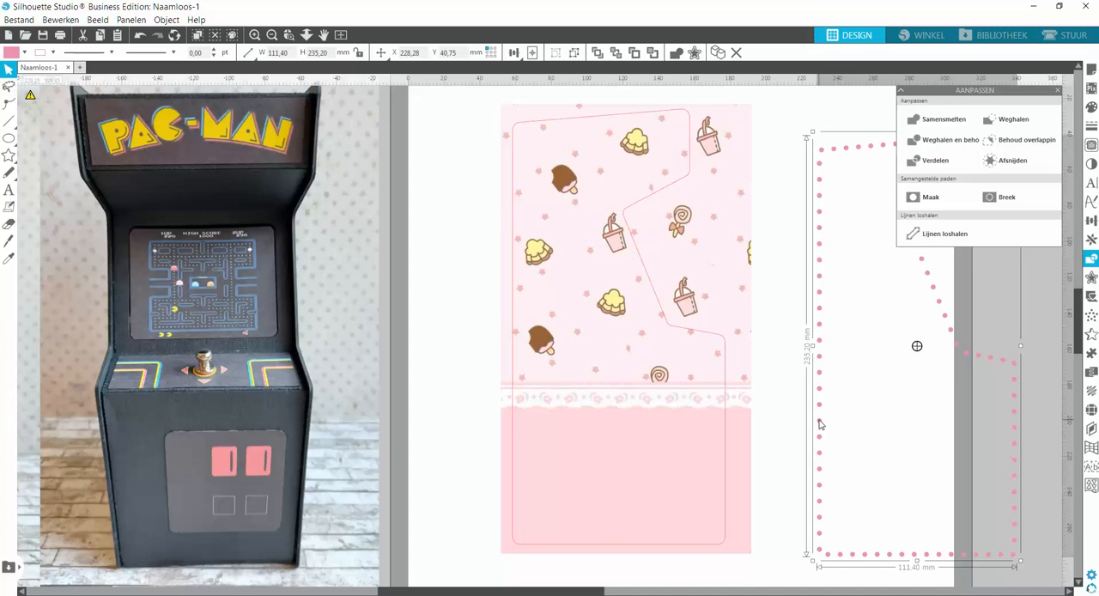
{"action": "key", "text": "Delete"}
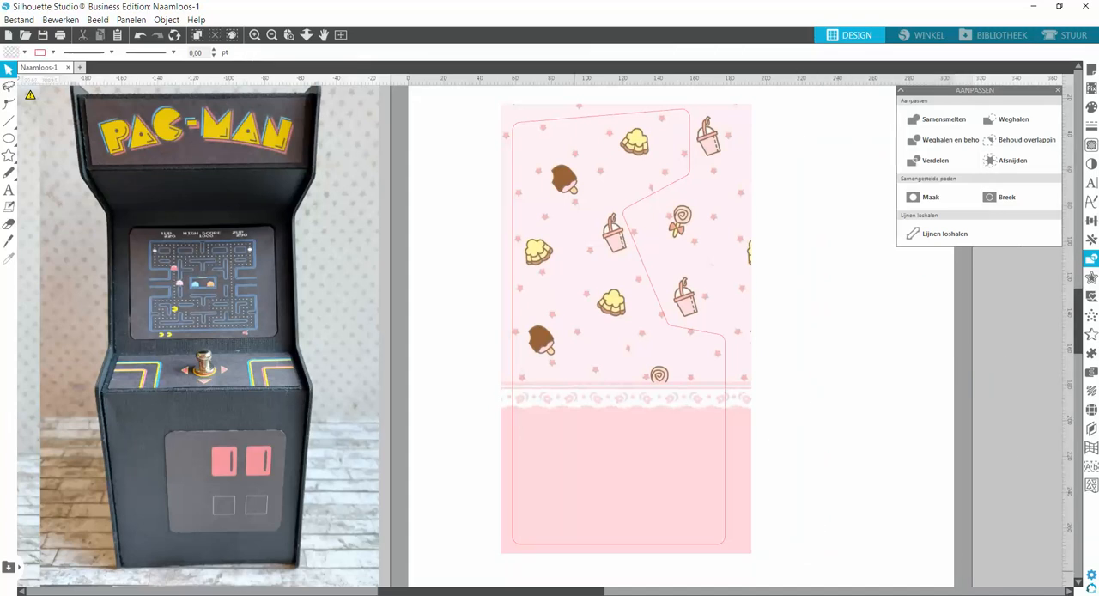
Switch to Chrome, preview the Little Twin Stars Render with the unicorn from PNGEgg and examine its related images.
{"action": "mouse_move", "coordinate": [296, 593]}
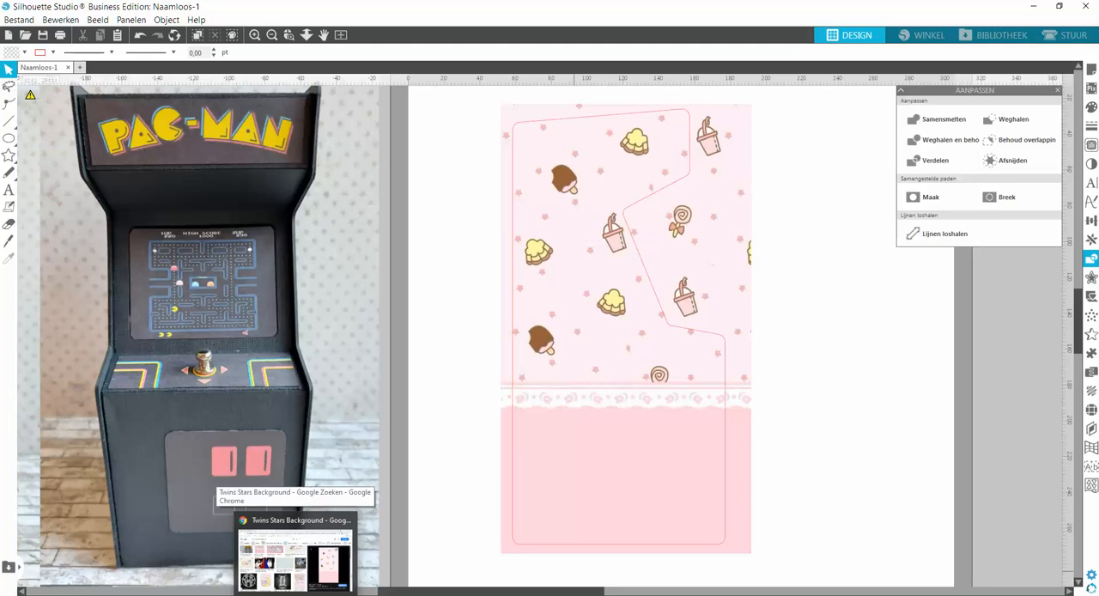
{"action": "left_click", "coordinate": [295, 558]}
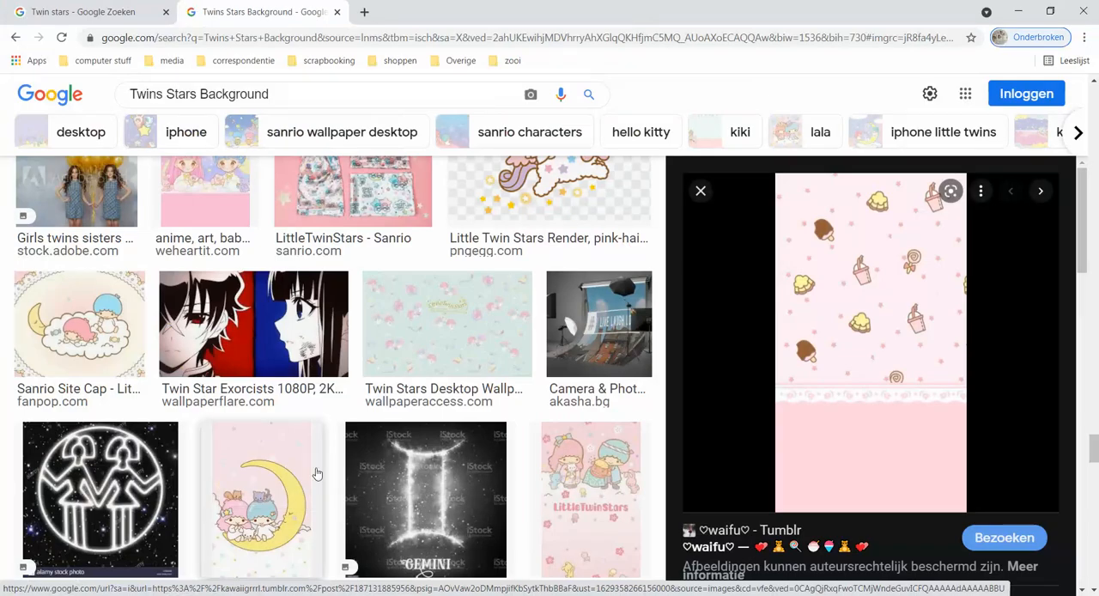
{"action": "scroll", "coordinate": [316, 473], "scroll_direction": "up", "scroll_amount": 3}
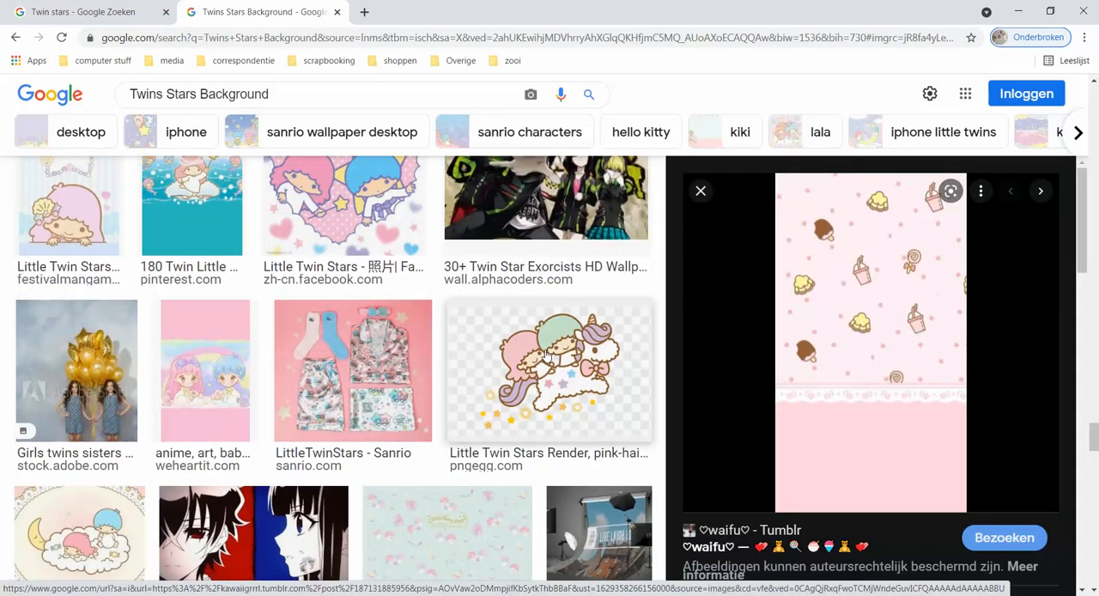
{"action": "left_click", "coordinate": [546, 354]}
{"action": "scroll", "coordinate": [971, 451], "scroll_direction": "down", "scroll_amount": 3}
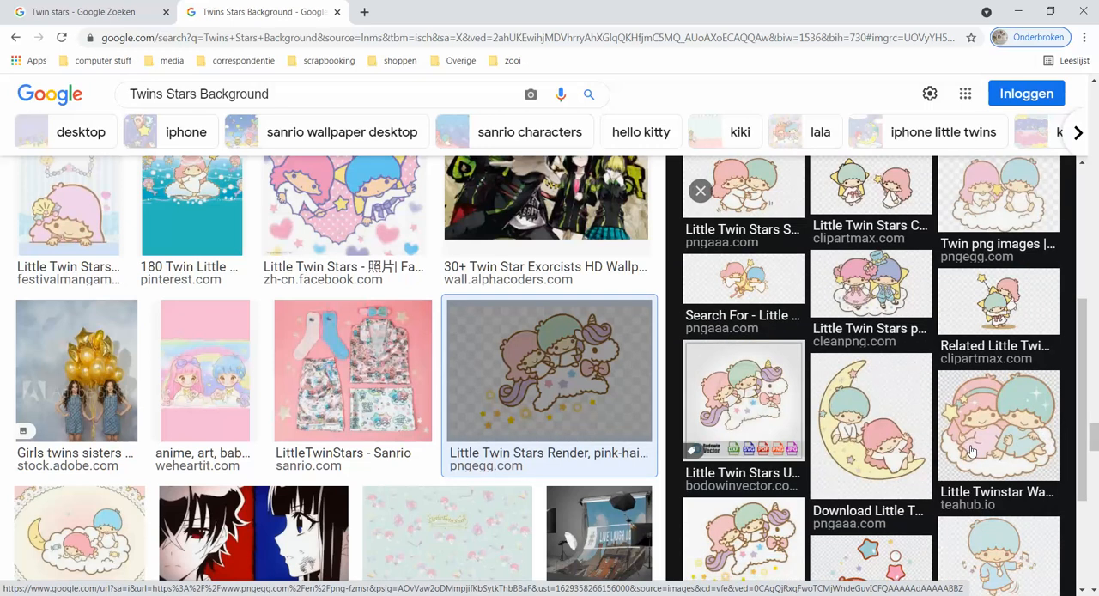
{"action": "scroll", "coordinate": [972, 451], "scroll_direction": "down", "scroll_amount": 1}
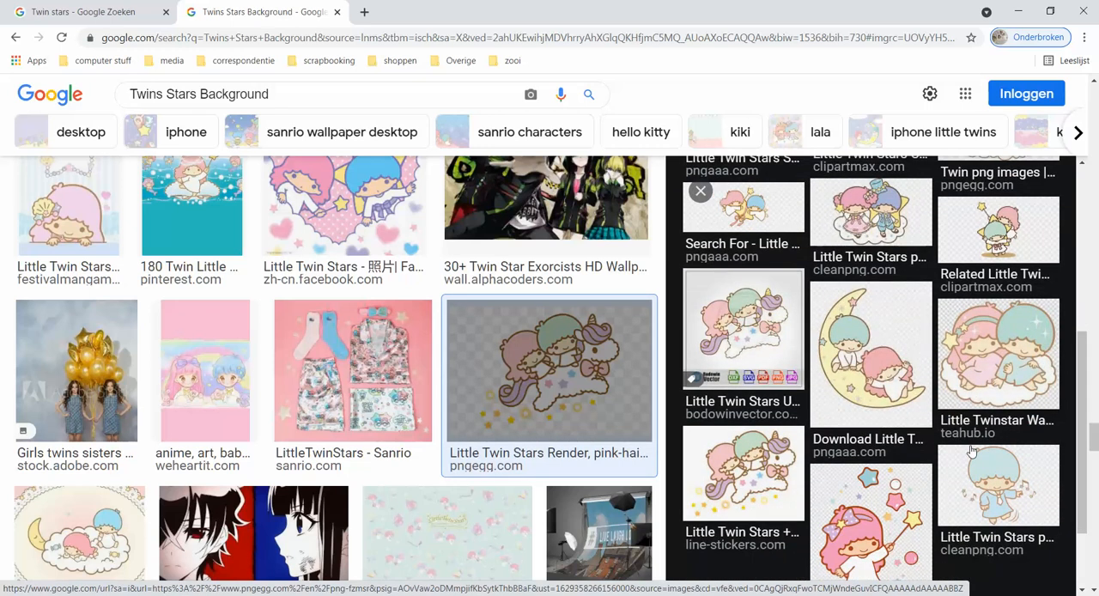
Open the related Little Twinstar Wallpaper from teahub.io with both twins on a cloud, and copy the image.
{"action": "left_click", "coordinate": [1006, 392]}
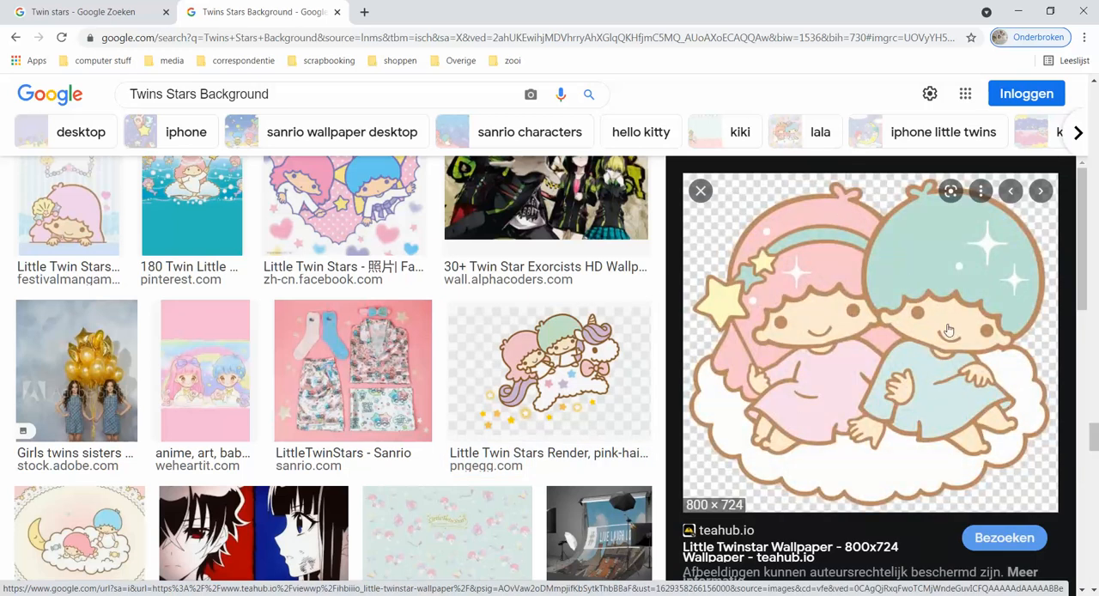
{"action": "right_click", "coordinate": [837, 302]}
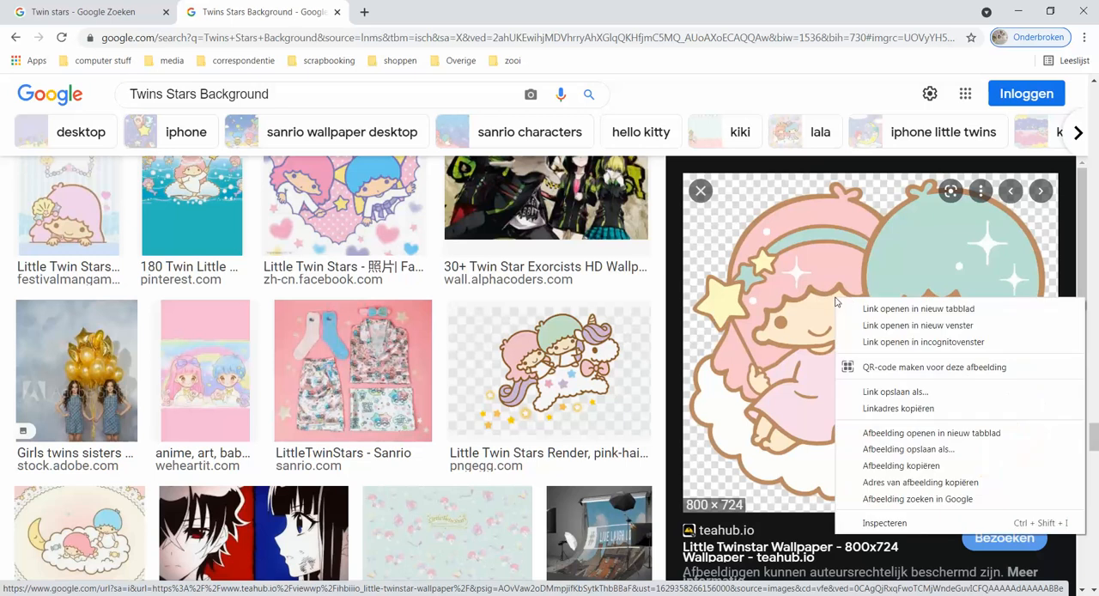
{"action": "left_click", "coordinate": [885, 466]}
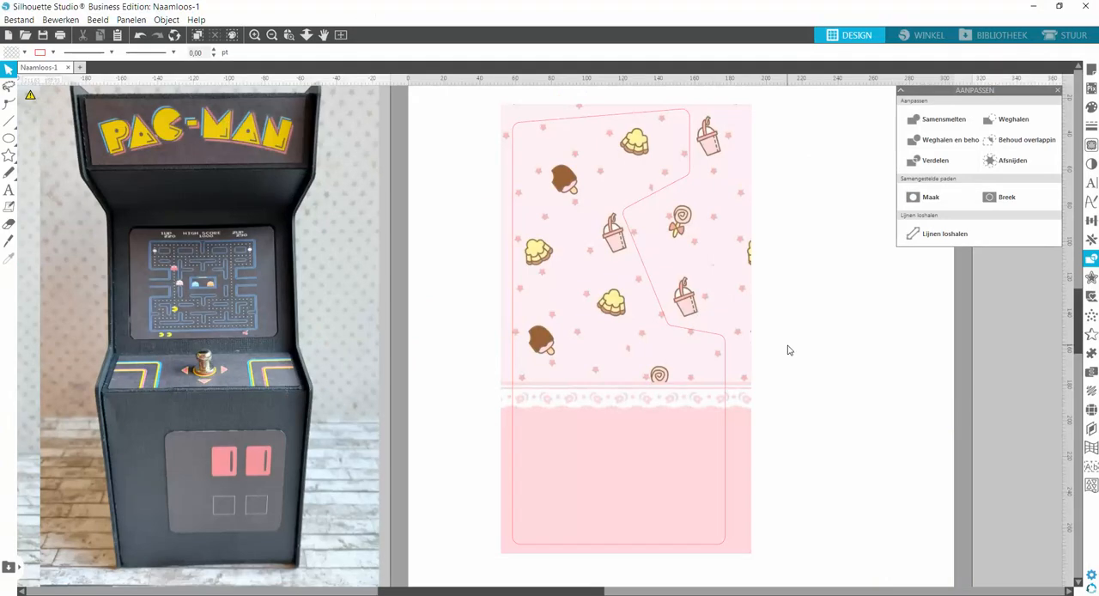
Switch back to Silhouette Studio, paste the twins-on-a-cloud picture and place it beside the wallpapered panel.
{"action": "right_click", "coordinate": [823, 347]}
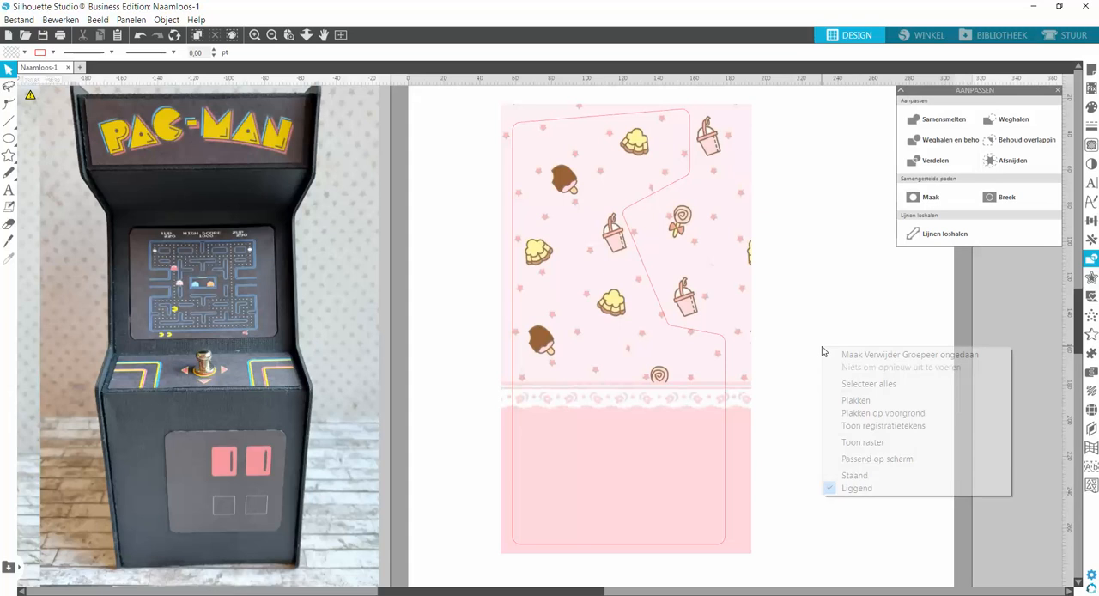
{"action": "left_click", "coordinate": [856, 400]}
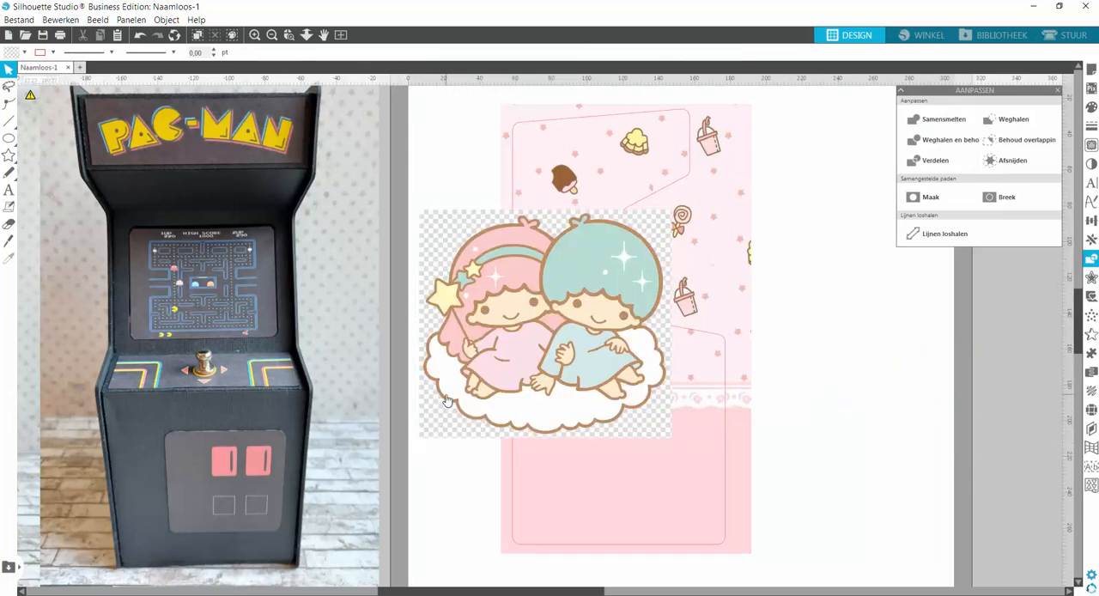
{"action": "left_click_drag", "start_coordinate": [446, 401], "coordinate": [810, 458]}
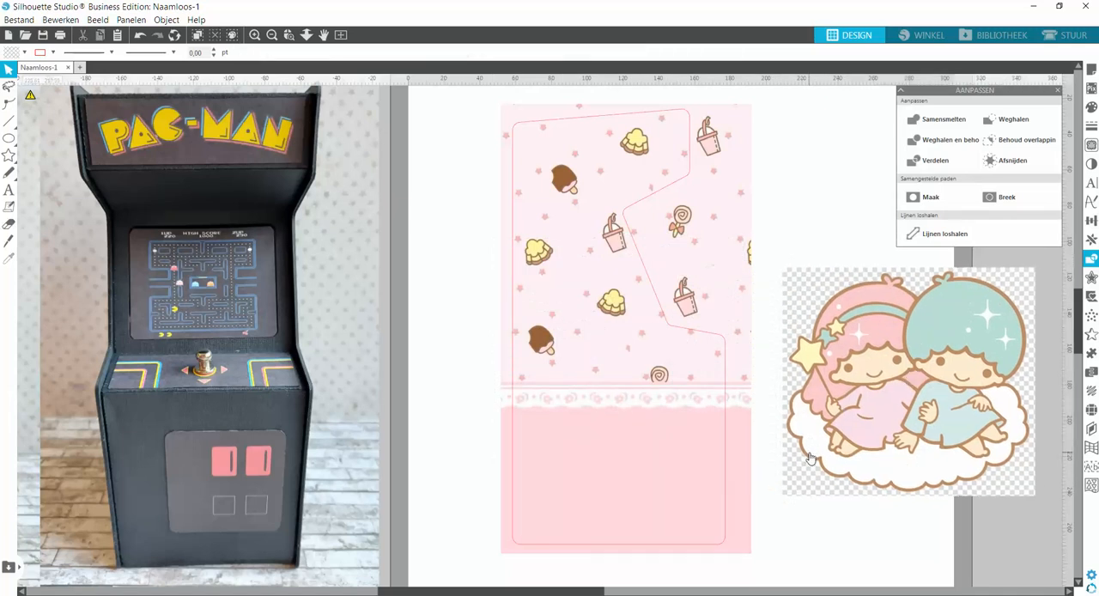
Trace and detach the twins-on-a-cloud picture from its checkered background, using a threshold of 84%.
{"action": "left_click", "coordinate": [1092, 147]}
{"action": "left_click", "coordinate": [940, 143]}
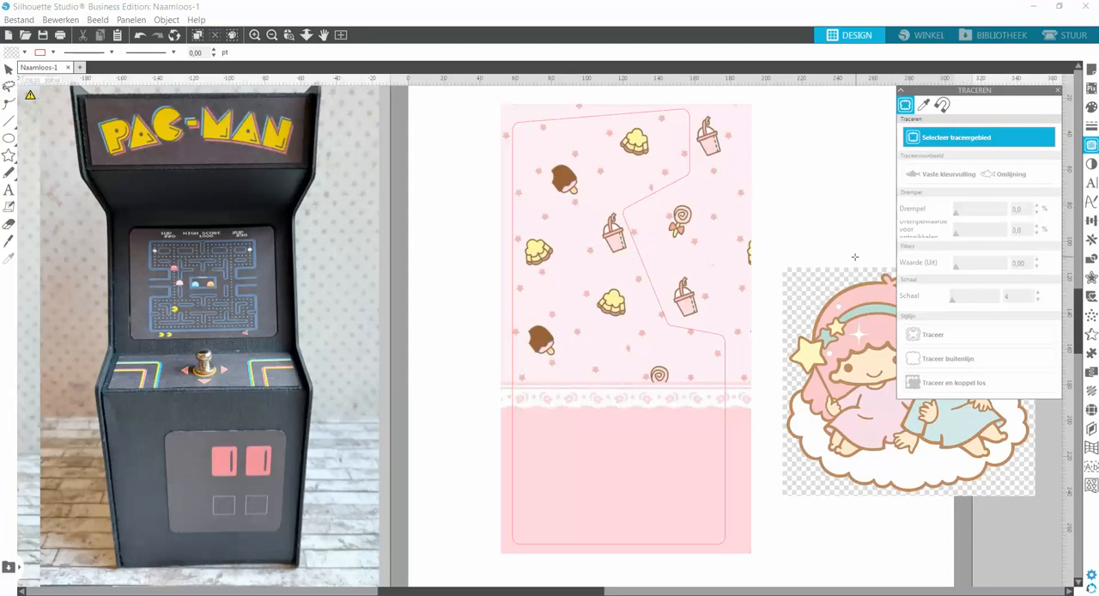
{"action": "mouse_move", "coordinate": [773, 253]}
{"action": "left_mouse_down"}
{"action": "mouse_move", "coordinate": [1074, 397]}
{"action": "mouse_move", "coordinate": [1073, 526]}
{"action": "mouse_move", "coordinate": [1061, 514]}
{"action": "left_mouse_up"}
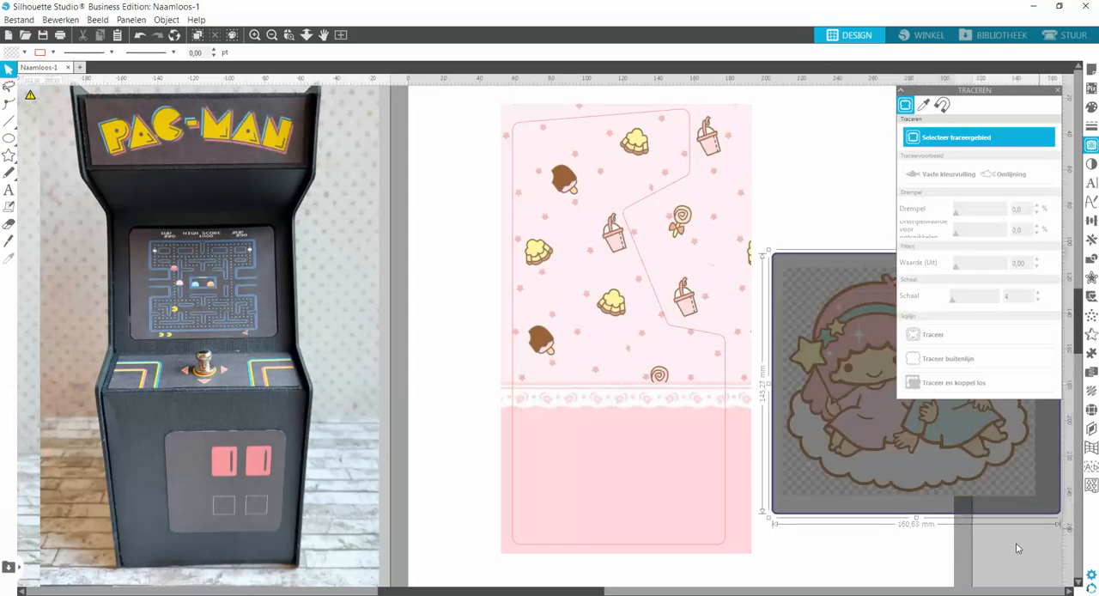
{"action": "left_click_drag", "start_coordinate": [620, 591], "coordinate": [732, 591]}
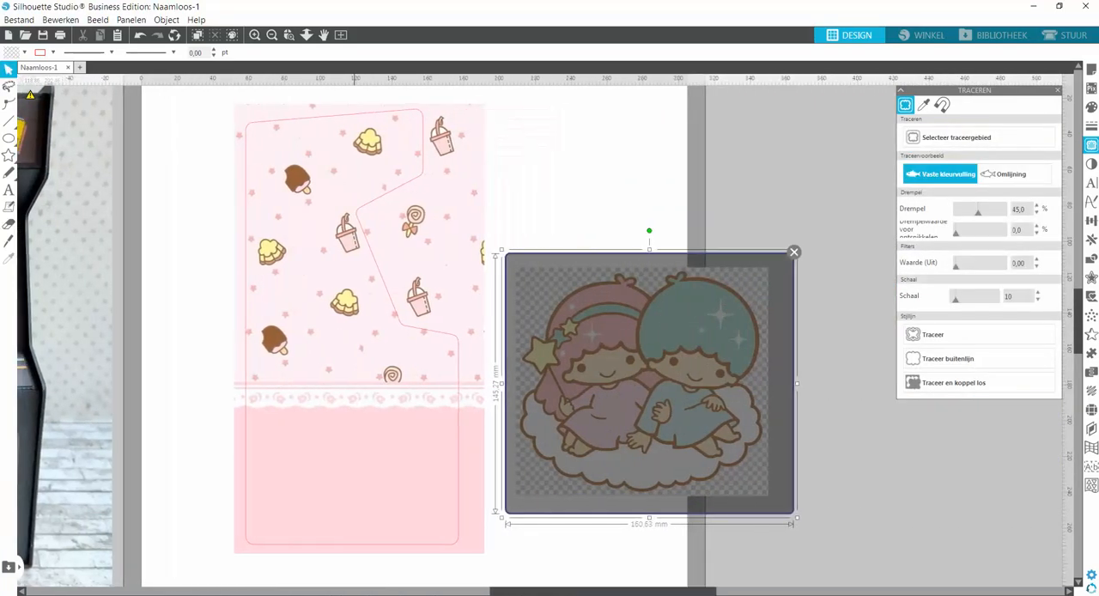
{"action": "left_click", "coordinate": [997, 216]}
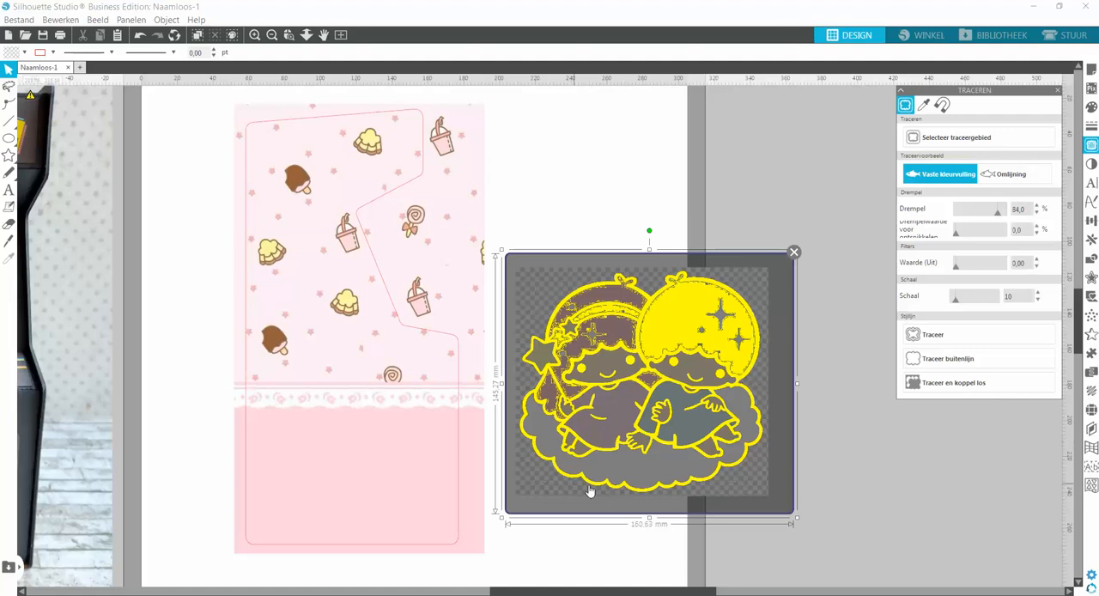
{"action": "left_click", "coordinate": [956, 385]}
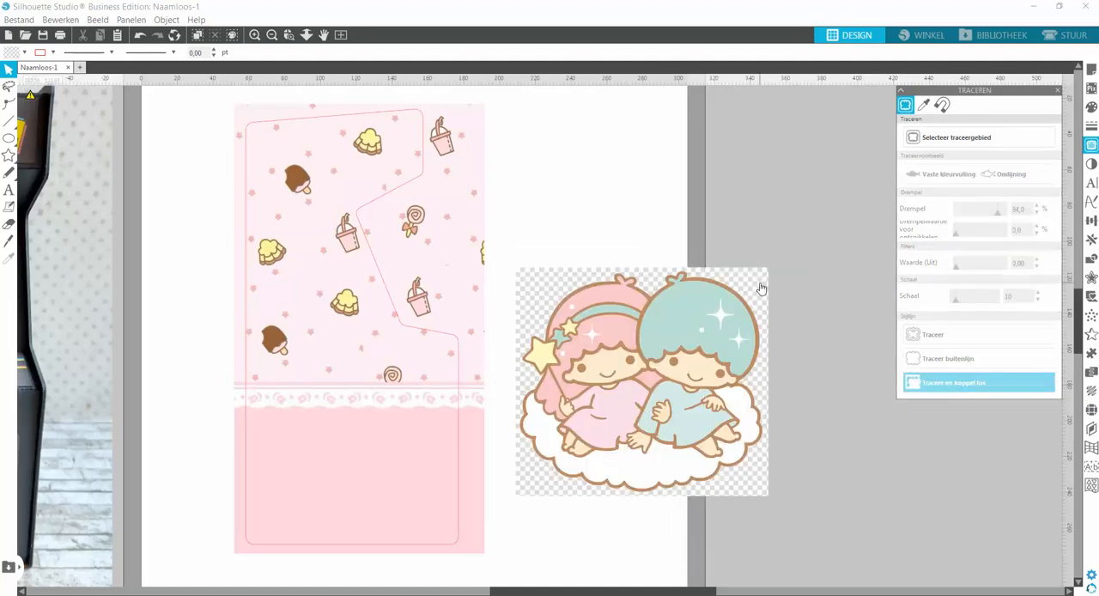
Pull the leftover checkered background off the twins, delete it, and move the cut-out twins up beyond the page edge.
{"action": "left_click_drag", "start_coordinate": [761, 287], "coordinate": [814, 241]}
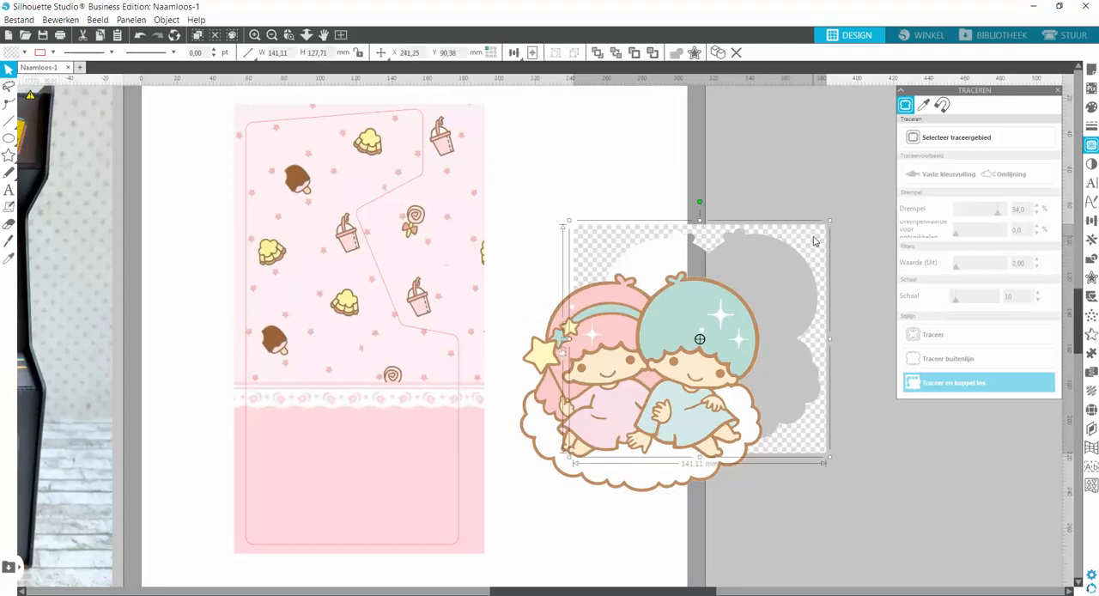
{"action": "key", "text": "Delete"}
{"action": "left_click", "coordinate": [638, 468]}
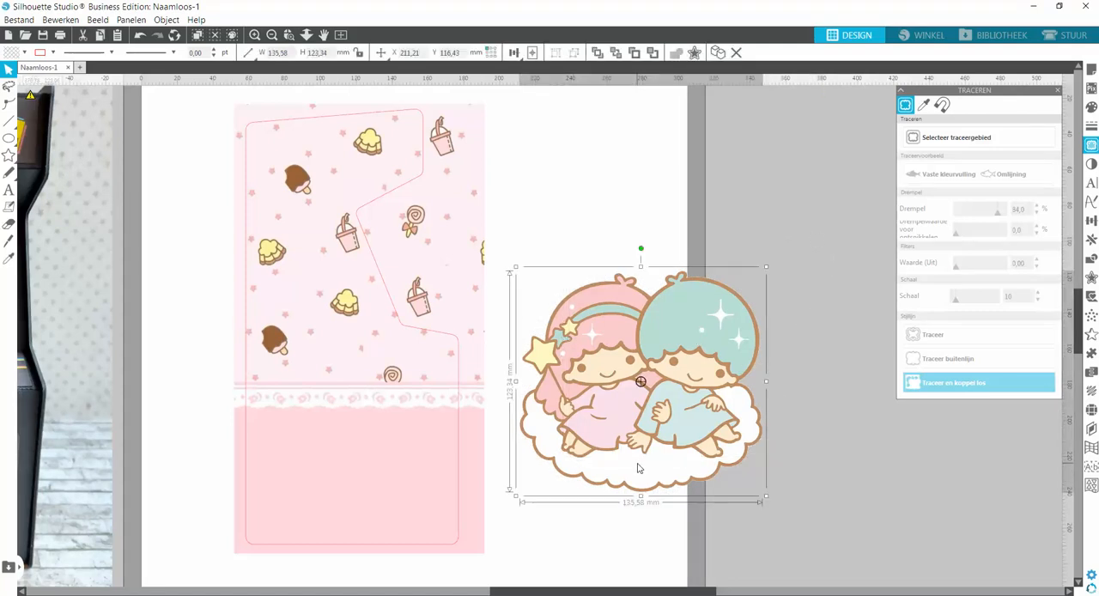
{"action": "left_click_drag", "start_coordinate": [638, 468], "coordinate": [764, 241]}
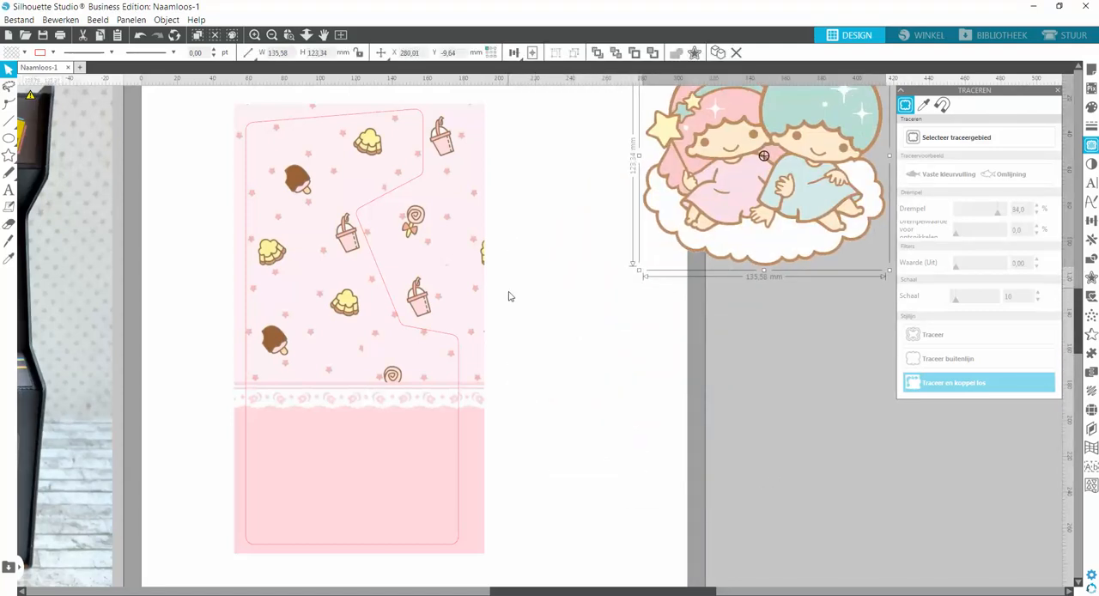
Shift the wallpaper and panel outline together slightly towards the page's edge, and delete the tiny stray trace fragments beside them.
{"action": "left_click_drag", "start_coordinate": [187, 239], "coordinate": [297, 300]}
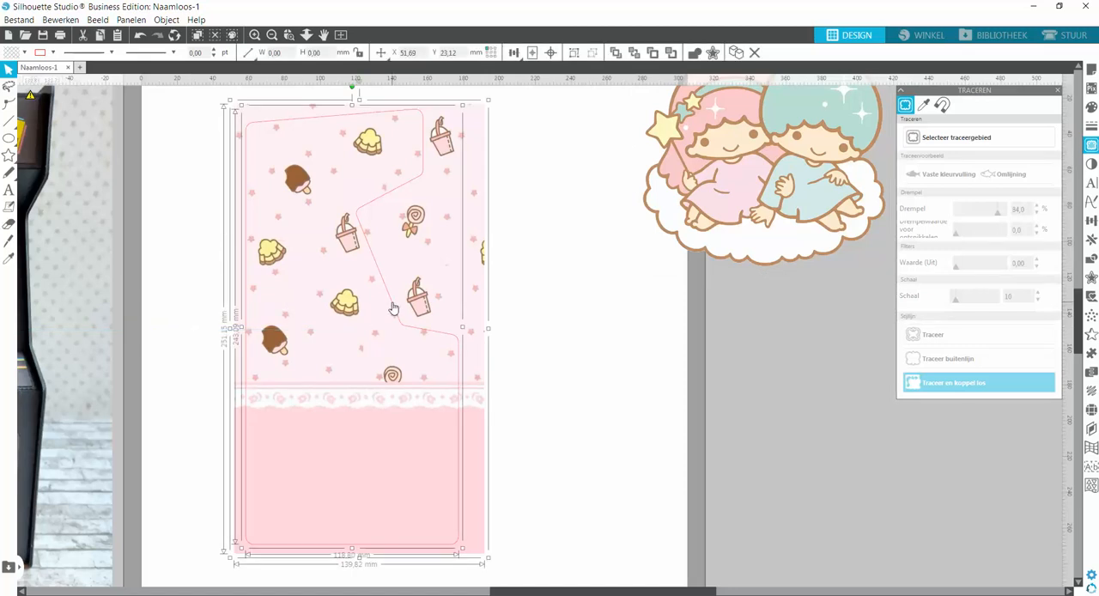
{"action": "left_click_drag", "start_coordinate": [393, 308], "coordinate": [321, 296]}
{"action": "left_click_drag", "start_coordinate": [445, 280], "coordinate": [787, 537]}
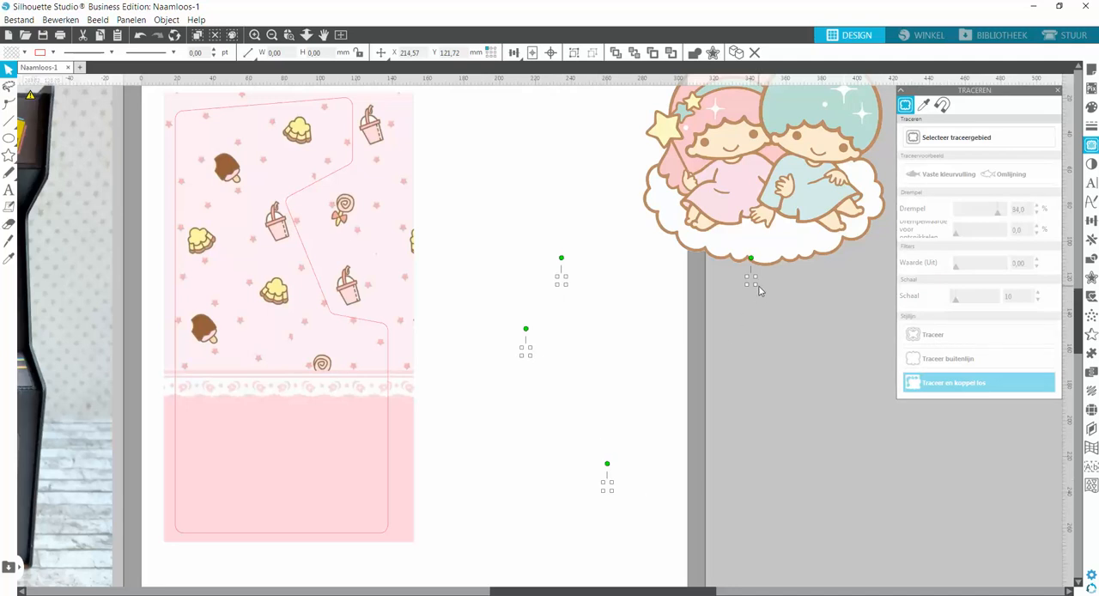
{"action": "key", "text": "Delete"}
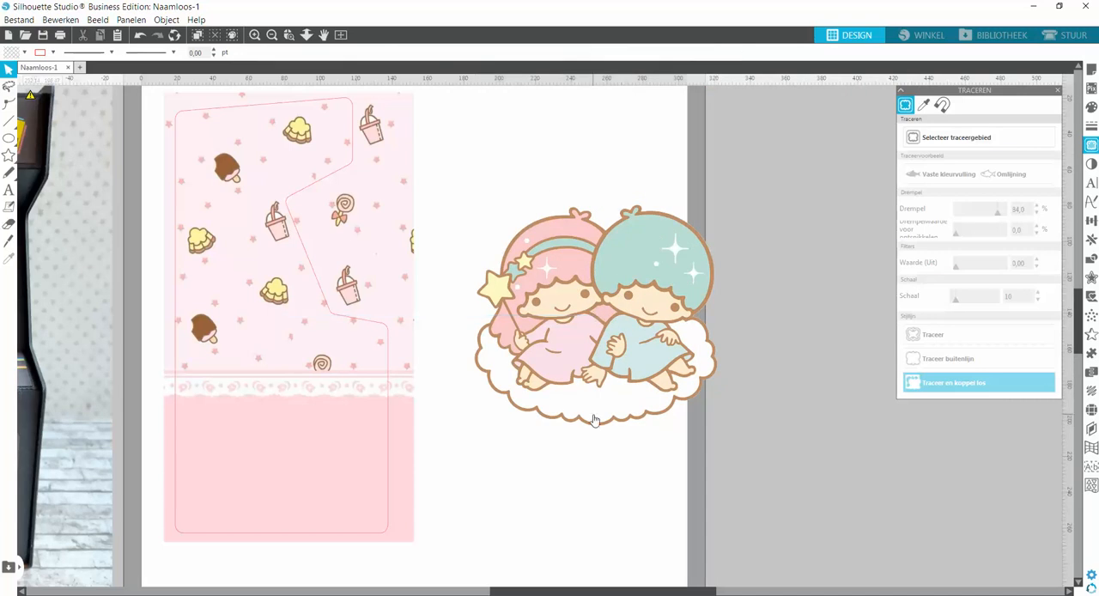
Scale the cut-out twins down to about 73 x 66 mm and place them on the plain pink lower part of the panel.
{"action": "scroll", "coordinate": [725, 445], "scroll_direction": "left", "scroll_amount": 5}
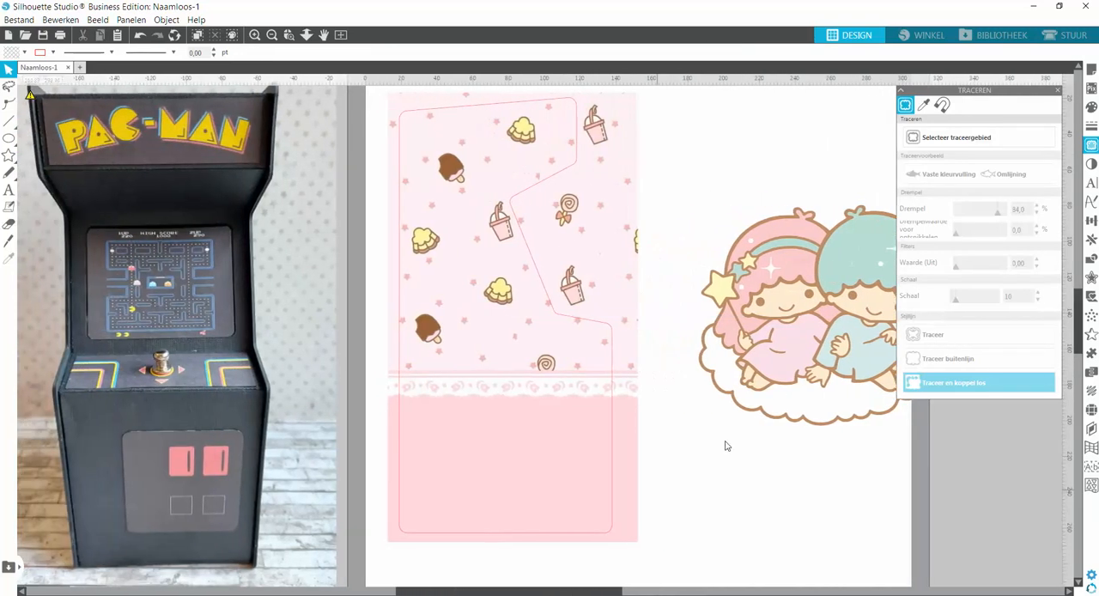
{"action": "left_click", "coordinate": [710, 212]}
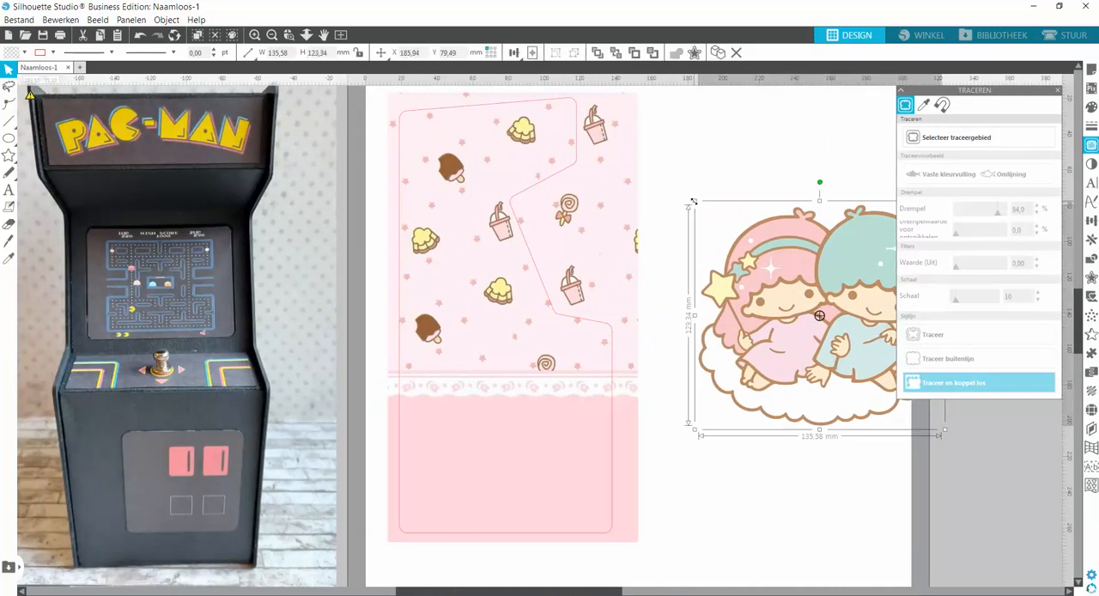
{"action": "left_click_drag", "start_coordinate": [694, 201], "coordinate": [811, 306]}
{"action": "left_click_drag", "start_coordinate": [851, 369], "coordinate": [485, 467]}
{"action": "left_click_drag", "start_coordinate": [570, 593], "coordinate": [550, 595]}
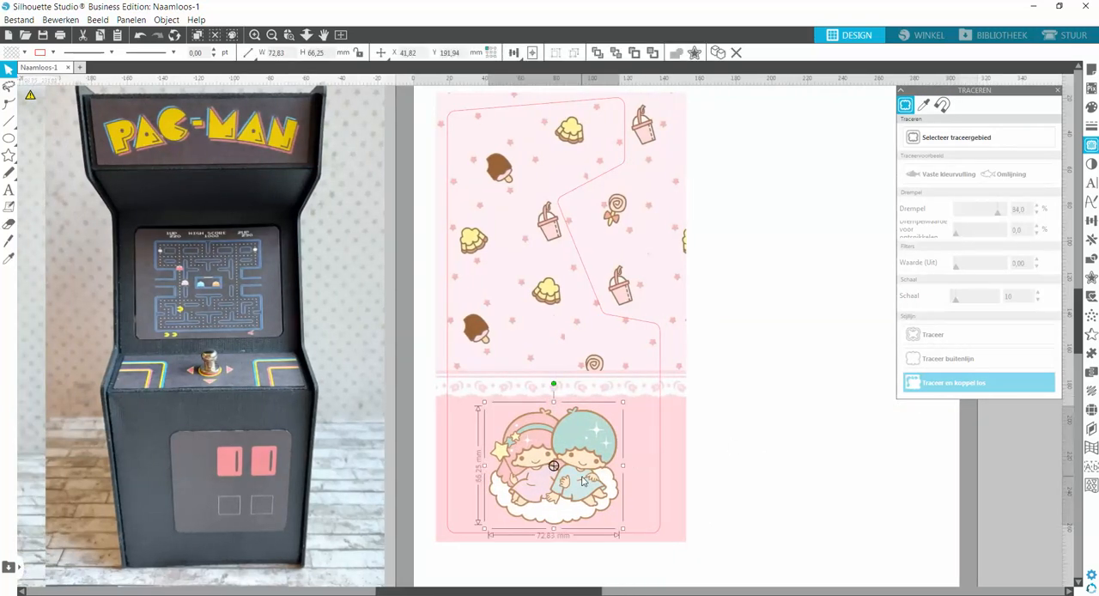
{"action": "key", "text": "Left"}
{"action": "key", "text": "Left"}
{"action": "left_click", "coordinate": [723, 422]}
Try the twins at about 32 mm wide on the upper part of the panel, and undo both the move and the resize.
{"action": "left_click_drag", "start_coordinate": [606, 440], "coordinate": [567, 142]}
{"action": "left_click_drag", "start_coordinate": [599, 104], "coordinate": [537, 187]}
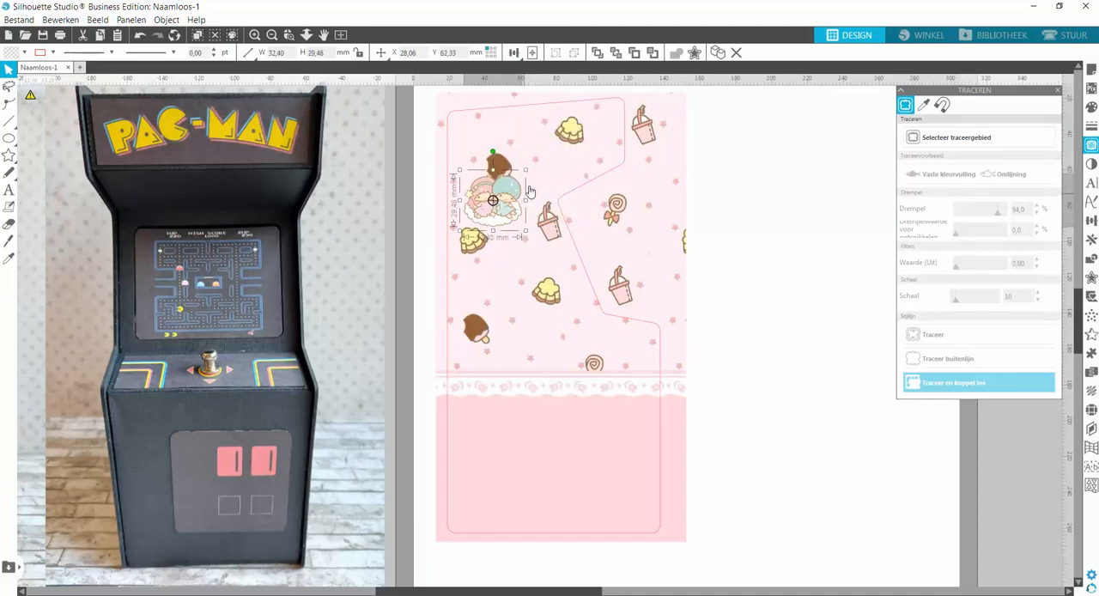
{"action": "left_click", "coordinate": [140, 35]}
{"action": "left_click", "coordinate": [140, 36]}
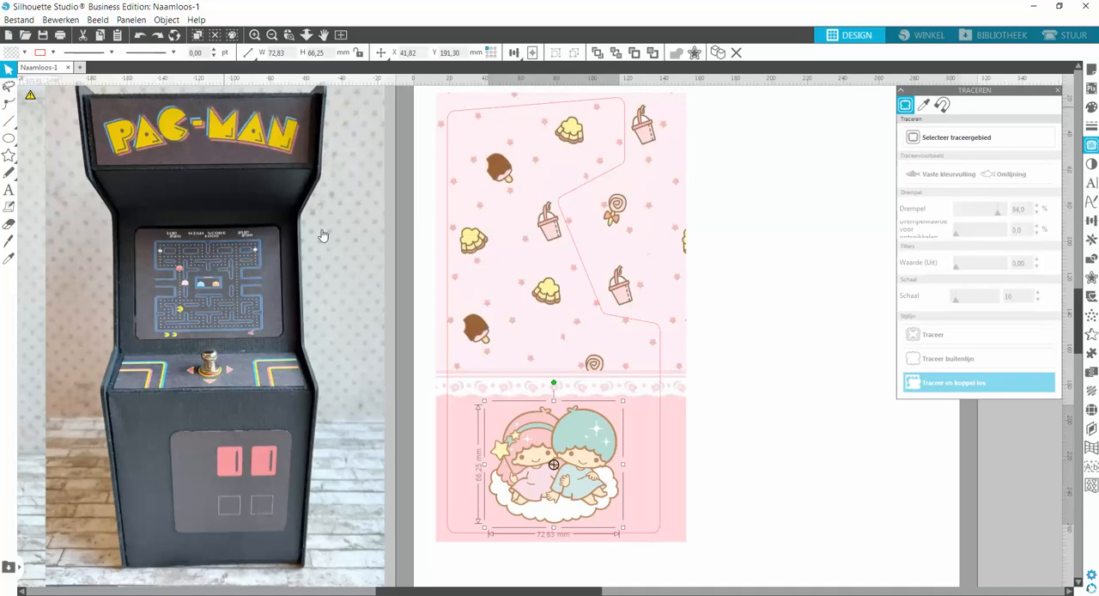
{"action": "left_click", "coordinate": [792, 474]}
{"action": "left_click", "coordinate": [573, 490]}
{"action": "left_click", "coordinate": [764, 462]}
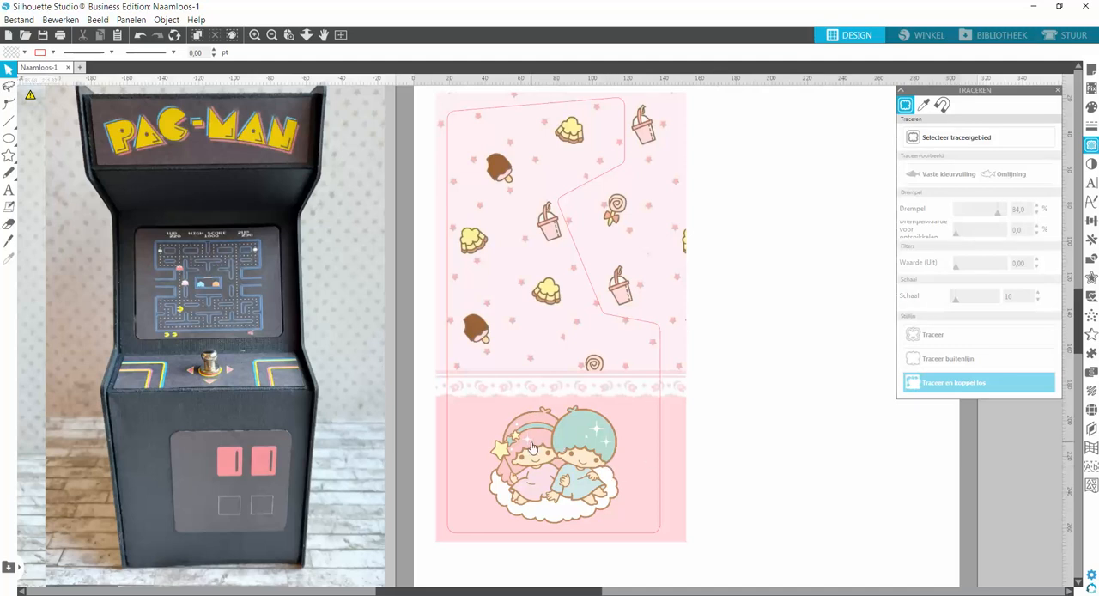
{"action": "left_click", "coordinate": [537, 488]}
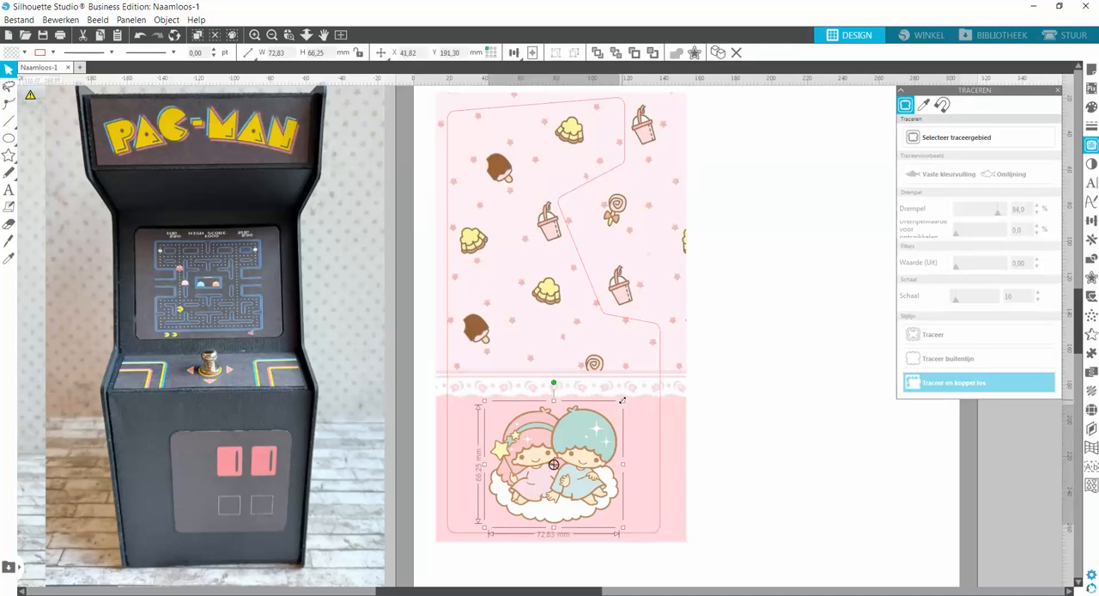
{"action": "left_click", "coordinate": [743, 461]}
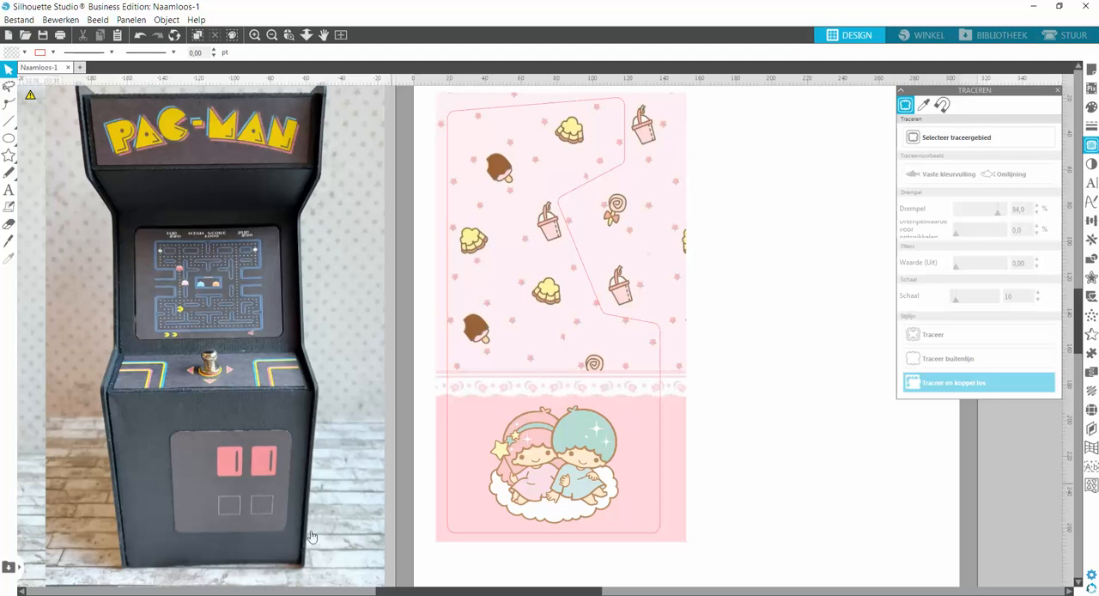
Switch to Chrome, search images for "Twins Stars logo" and look through the results for a suitable logo.
{"action": "left_click", "coordinate": [298, 594]}
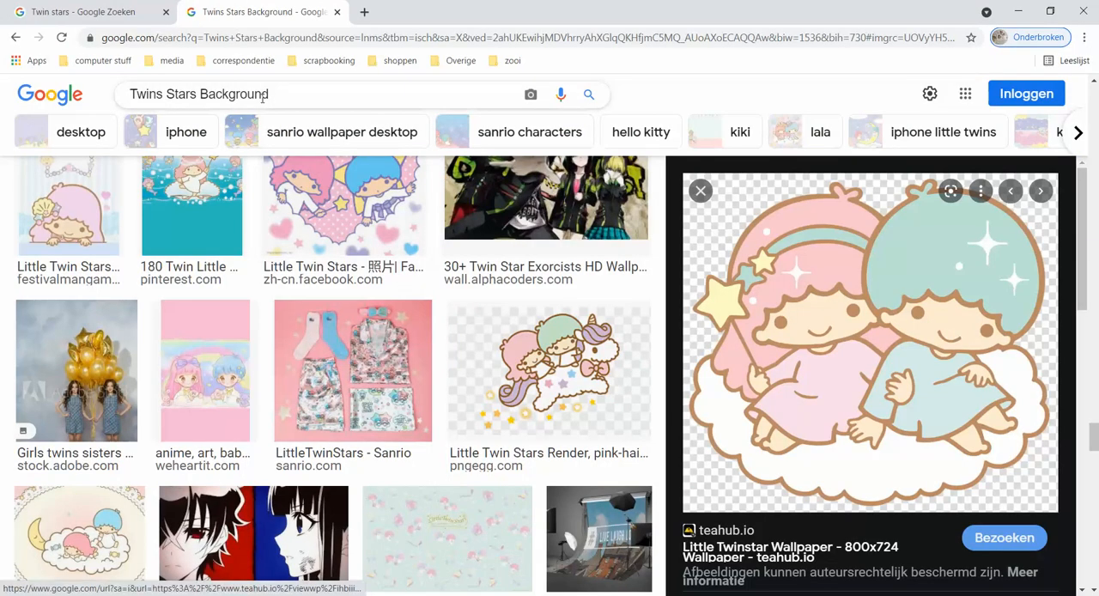
{"action": "left_click_drag", "start_coordinate": [278, 97], "coordinate": [200, 94]}
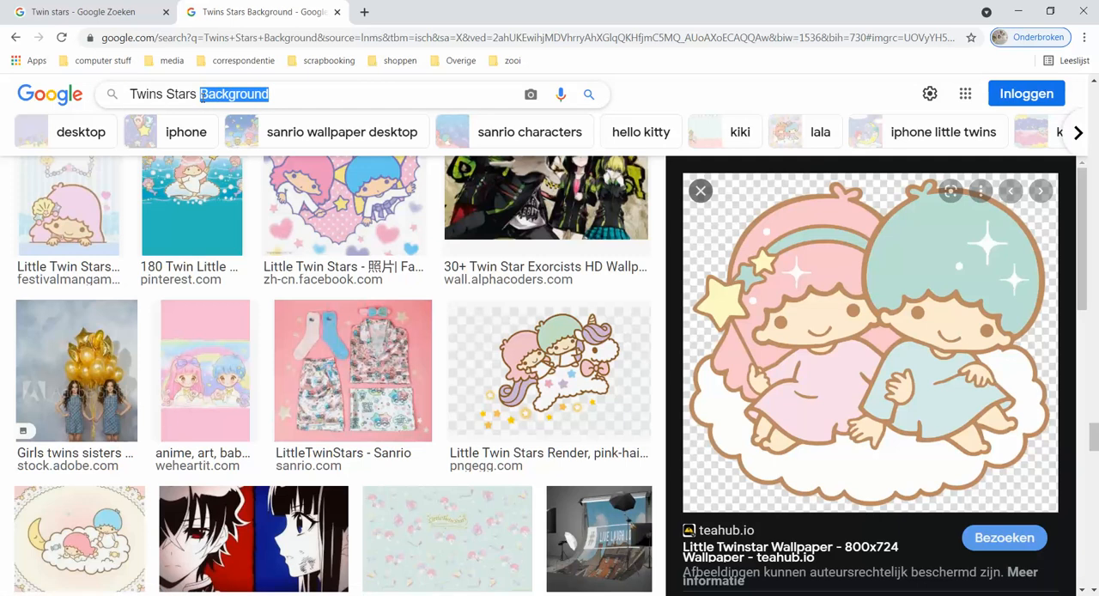
{"action": "type", "text": "lo"}
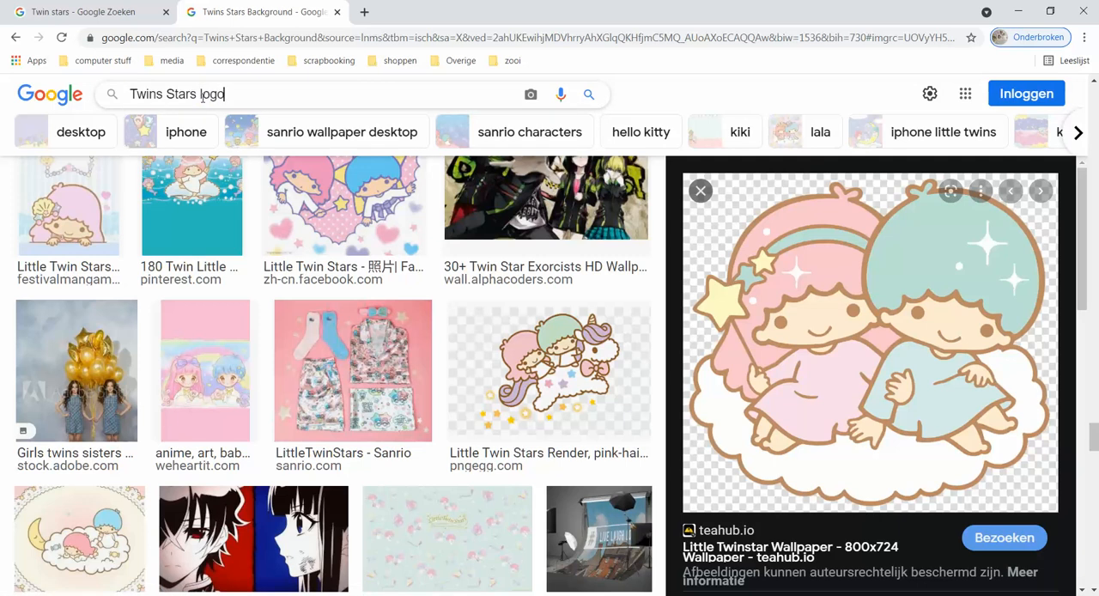
{"action": "key", "text": "Return"}
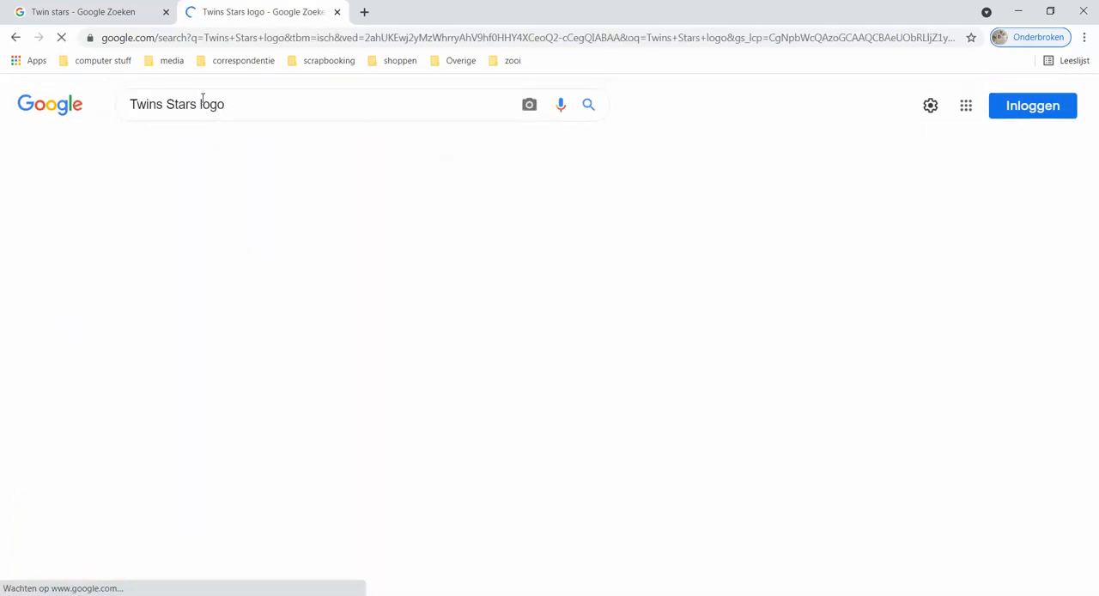
{"action": "scroll", "coordinate": [401, 316], "scroll_direction": "down", "scroll_amount": 3}
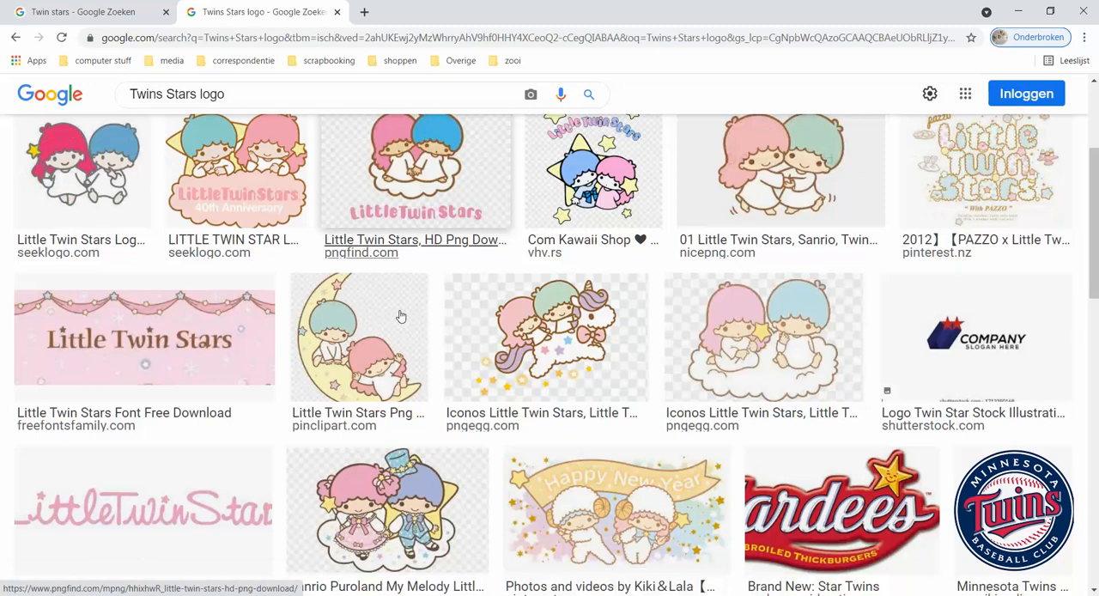
{"action": "scroll", "coordinate": [400, 316], "scroll_direction": "down", "scroll_amount": 1}
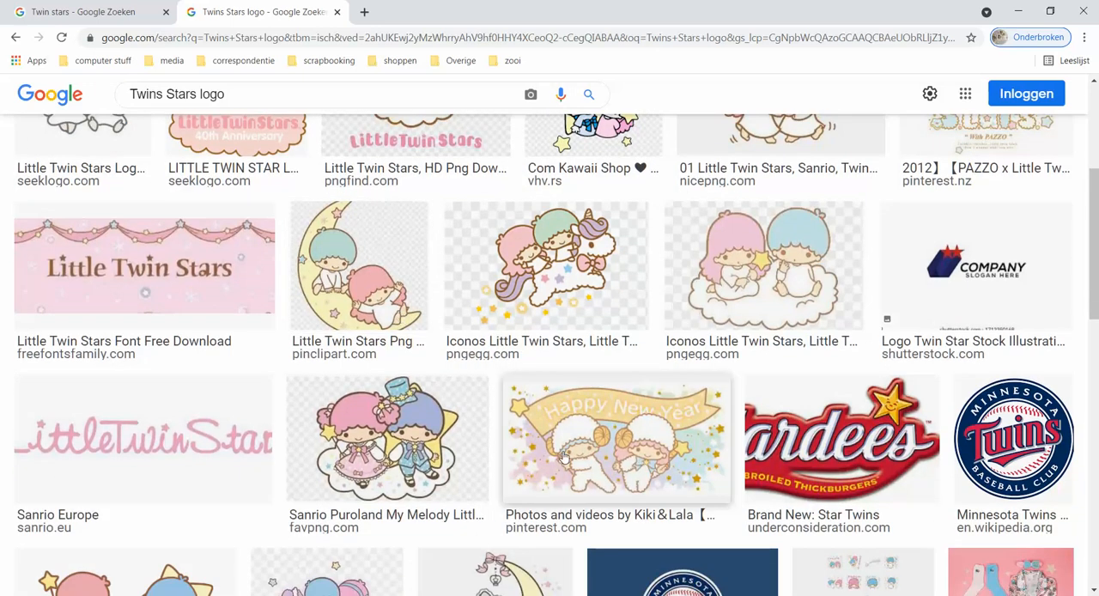
{"action": "scroll", "coordinate": [564, 457], "scroll_direction": "down", "scroll_amount": 2}
{"action": "scroll", "coordinate": [281, 290], "scroll_direction": "up", "scroll_amount": 4}
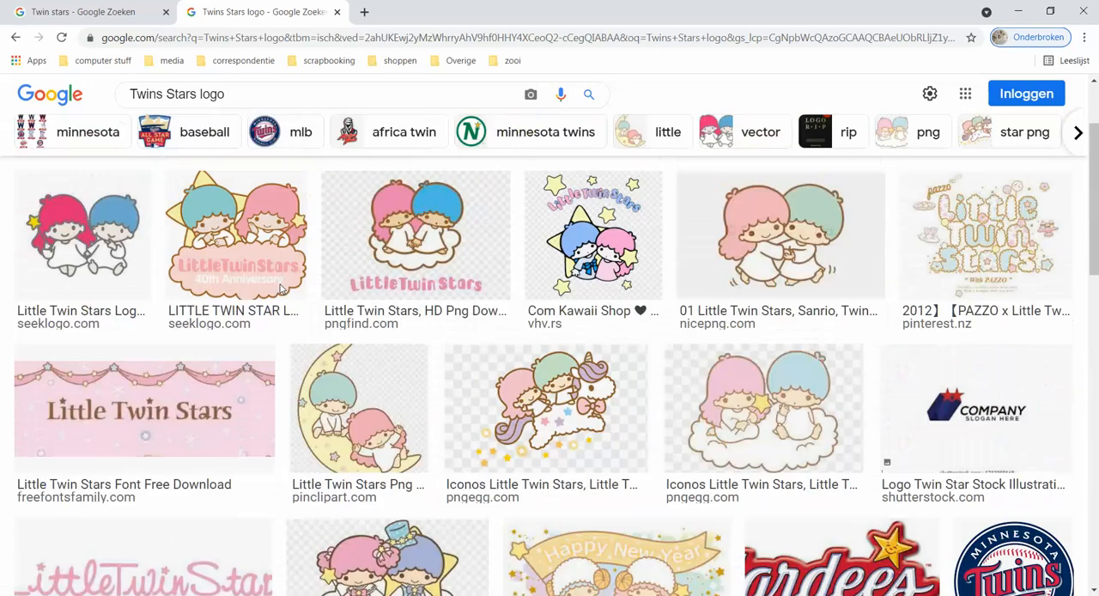
Preview the Little Twin Stars Font Free Download image and examine its related images and further search results.
{"action": "left_click", "coordinate": [157, 424]}
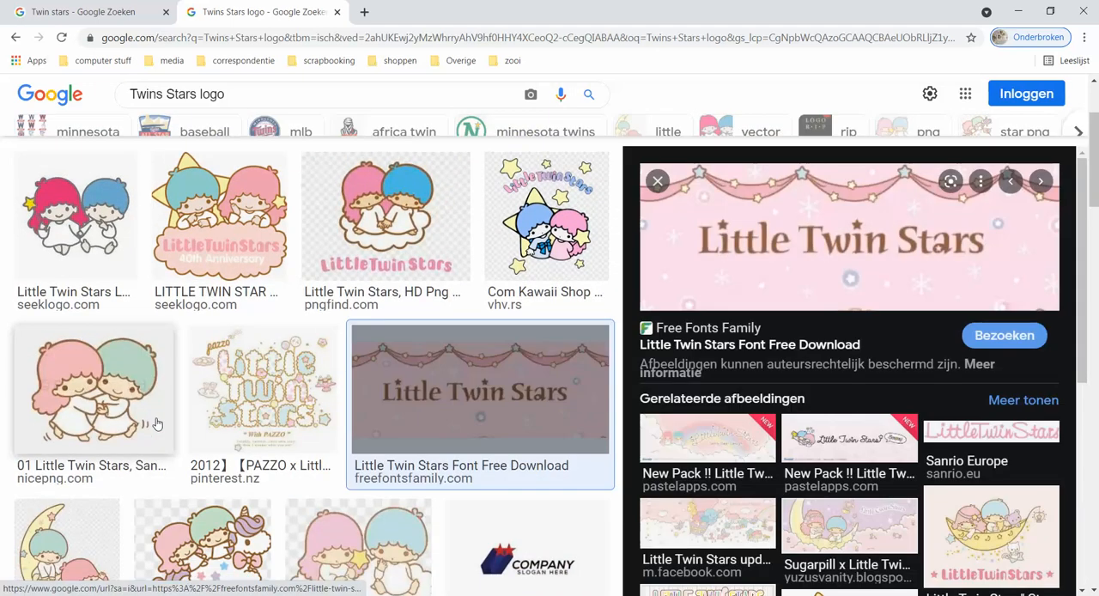
{"action": "scroll", "coordinate": [799, 442], "scroll_direction": "down", "scroll_amount": 1}
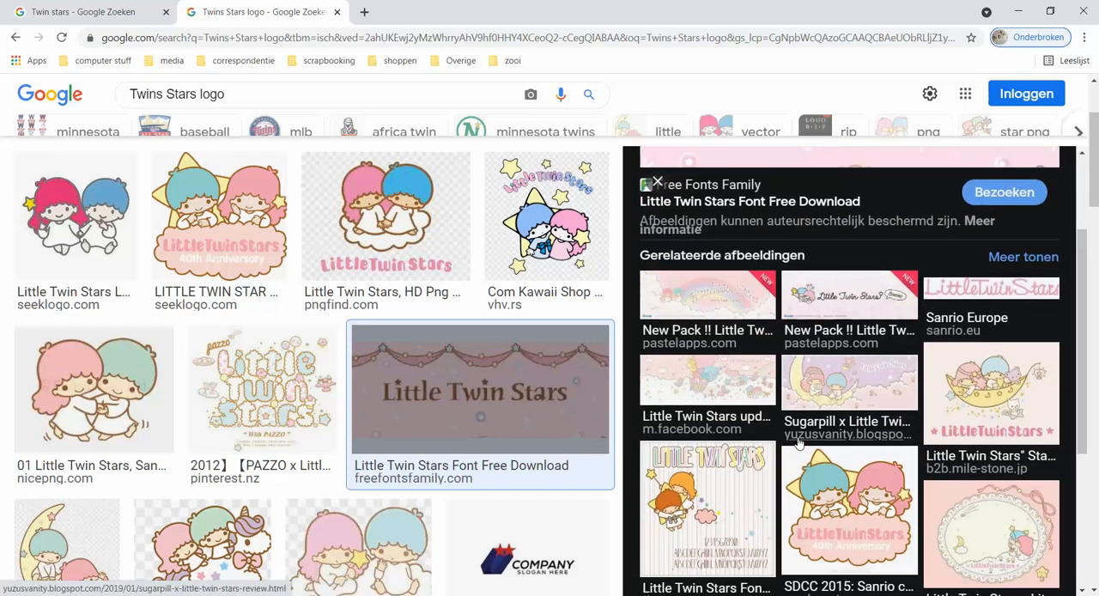
{"action": "scroll", "coordinate": [799, 440], "scroll_direction": "down", "scroll_amount": 3}
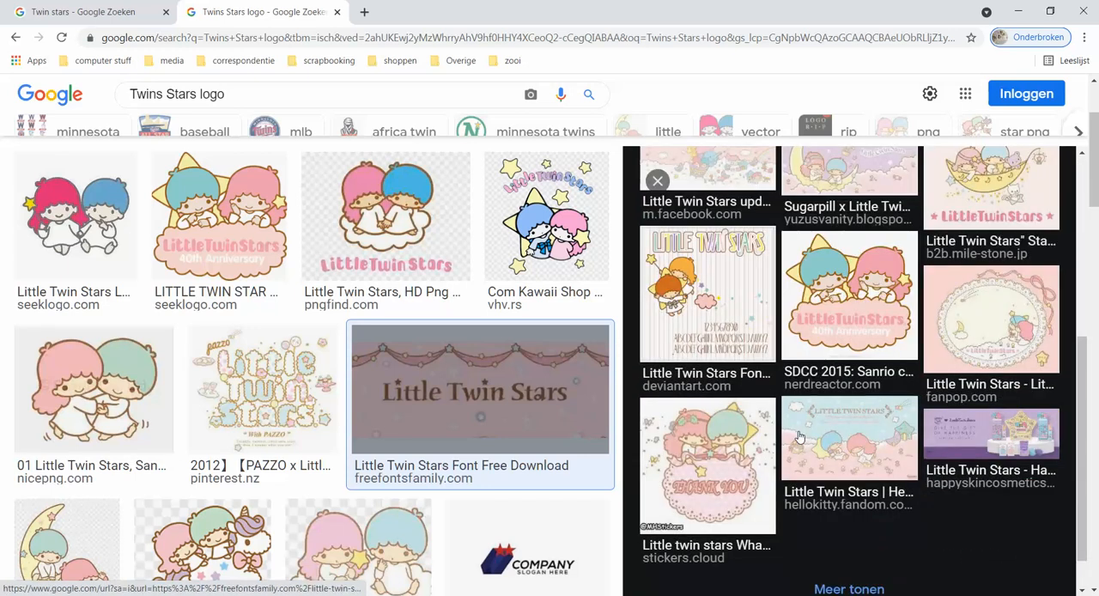
{"action": "scroll", "coordinate": [157, 392], "scroll_direction": "down", "scroll_amount": 1}
{"action": "scroll", "coordinate": [157, 393], "scroll_direction": "down", "scroll_amount": 4}
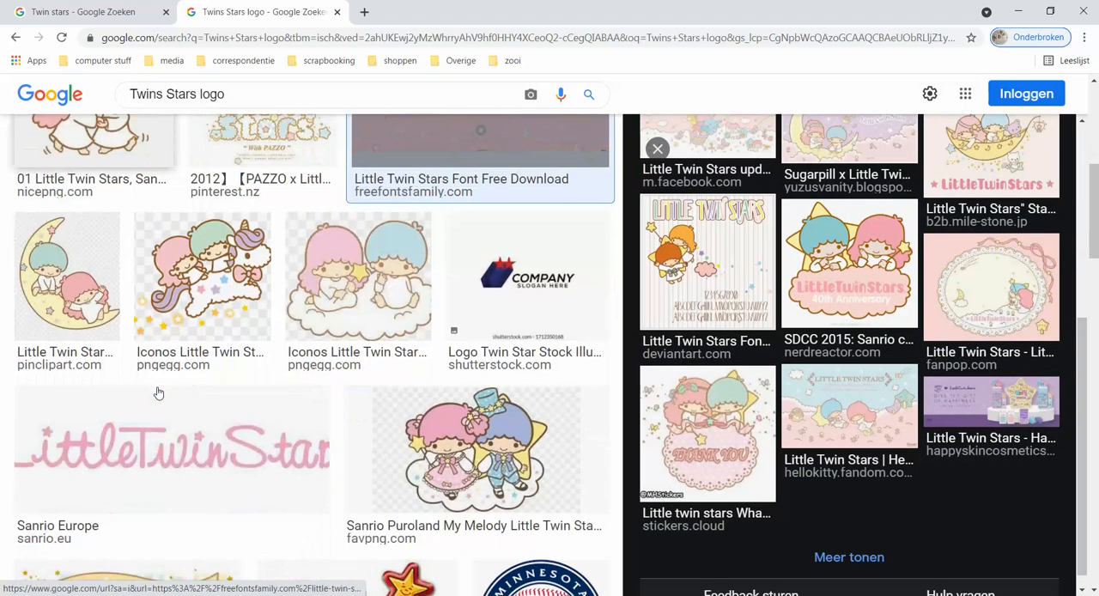
Preview the pink Sanrio Europe logo, examine its related images, and open the Little Twin Stars Teddy Bear banner from PastelApps.
{"action": "left_click", "coordinate": [158, 393]}
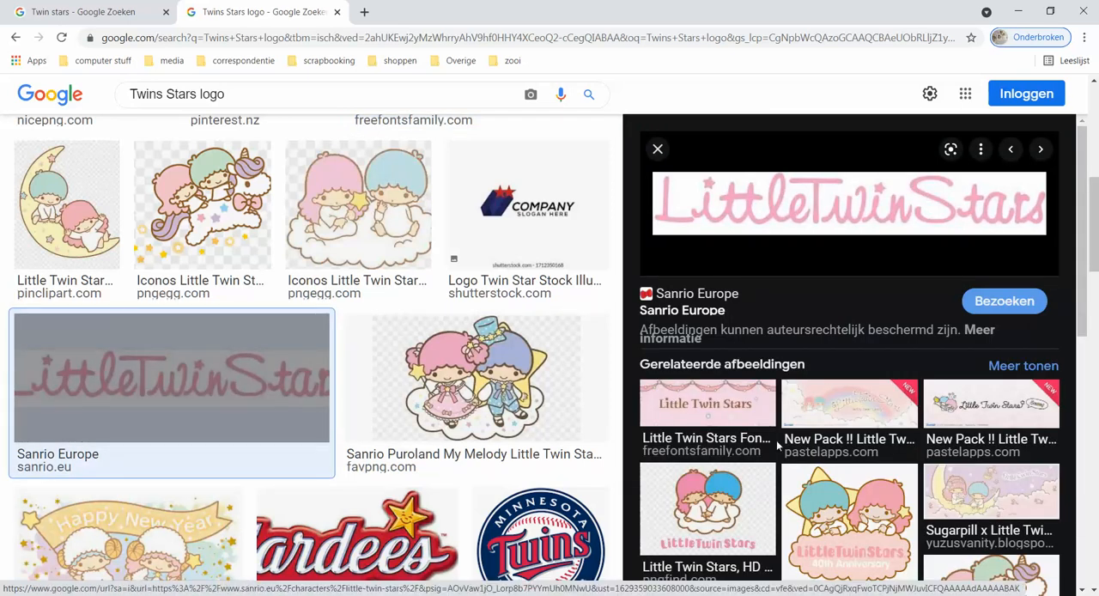
{"action": "scroll", "coordinate": [777, 444], "scroll_direction": "down", "scroll_amount": 3}
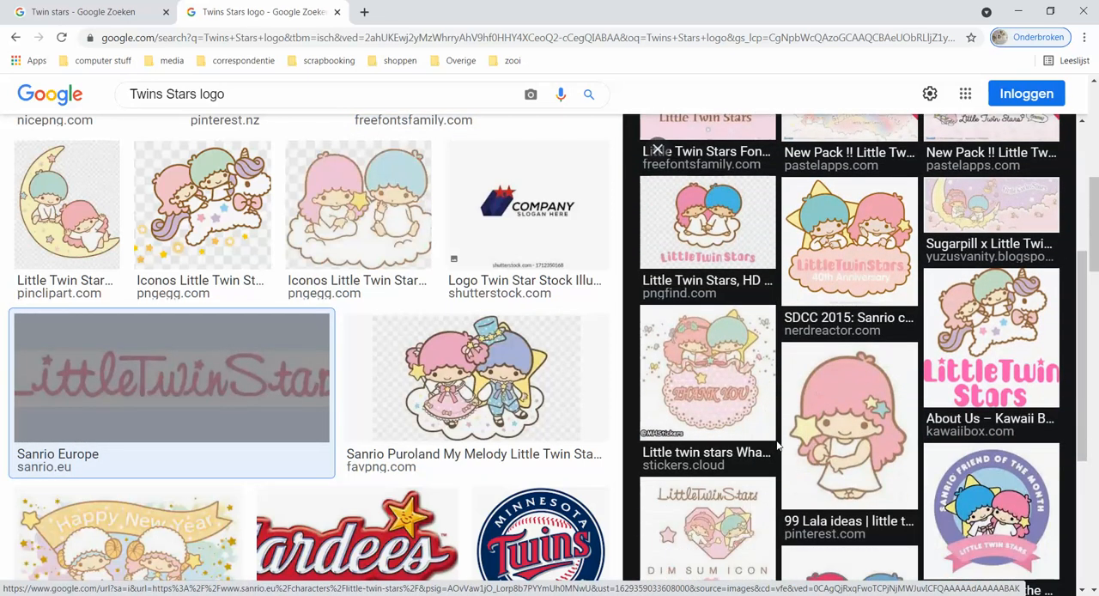
{"action": "scroll", "coordinate": [777, 444], "scroll_direction": "down", "scroll_amount": 1}
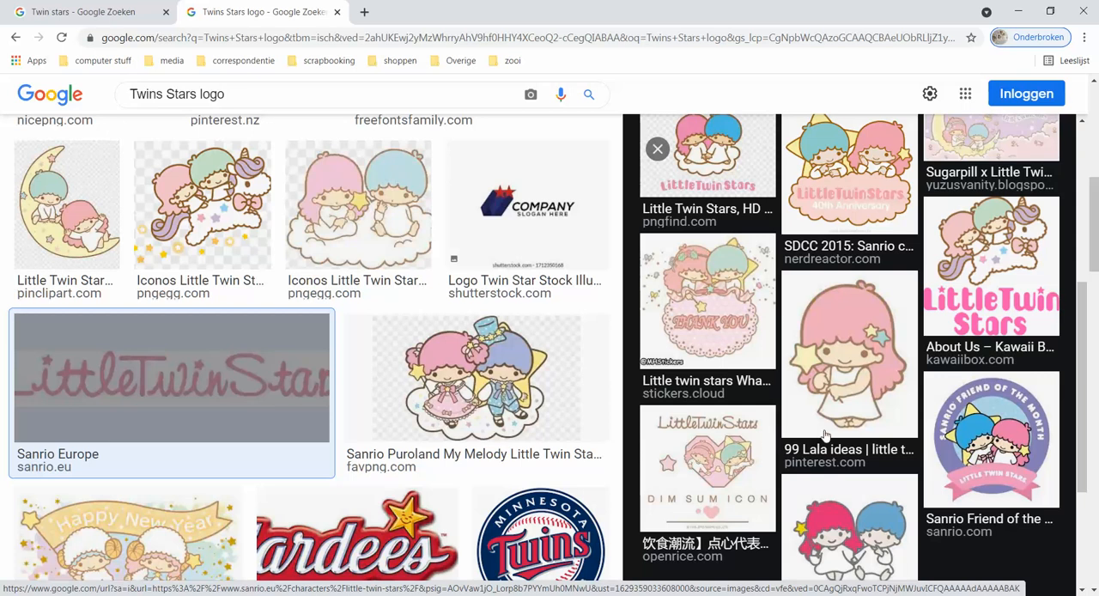
{"action": "scroll", "coordinate": [846, 387], "scroll_direction": "up", "scroll_amount": 4}
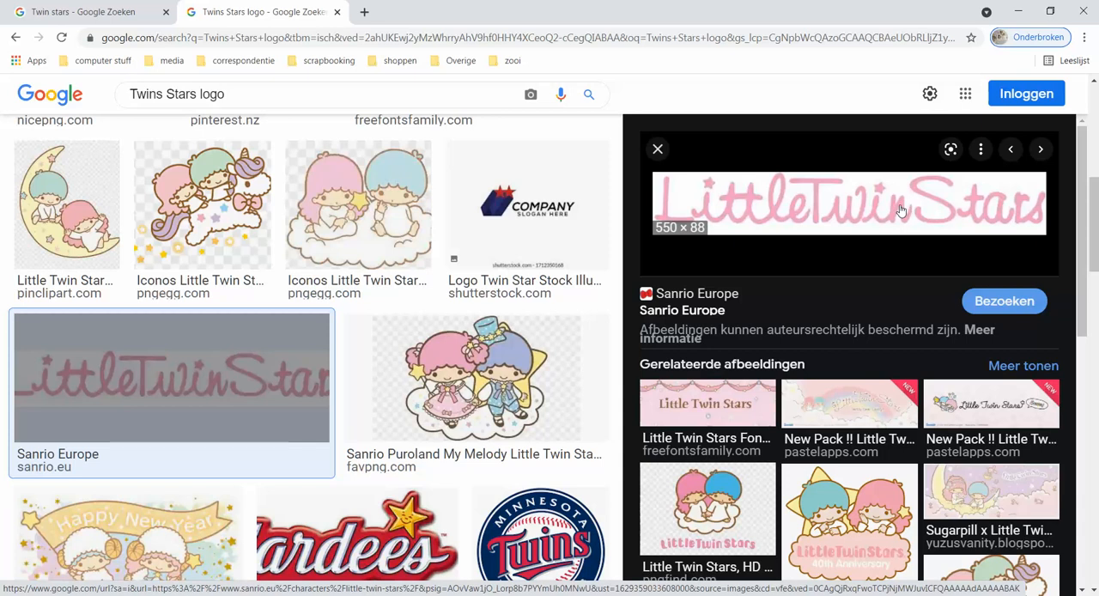
{"action": "left_click", "coordinate": [855, 424]}
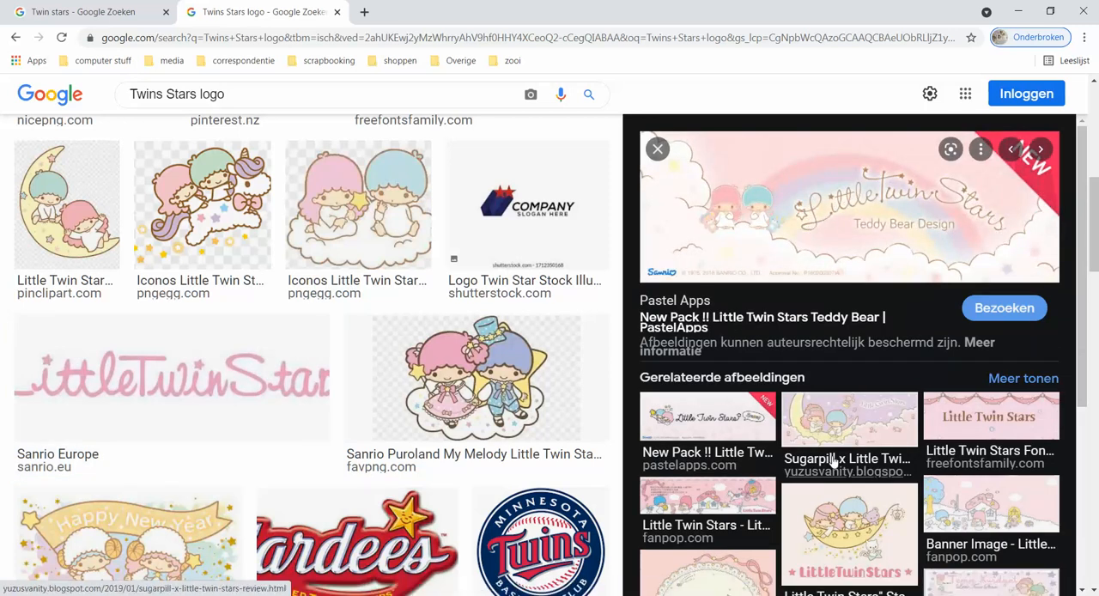
Examine the Teddy Bear banner's related images and look through the remaining "Twins Stars logo" search results for a suitable logo.
{"action": "scroll", "coordinate": [846, 429], "scroll_direction": "down", "scroll_amount": 3}
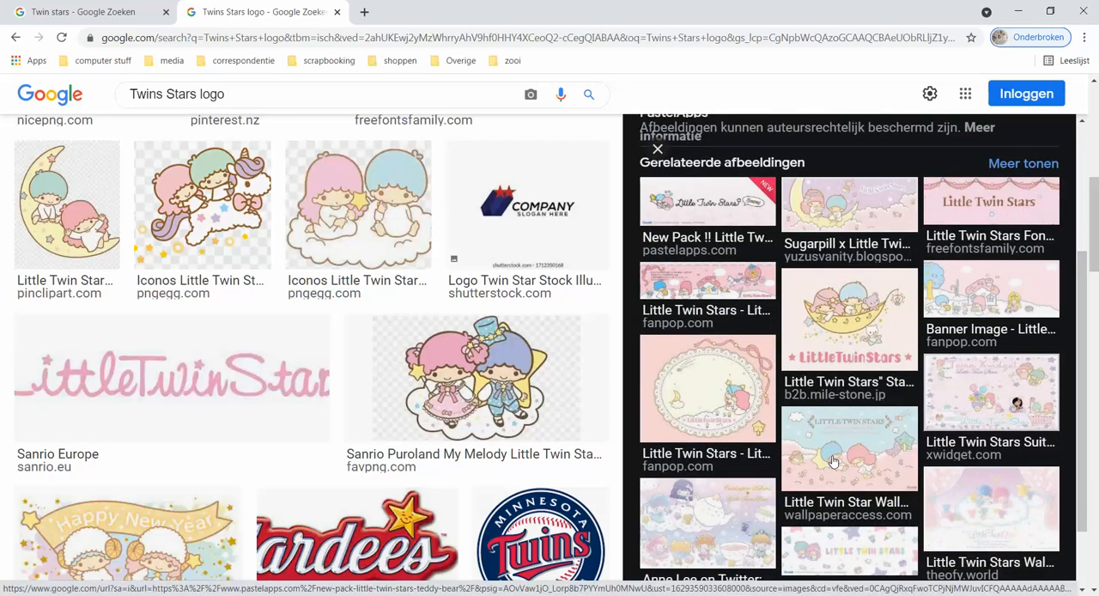
{"action": "scroll", "coordinate": [833, 462], "scroll_direction": "down", "scroll_amount": 1}
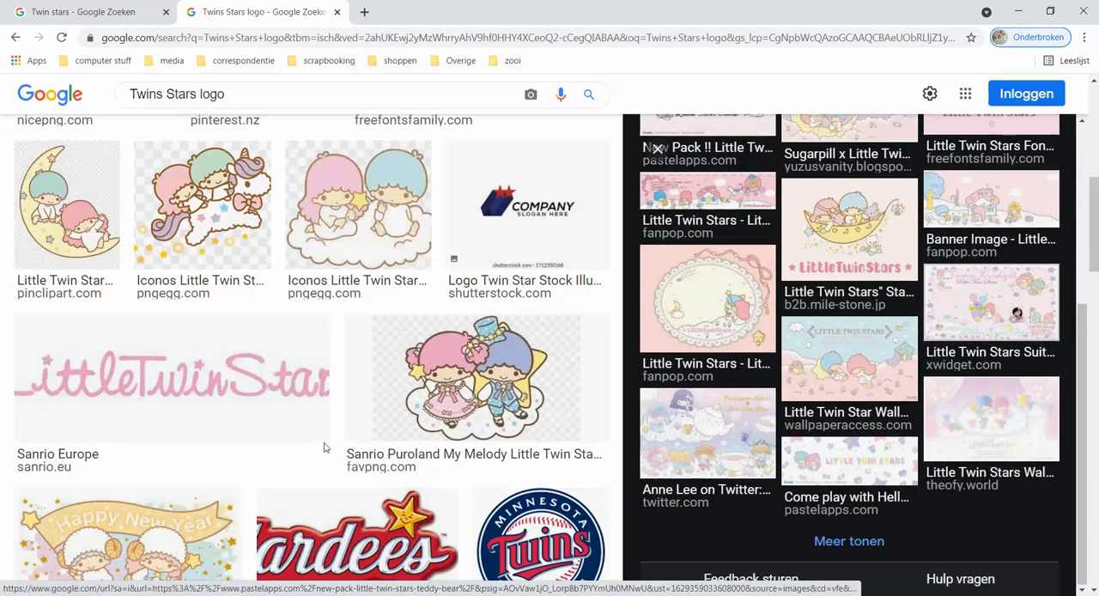
{"action": "scroll", "coordinate": [283, 444], "scroll_direction": "down", "scroll_amount": 3}
{"action": "scroll", "coordinate": [279, 442], "scroll_direction": "down", "scroll_amount": 7}
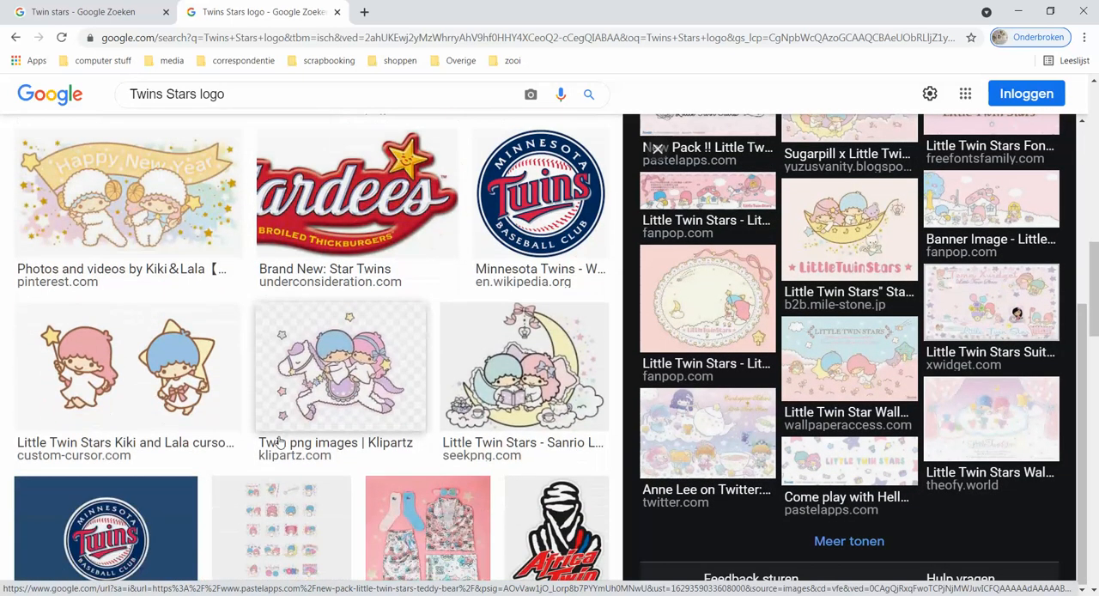
{"action": "scroll", "coordinate": [279, 447], "scroll_direction": "down", "scroll_amount": 7}
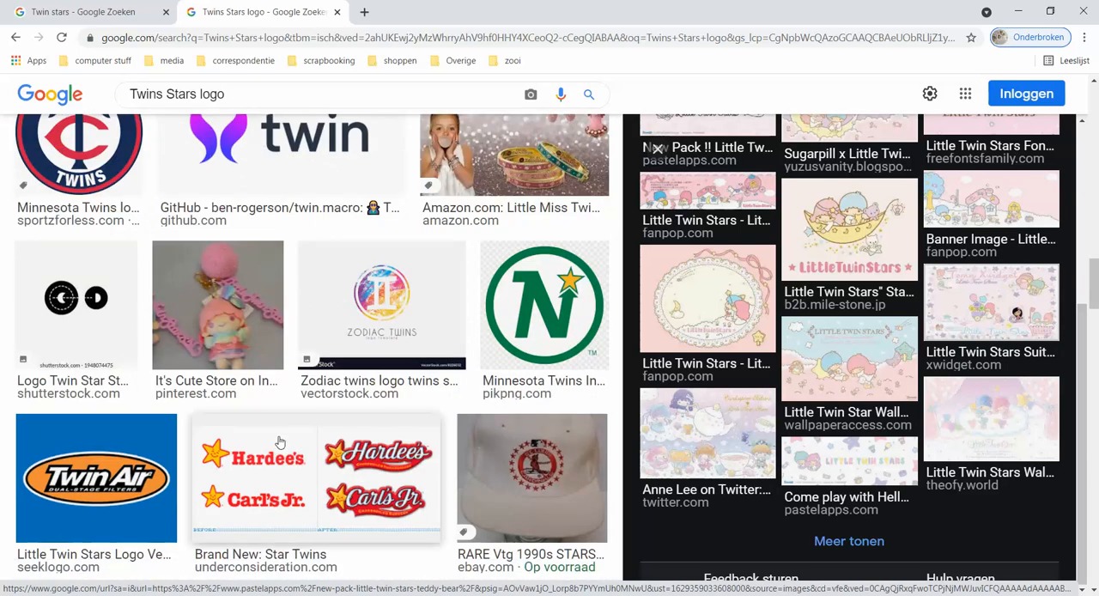
{"action": "scroll", "coordinate": [278, 441], "scroll_direction": "down", "scroll_amount": 4}
{"action": "scroll", "coordinate": [279, 443], "scroll_direction": "down", "scroll_amount": 5}
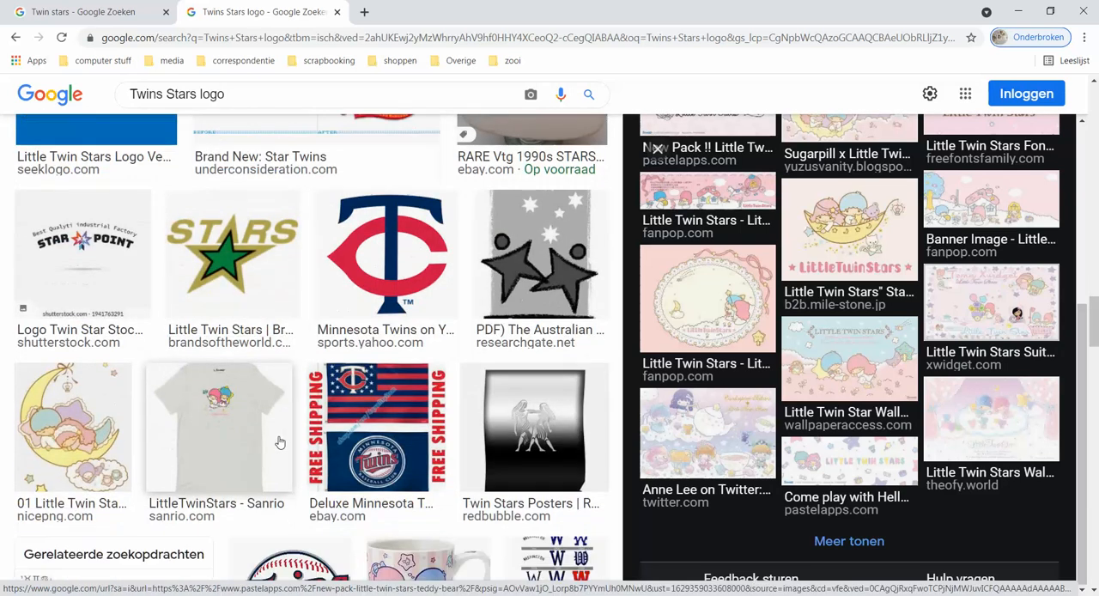
{"action": "scroll", "coordinate": [279, 443], "scroll_direction": "down", "scroll_amount": 4}
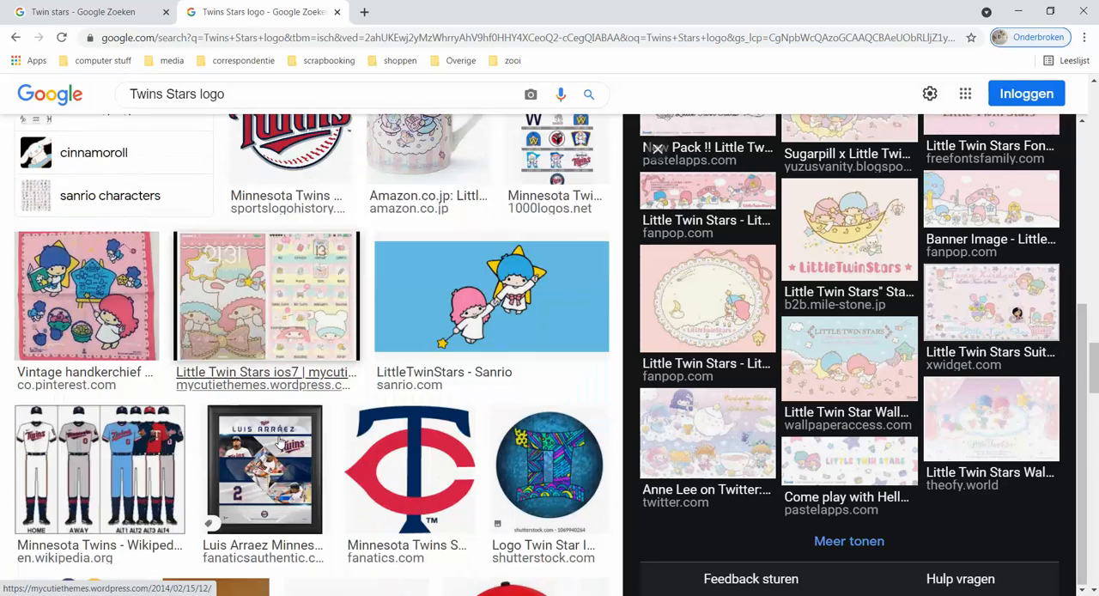
{"action": "scroll", "coordinate": [279, 443], "scroll_direction": "up", "scroll_amount": 9}
{"action": "scroll", "coordinate": [279, 442], "scroll_direction": "up", "scroll_amount": 5}
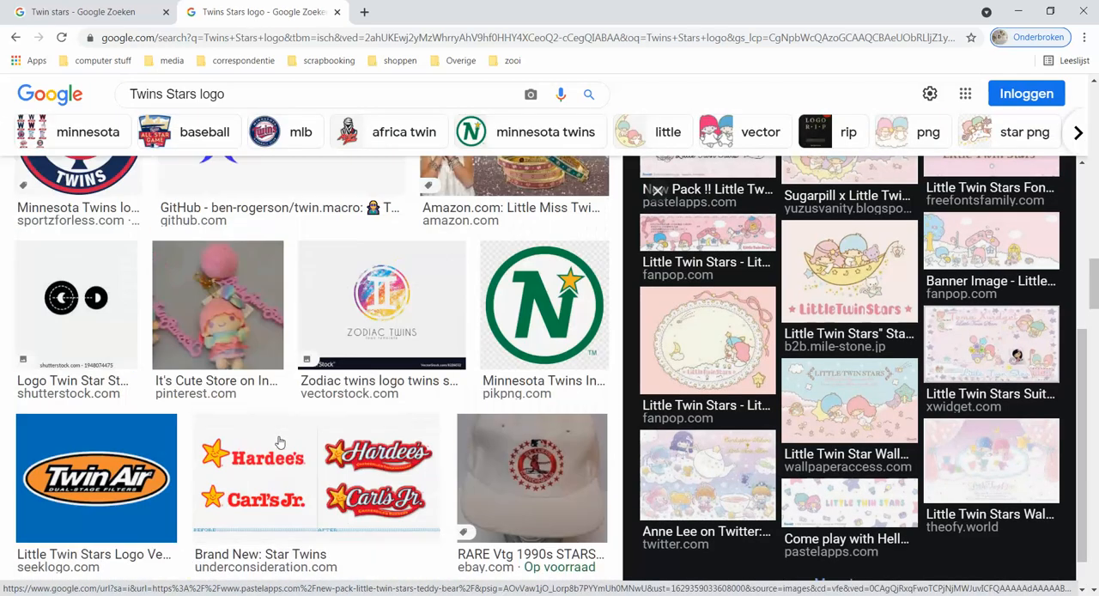
{"action": "scroll", "coordinate": [279, 442], "scroll_direction": "down", "scroll_amount": 10}
{"action": "scroll", "coordinate": [280, 442], "scroll_direction": "up", "scroll_amount": 1}
{"action": "scroll", "coordinate": [279, 442], "scroll_direction": "up", "scroll_amount": 8}
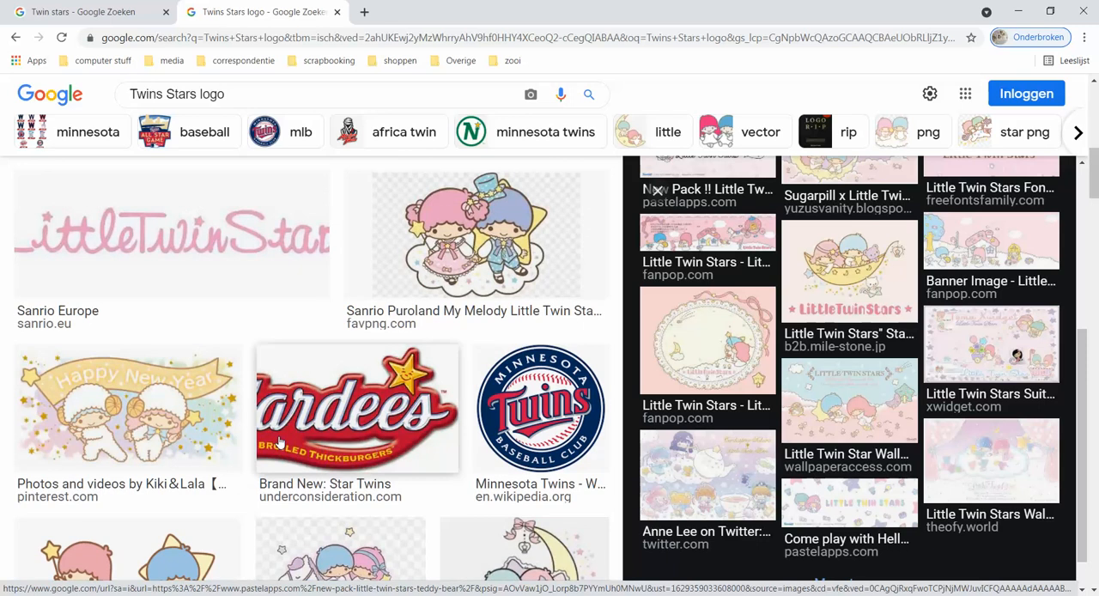
{"action": "scroll", "coordinate": [279, 442], "scroll_direction": "up", "scroll_amount": 3}
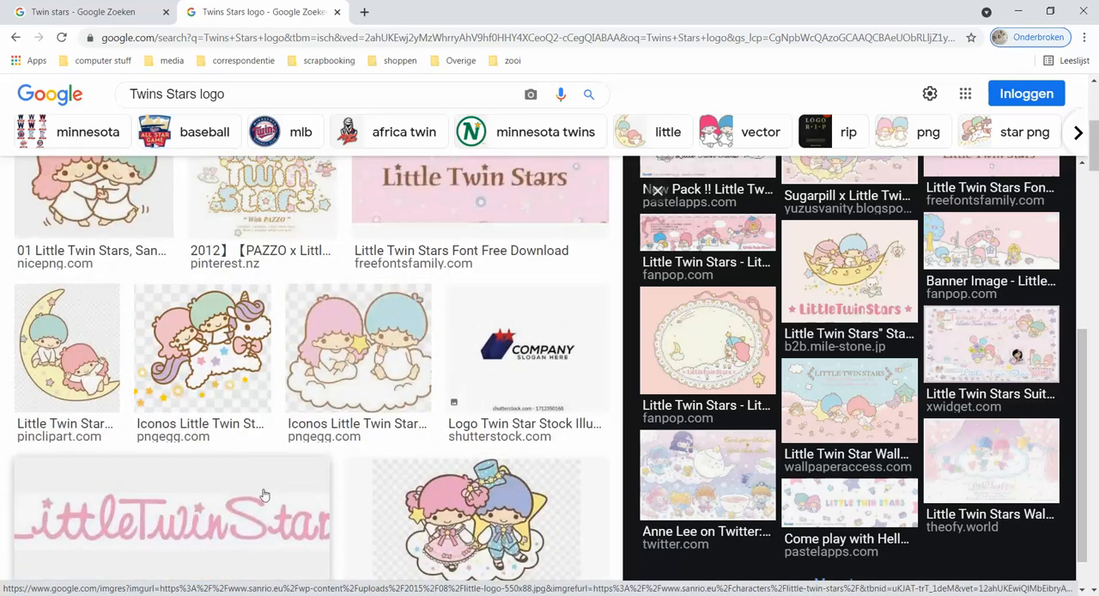
Preview the Little Twin Stars Font Free Download image and the pink Sanrio Europe logo once more, examining the related images of both.
{"action": "left_click", "coordinate": [481, 193]}
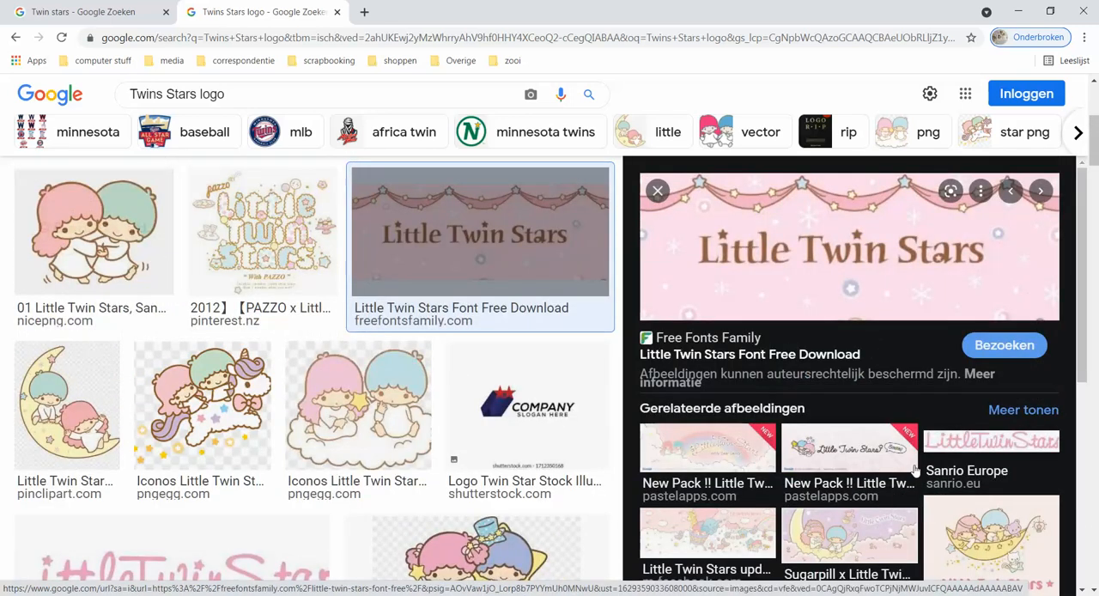
{"action": "scroll", "coordinate": [915, 471], "scroll_direction": "down", "scroll_amount": 4}
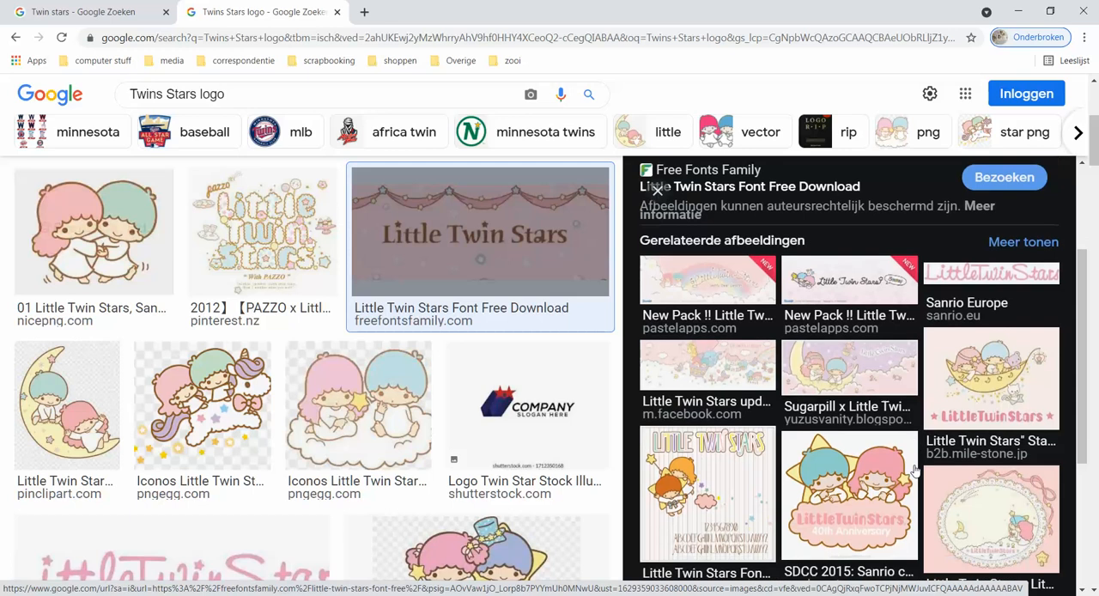
{"action": "scroll", "coordinate": [914, 468], "scroll_direction": "down", "scroll_amount": 2}
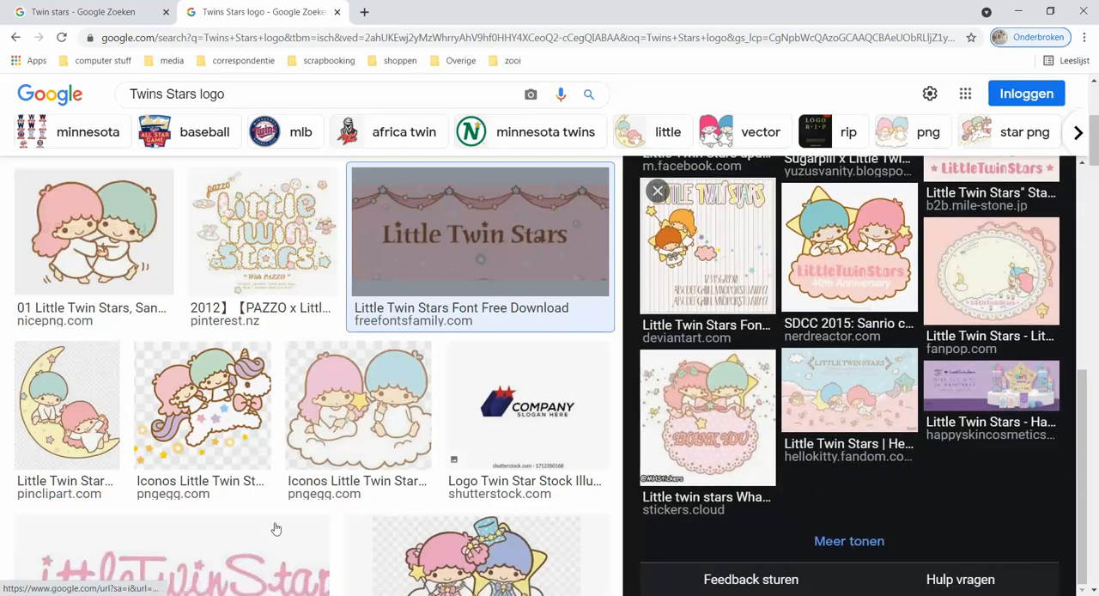
{"action": "left_click", "coordinate": [227, 560]}
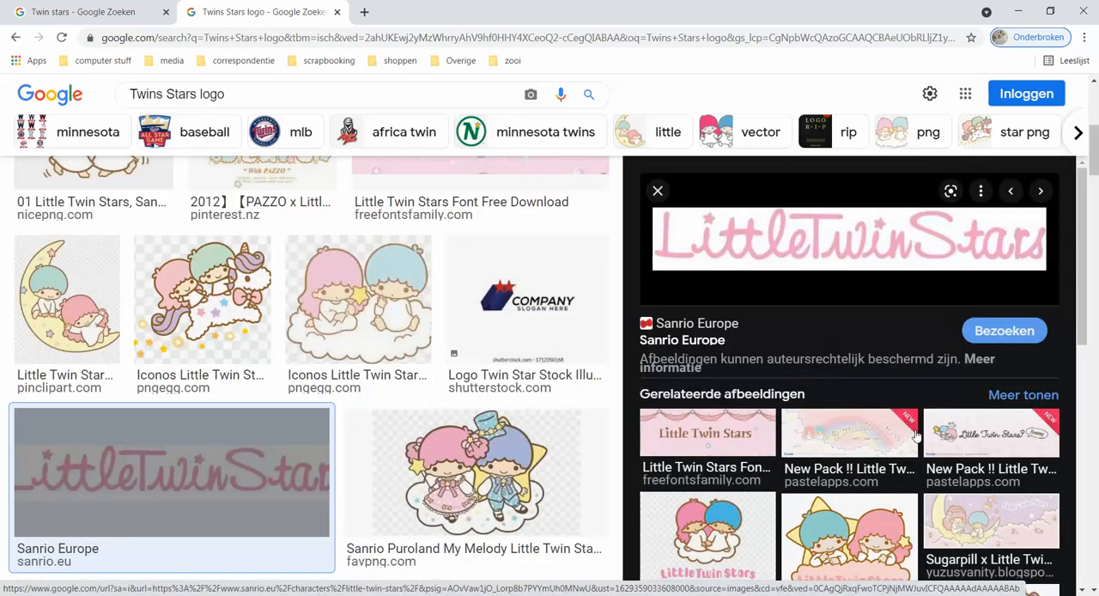
{"action": "scroll", "coordinate": [917, 437], "scroll_direction": "down", "scroll_amount": 1}
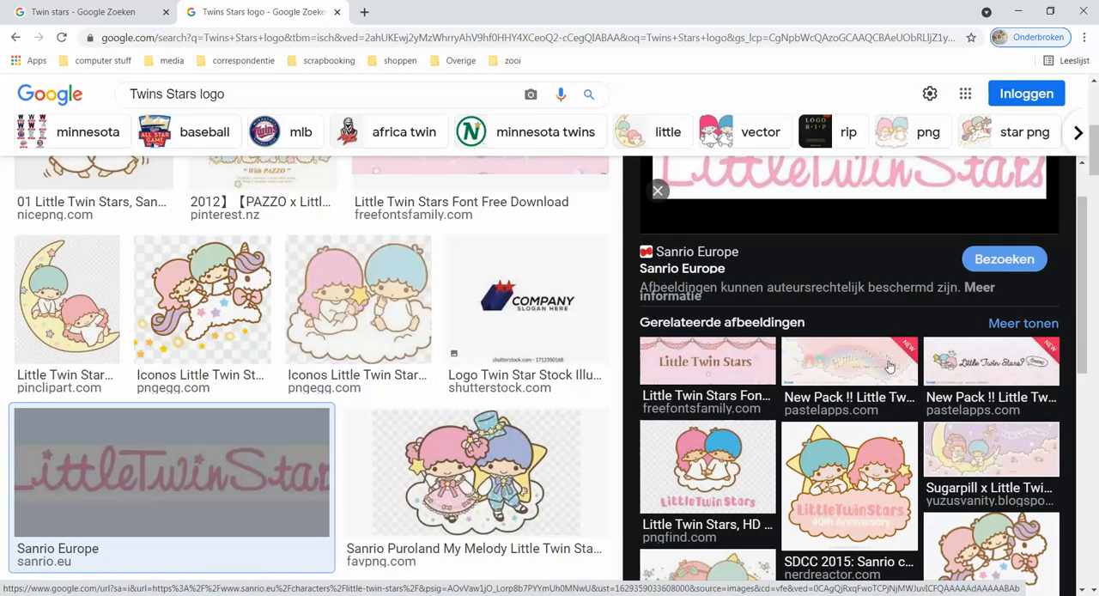
Open the Little Twin Stars Teddy Bear banner from PastelApps and copy its image.
{"action": "left_click", "coordinate": [889, 367]}
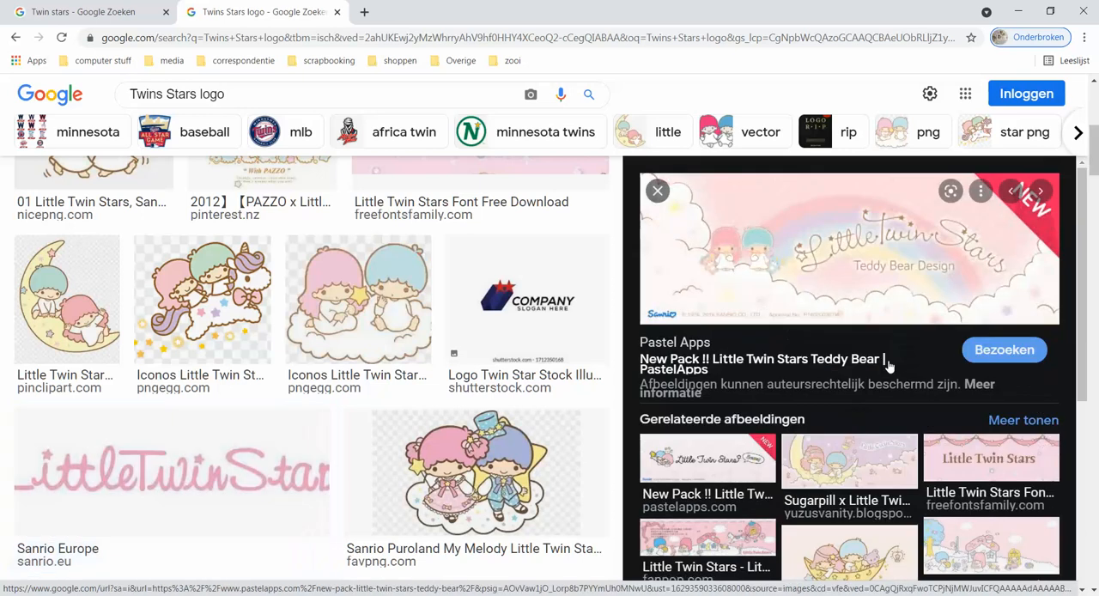
{"action": "right_click", "coordinate": [888, 273]}
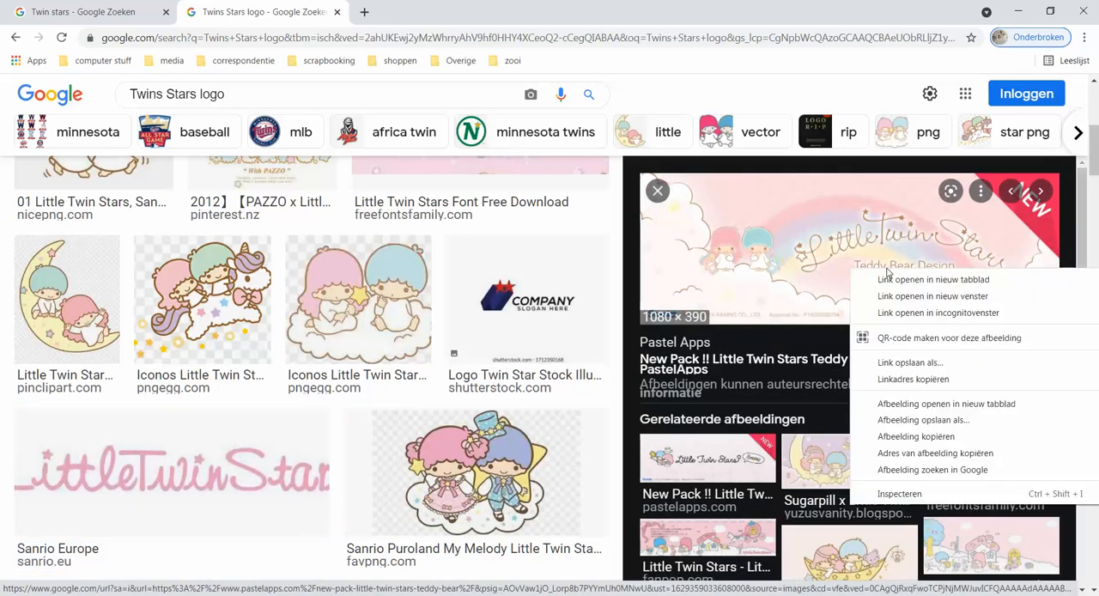
{"action": "left_click", "coordinate": [917, 437]}
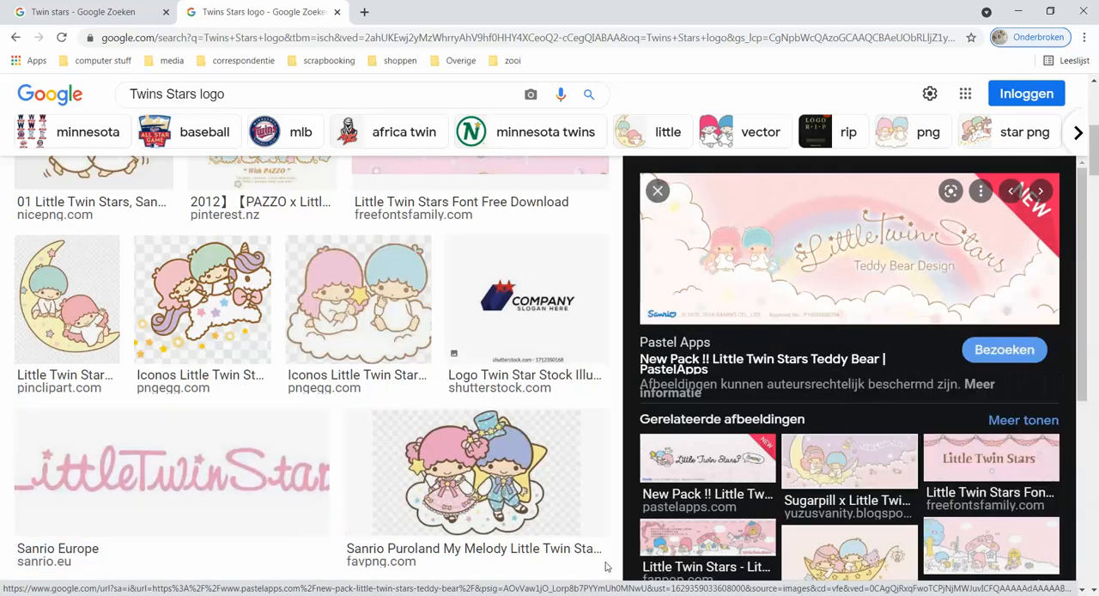
Switch to Silhouette Studio, paste the copied banner and place it beside the side panel's wallpaper.
{"action": "left_click", "coordinate": [330, 536]}
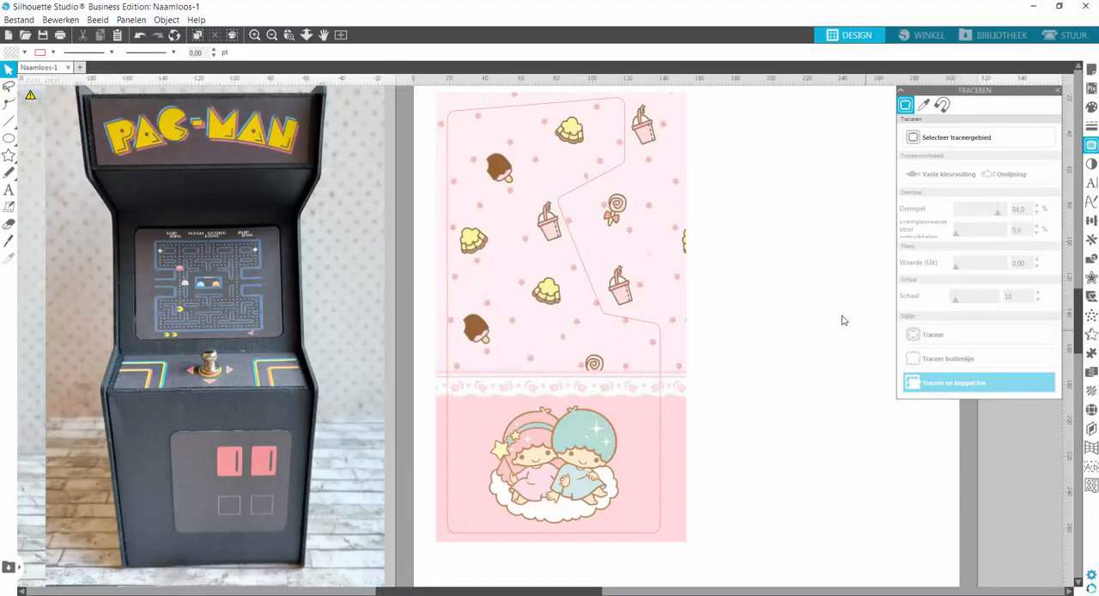
{"action": "right_click", "coordinate": [787, 292]}
{"action": "left_click", "coordinate": [815, 346]}
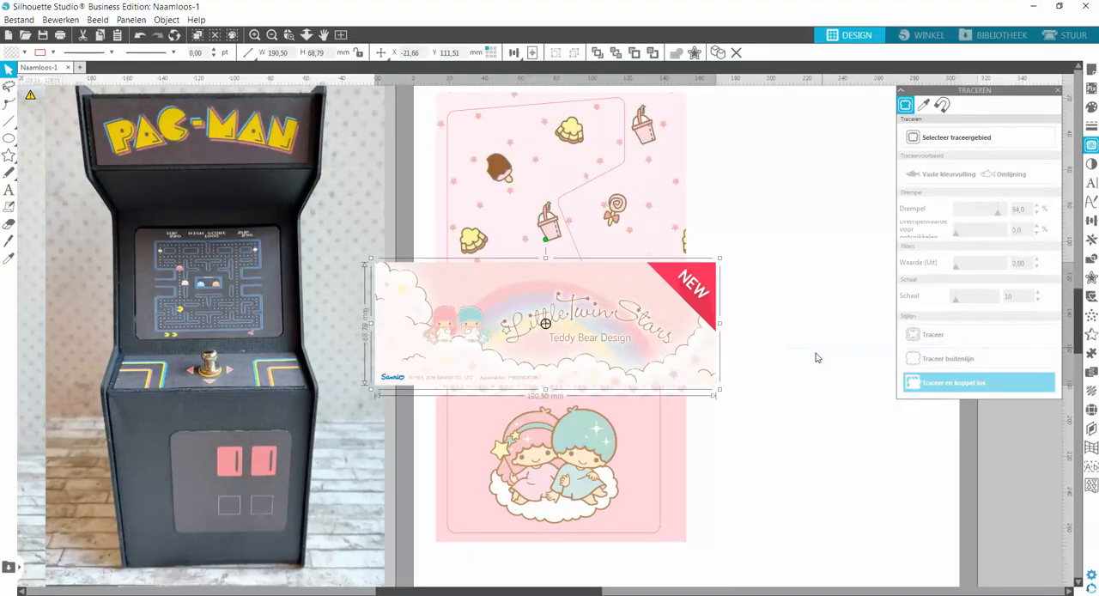
{"action": "left_click_drag", "start_coordinate": [711, 361], "coordinate": [1038, 484]}
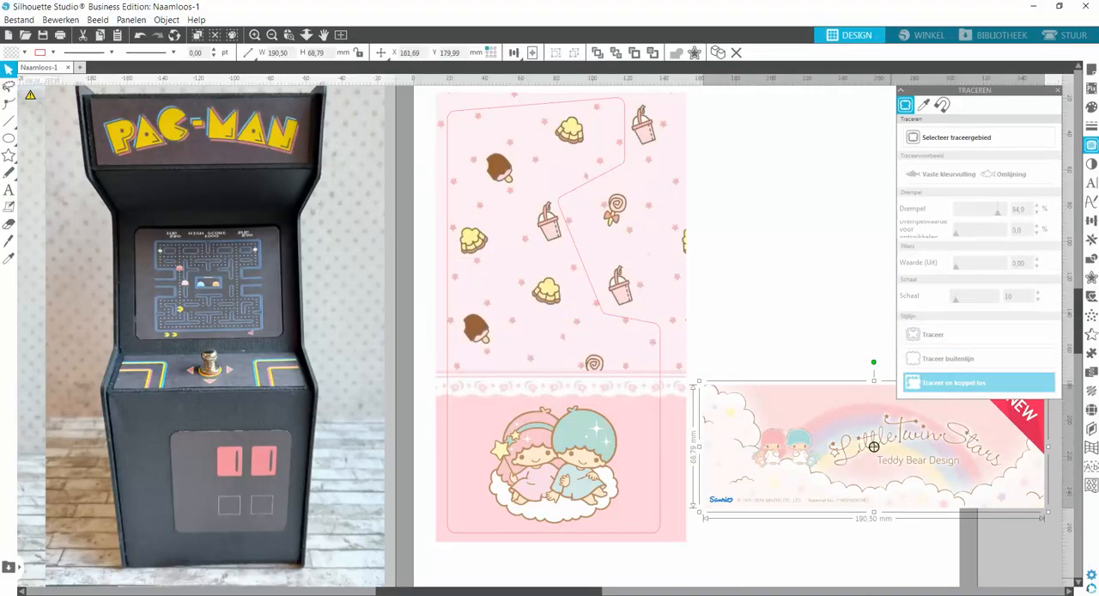
{"action": "scroll", "coordinate": [873, 446], "scroll_direction": "right", "scroll_amount": 5}
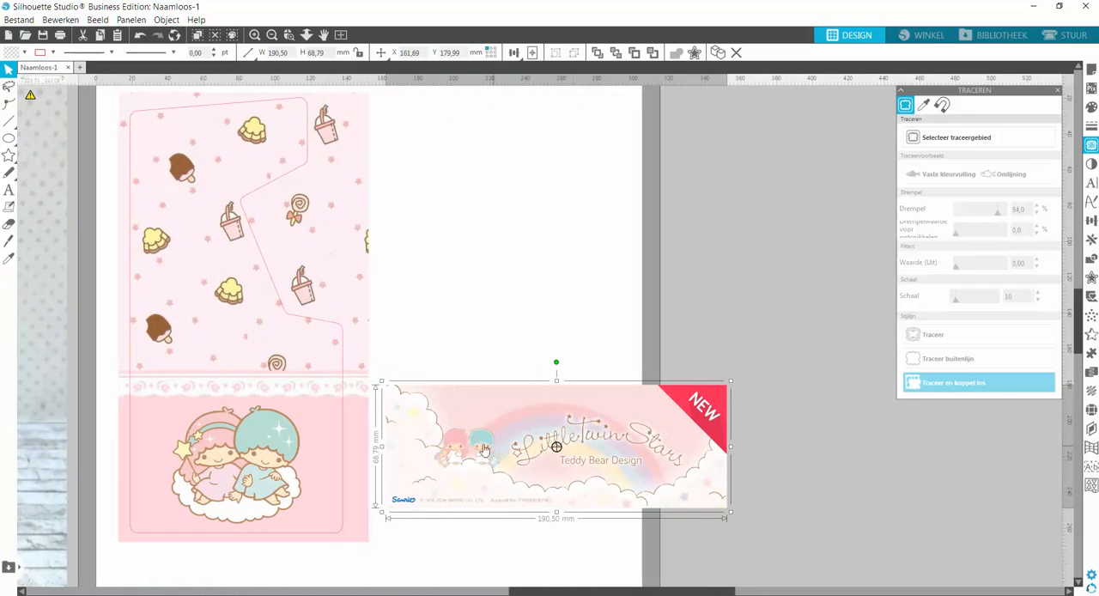
{"action": "left_click_drag", "start_coordinate": [550, 465], "coordinate": [574, 315]}
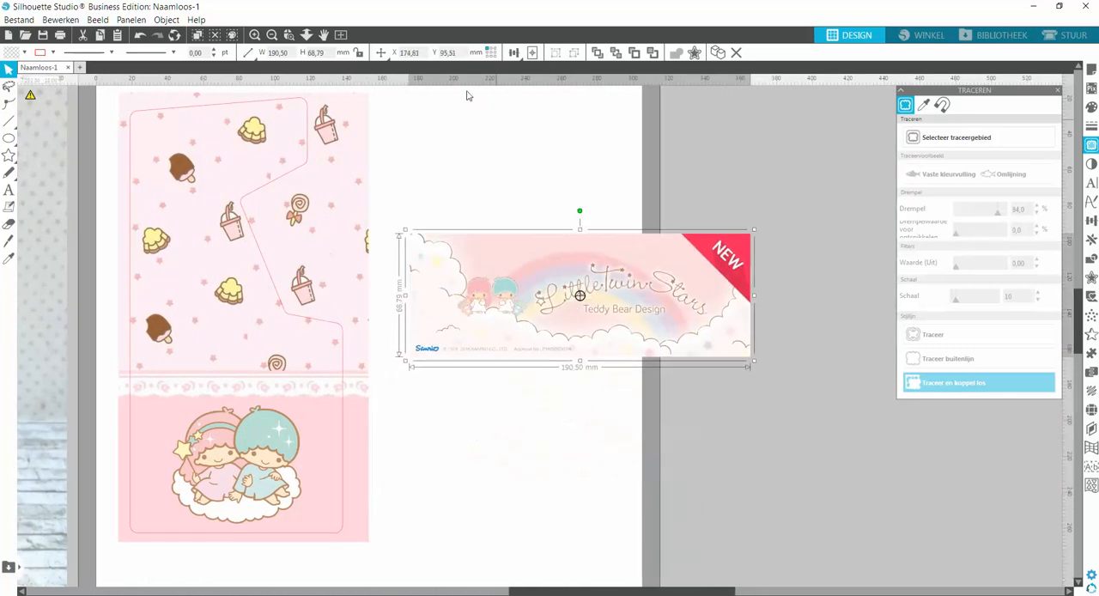
Select a trace area about 113 mm wide around the "Little Twin Stars Teddy Bear Design" lettering on the banner.
{"action": "left_click", "coordinate": [293, 38]}
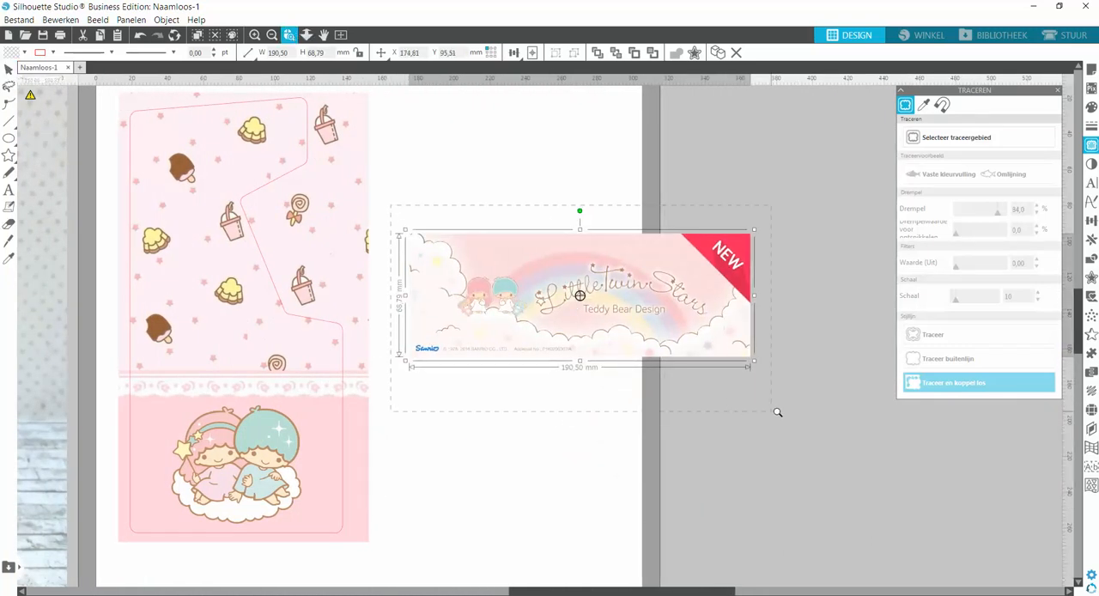
{"action": "left_click_drag", "start_coordinate": [777, 413], "coordinate": [817, 415]}
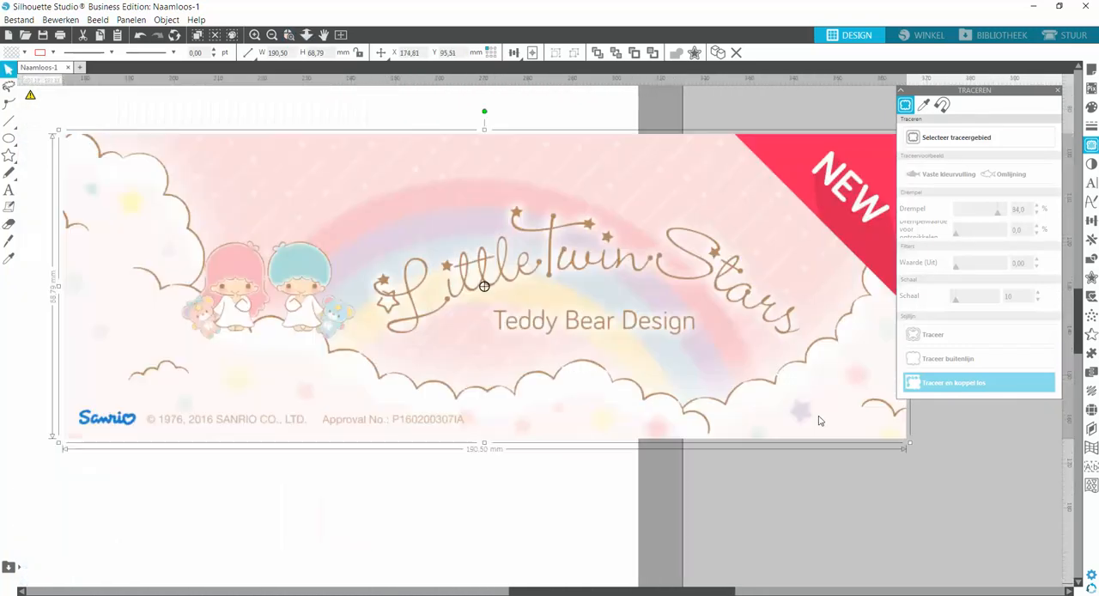
{"action": "left_click", "coordinate": [962, 139]}
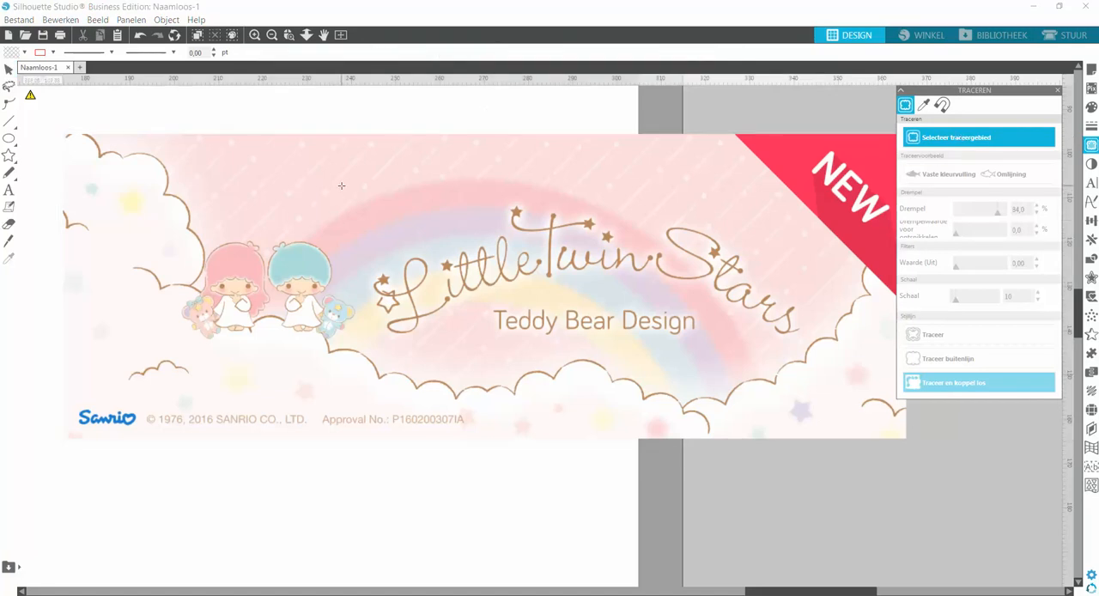
{"action": "mouse_move", "coordinate": [341, 186]}
{"action": "left_mouse_down"}
{"action": "mouse_move", "coordinate": [430, 273]}
{"action": "mouse_move", "coordinate": [680, 378]}
{"action": "mouse_move", "coordinate": [845, 386]}
{"action": "left_mouse_up"}
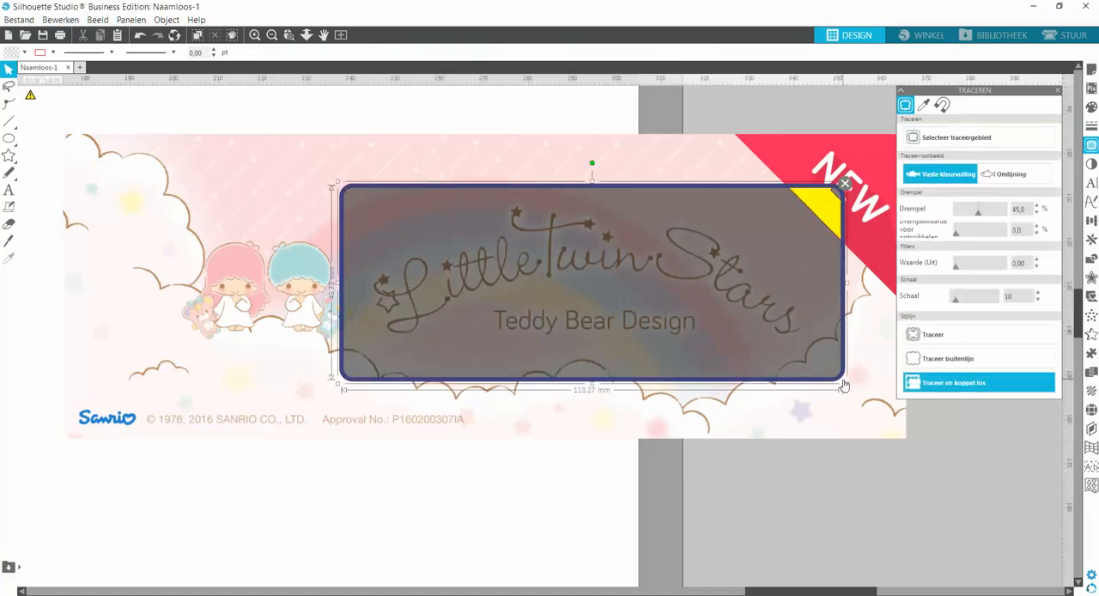
Set the trace threshold to 83% and trace and detach the lettering from the banner.
{"action": "left_click", "coordinate": [994, 216]}
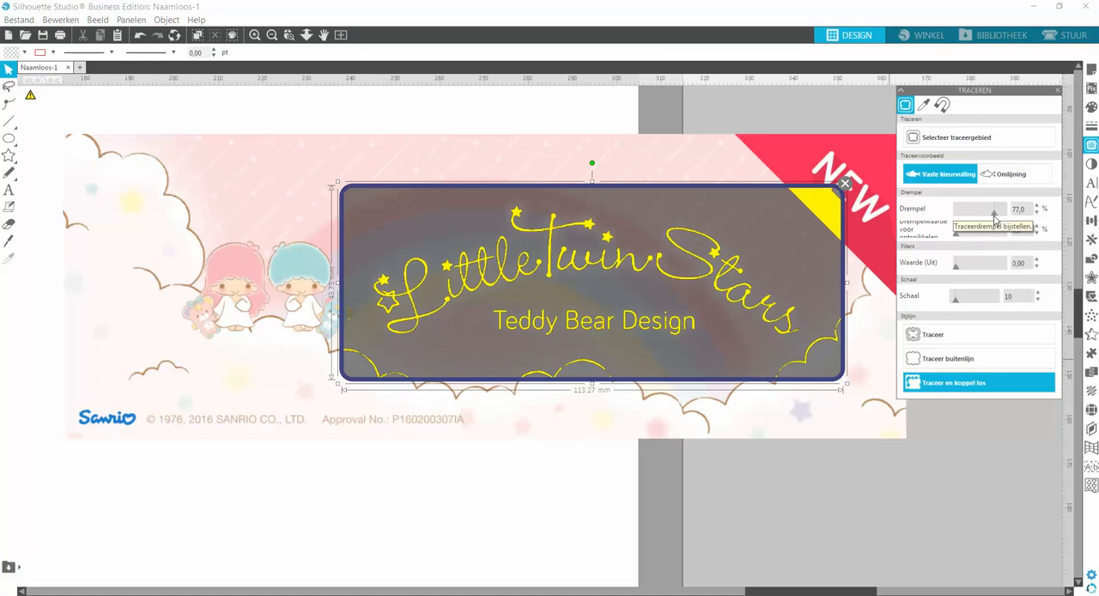
{"action": "left_click", "coordinate": [1037, 205]}
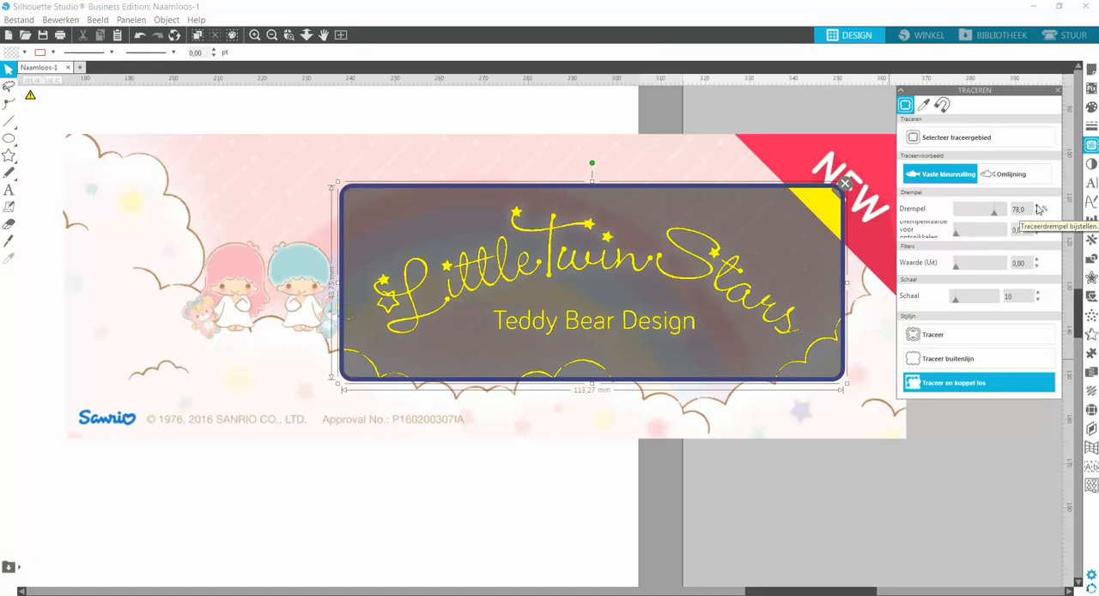
{"action": "left_click", "coordinate": [1036, 205]}
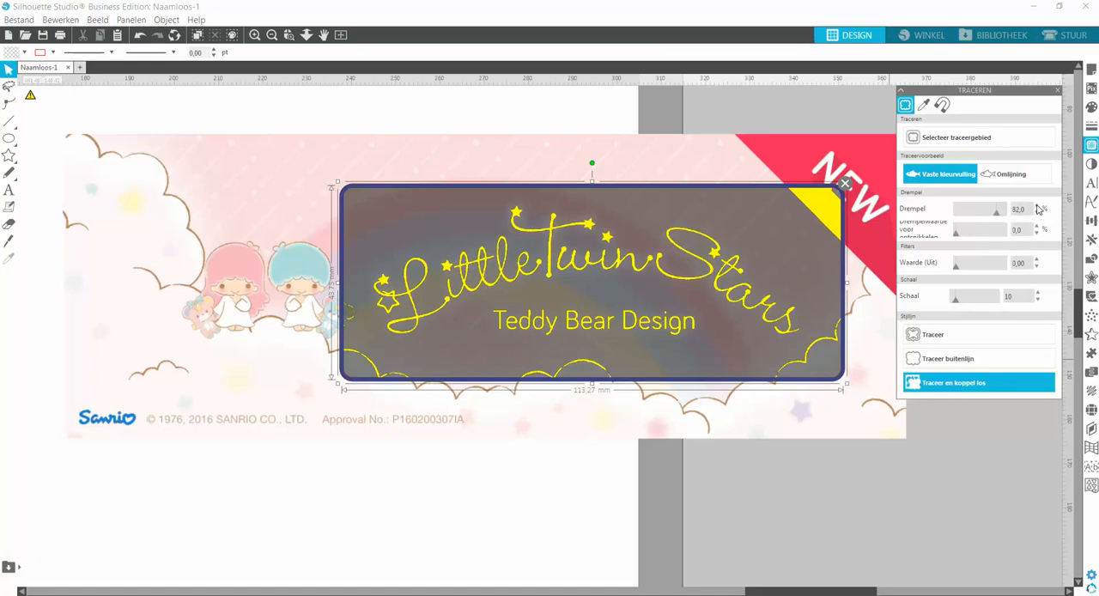
{"action": "left_click", "coordinate": [1037, 206]}
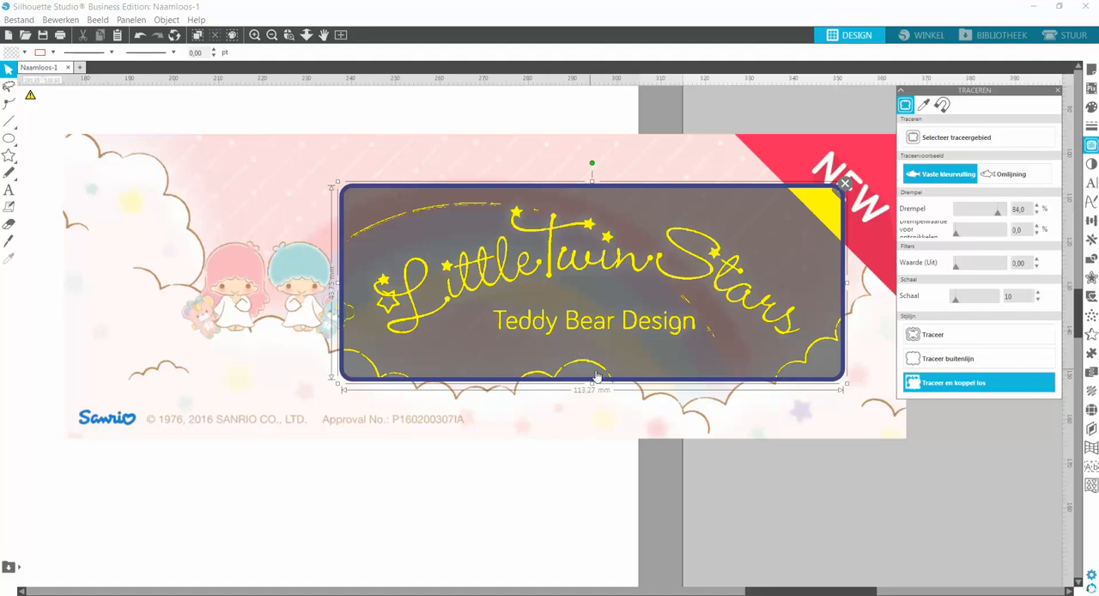
{"action": "left_click", "coordinate": [1038, 213]}
Delete the leftover banner background and move all the detached logo pieces onto the blank page area beside the panel.
{"action": "left_click", "coordinate": [523, 413]}
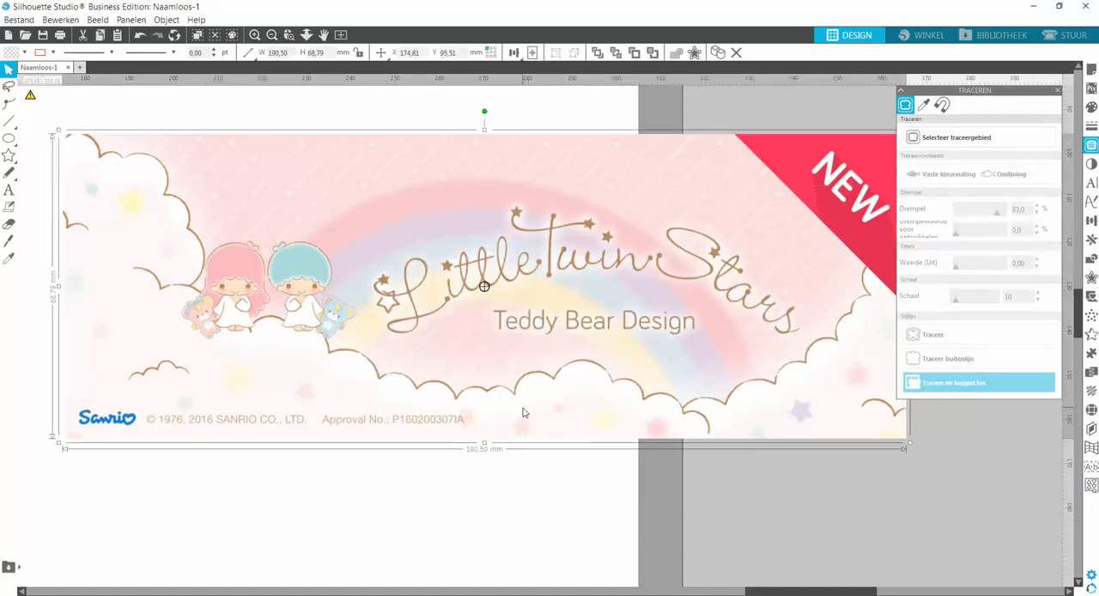
{"action": "key", "text": "Delete"}
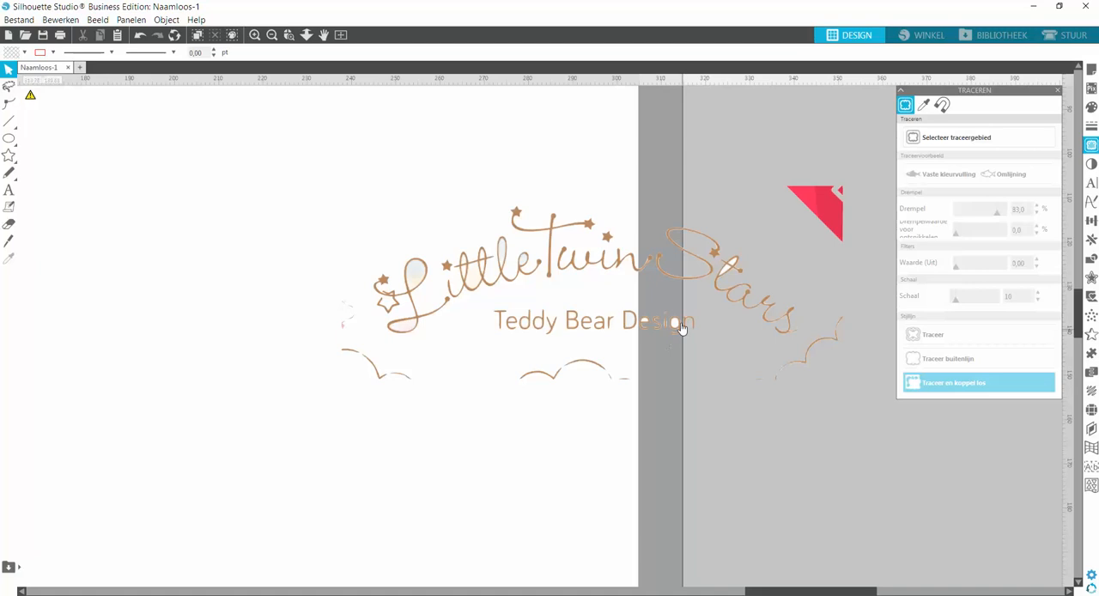
{"action": "mouse_move", "coordinate": [286, 149]}
{"action": "left_mouse_down"}
{"action": "mouse_move", "coordinate": [567, 360]}
{"action": "mouse_move", "coordinate": [821, 442]}
{"action": "mouse_move", "coordinate": [858, 425]}
{"action": "left_mouse_up"}
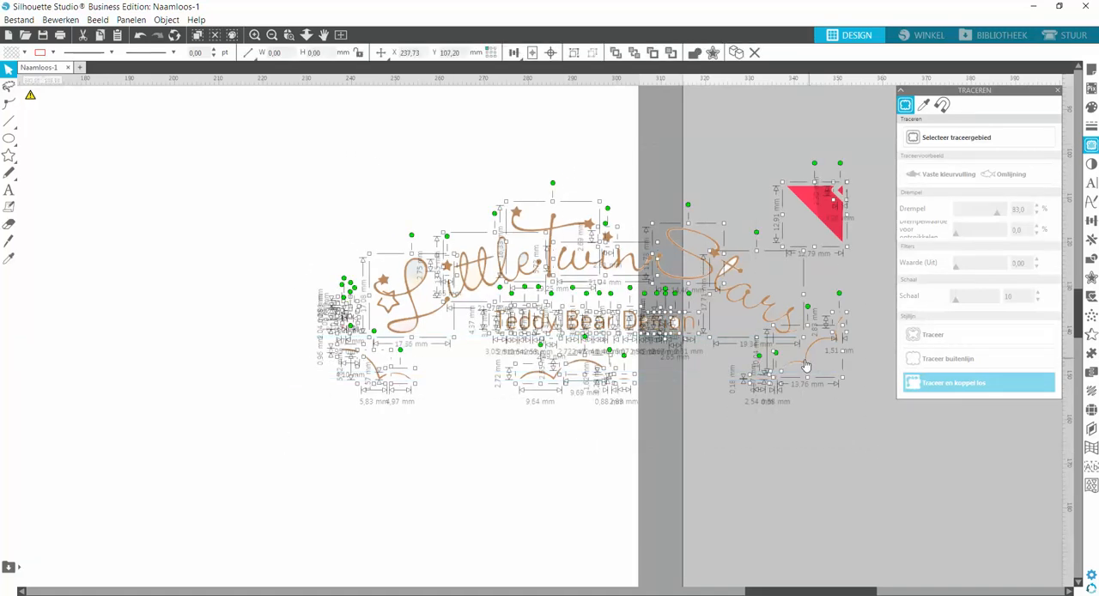
{"action": "mouse_move", "coordinate": [805, 367]}
{"action": "left_mouse_down"}
{"action": "mouse_move", "coordinate": [573, 375]}
{"action": "mouse_move", "coordinate": [555, 388]}
{"action": "left_mouse_up"}
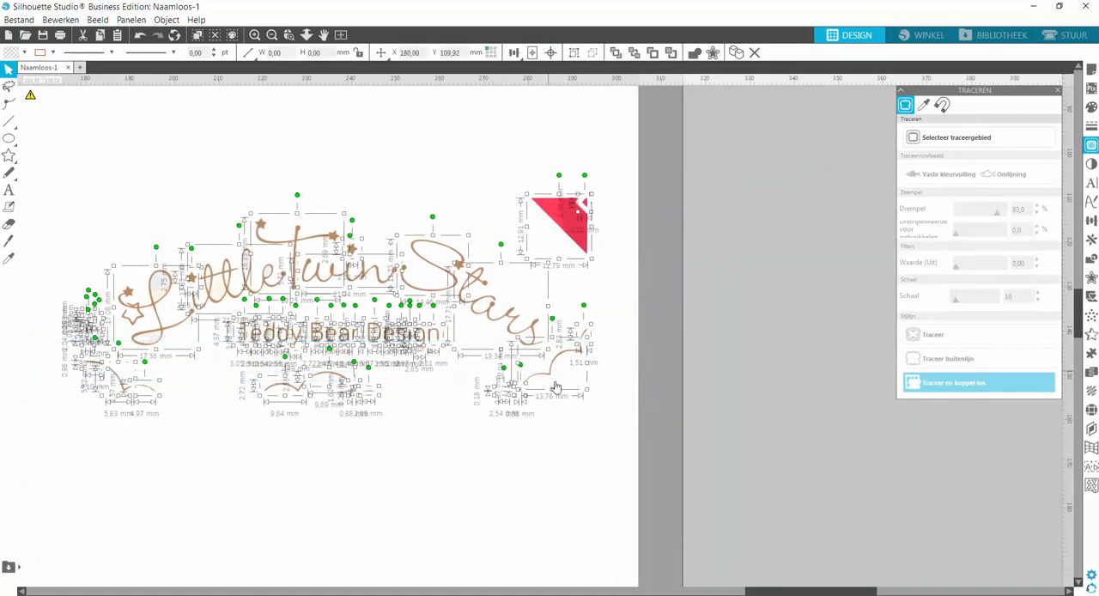
{"action": "mouse_move", "coordinate": [807, 593]}
{"action": "left_mouse_down"}
{"action": "mouse_move", "coordinate": [706, 593]}
{"action": "mouse_move", "coordinate": [758, 592]}
{"action": "left_mouse_up"}
{"action": "left_click", "coordinate": [561, 473]}
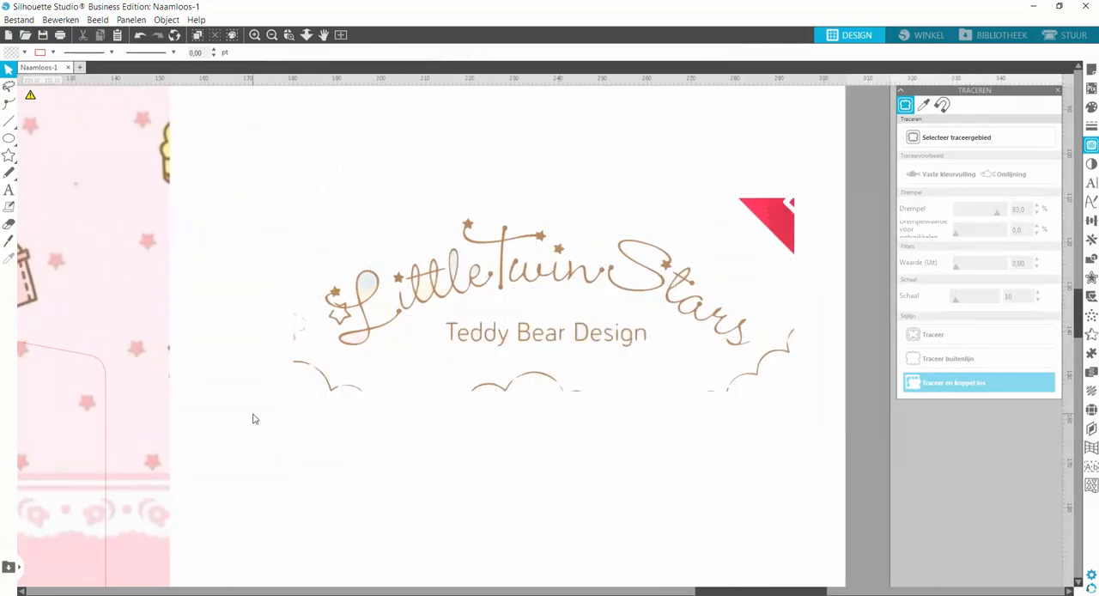
Delete the cloud outline pieces below the logo's left and middle parts and the "Teddy Bear Design" lettering.
{"action": "left_click_drag", "start_coordinate": [401, 399], "coordinate": [401, 363]}
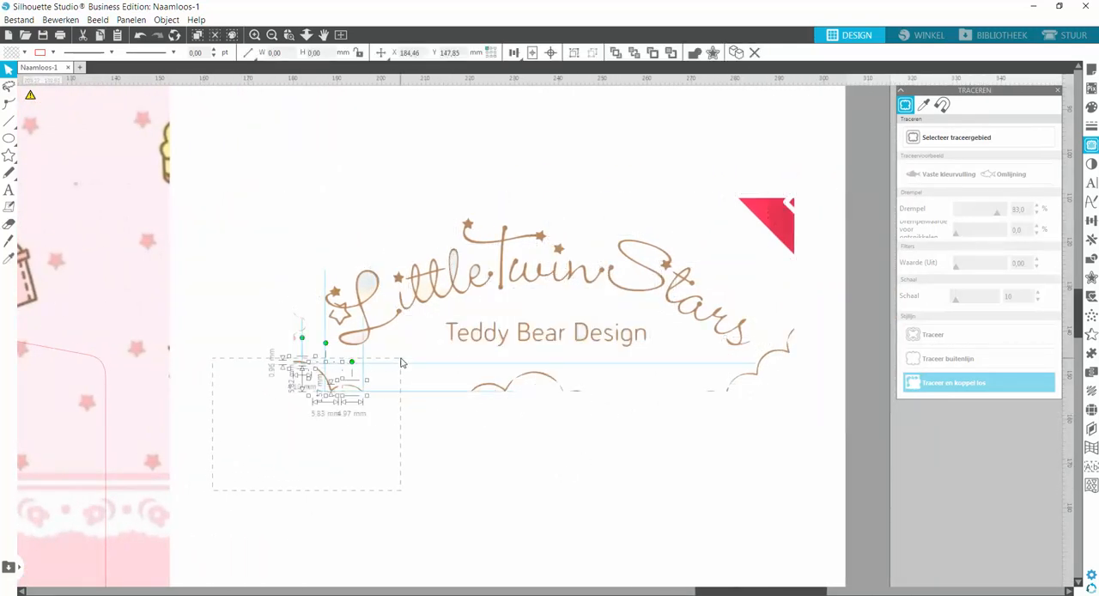
{"action": "key", "text": "Delete"}
{"action": "left_click_drag", "start_coordinate": [419, 413], "coordinate": [664, 332]}
{"action": "key", "text": "Delete"}
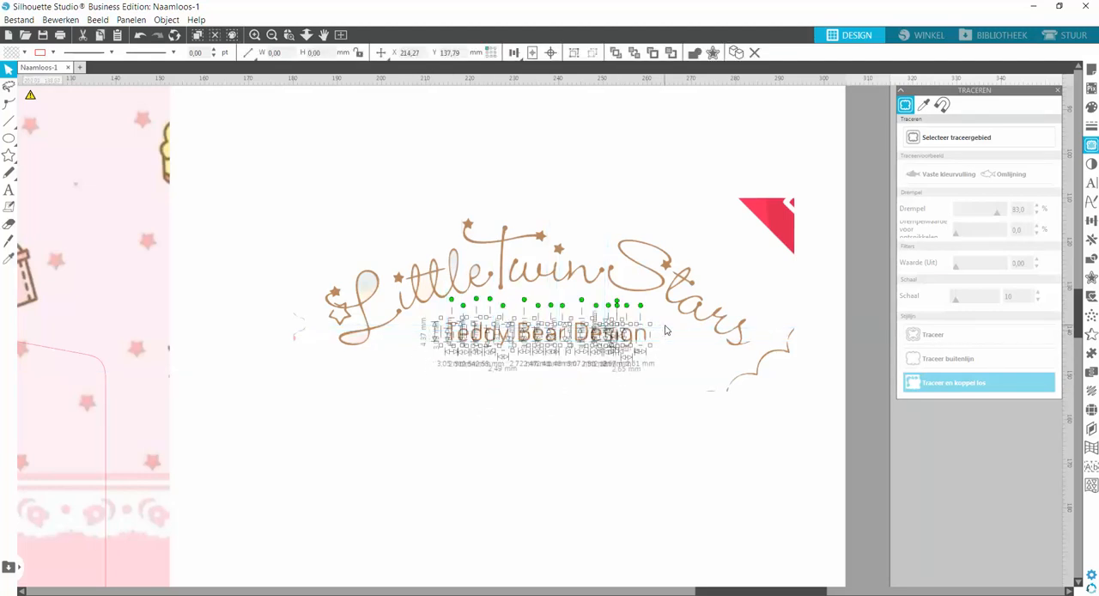
{"action": "key", "text": "Delete"}
Delete the remaining cloud outline, the red corner triangle and the stray marks on both sides of the "Little Twin Stars" lettering.
{"action": "left_click_drag", "start_coordinate": [754, 408], "coordinate": [781, 384]}
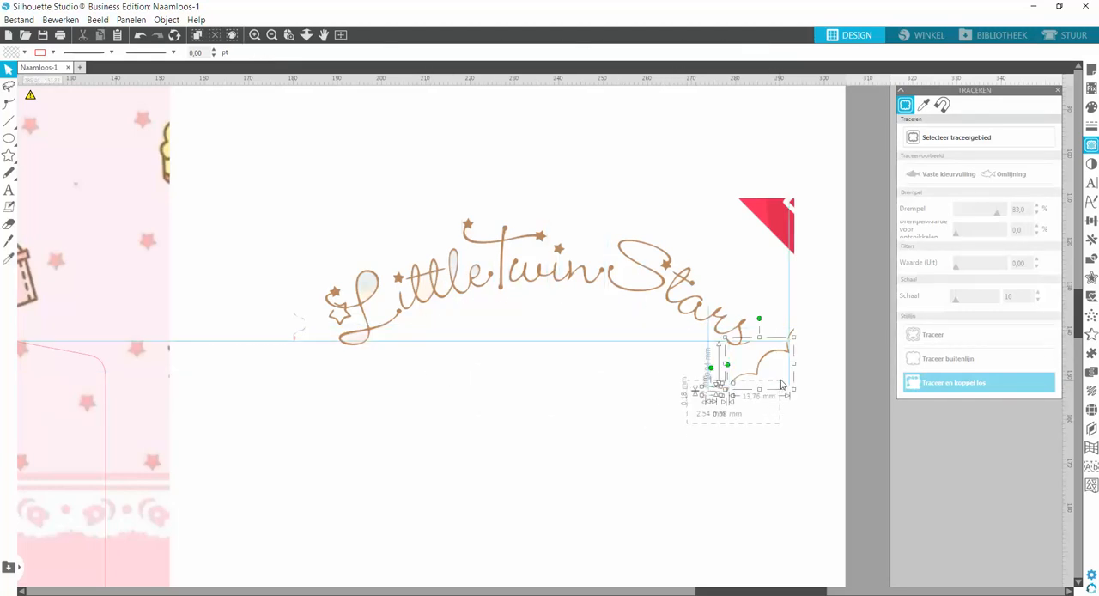
{"action": "key", "text": "Delete"}
{"action": "left_click_drag", "start_coordinate": [813, 343], "coordinate": [836, 193]}
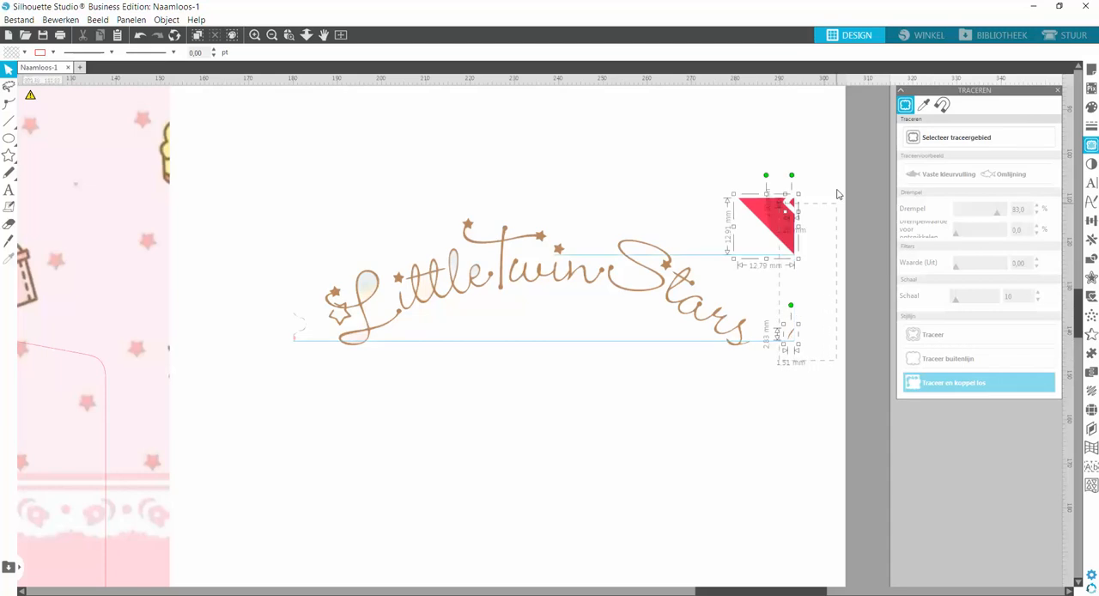
{"action": "key", "text": "Delete"}
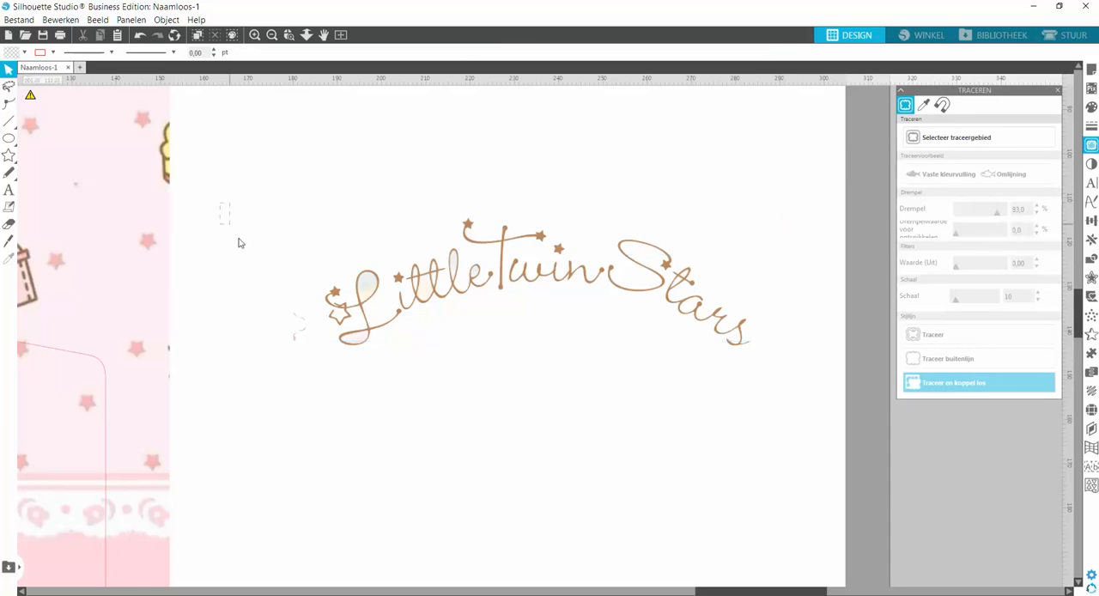
{"action": "left_click_drag", "start_coordinate": [238, 243], "coordinate": [312, 400]}
{"action": "key", "text": "Delete"}
Group all the "Little Twin Stars" lettering pieces and move the group onto the side panel, above the twins picture.
{"action": "mouse_move", "coordinate": [285, 181]}
{"action": "left_mouse_down"}
{"action": "mouse_move", "coordinate": [648, 358]}
{"action": "mouse_move", "coordinate": [762, 371]}
{"action": "left_mouse_up"}
{"action": "left_click", "coordinate": [574, 52]}
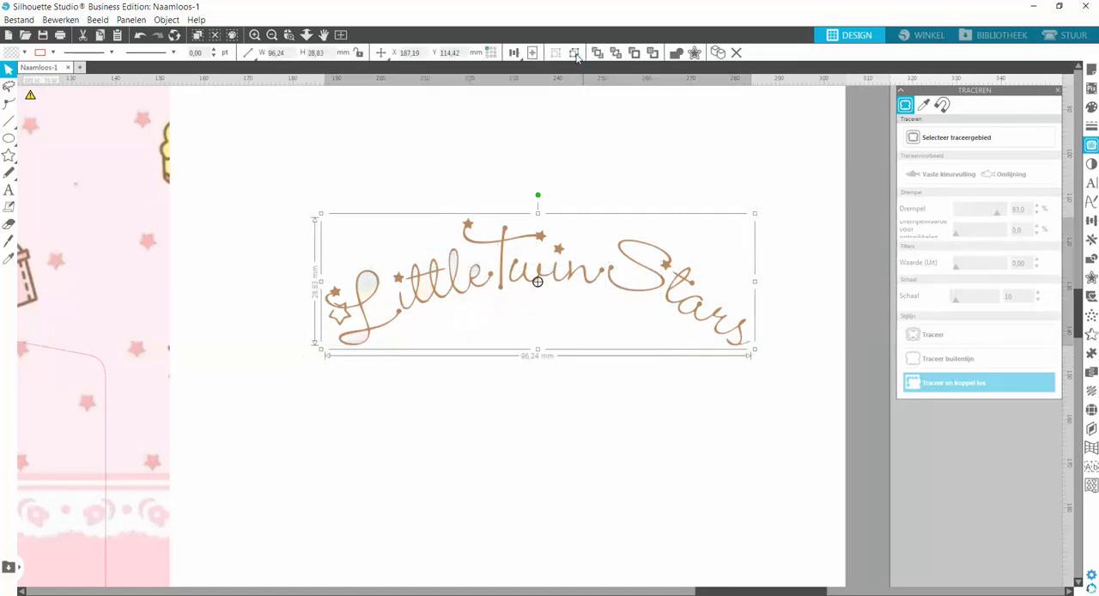
{"action": "left_click_drag", "start_coordinate": [761, 592], "coordinate": [720, 592]}
{"action": "left_click_drag", "start_coordinate": [649, 281], "coordinate": [257, 341]}
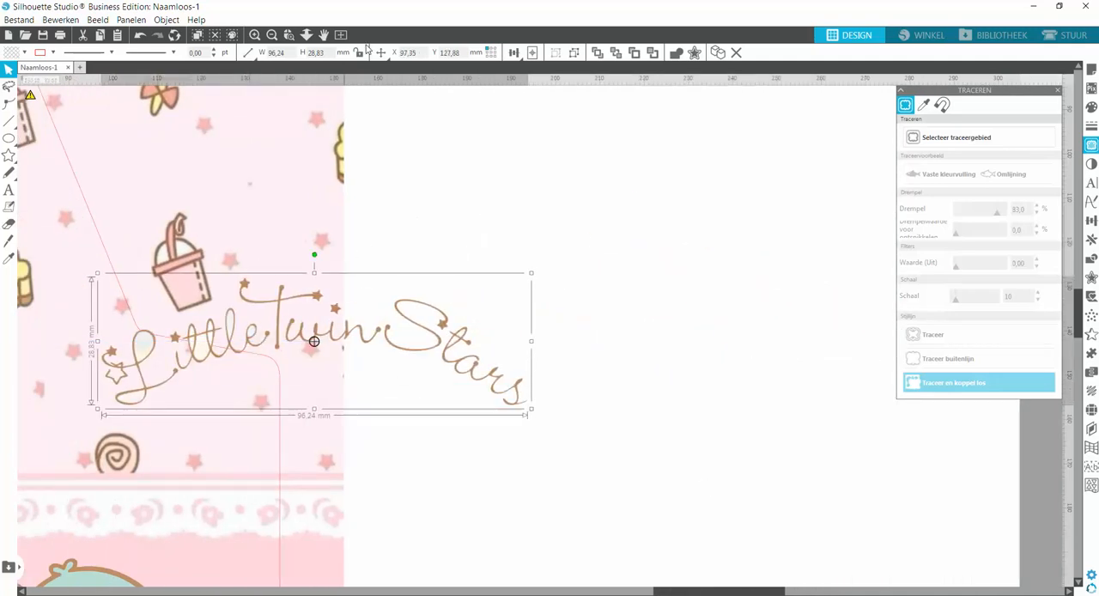
{"action": "left_click", "coordinate": [271, 35]}
{"action": "left_click", "coordinate": [272, 35]}
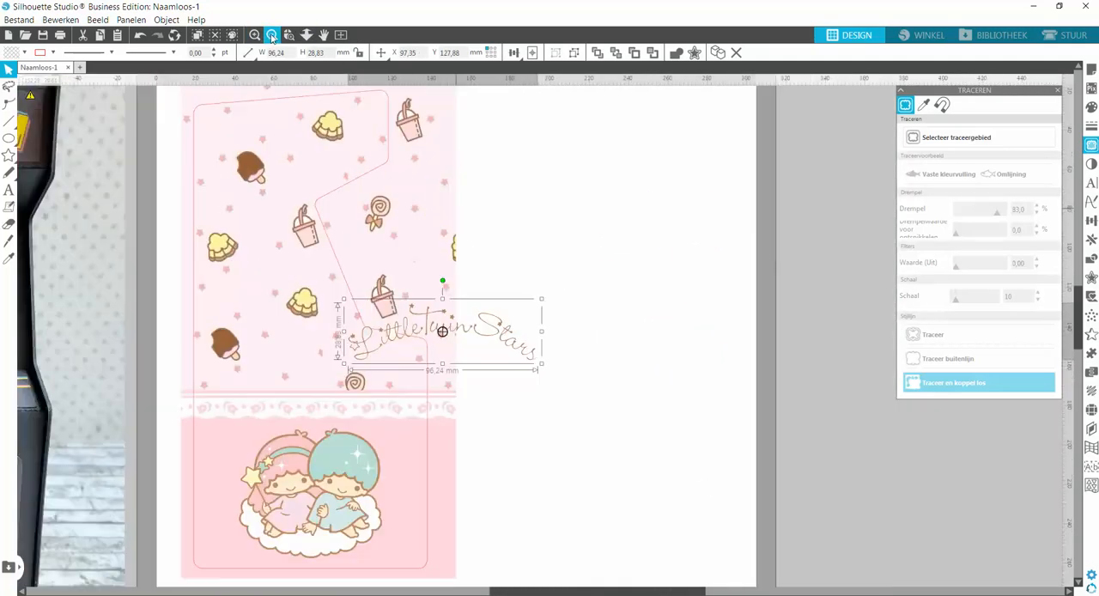
{"action": "left_click", "coordinate": [272, 35]}
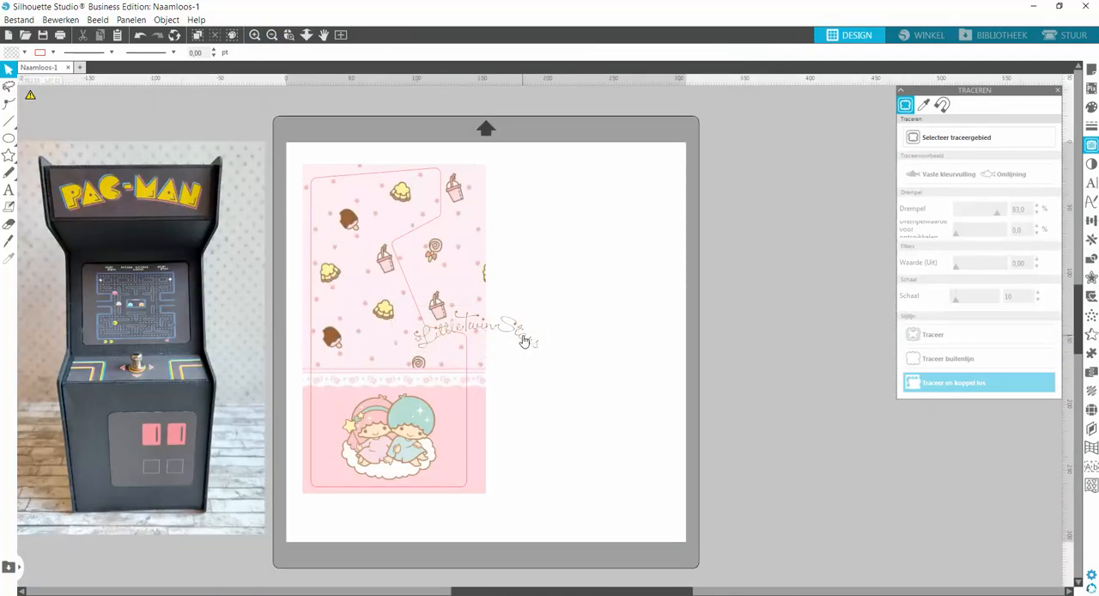
{"action": "left_click_drag", "start_coordinate": [519, 342], "coordinate": [440, 401]}
Shift the grouped lettering slightly left and down so it is centred above the twins' heads.
{"action": "left_click", "coordinate": [289, 35]}
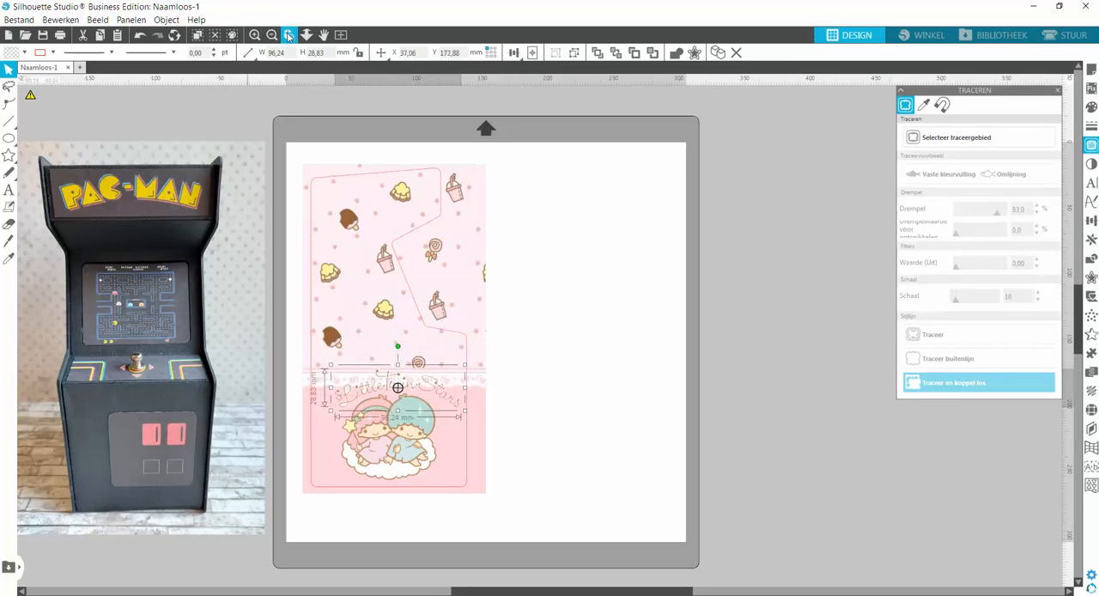
{"action": "left_click_drag", "start_coordinate": [284, 320], "coordinate": [535, 489]}
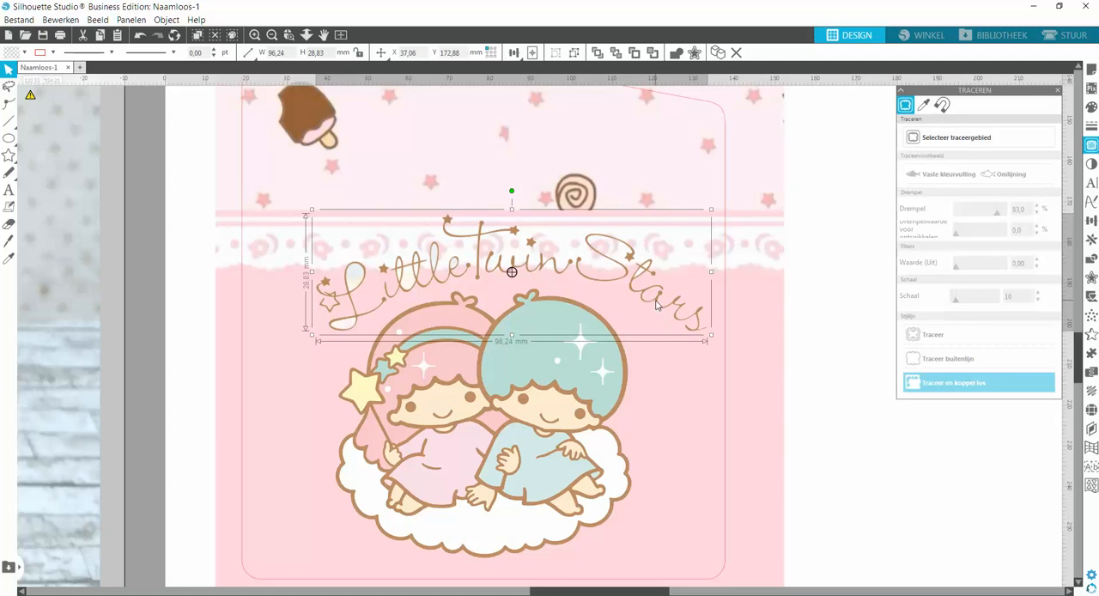
{"action": "left_click_drag", "start_coordinate": [656, 305], "coordinate": [628, 315]}
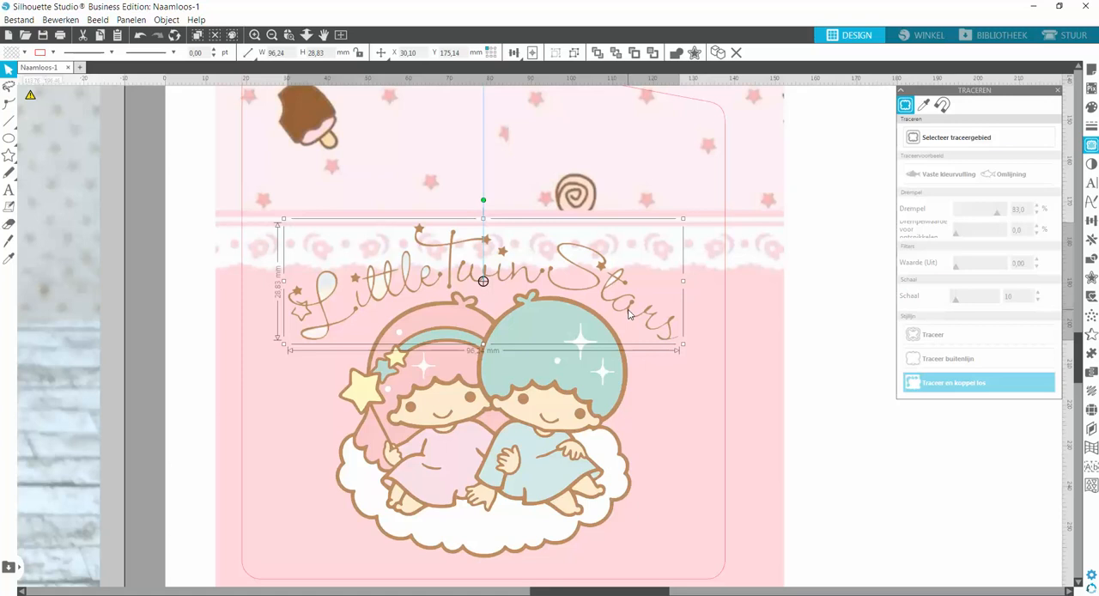
{"action": "left_click", "coordinate": [272, 34]}
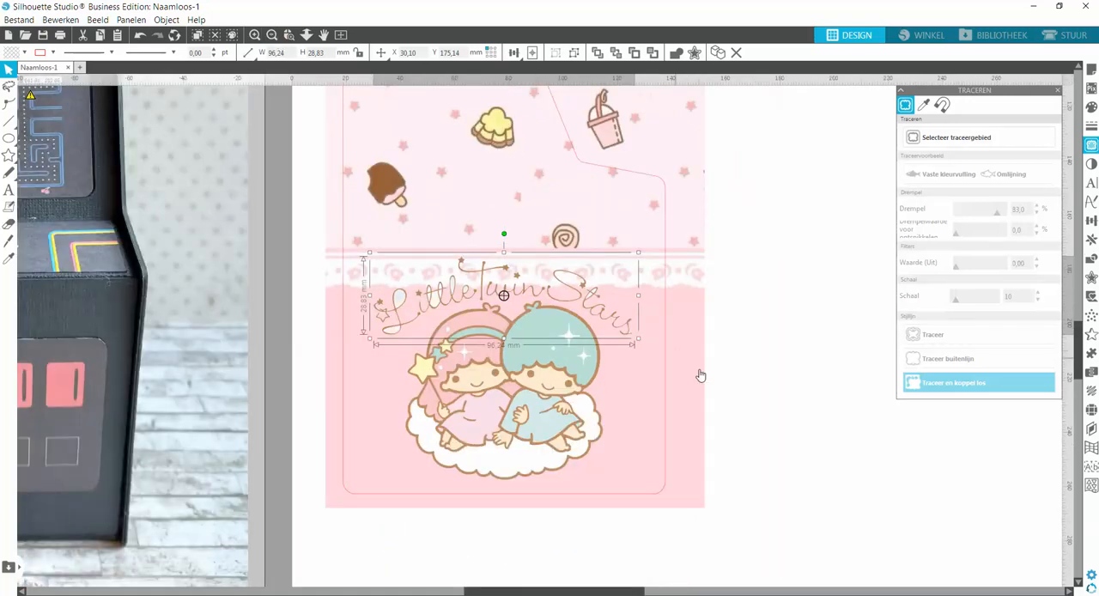
Scale down the twins picture, move the lettering below the lace border and place the picture centrally beneath it.
{"action": "left_click", "coordinate": [756, 349]}
{"action": "left_click", "coordinate": [579, 371]}
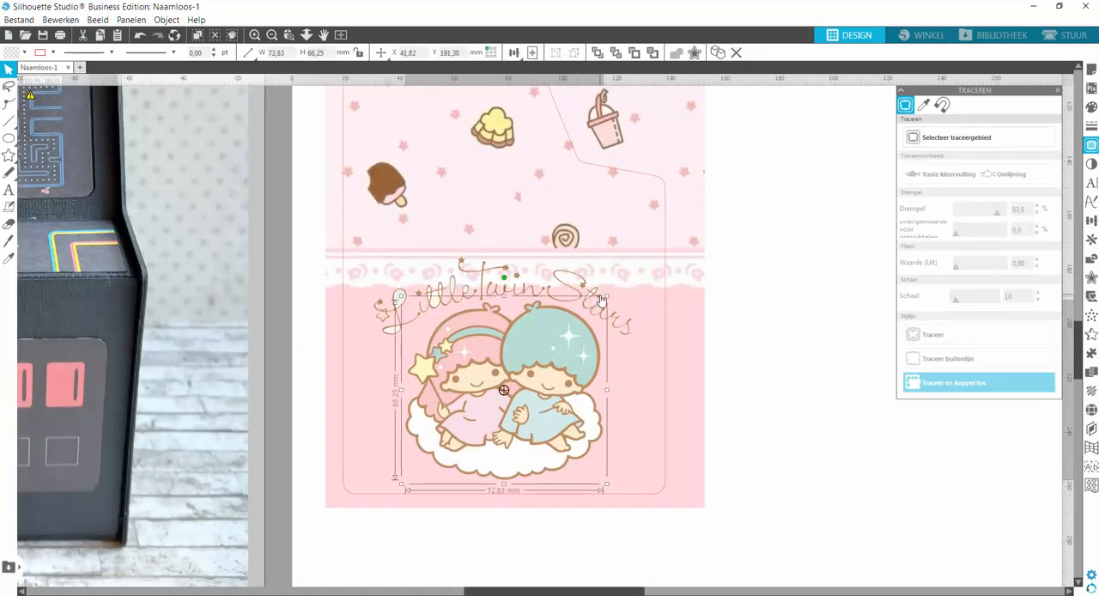
{"action": "left_click_drag", "start_coordinate": [607, 296], "coordinate": [596, 335]}
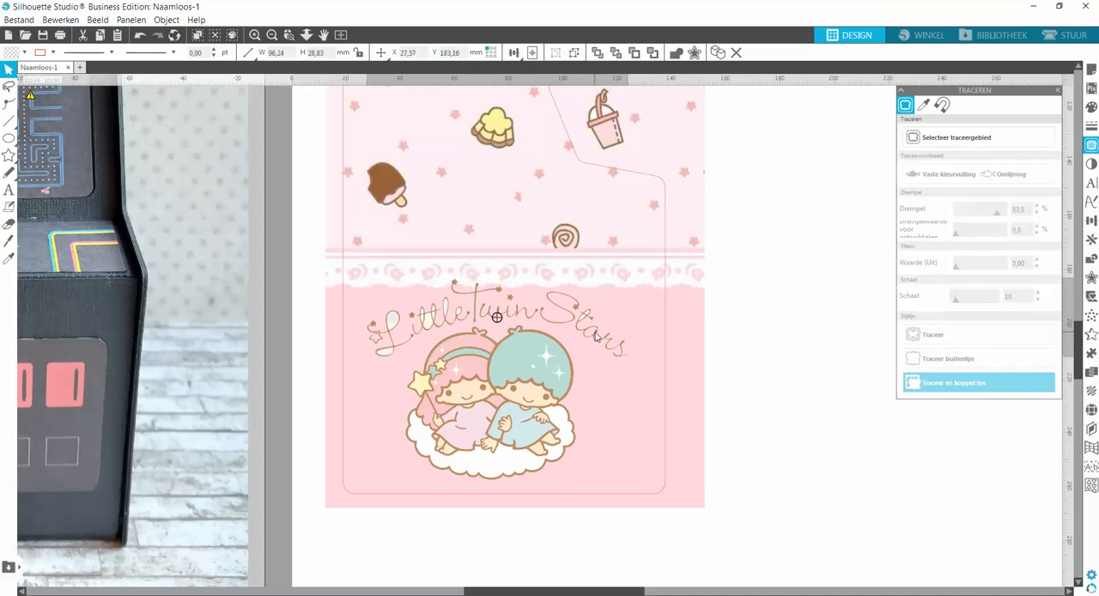
{"action": "left_click", "coordinate": [610, 361]}
{"action": "left_click_drag", "start_coordinate": [523, 436], "coordinate": [539, 443]}
{"action": "left_click", "coordinate": [609, 545]}
{"action": "left_click_drag", "start_coordinate": [618, 591], "coordinate": [612, 592]}
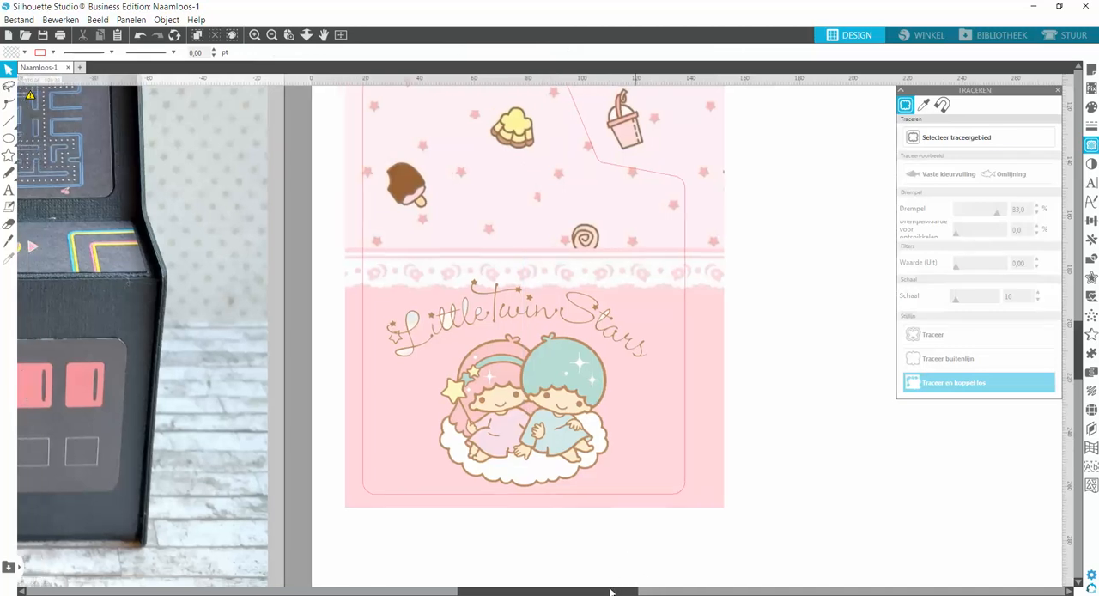
Ungroup the "Little Twin Stars" lettering and inspect the available commands for the separate "tars" piece.
{"action": "left_click", "coordinate": [415, 328]}
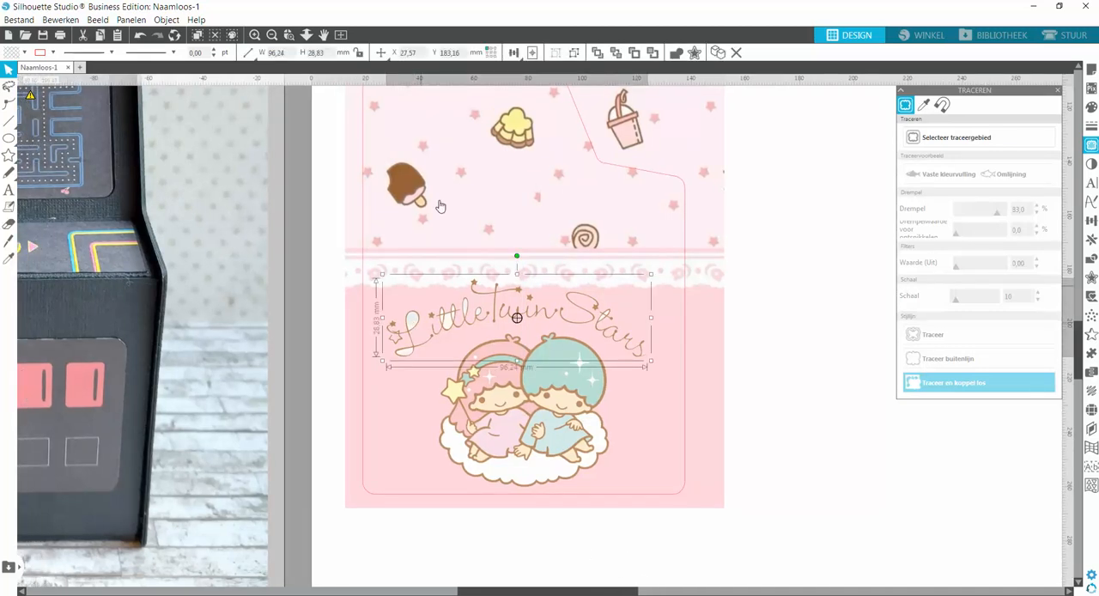
{"action": "left_click", "coordinate": [574, 53]}
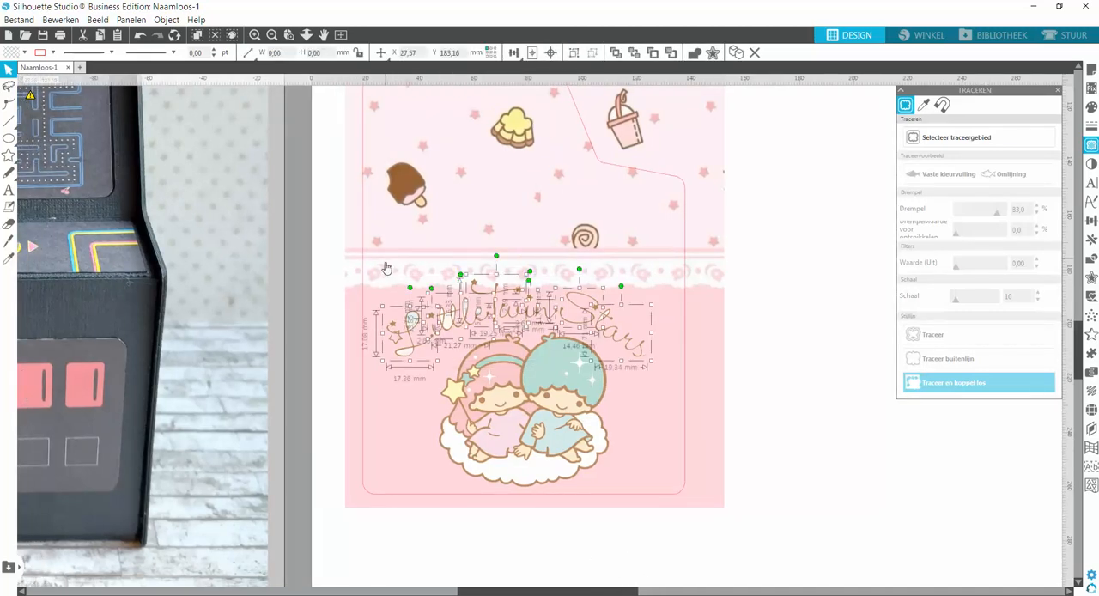
{"action": "left_click", "coordinate": [854, 314]}
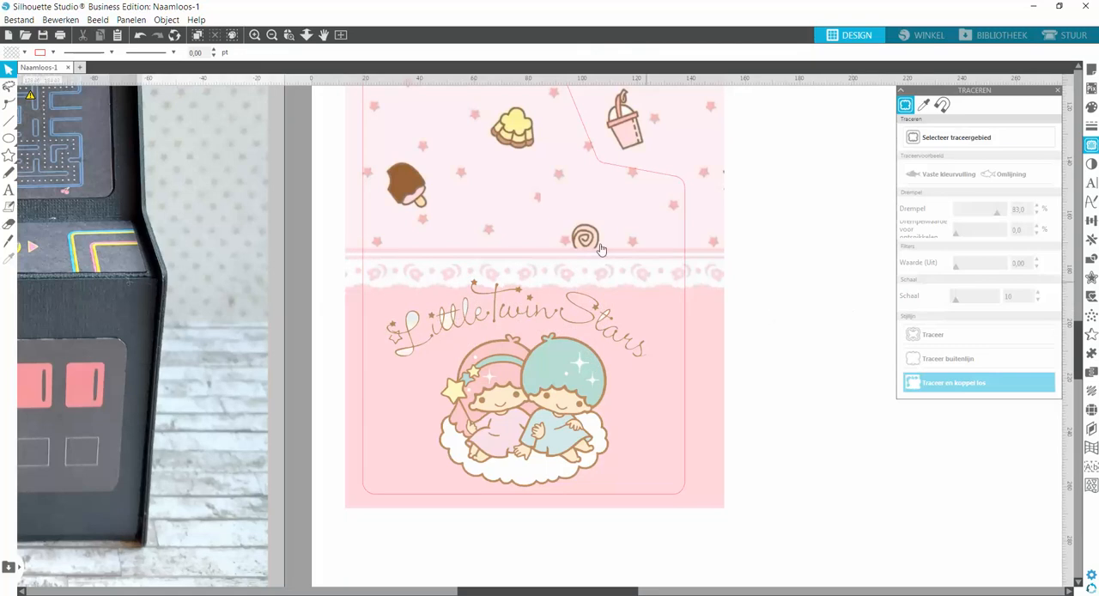
{"action": "left_click", "coordinate": [290, 35]}
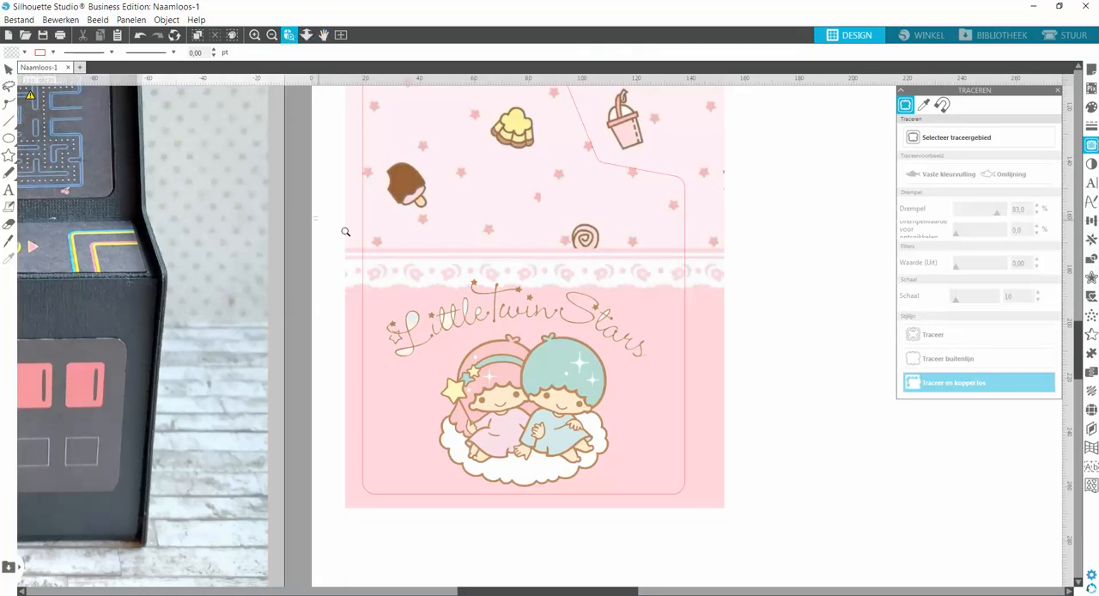
{"action": "left_click_drag", "start_coordinate": [345, 232], "coordinate": [814, 459]}
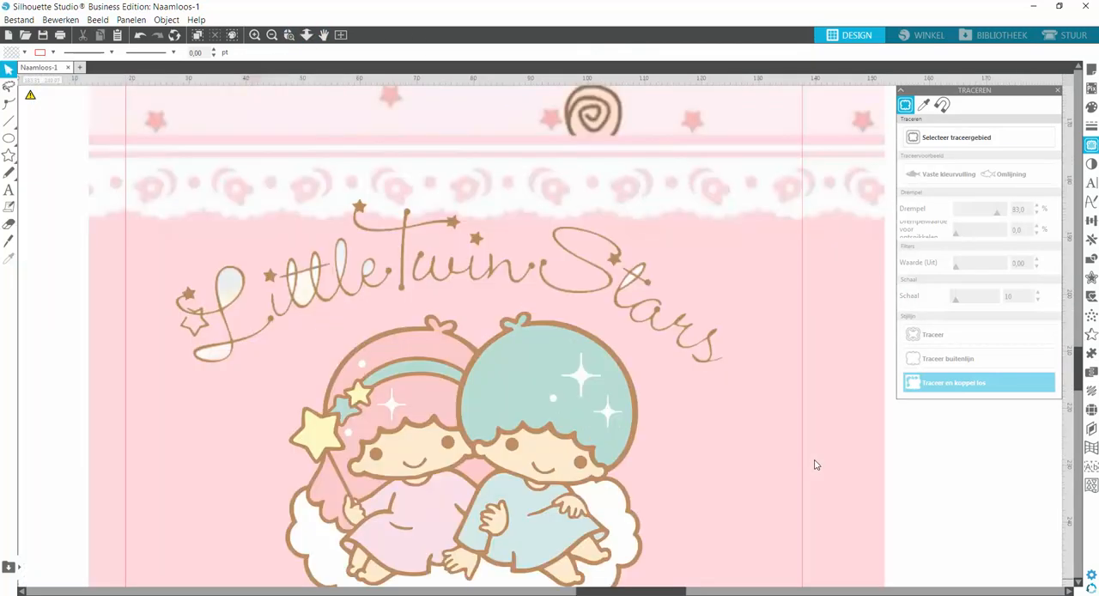
{"action": "left_click", "coordinate": [631, 284]}
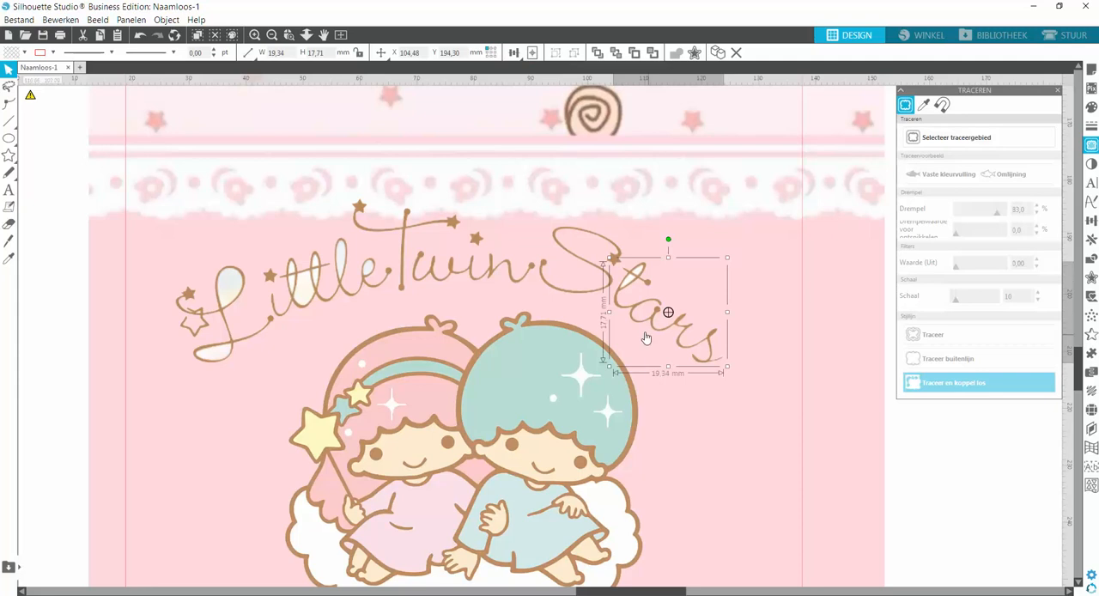
{"action": "right_click", "coordinate": [634, 283]}
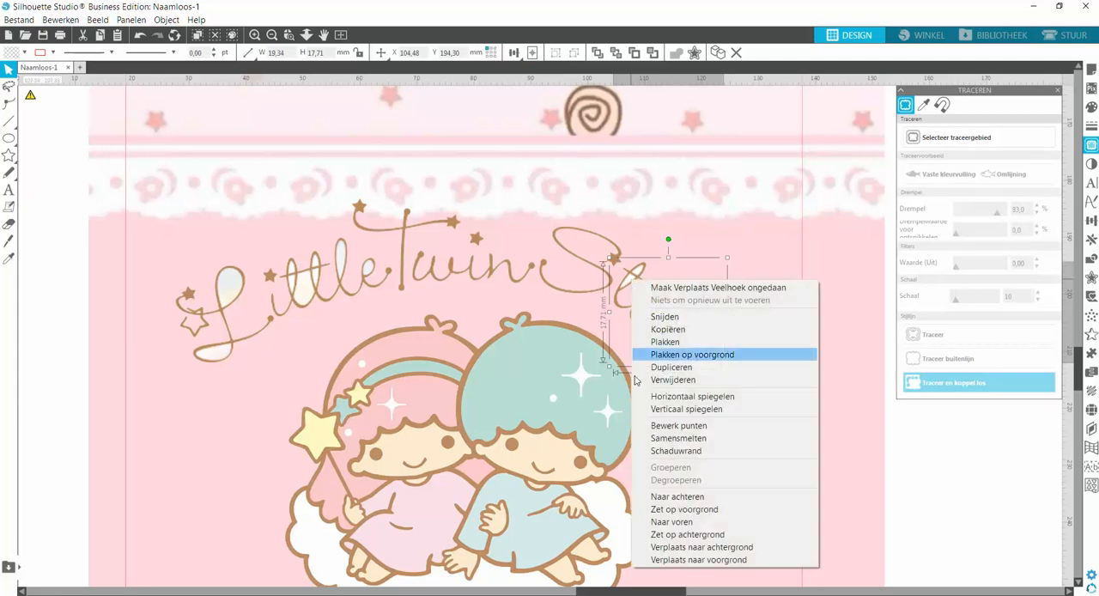
{"action": "left_click", "coordinate": [629, 284]}
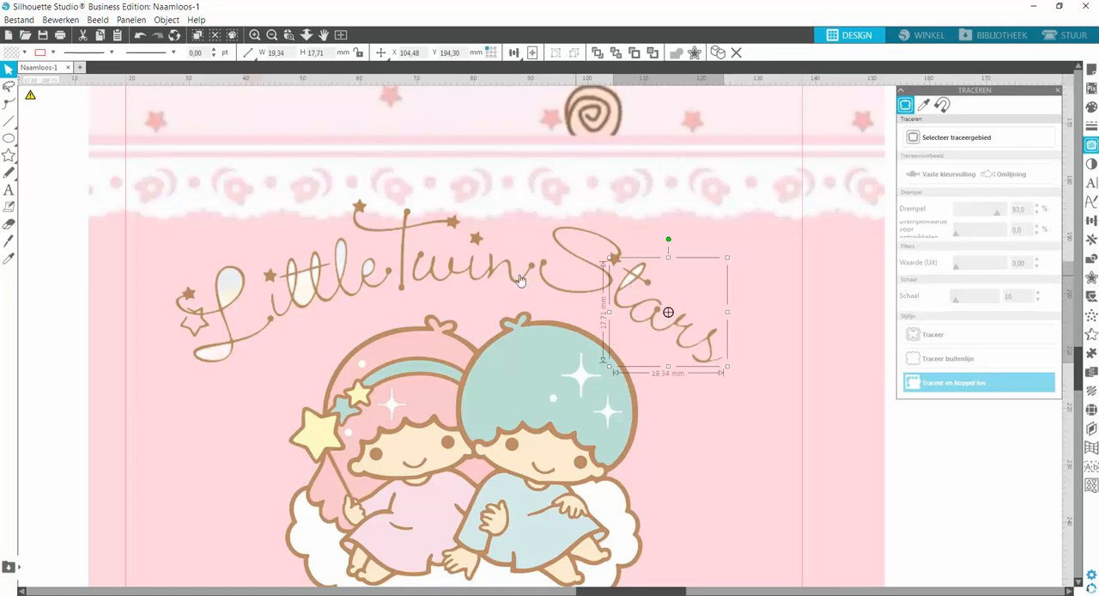
Try filling the "ittle" piece of the lettering with the recently used pink.
{"action": "left_click", "coordinate": [342, 258]}
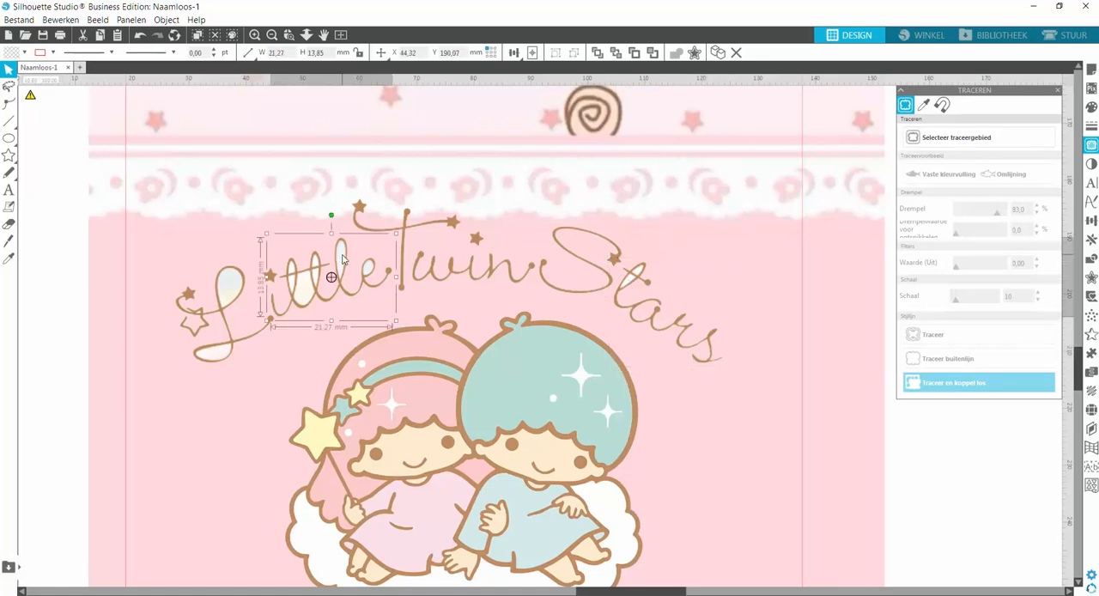
{"action": "left_click", "coordinate": [1091, 107]}
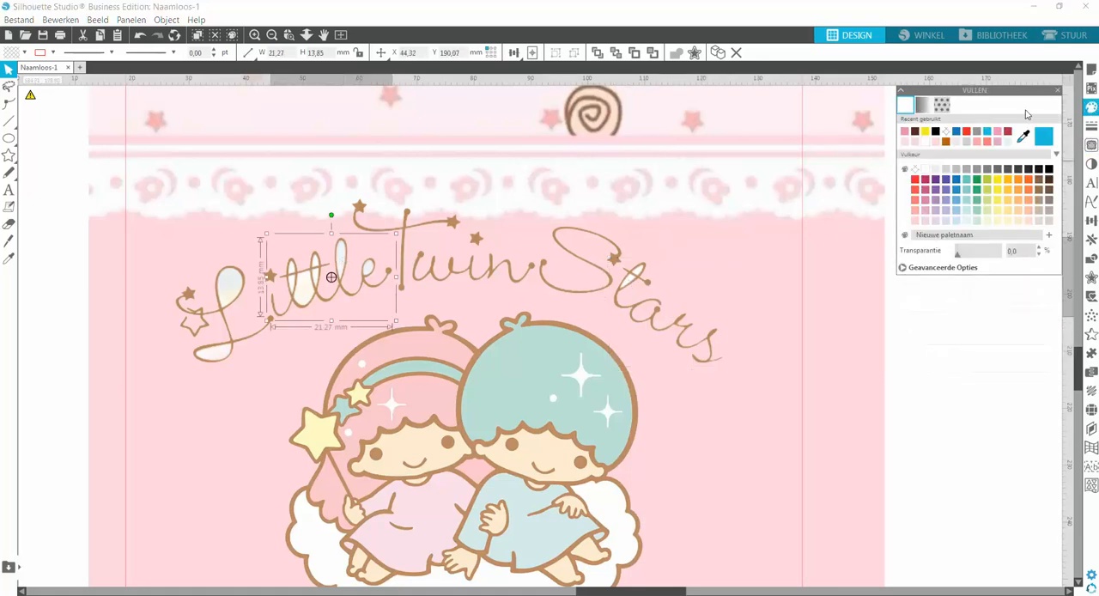
{"action": "left_click", "coordinate": [906, 133]}
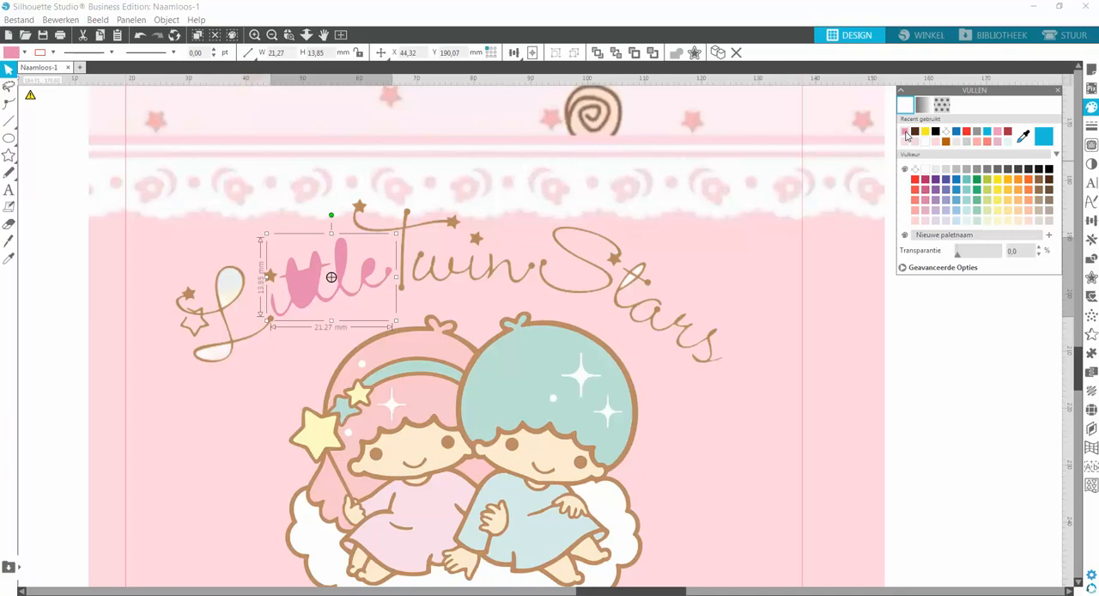
Undo the pink fill and remove the "Little Twin Stars" lettering from the side panel.
{"action": "left_click", "coordinate": [140, 35]}
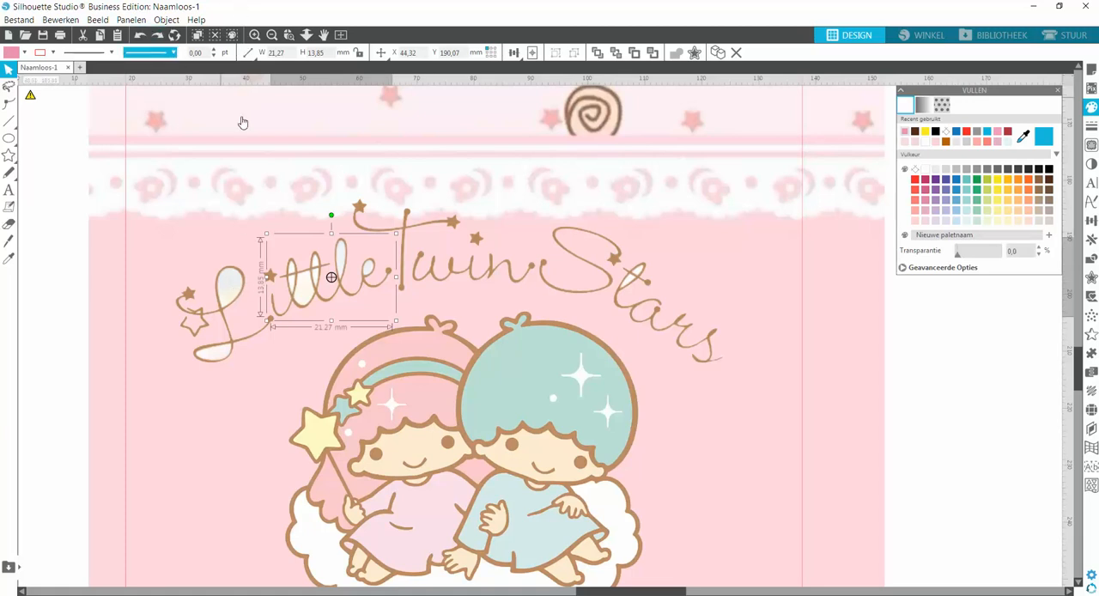
{"action": "left_click", "coordinate": [140, 37]}
{"action": "left_click", "coordinate": [140, 36]}
{"action": "left_click", "coordinate": [140, 36]}
{"action": "left_click", "coordinate": [140, 36]}
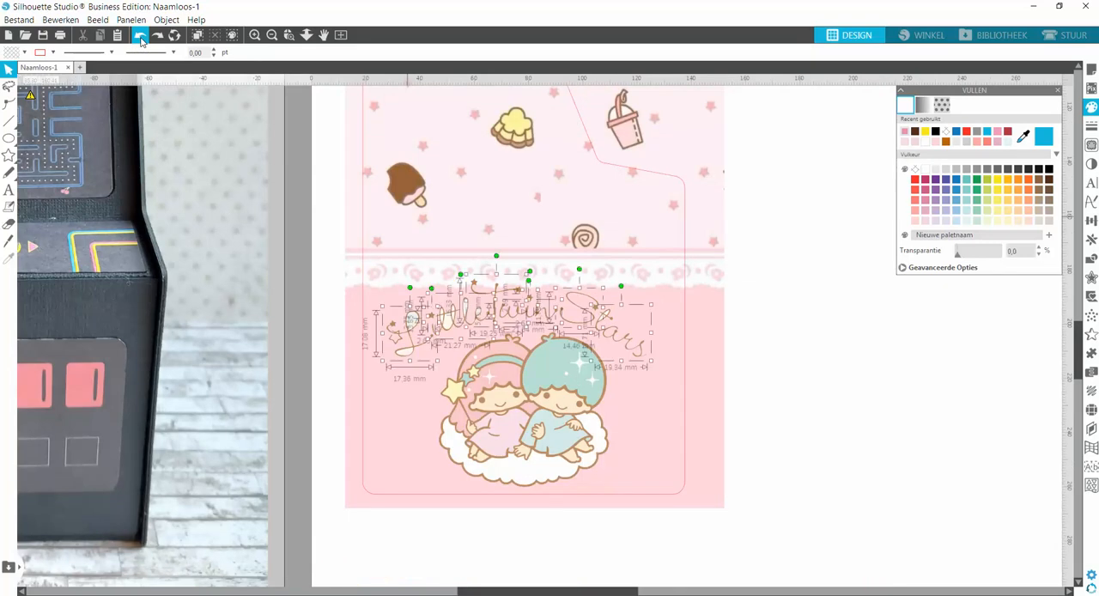
{"action": "left_click", "coordinate": [140, 37]}
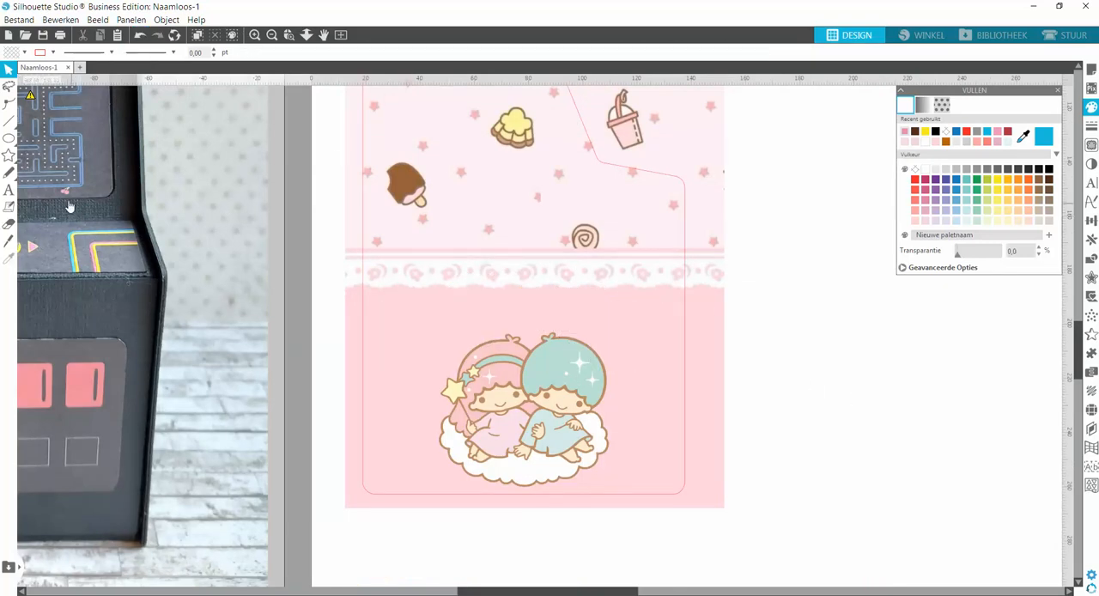
Draw an ellipse about 100 mm wide and 61 mm high around the twins picture, leaving the wallpaper in place.
{"action": "mouse_move", "coordinate": [11, 139]}
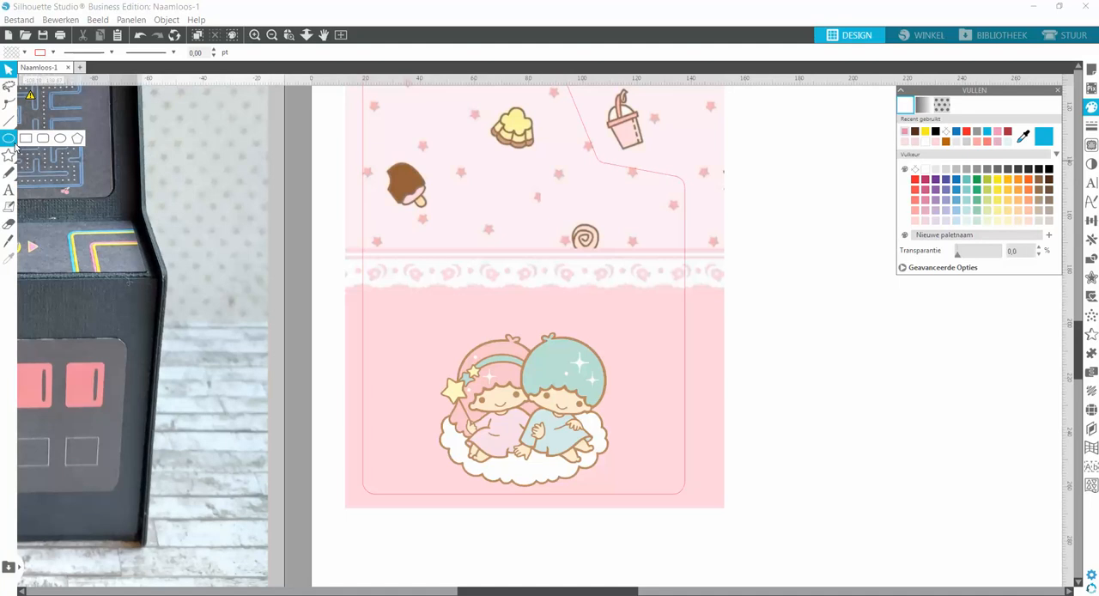
{"action": "left_click", "coordinate": [60, 139]}
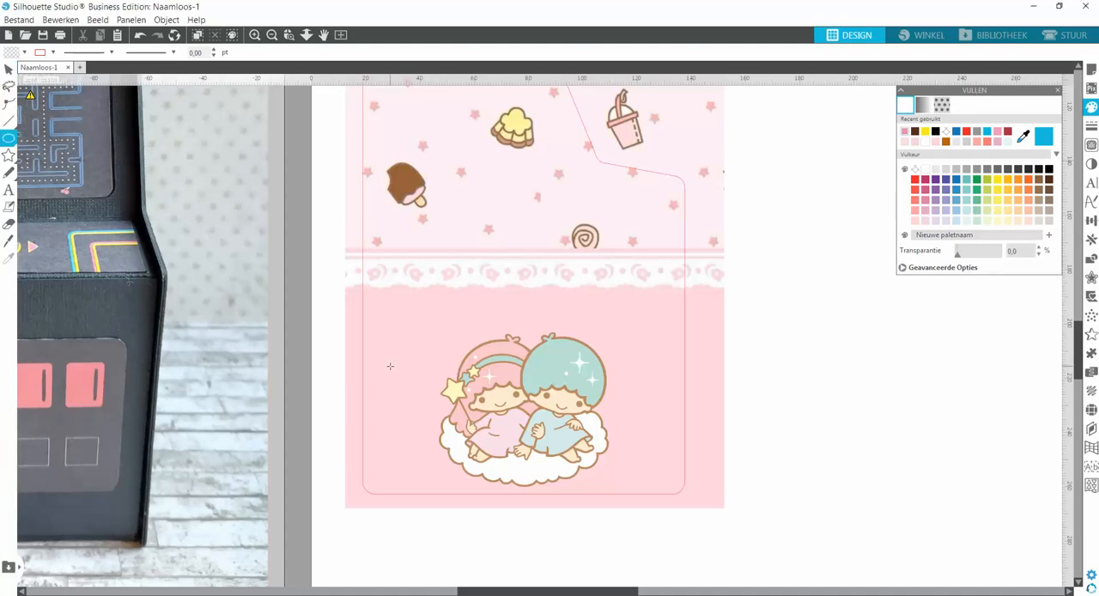
{"action": "left_click_drag", "start_coordinate": [406, 326], "coordinate": [629, 461]}
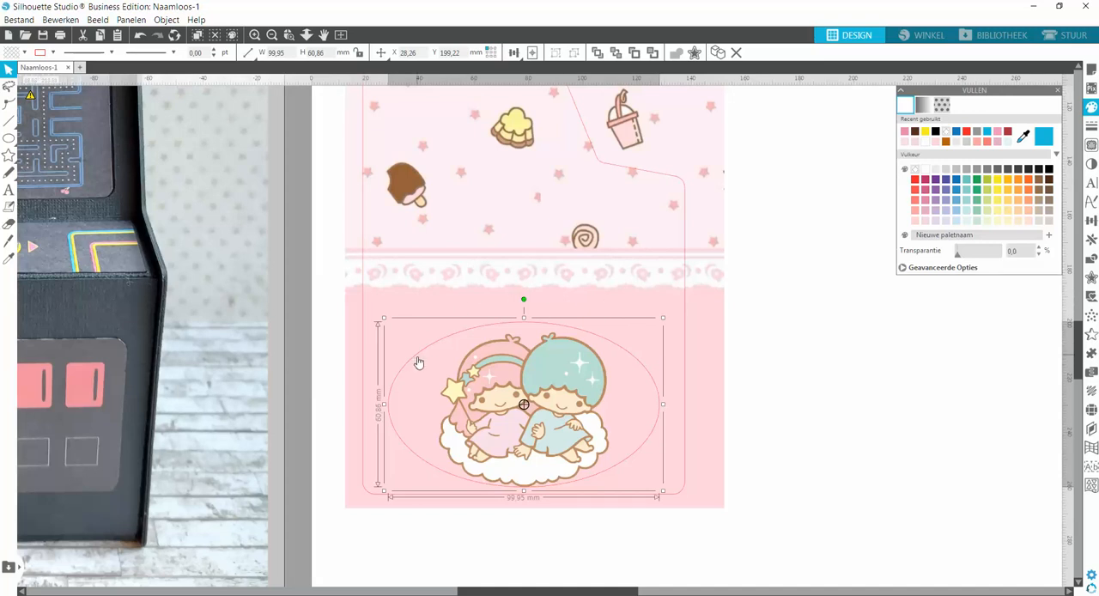
{"action": "left_click_drag", "start_coordinate": [412, 363], "coordinate": [625, 348]}
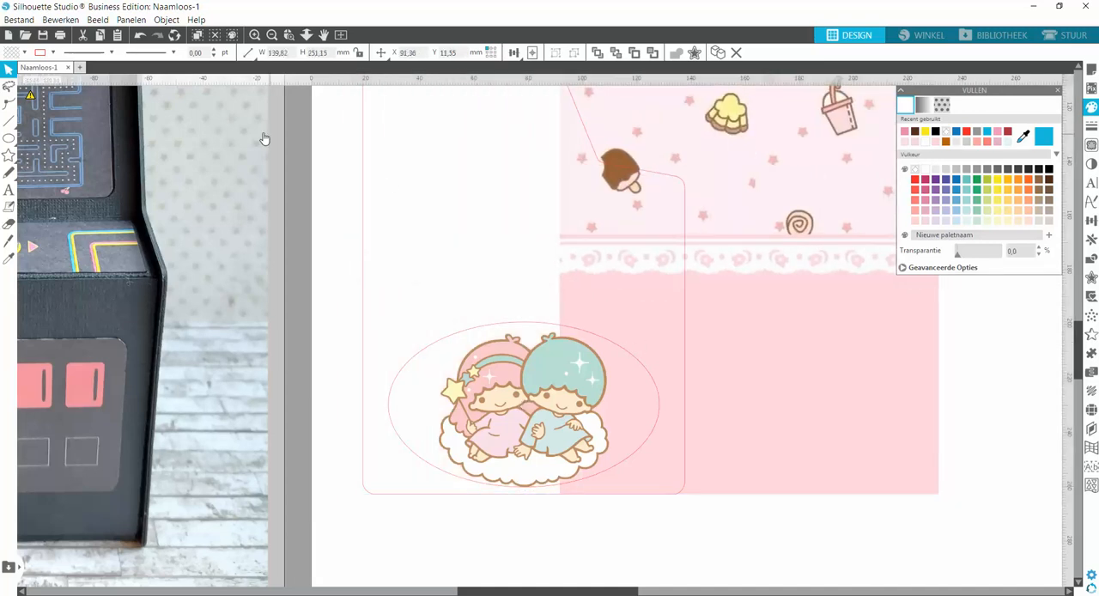
{"action": "left_click", "coordinate": [139, 35]}
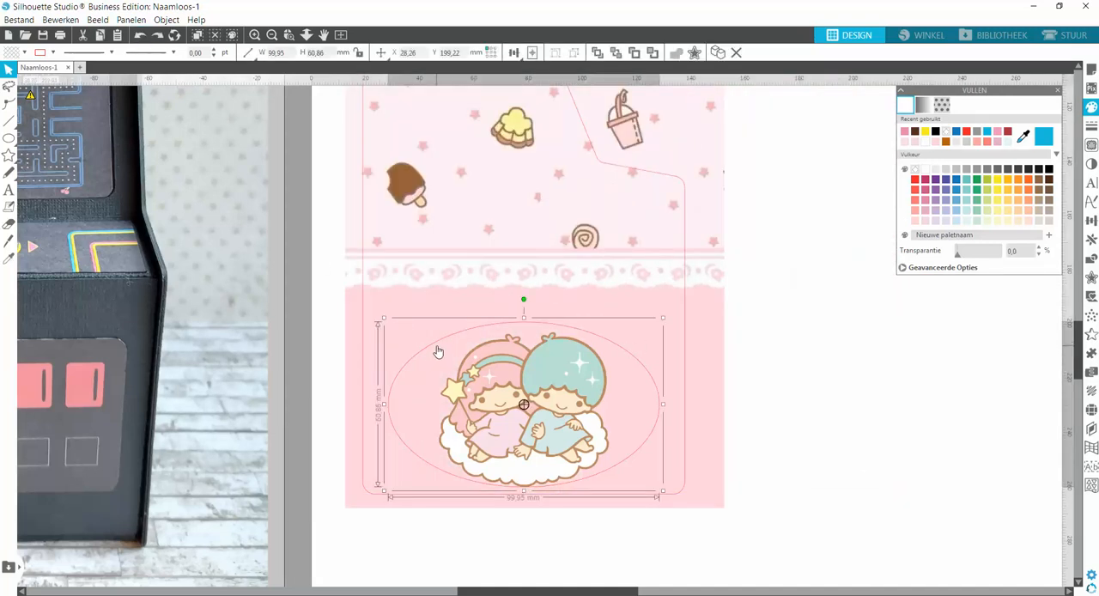
Move the ellipse off the side panel to the blank area of the page beside the wallpaper.
{"action": "left_click_drag", "start_coordinate": [437, 347], "coordinate": [934, 353]}
{"action": "key", "text": "Escape"}
{"action": "left_click_drag", "start_coordinate": [604, 592], "coordinate": [717, 592]}
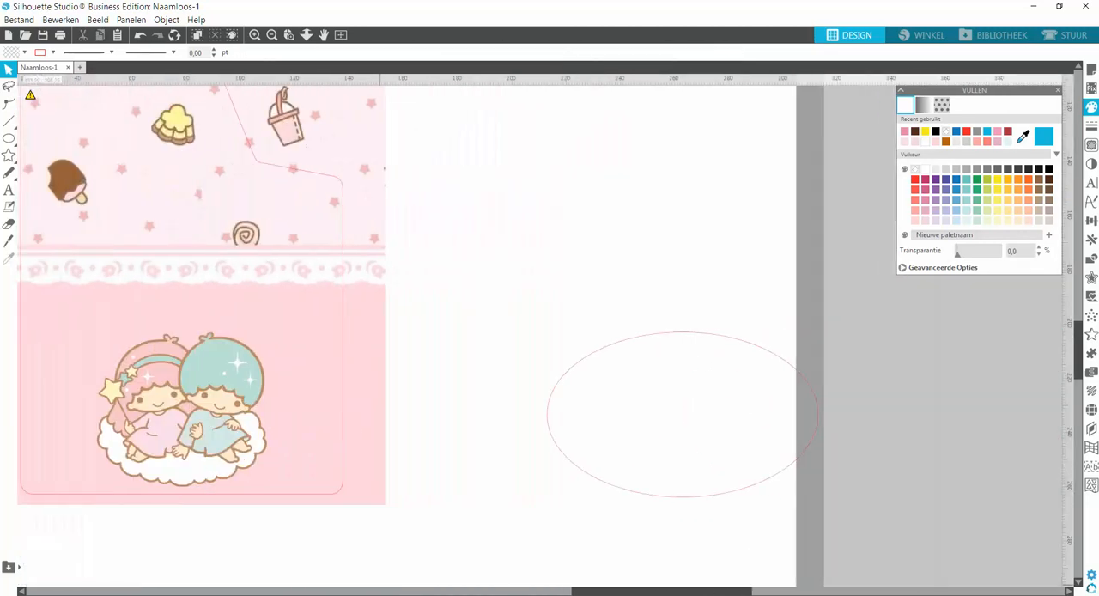
{"action": "left_click_drag", "start_coordinate": [672, 500], "coordinate": [553, 468]}
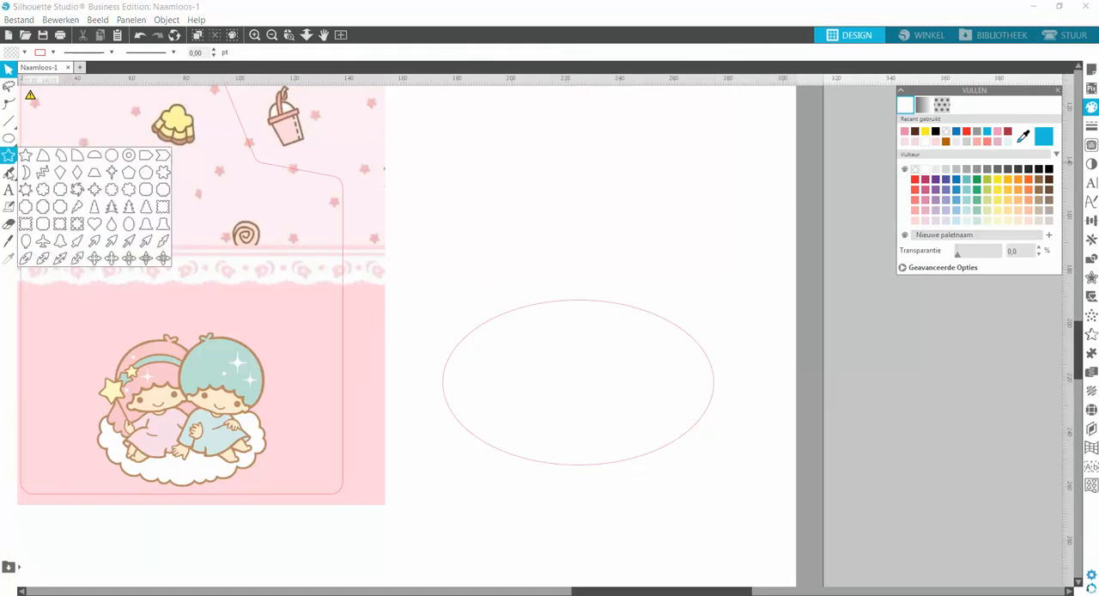
Add the text "Little Twin Stars" in Arial Unicode MS at 72 pt and place it above the ellipse.
{"action": "left_click", "coordinate": [9, 190]}
{"action": "left_click", "coordinate": [466, 220]}
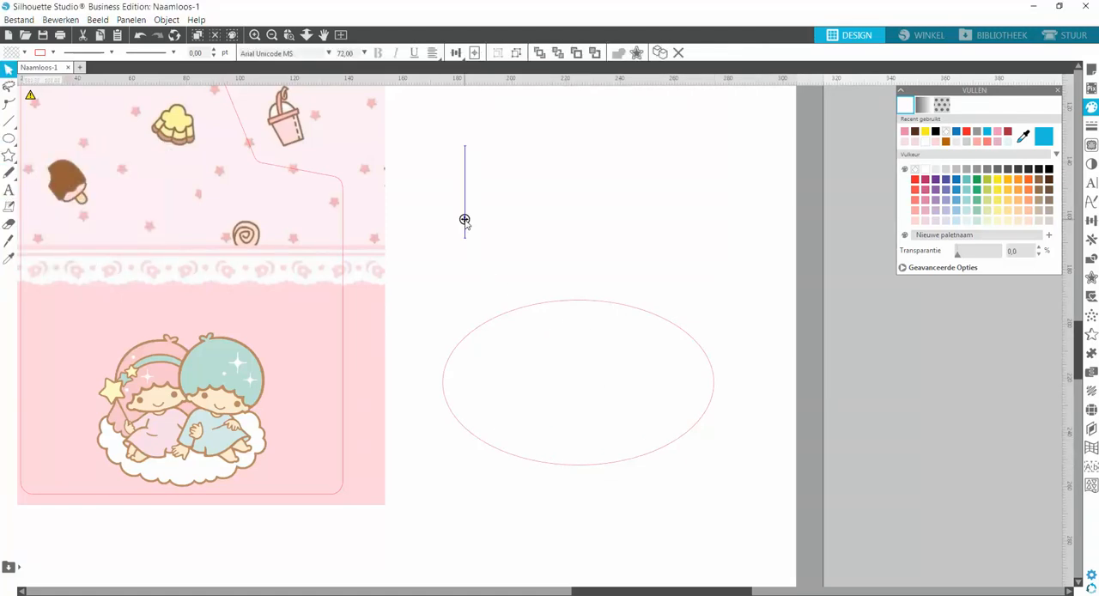
{"action": "type", "text": "Li"}
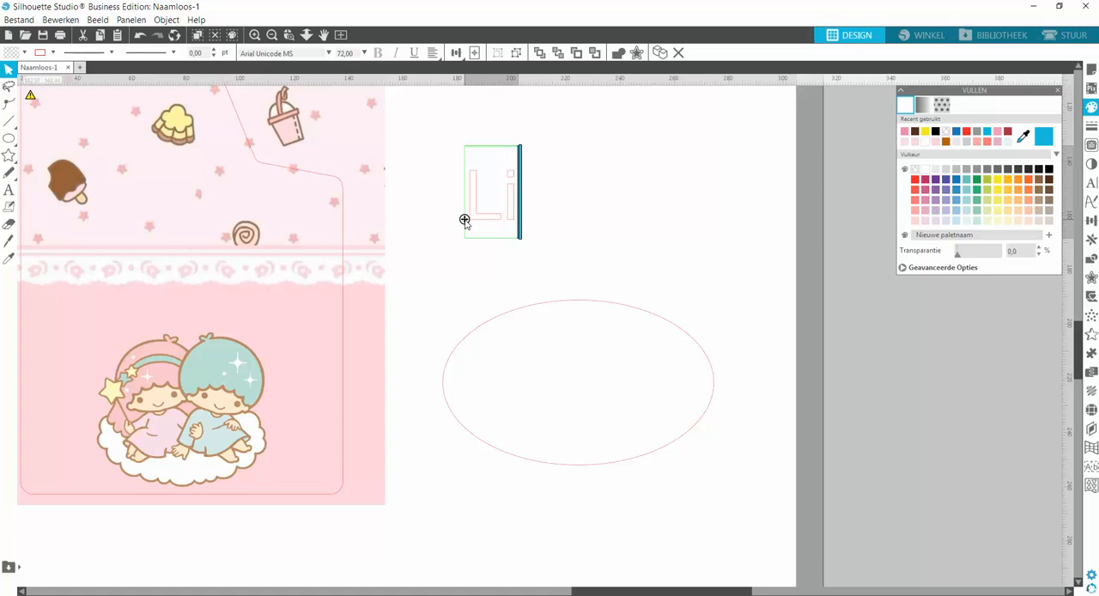
{"action": "type", "text": "ttle T"}
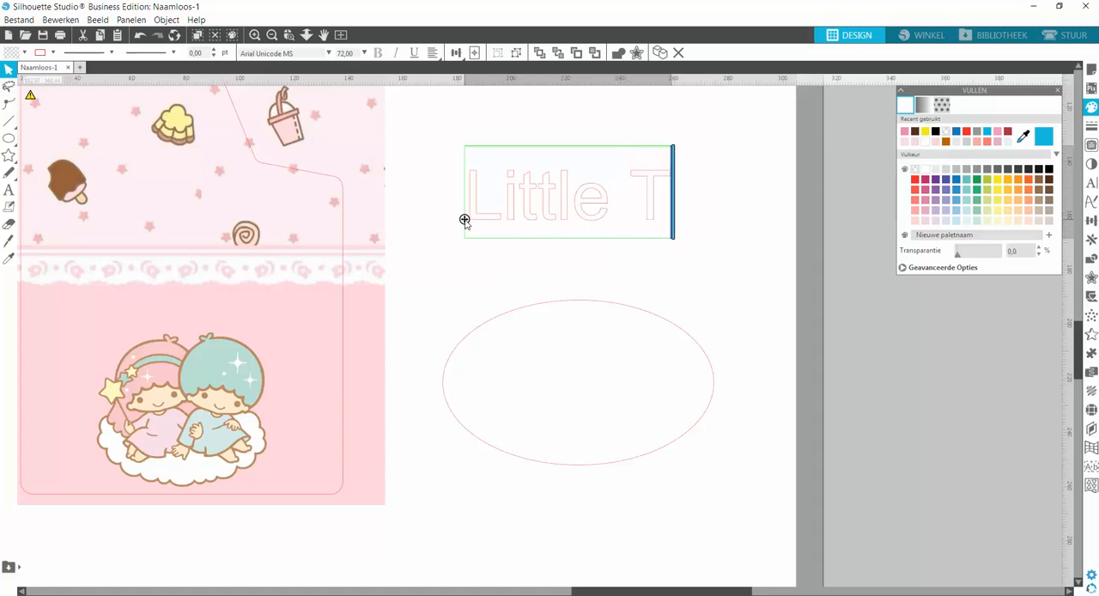
{"action": "type", "text": "win Sta"}
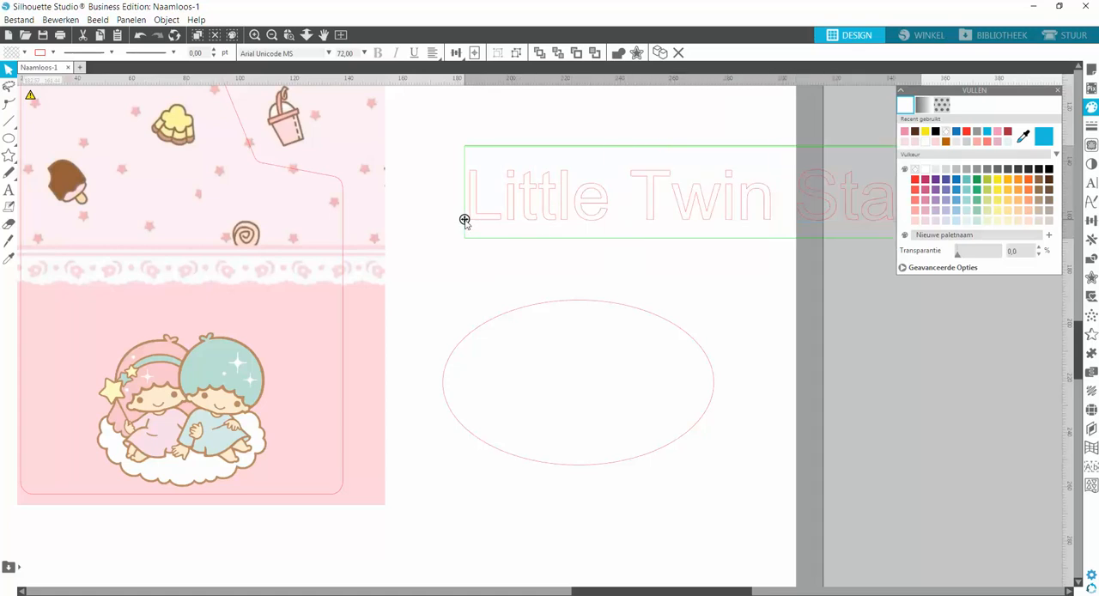
{"action": "left_click", "coordinate": [633, 243]}
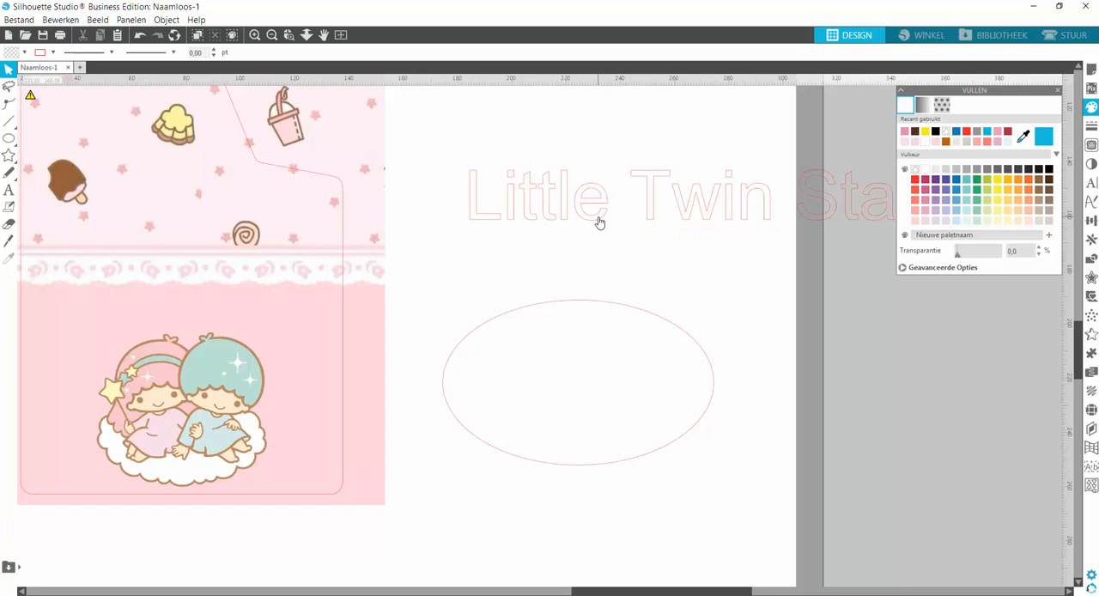
{"action": "left_click_drag", "start_coordinate": [596, 223], "coordinate": [529, 226]}
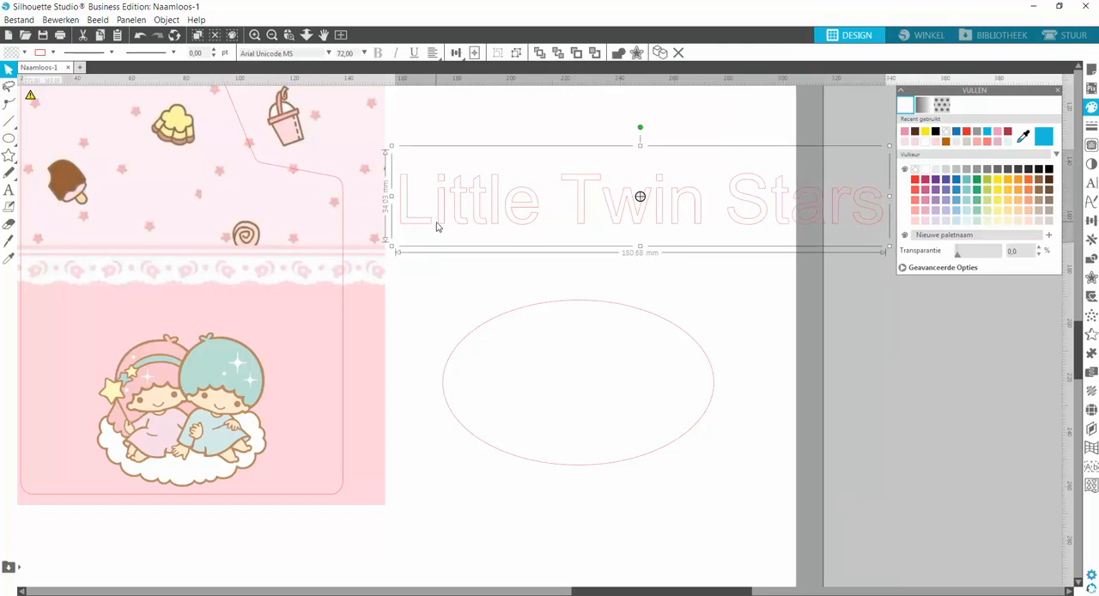
Open the "Little Twin Stars" text for editing and select all its characters.
{"action": "double_click", "coordinate": [873, 224]}
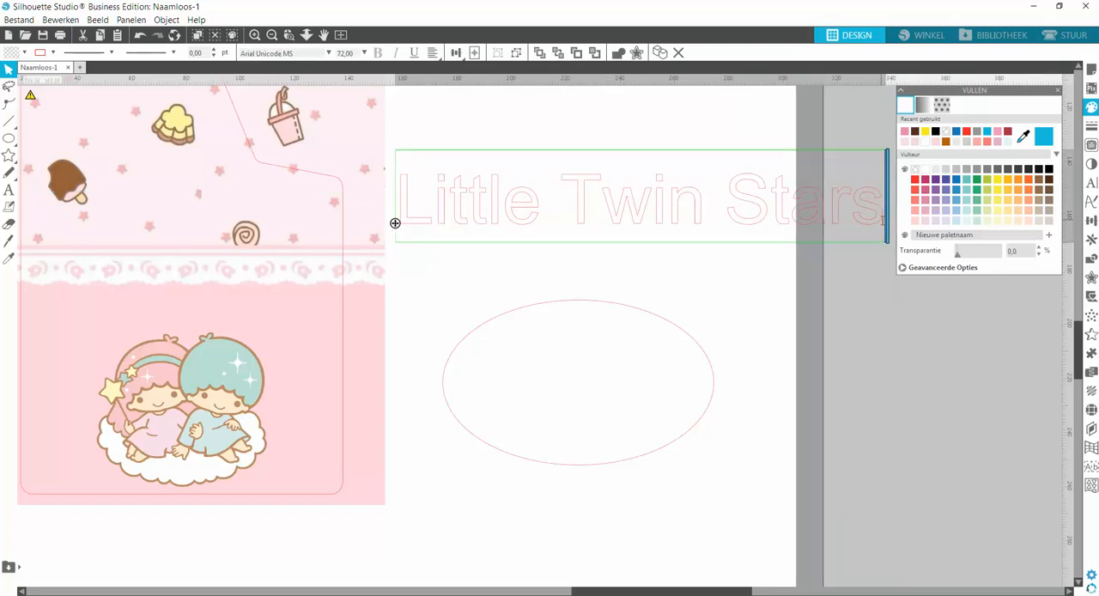
{"action": "left_click_drag", "start_coordinate": [882, 221], "coordinate": [408, 212]}
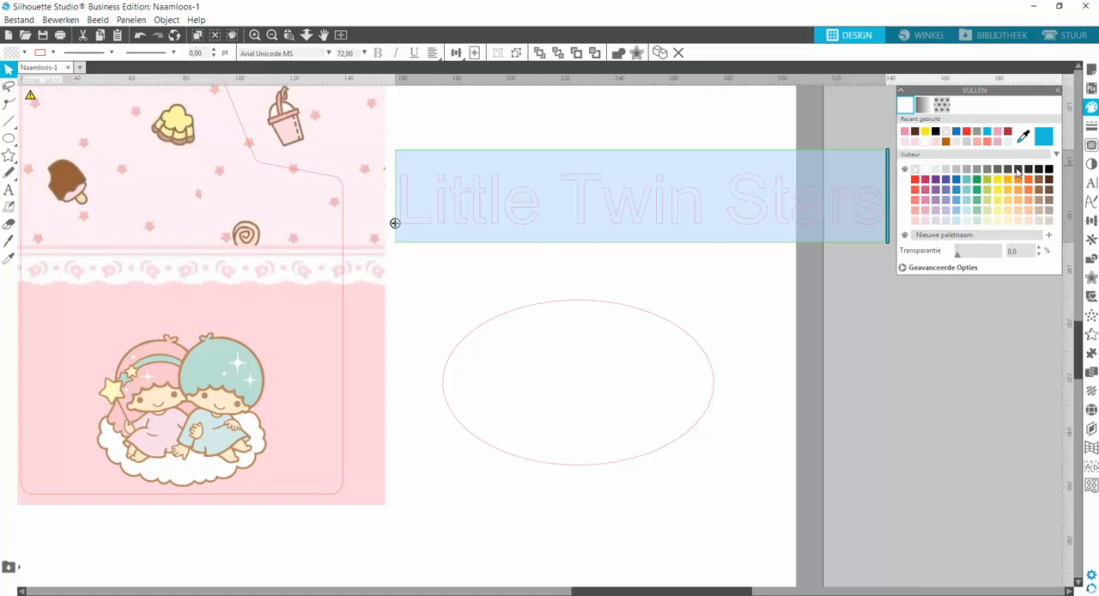
Color the "Little Twin Stars" lettering pale pink, both fill and outline.
{"action": "left_click", "coordinate": [927, 222]}
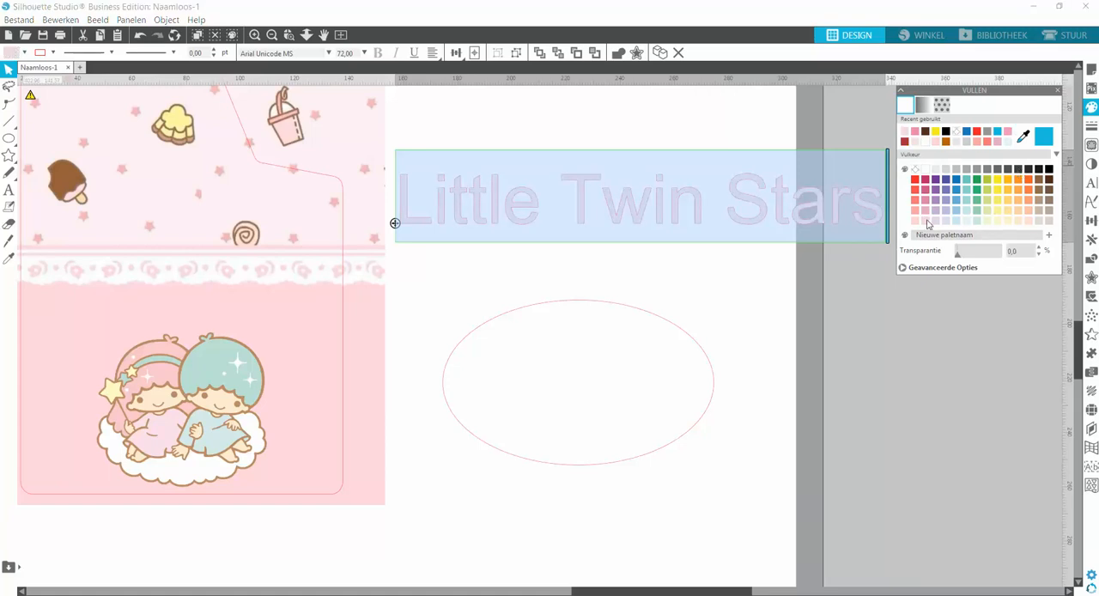
{"action": "left_click", "coordinate": [1092, 127]}
{"action": "left_click", "coordinate": [924, 105]}
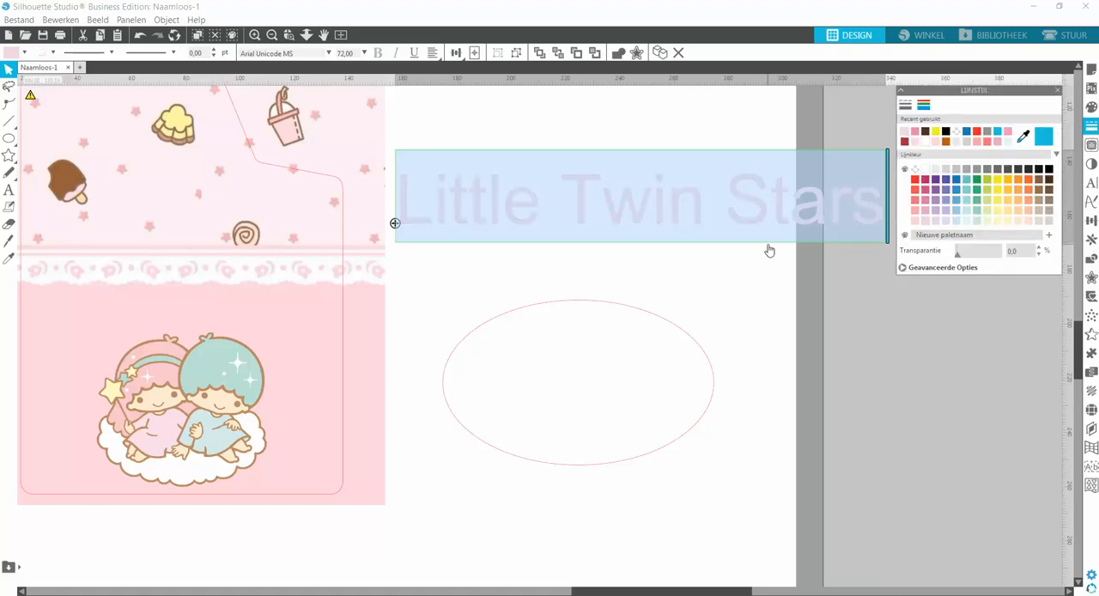
Try the fonts Golden Hills DEMO and Amigos on the "Little Twin Stars" text.
{"action": "left_click", "coordinate": [1093, 184]}
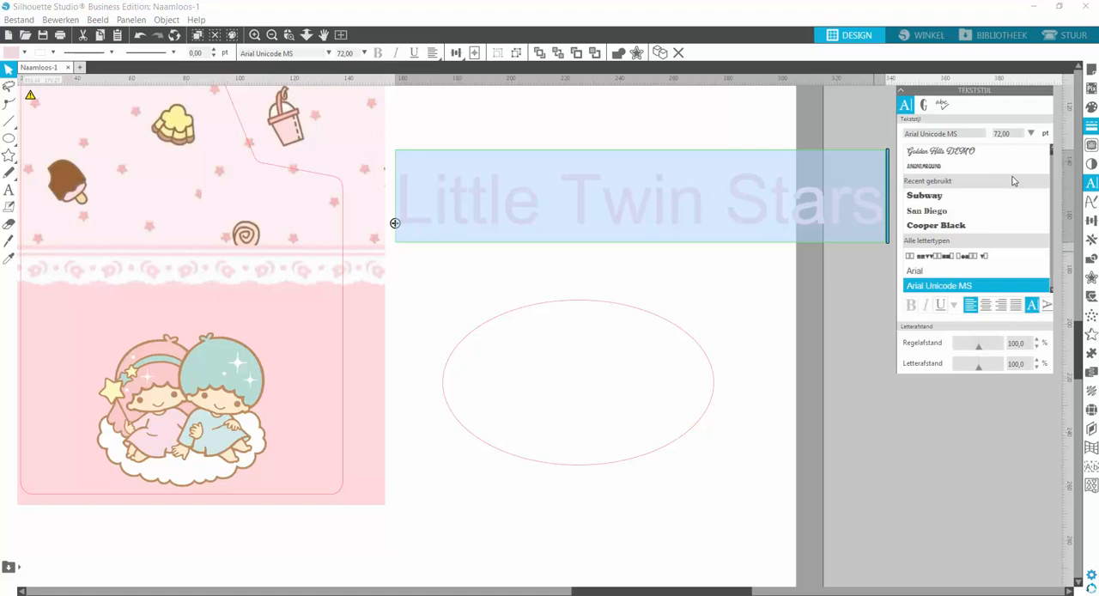
{"action": "left_click", "coordinate": [941, 152]}
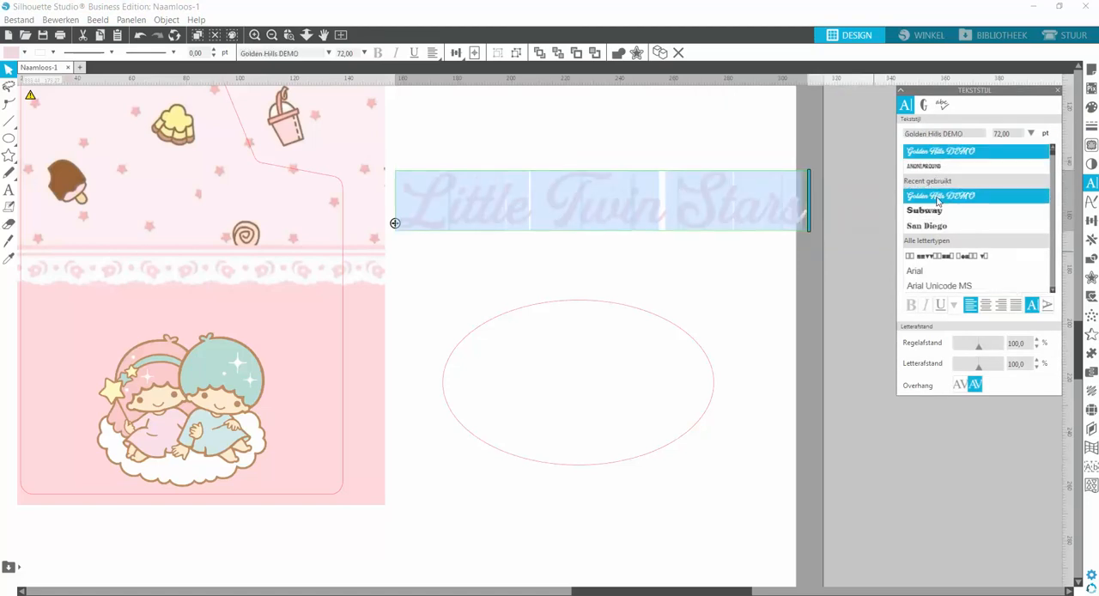
{"action": "scroll", "coordinate": [938, 202], "scroll_direction": "down", "scroll_amount": 10}
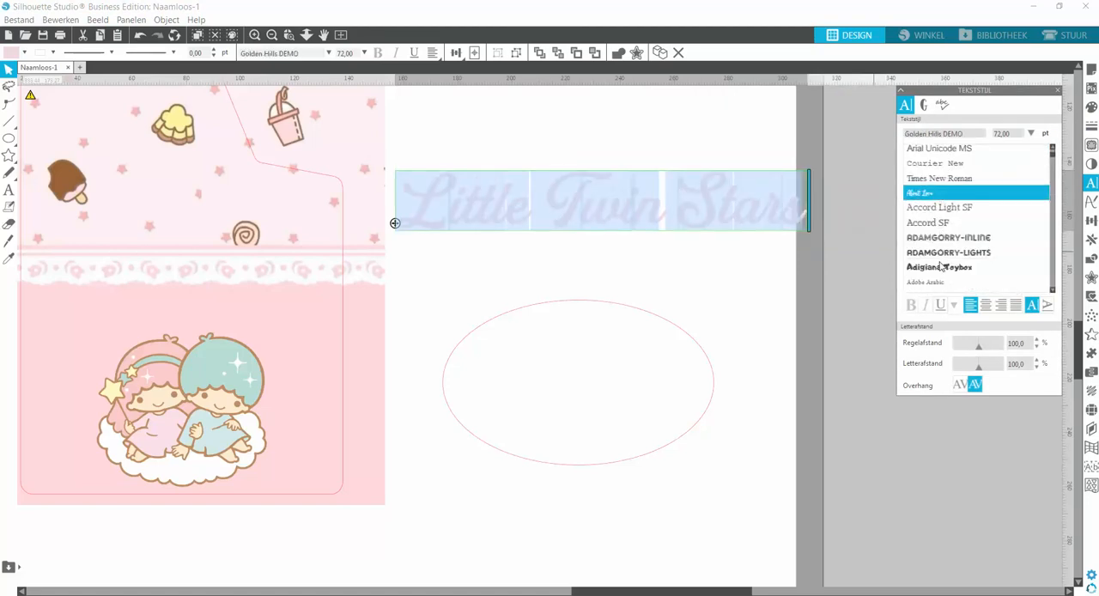
{"action": "scroll", "coordinate": [939, 266], "scroll_direction": "down", "scroll_amount": 6}
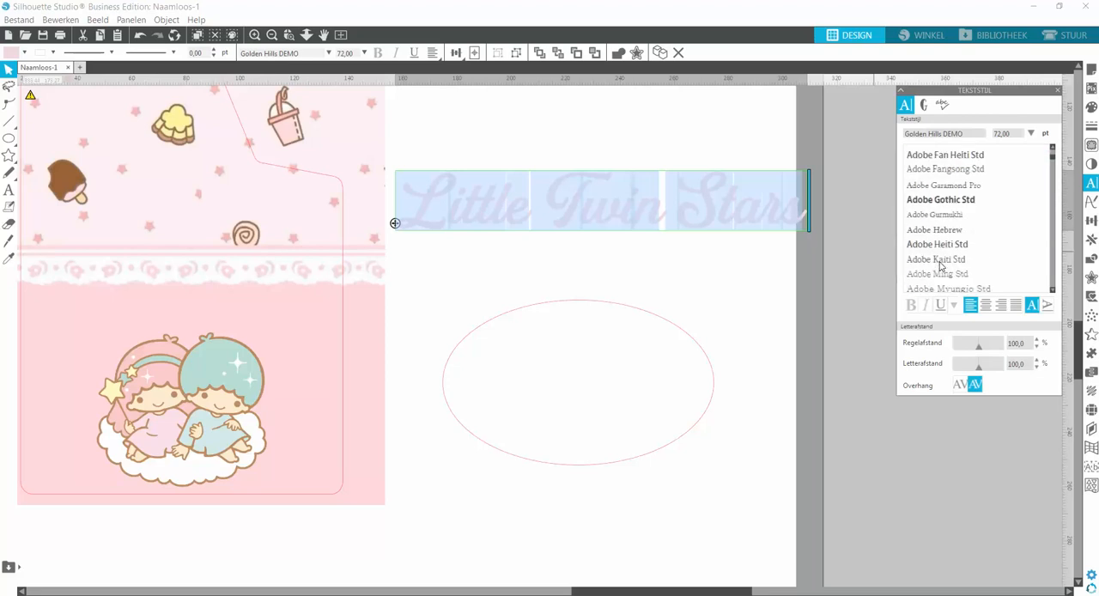
{"action": "scroll", "coordinate": [940, 267], "scroll_direction": "down", "scroll_amount": 3}
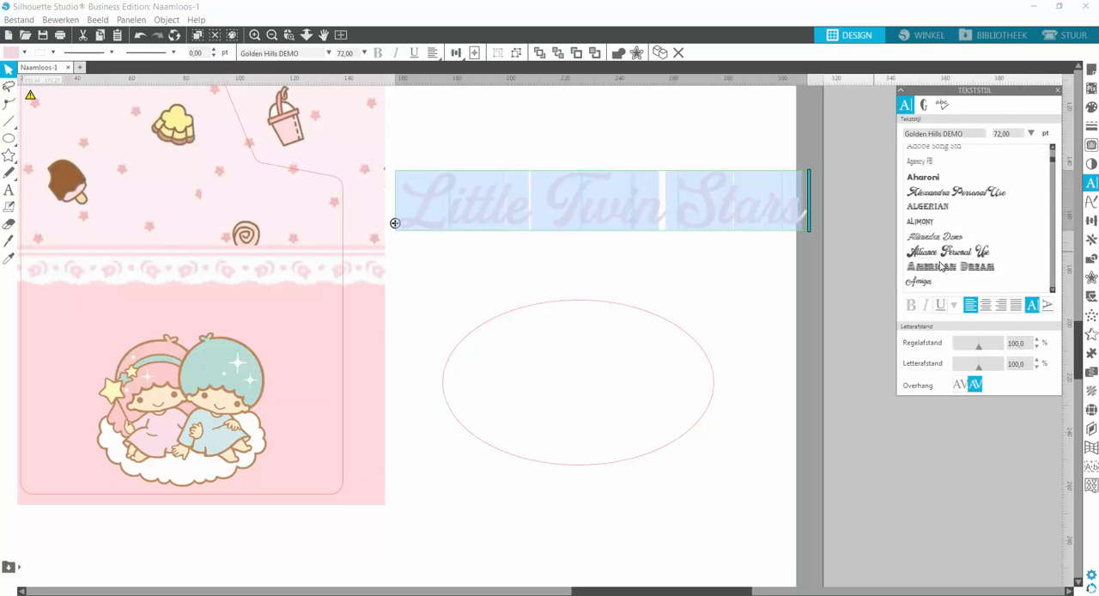
{"action": "scroll", "coordinate": [941, 267], "scroll_direction": "down", "scroll_amount": 1}
{"action": "left_click", "coordinate": [930, 249]}
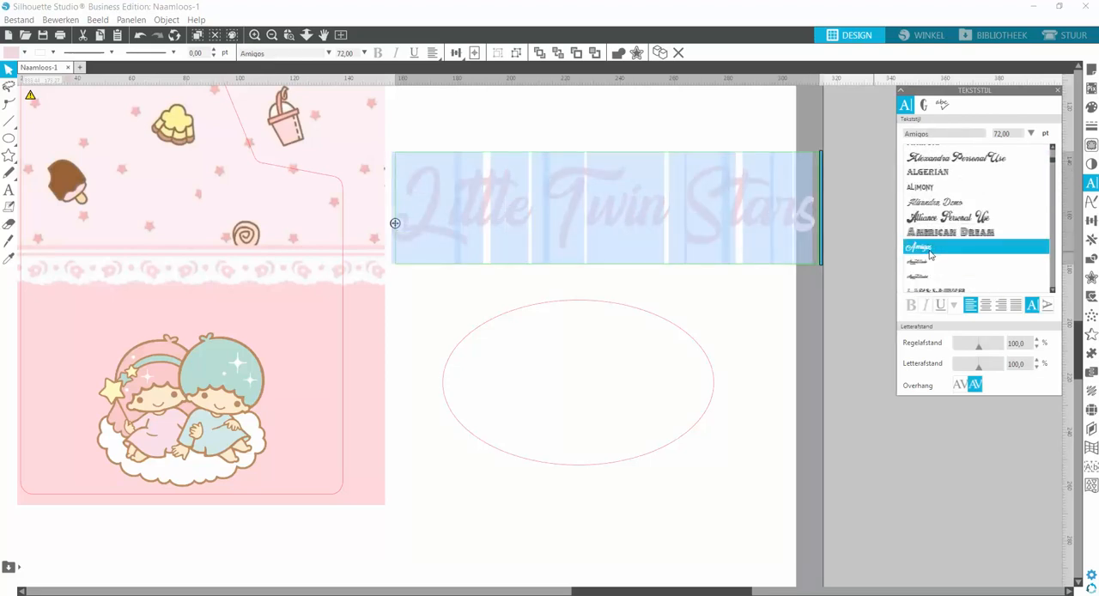
Try the fonts Ancestory SF and Back to Black Demo on the lettering.
{"action": "scroll", "coordinate": [930, 253], "scroll_direction": "down", "scroll_amount": 2}
{"action": "left_click", "coordinate": [930, 242]}
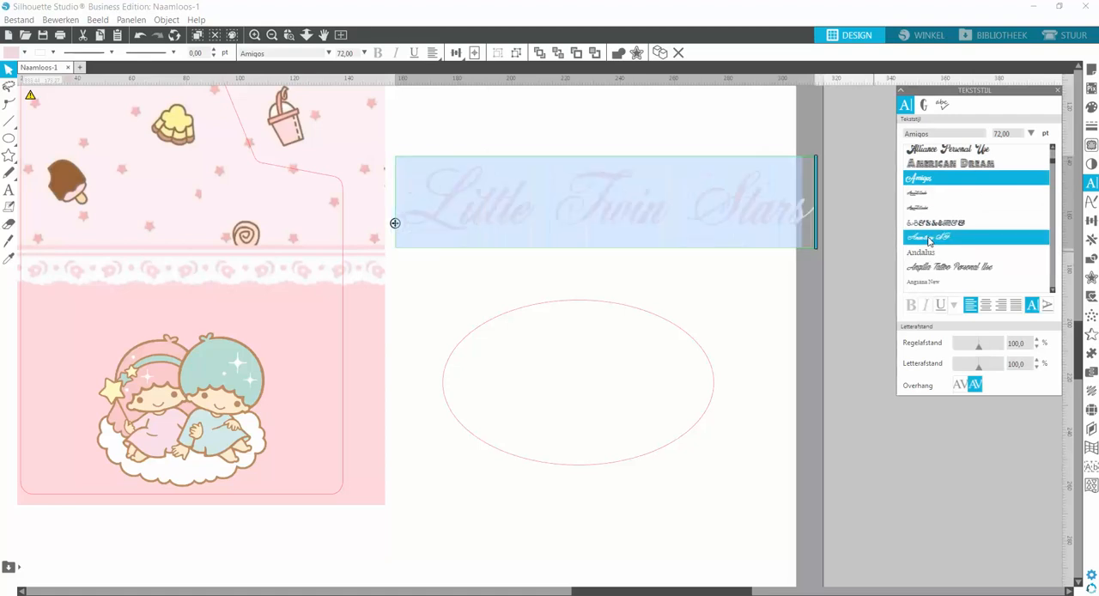
{"action": "scroll", "coordinate": [929, 258], "scroll_direction": "down", "scroll_amount": 2}
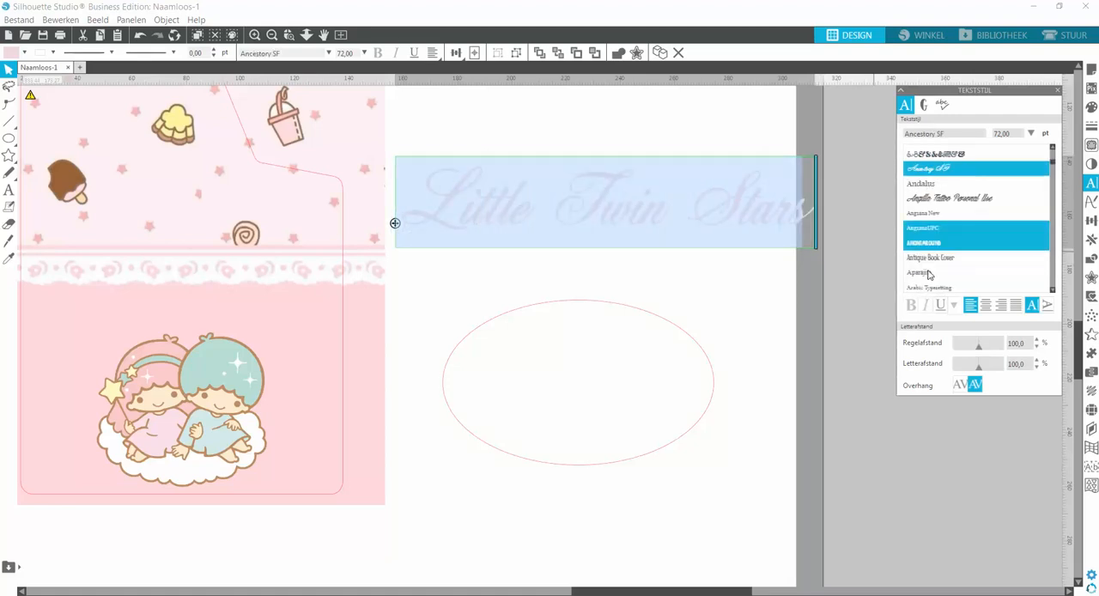
{"action": "scroll", "coordinate": [929, 273], "scroll_direction": "down", "scroll_amount": 2}
{"action": "scroll", "coordinate": [928, 250], "scroll_direction": "down", "scroll_amount": 3}
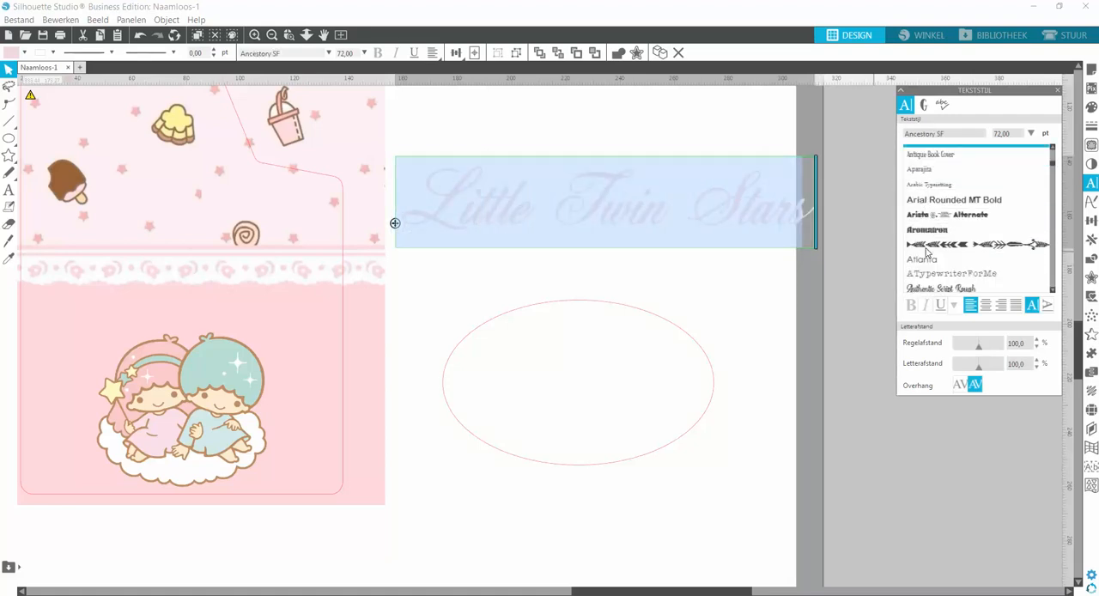
{"action": "left_click", "coordinate": [935, 251]}
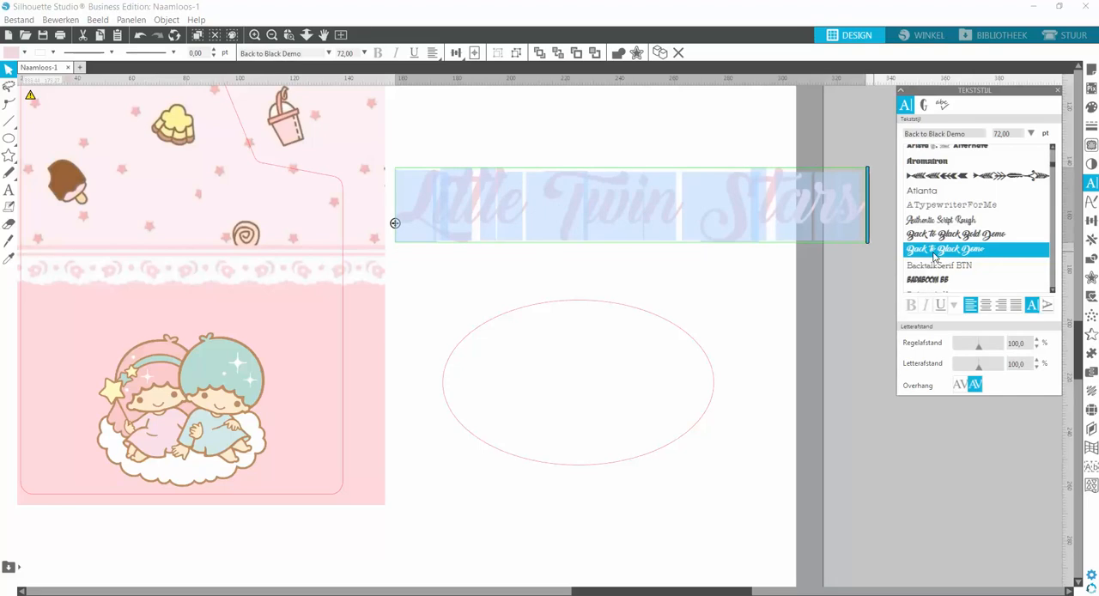
Try the fonts Beredith Personal Use, Bermuda Script and Bradley Hand ITC on the lettering.
{"action": "scroll", "coordinate": [928, 254], "scroll_direction": "down", "scroll_amount": 4}
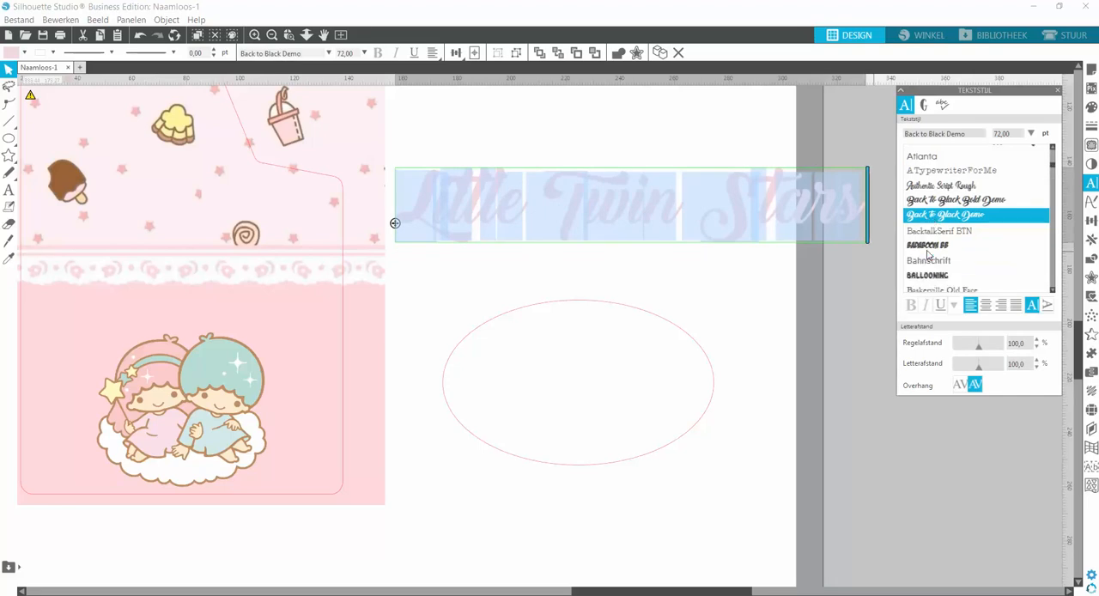
{"action": "left_click", "coordinate": [924, 277]}
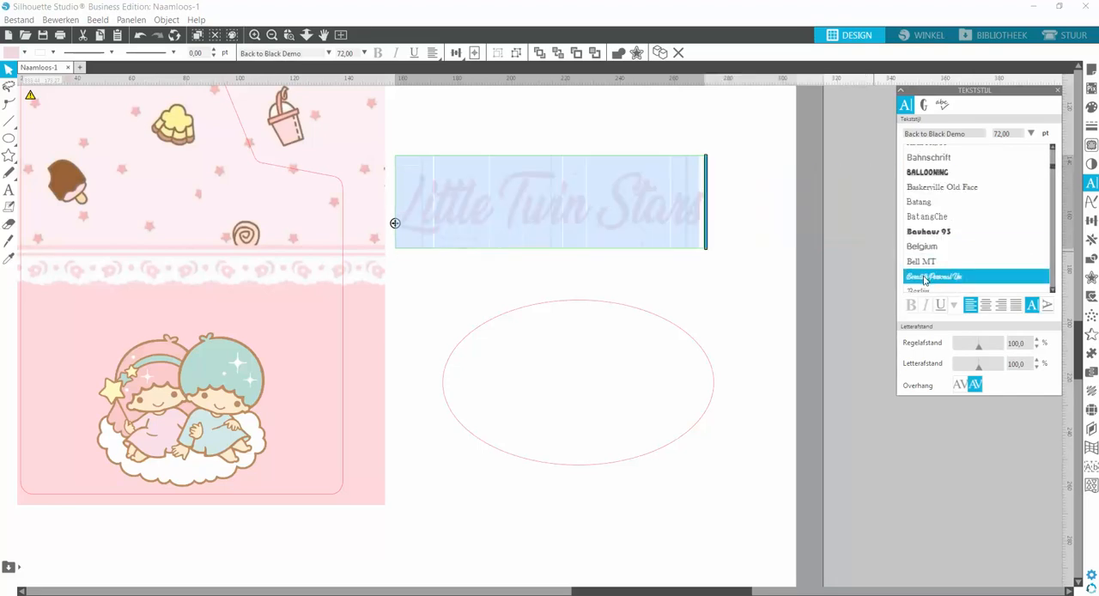
{"action": "scroll", "coordinate": [925, 280], "scroll_direction": "down", "scroll_amount": 3}
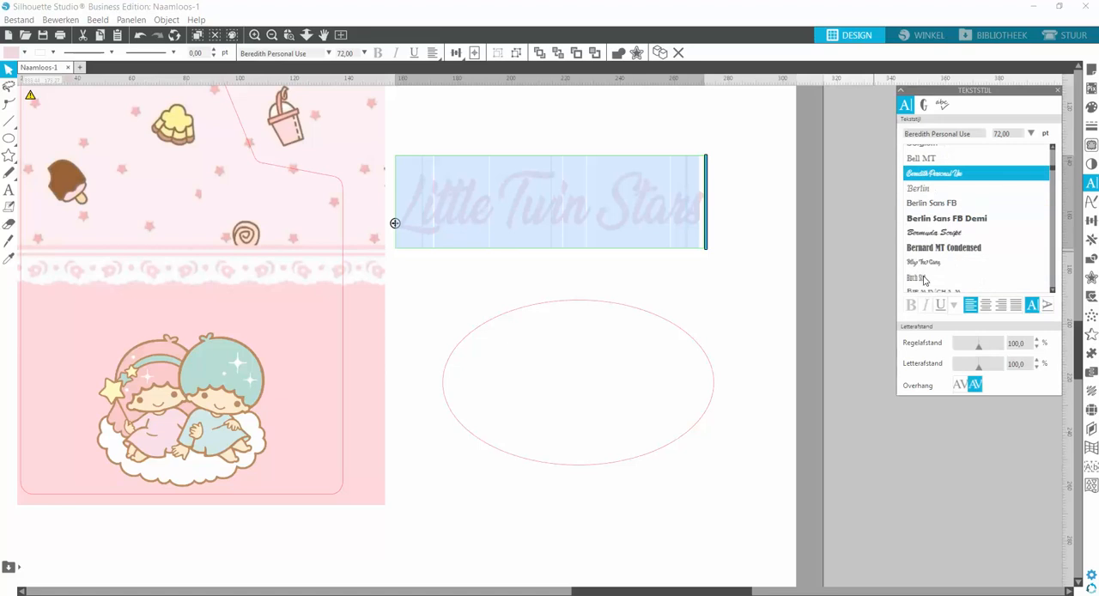
{"action": "left_click", "coordinate": [925, 235]}
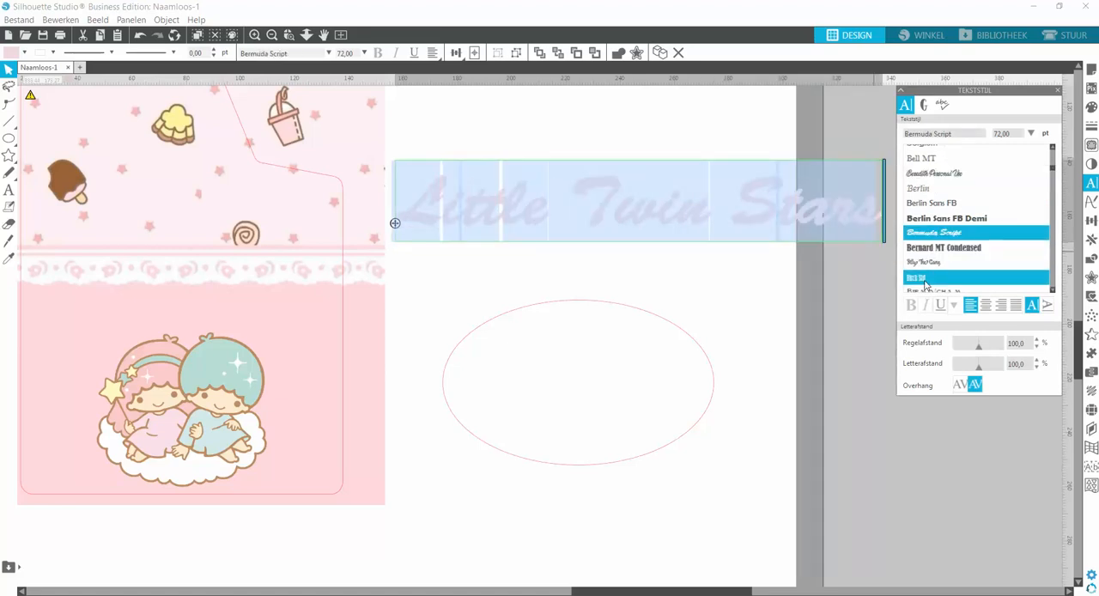
{"action": "scroll", "coordinate": [925, 283], "scroll_direction": "down", "scroll_amount": 8}
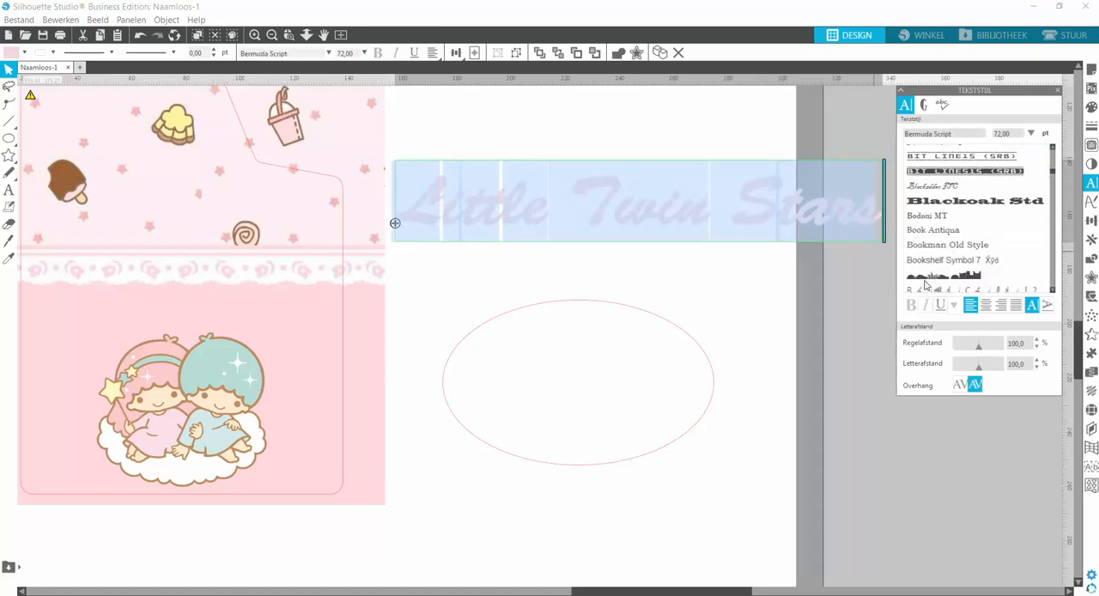
{"action": "scroll", "coordinate": [924, 283], "scroll_direction": "down", "scroll_amount": 3}
{"action": "left_click", "coordinate": [925, 246]}
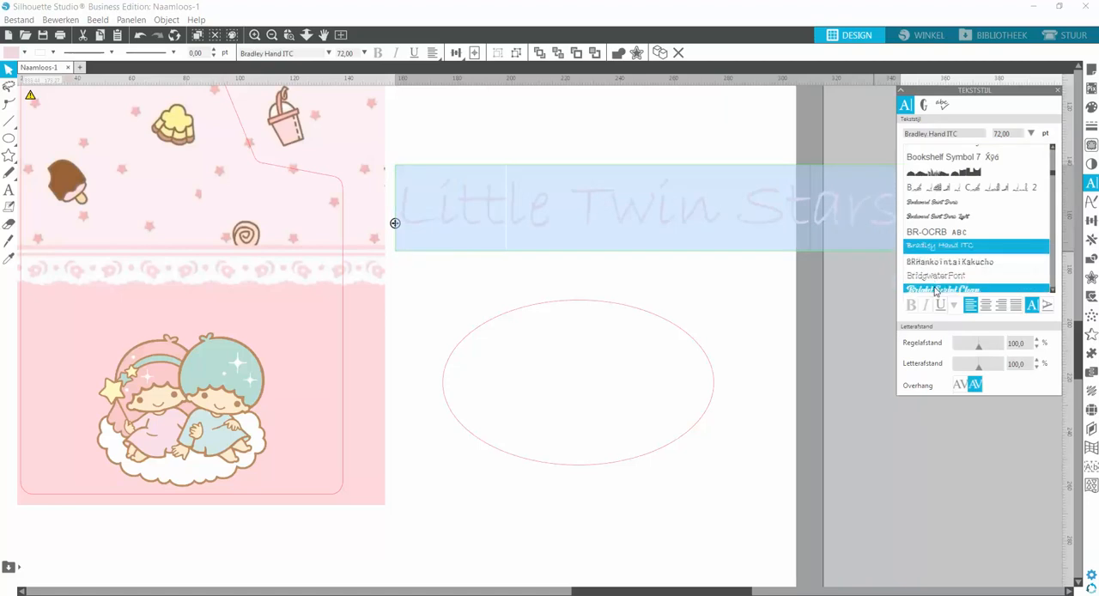
Set the lettering's font to ButterflyFree and shift the text slightly to the right above the ellipse.
{"action": "scroll", "coordinate": [935, 292], "scroll_direction": "down", "scroll_amount": 3}
{"action": "scroll", "coordinate": [934, 266], "scroll_direction": "down", "scroll_amount": 3}
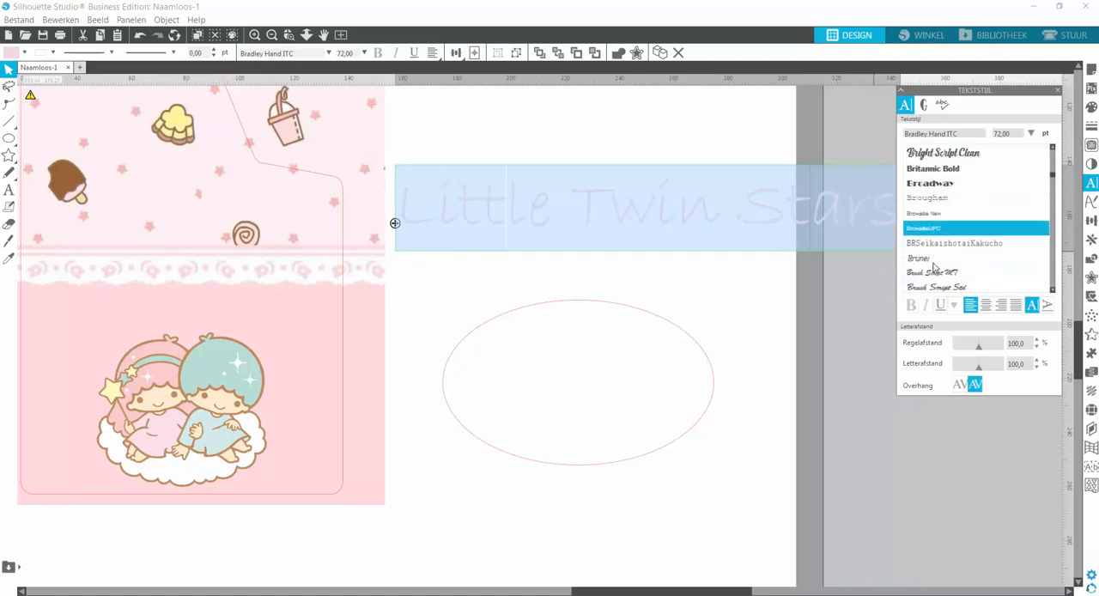
{"action": "scroll", "coordinate": [934, 267], "scroll_direction": "down", "scroll_amount": 1}
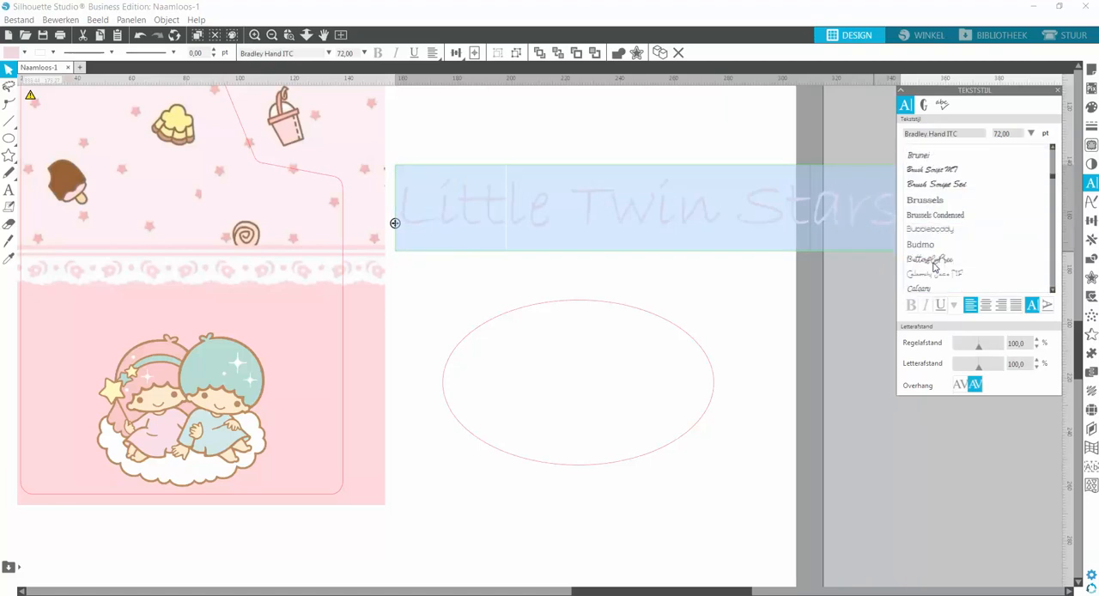
{"action": "left_click", "coordinate": [934, 260]}
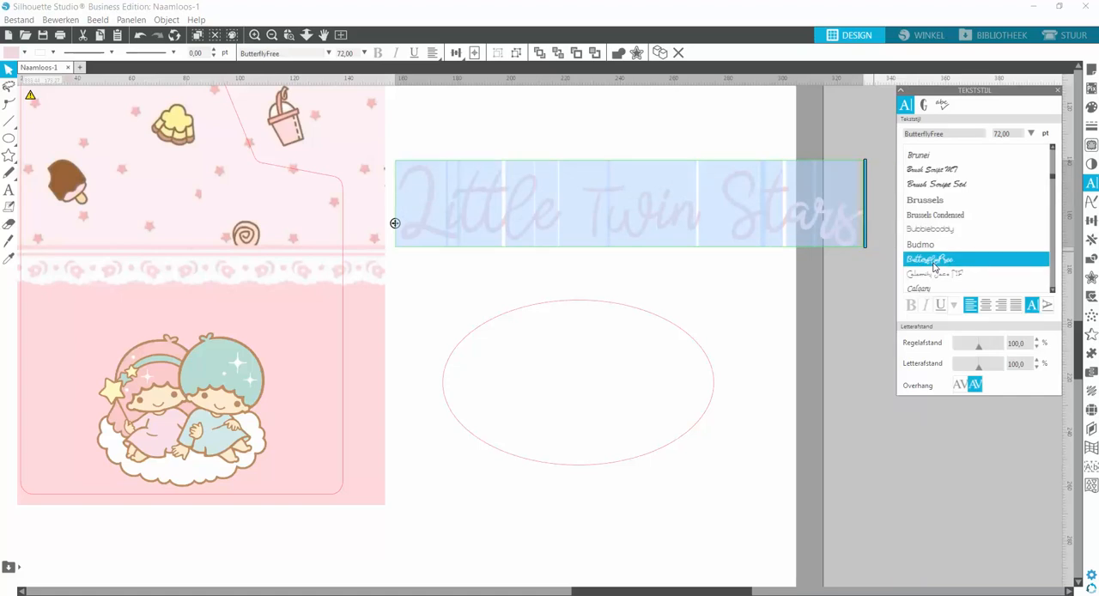
{"action": "left_click", "coordinate": [600, 273]}
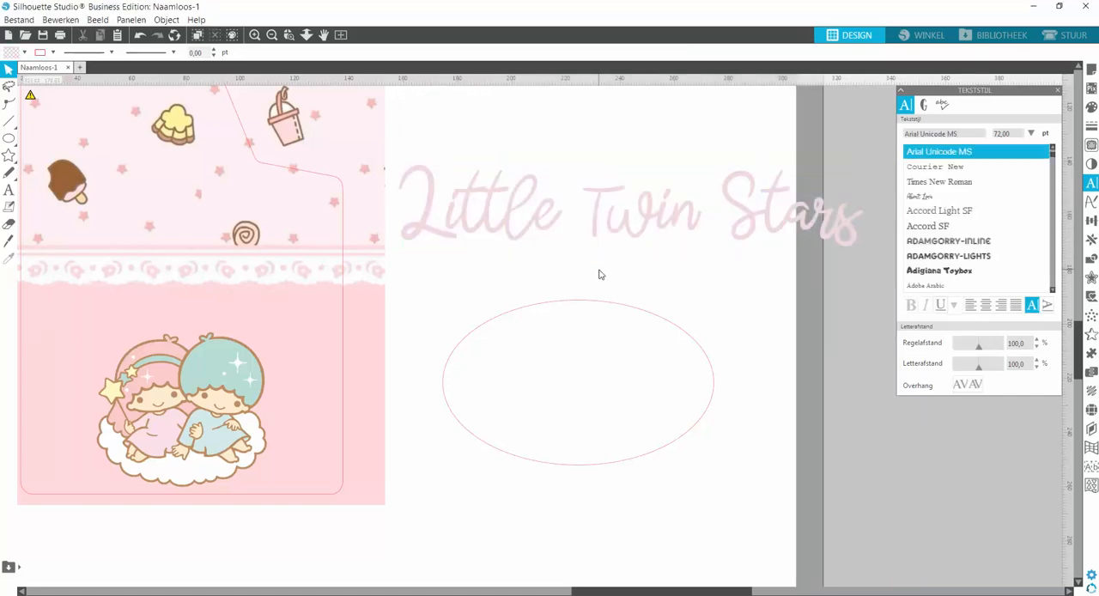
{"action": "left_click", "coordinate": [640, 215]}
{"action": "left_click_drag", "start_coordinate": [640, 215], "coordinate": [685, 209]}
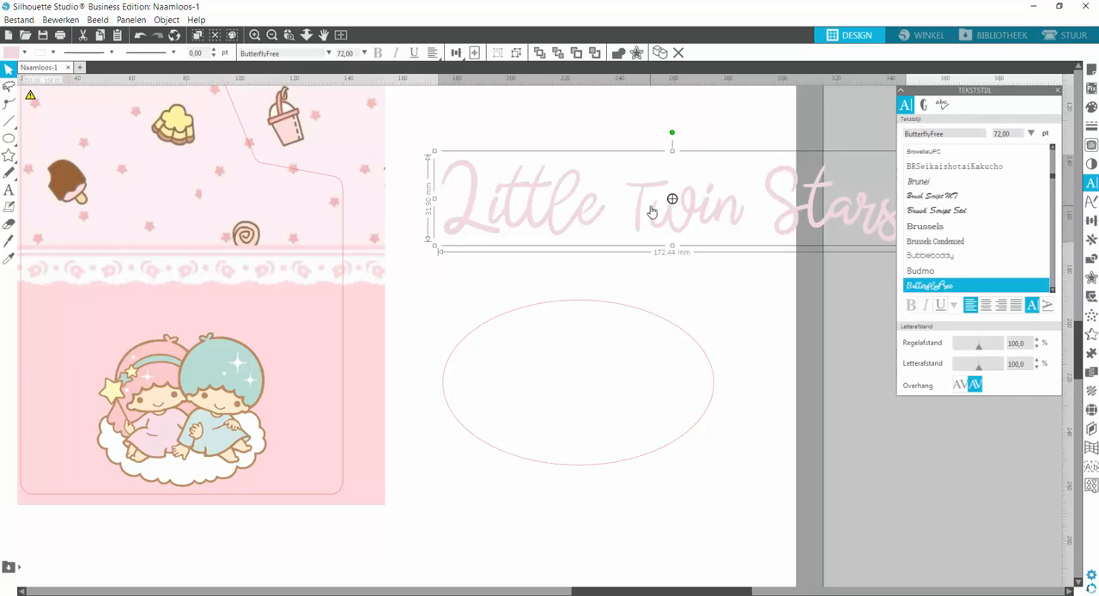
Fill the lettering with the mint green sampled from the right-hand twin's hair.
{"action": "left_click", "coordinate": [8, 154]}
{"action": "left_click", "coordinate": [1090, 108]}
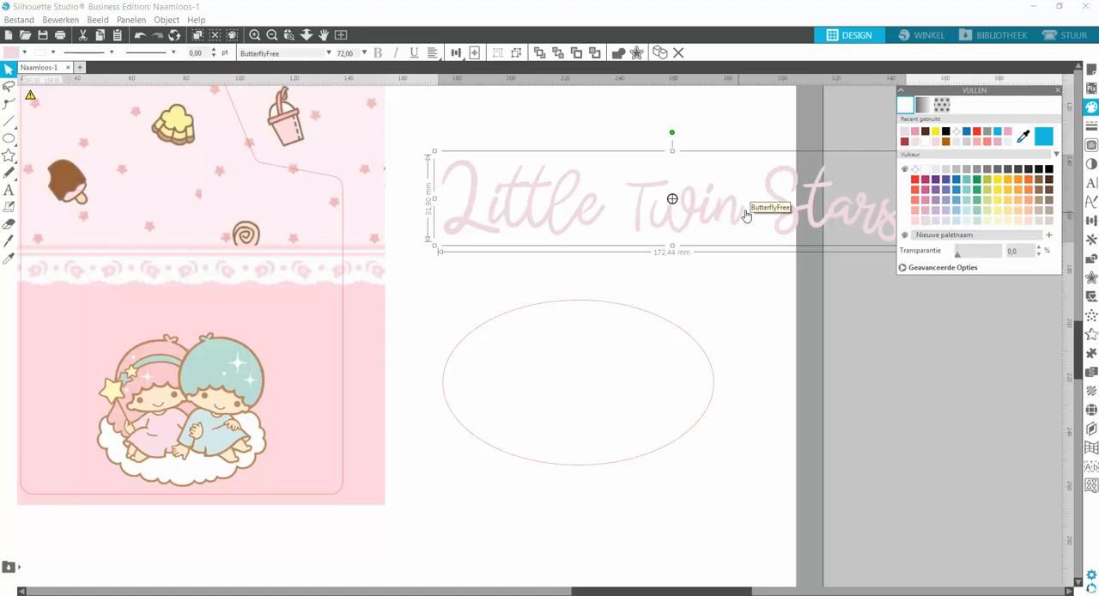
{"action": "left_click", "coordinate": [1022, 137]}
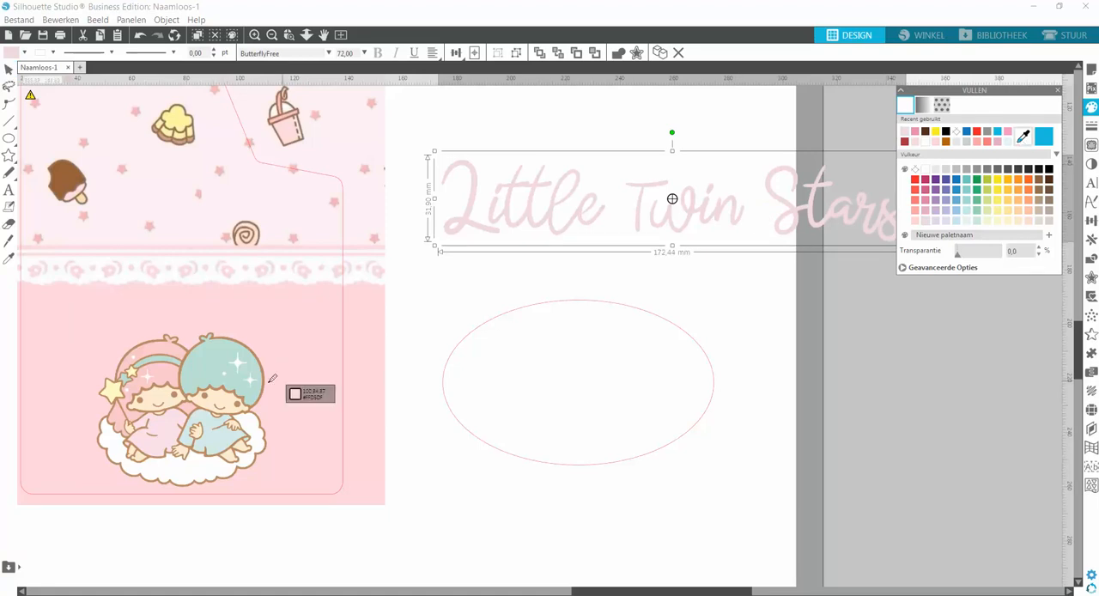
{"action": "left_click", "coordinate": [208, 354]}
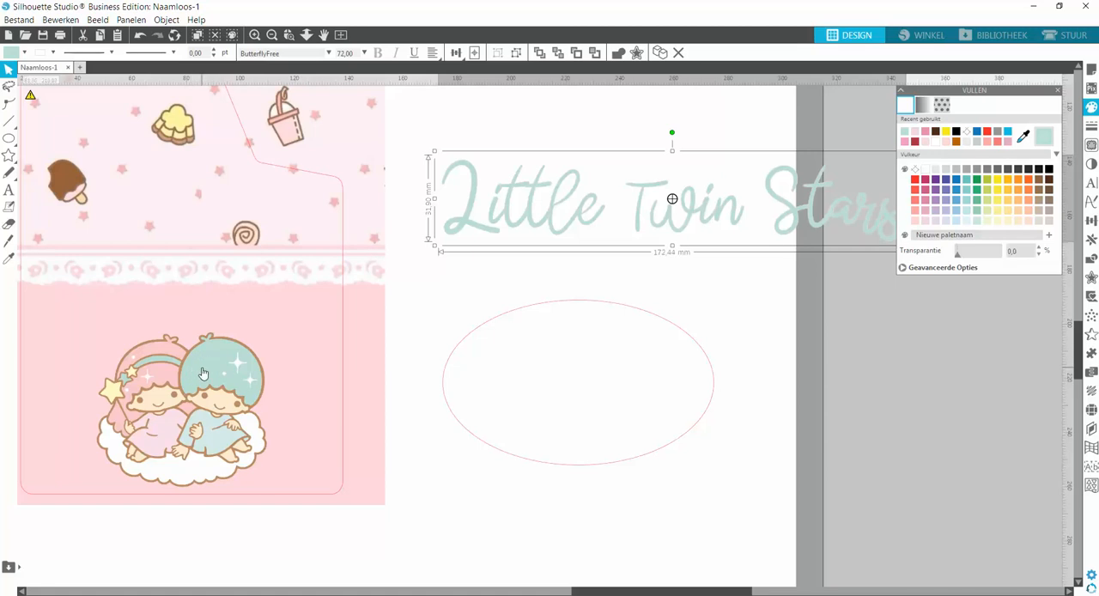
Try a pale yellow fill sampled from the pudding in the wallpaper on the lettering, and undo it.
{"action": "left_click", "coordinate": [1023, 136]}
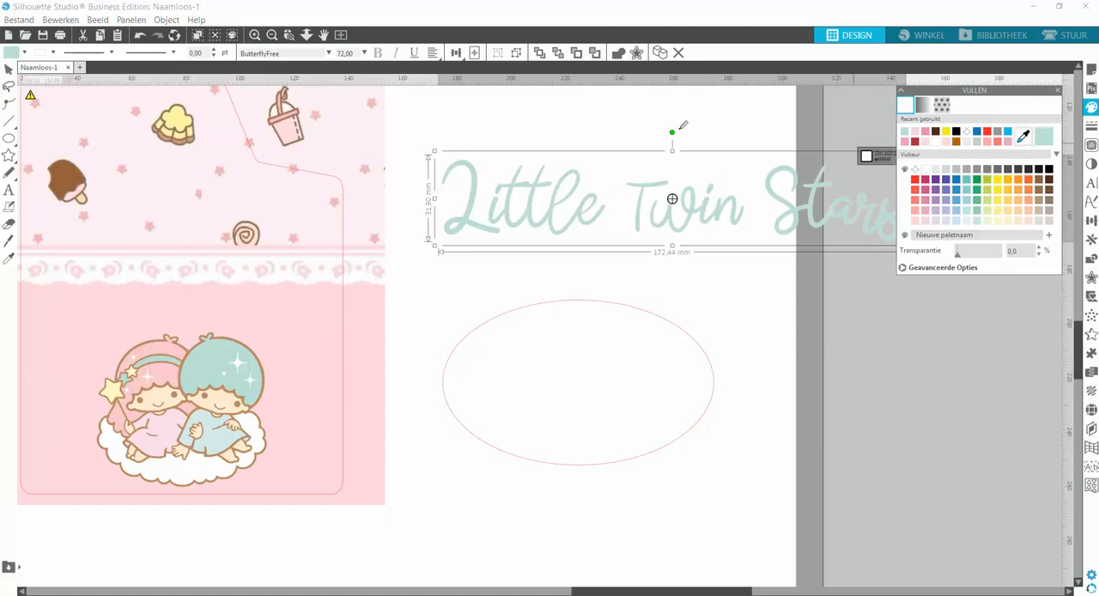
{"action": "left_click", "coordinate": [176, 123]}
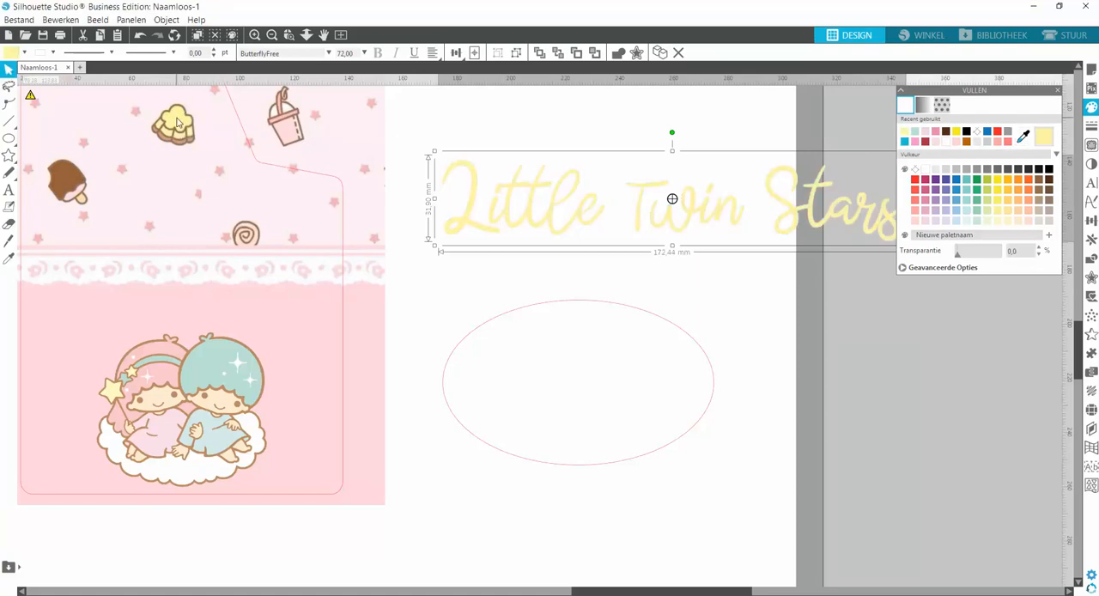
{"action": "left_click", "coordinate": [140, 36]}
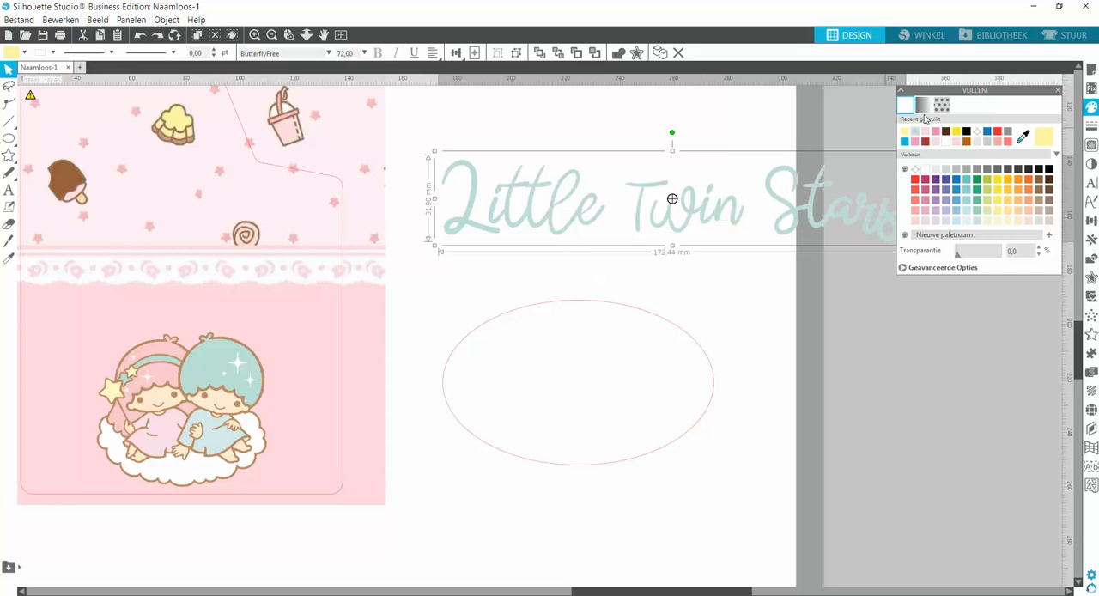
Set the lettering's line color to the same mint green as its fill.
{"action": "left_click", "coordinate": [1092, 125]}
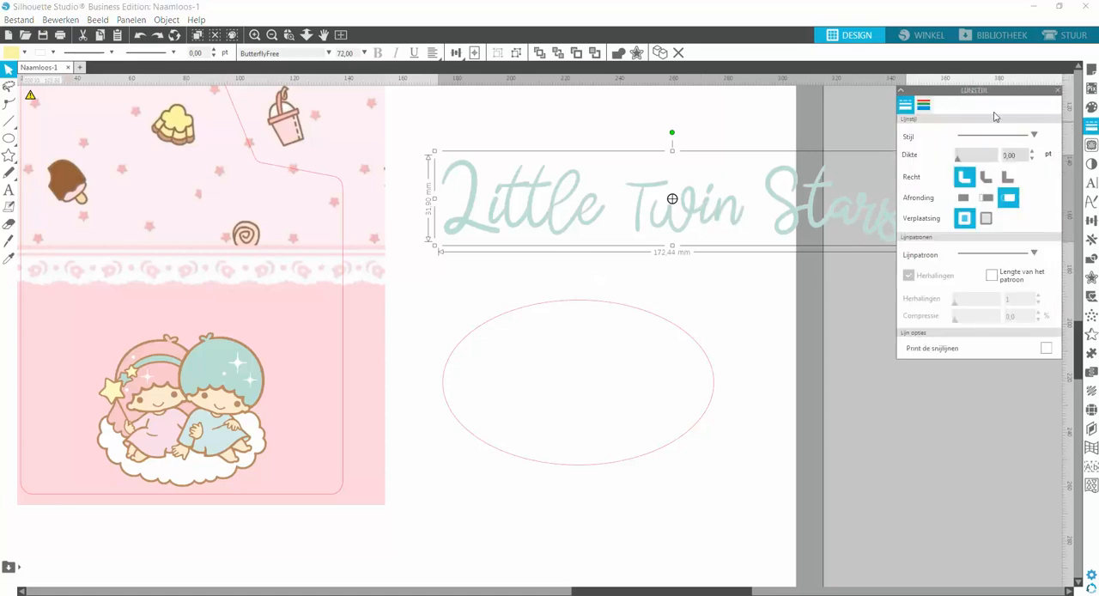
{"action": "left_click", "coordinate": [923, 105]}
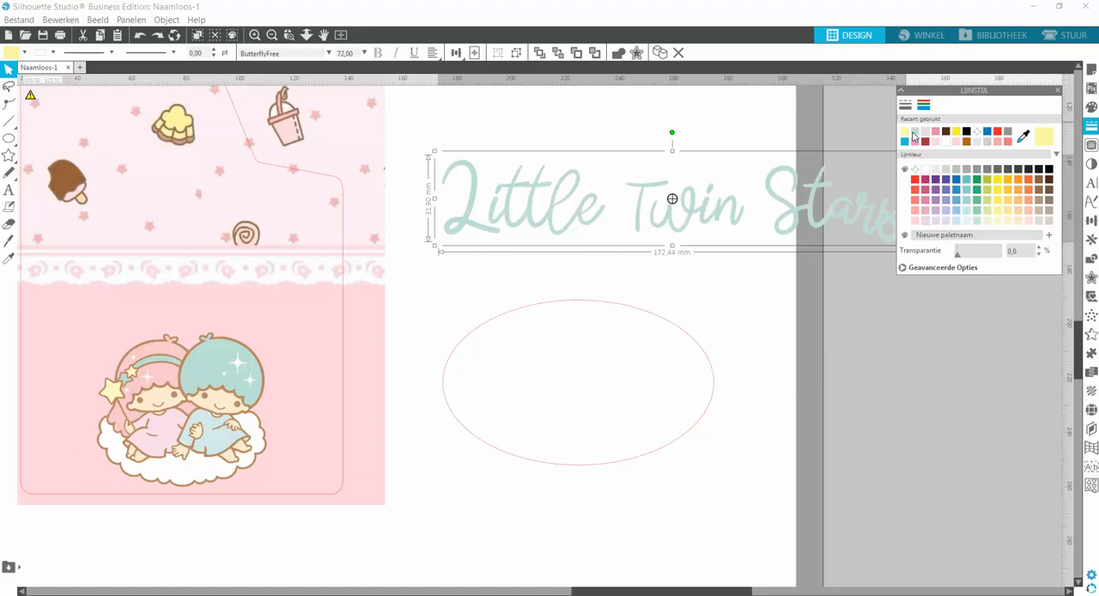
{"action": "left_click", "coordinate": [915, 133]}
{"action": "left_click", "coordinate": [599, 266]}
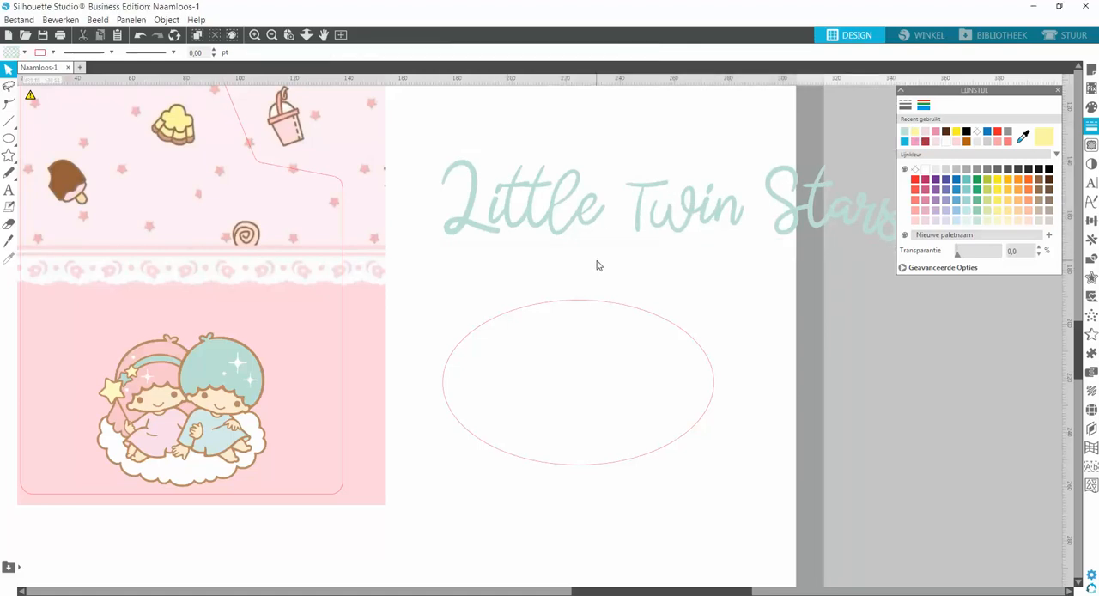
Scale the "Little Twin Stars" lettering down proportionally to about 73 mm wide and 14 mm high.
{"action": "left_click", "coordinate": [529, 231]}
{"action": "double_click", "coordinate": [525, 228]}
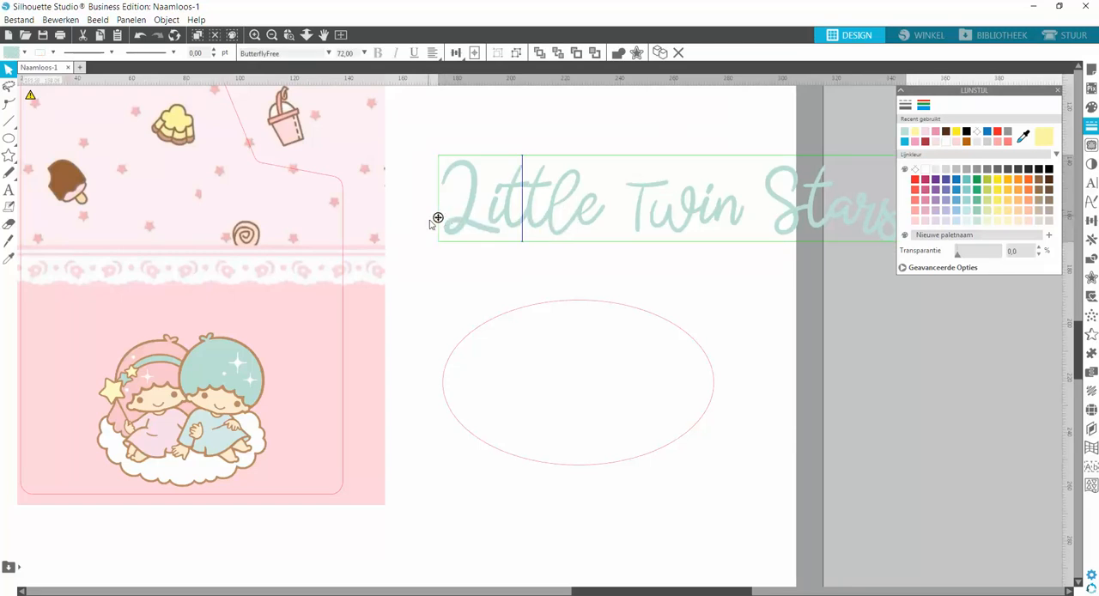
{"action": "left_click", "coordinate": [468, 273]}
{"action": "left_click", "coordinate": [481, 235]}
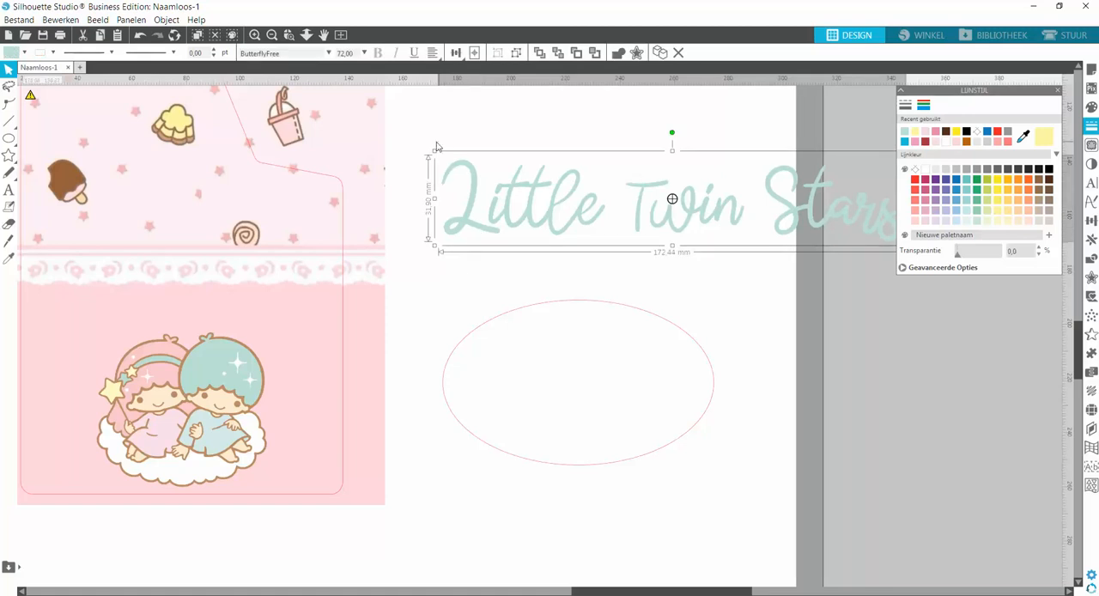
{"action": "left_click_drag", "start_coordinate": [434, 150], "coordinate": [697, 200]}
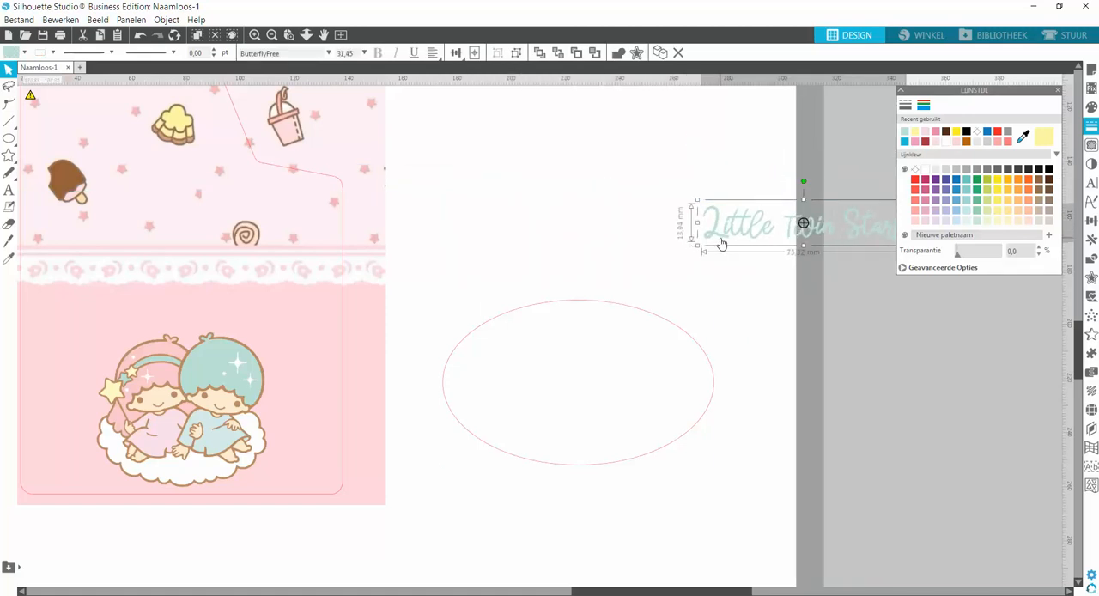
Move the "Little Twin Stars" lettering just above the ellipse and enlarge it proportionally to a text size of about 38.29.
{"action": "left_click_drag", "start_coordinate": [721, 240], "coordinate": [526, 268]}
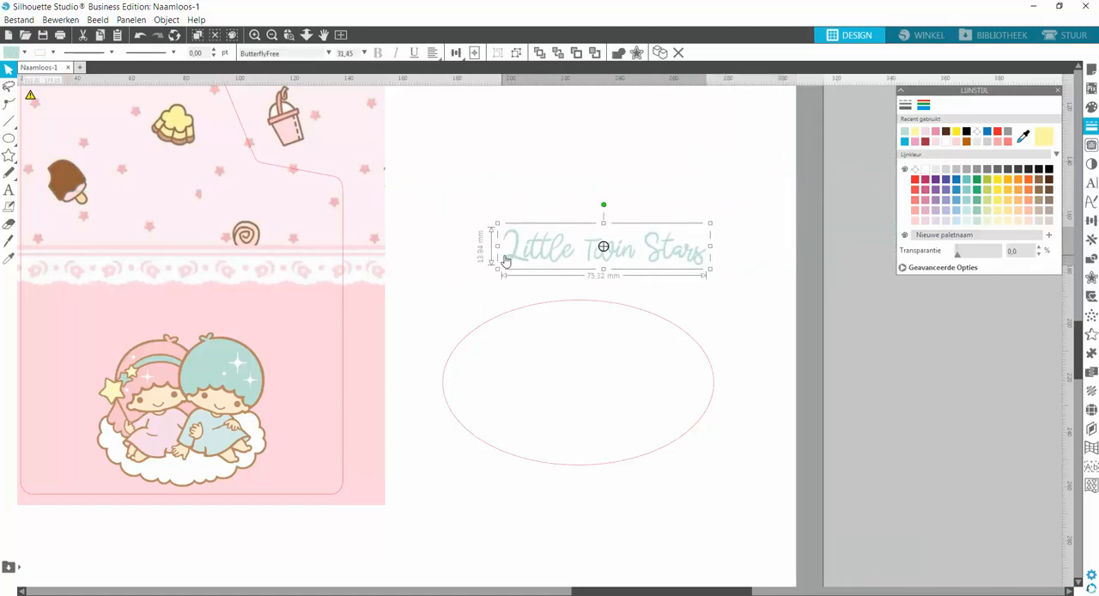
{"action": "double_click", "coordinate": [507, 257]}
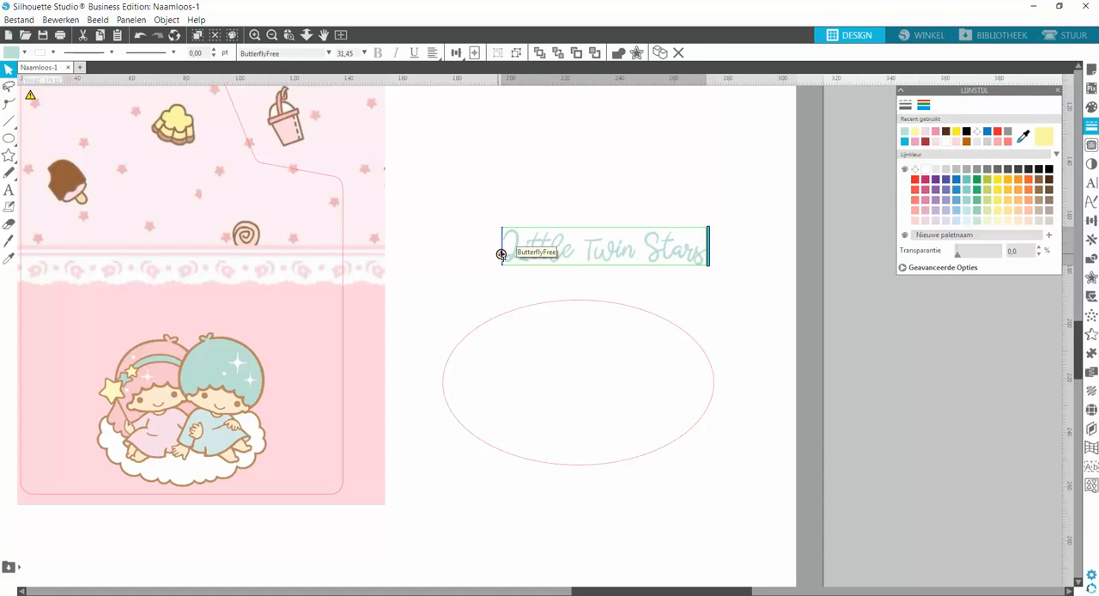
{"action": "left_click", "coordinate": [502, 254]}
{"action": "left_click", "coordinate": [704, 302]}
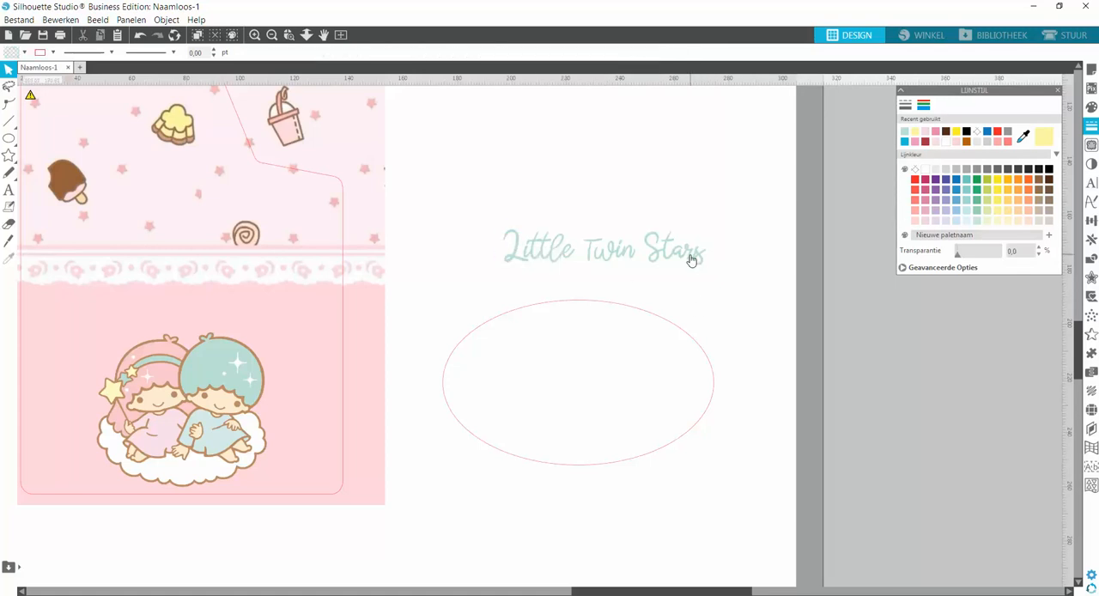
{"action": "left_click", "coordinate": [694, 255]}
{"action": "left_click_drag", "start_coordinate": [704, 273], "coordinate": [753, 312]}
Attach the lettering to the ellipse as its text path, so it curves along the upper edge.
{"action": "double_click", "coordinate": [505, 256]}
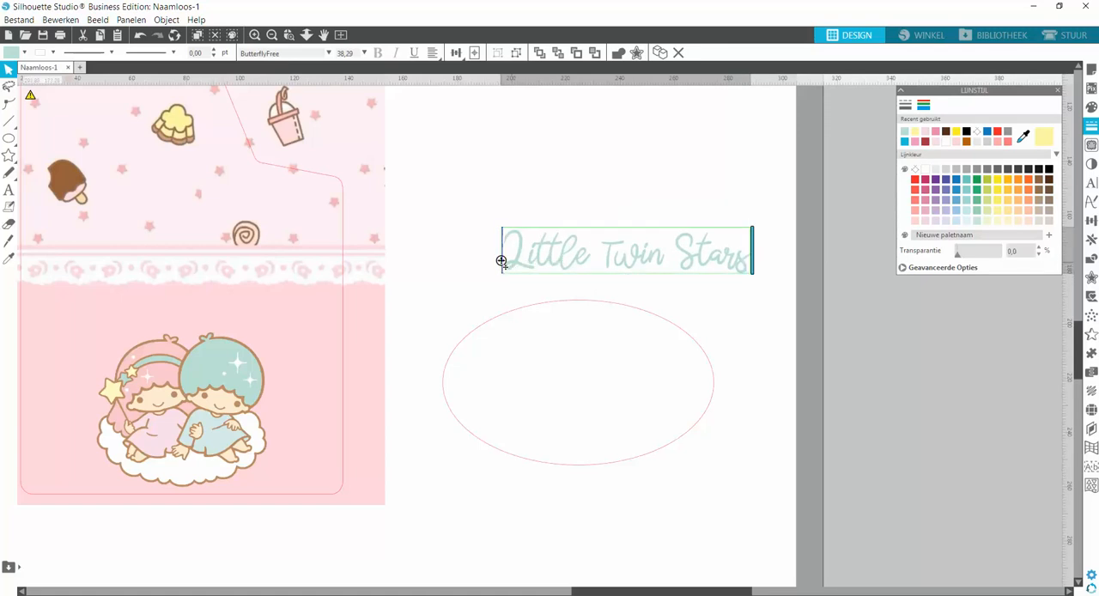
{"action": "left_click_drag", "start_coordinate": [500, 261], "coordinate": [464, 337]}
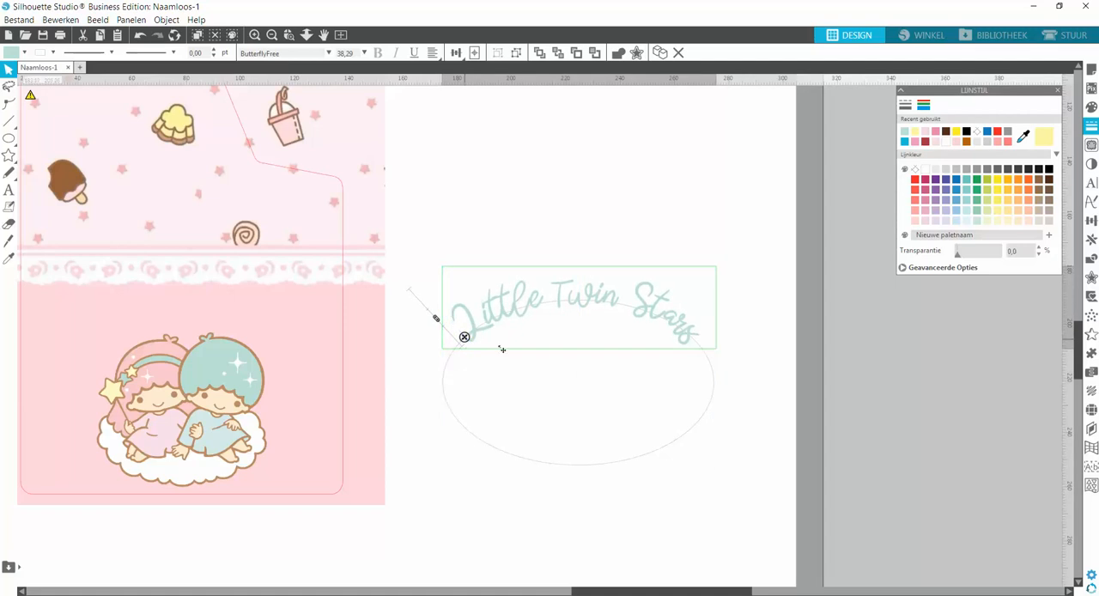
{"action": "left_click", "coordinate": [625, 380]}
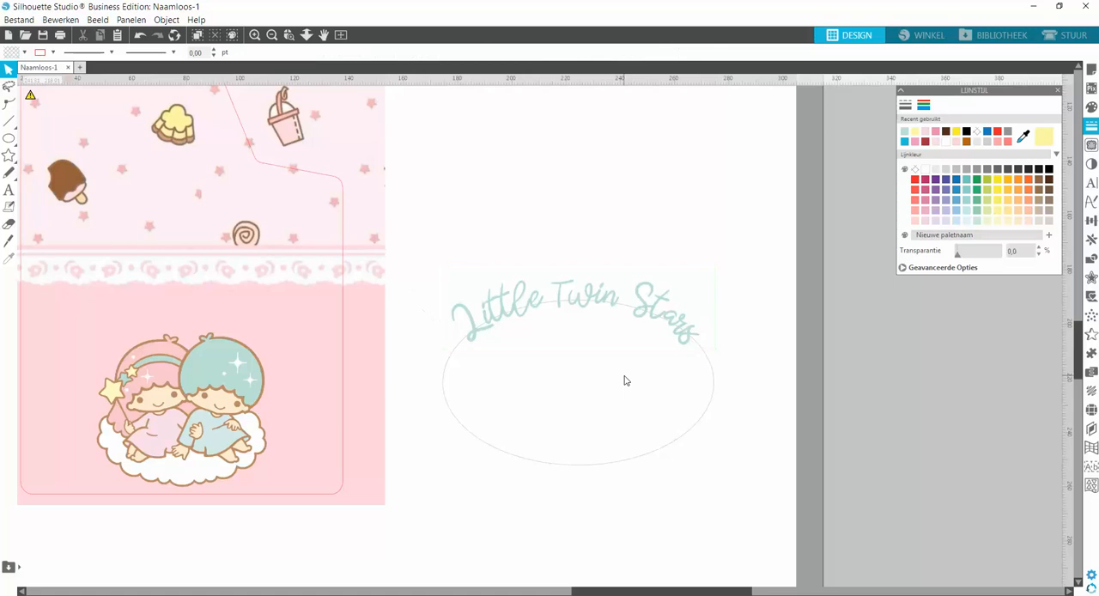
{"action": "left_click", "coordinate": [685, 332]}
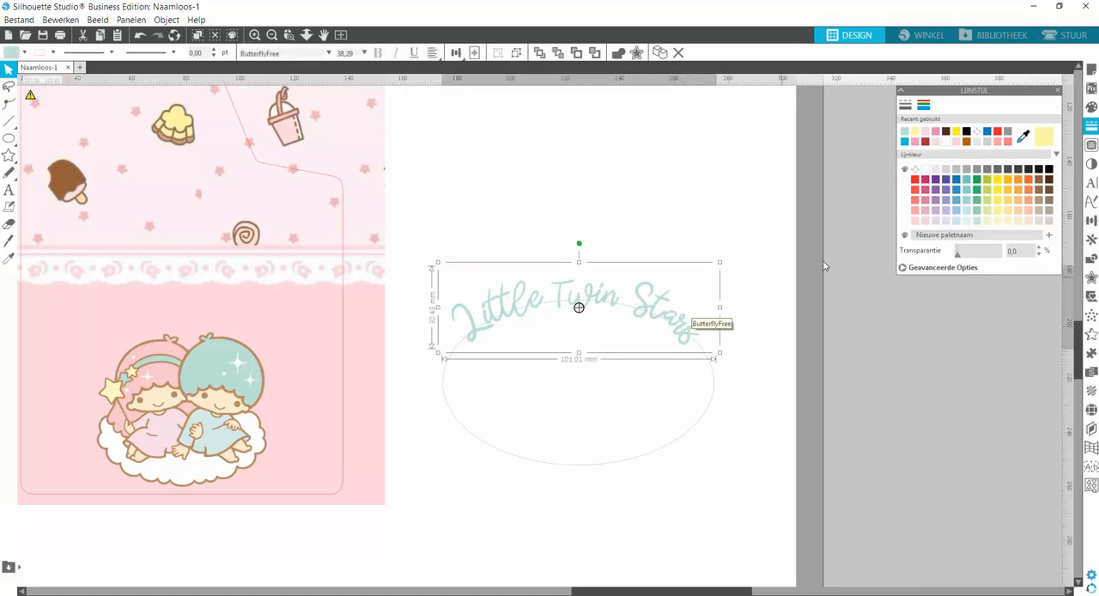
Open the object-on-path duplication settings for the curved lettering.
{"action": "left_click", "coordinate": [1091, 221]}
{"action": "left_click", "coordinate": [1091, 240]}
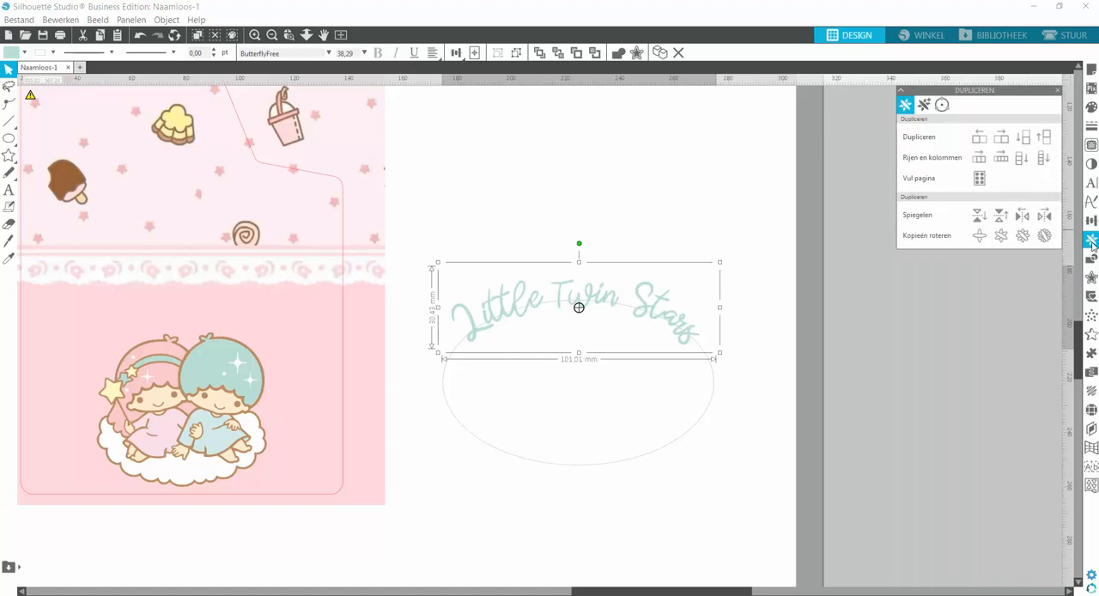
{"action": "left_click", "coordinate": [942, 104]}
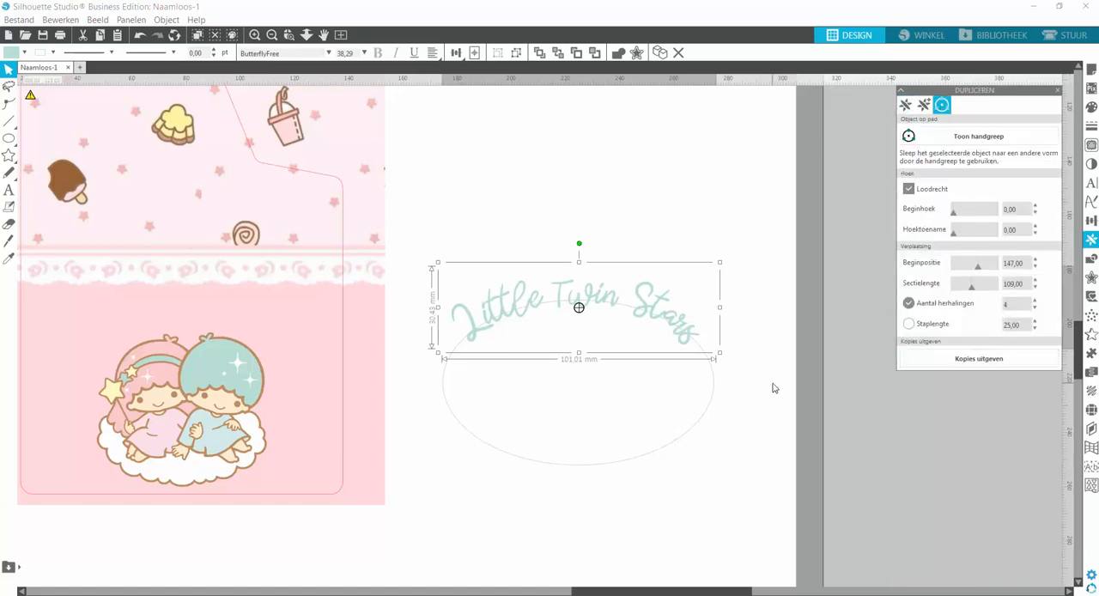
{"action": "left_click", "coordinate": [745, 354]}
{"action": "left_click", "coordinate": [676, 318]}
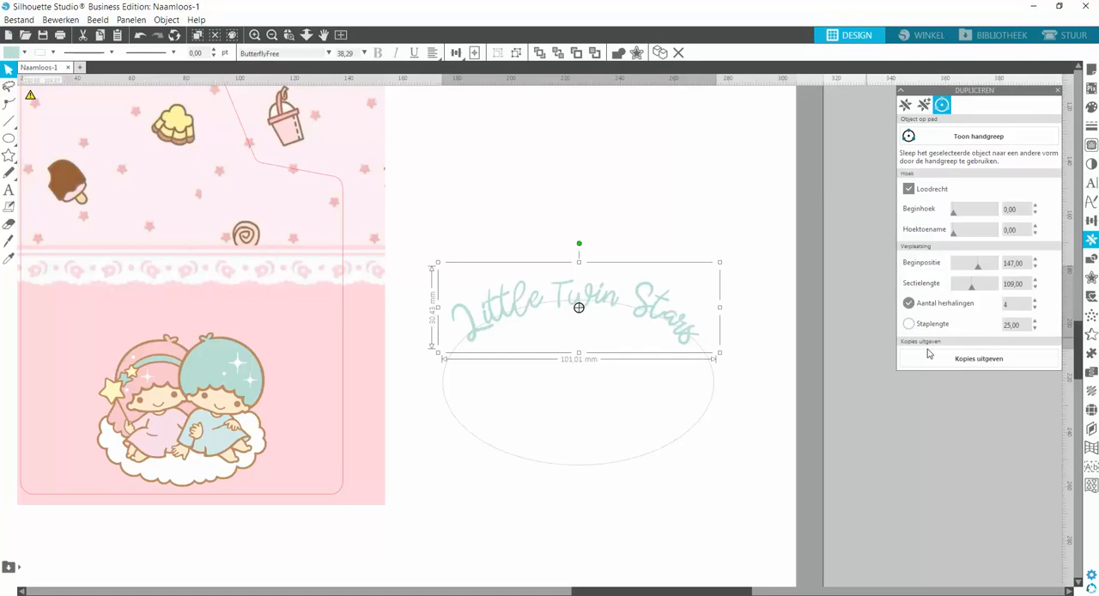
Try deleting the ellipse beneath the curved lettering, and undo the deletion.
{"action": "left_click", "coordinate": [709, 399]}
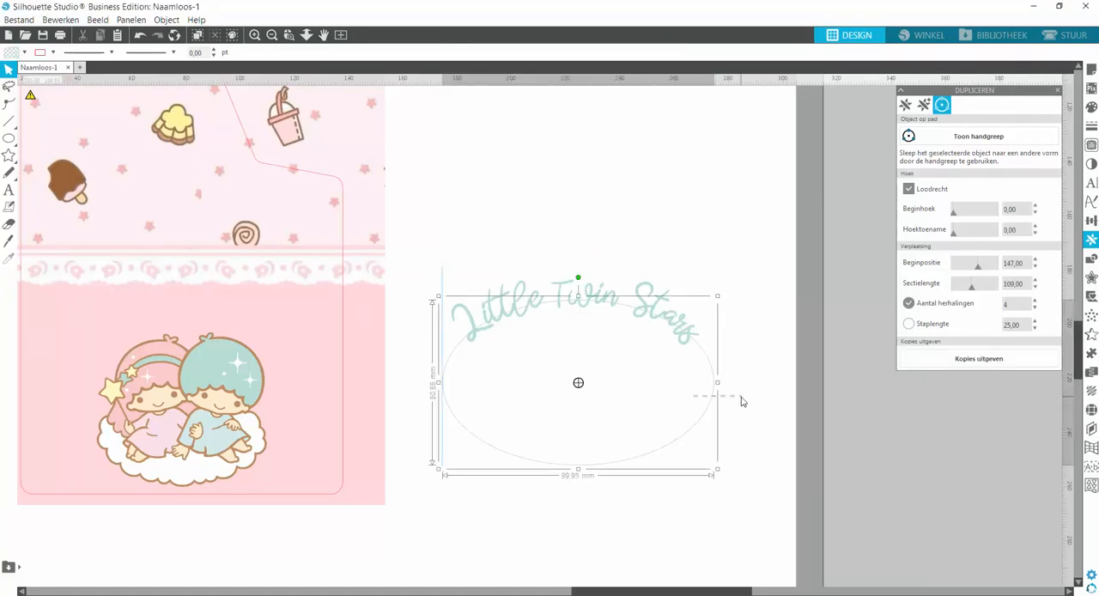
{"action": "key", "text": "Delete"}
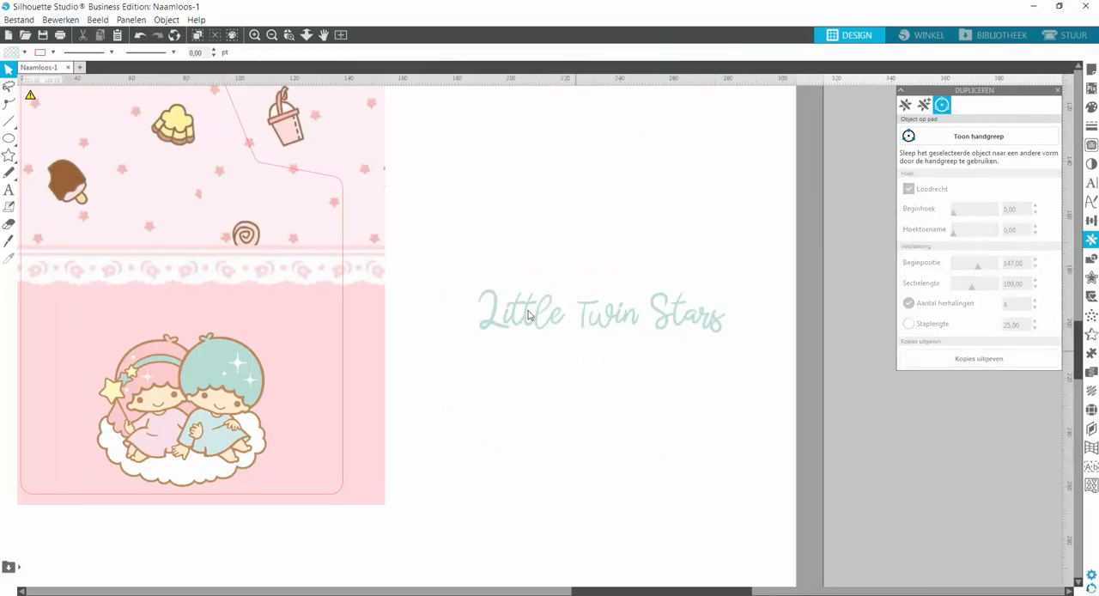
{"action": "left_click", "coordinate": [139, 34]}
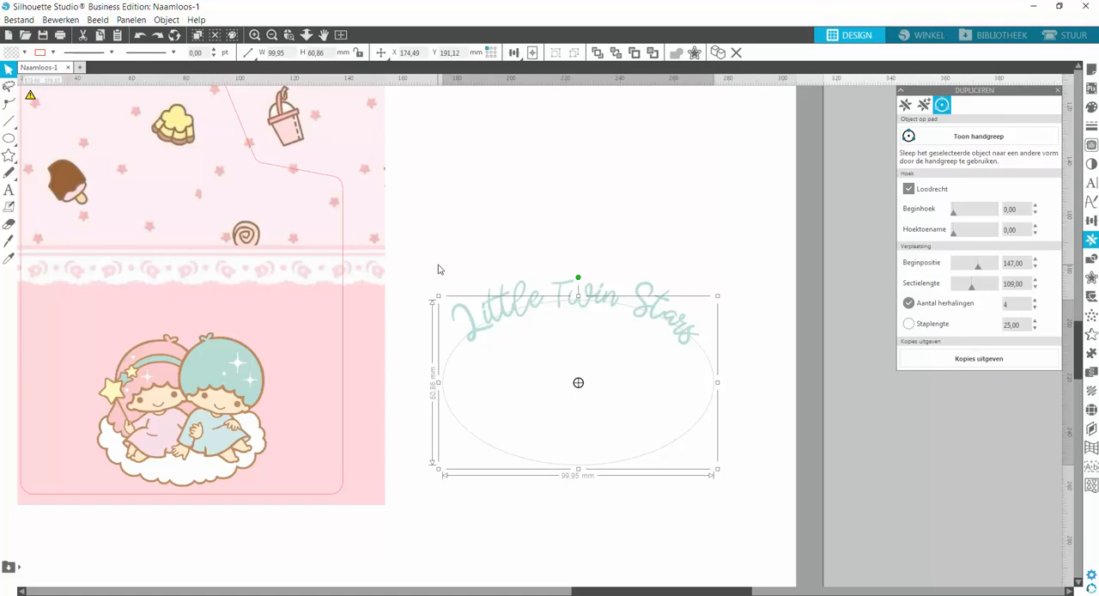
{"action": "left_click", "coordinate": [579, 307]}
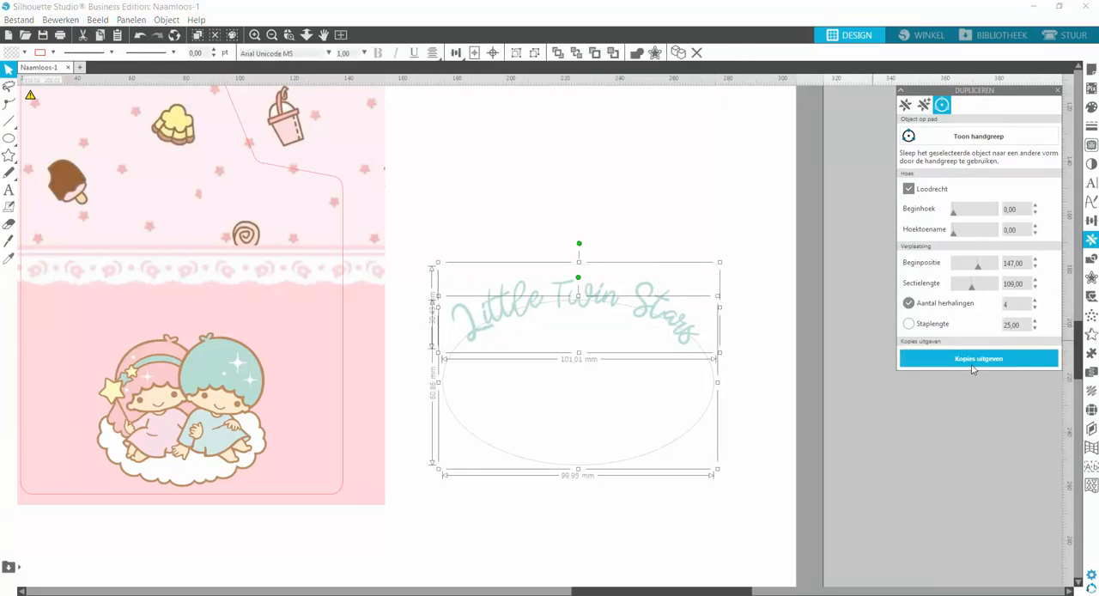
{"action": "left_click", "coordinate": [648, 220]}
Shift the lettering slightly counterclockwise along the ellipse's upper edge and try releasing copies of it.
{"action": "left_click", "coordinate": [519, 303]}
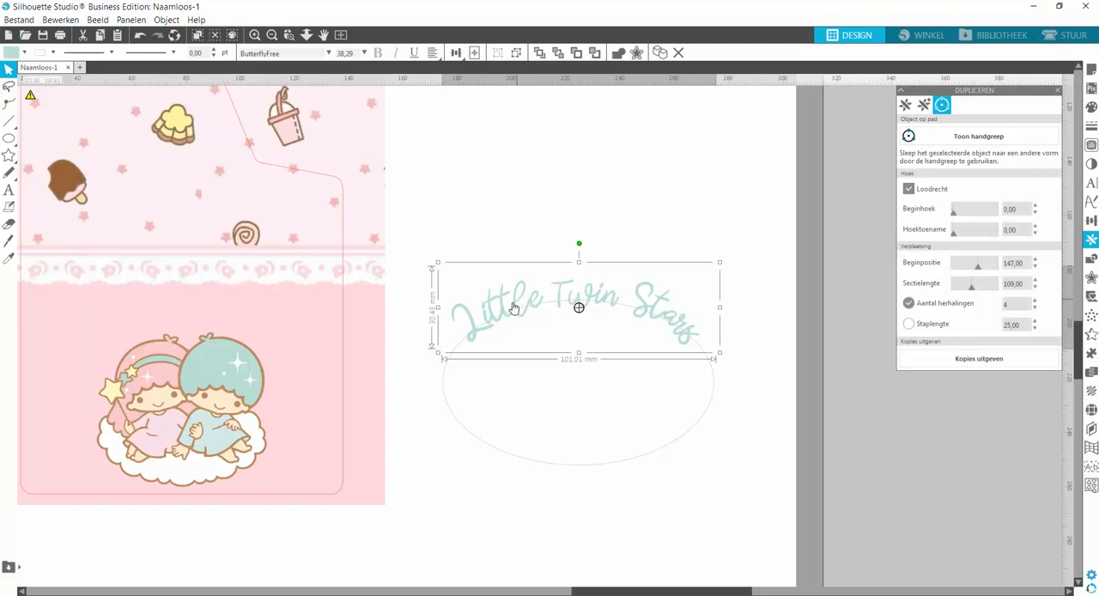
{"action": "mouse_move", "coordinate": [480, 337]}
{"action": "left_mouse_down"}
{"action": "mouse_move", "coordinate": [461, 335]}
{"action": "mouse_move", "coordinate": [456, 271]}
{"action": "mouse_move", "coordinate": [461, 342]}
{"action": "left_mouse_up"}
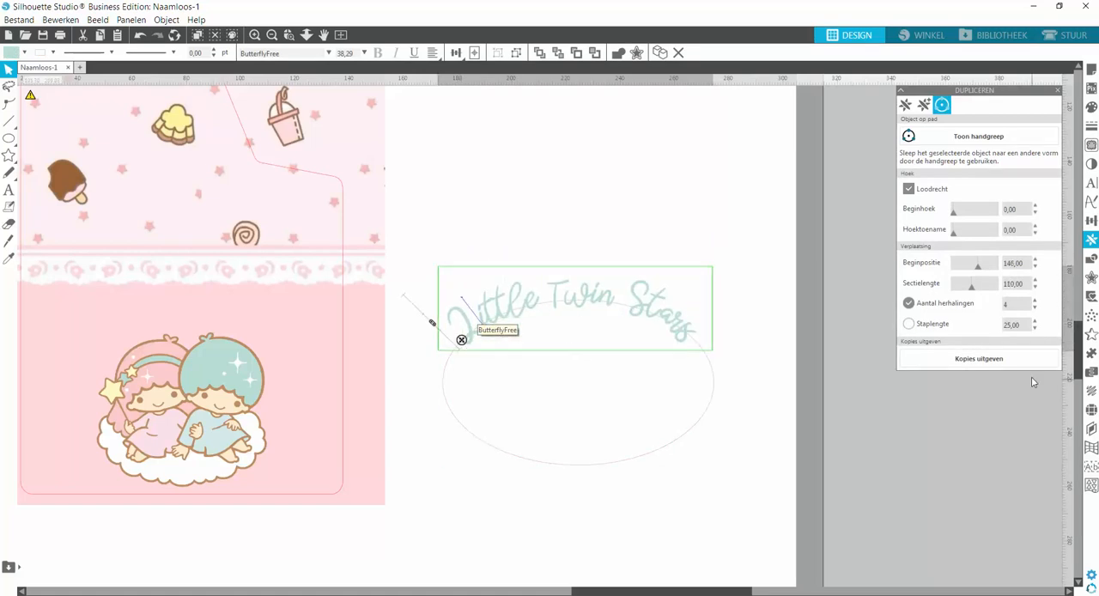
{"action": "left_click", "coordinate": [983, 360]}
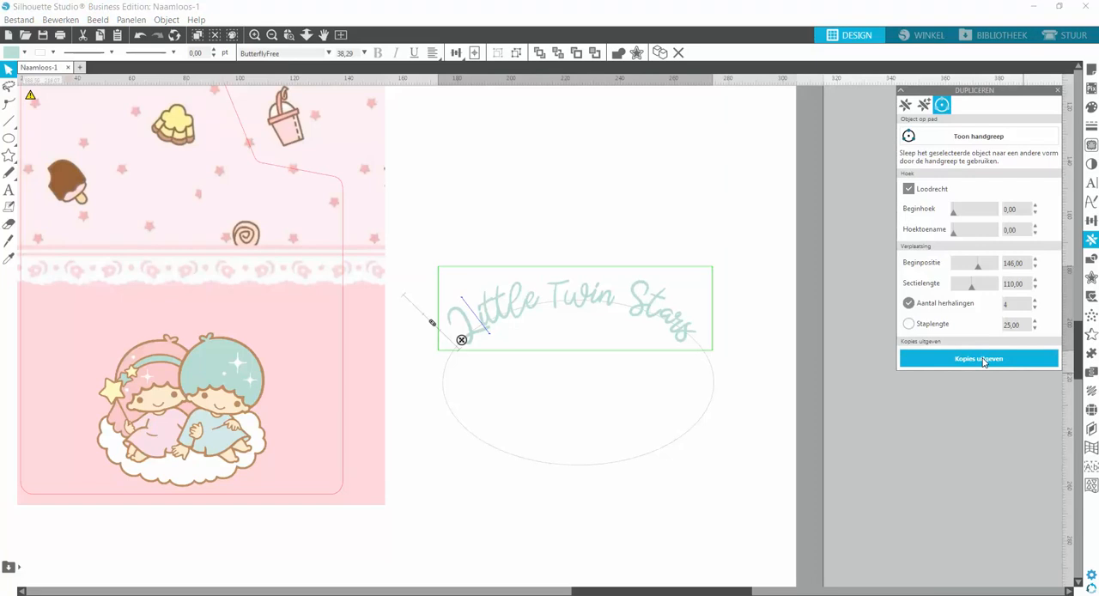
Convert the curved lettering into a compound path so it is no longer live text on the ellipse.
{"action": "right_click", "coordinate": [722, 322]}
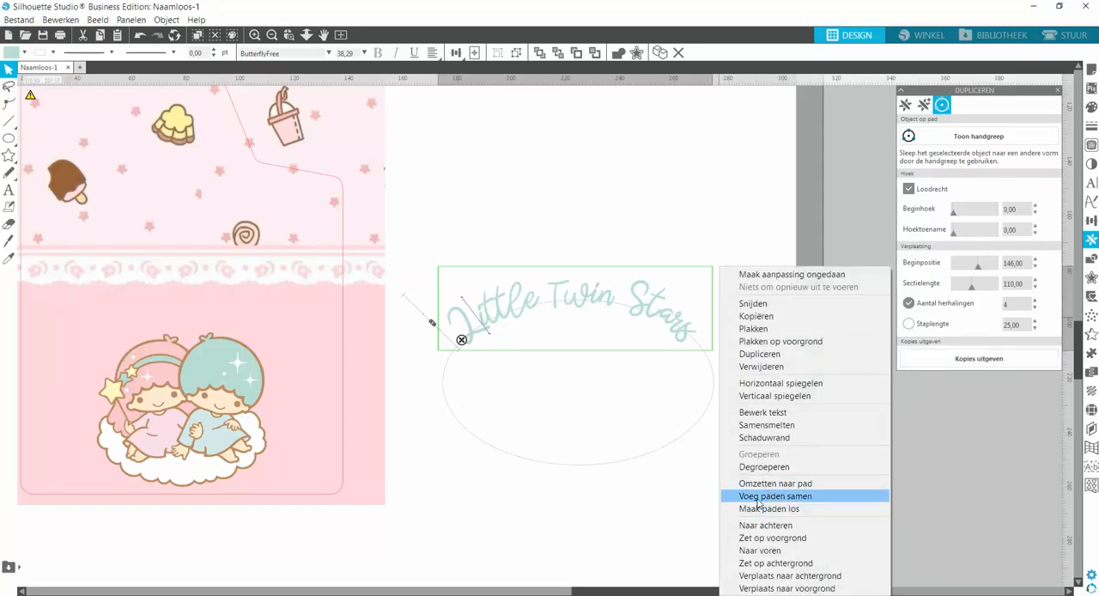
{"action": "left_click", "coordinate": [758, 498]}
{"action": "left_click", "coordinate": [583, 391]}
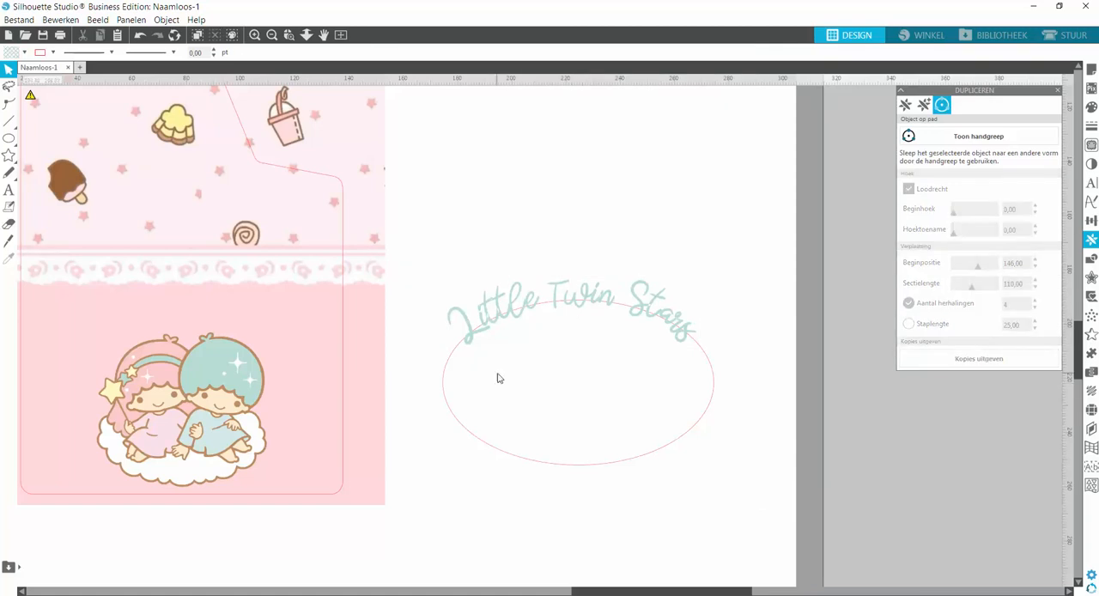
{"action": "left_click", "coordinate": [289, 34]}
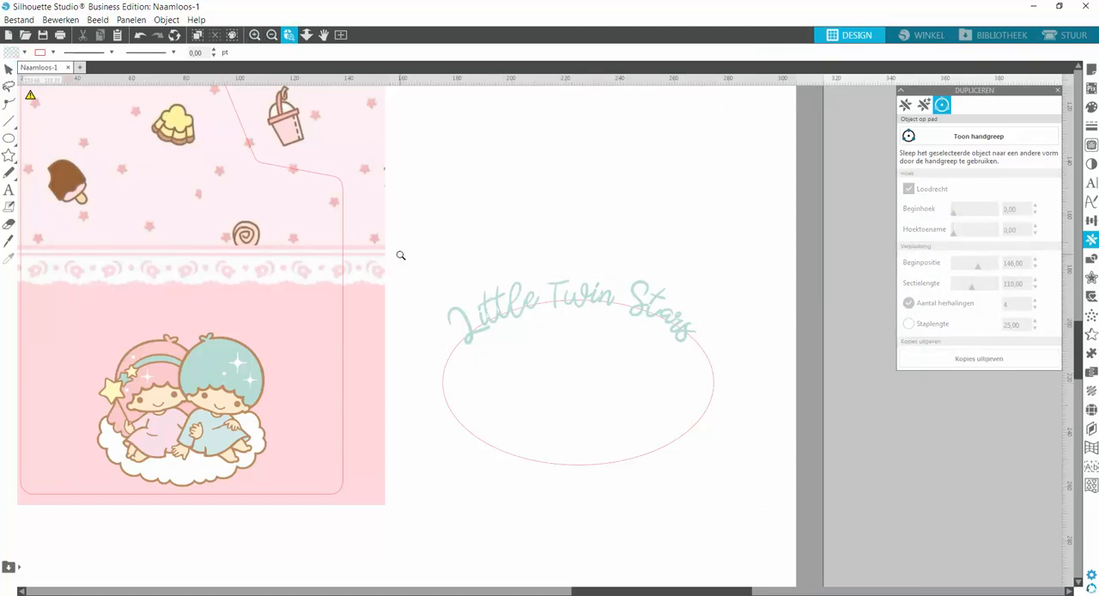
{"action": "left_click_drag", "start_coordinate": [400, 255], "coordinate": [769, 422]}
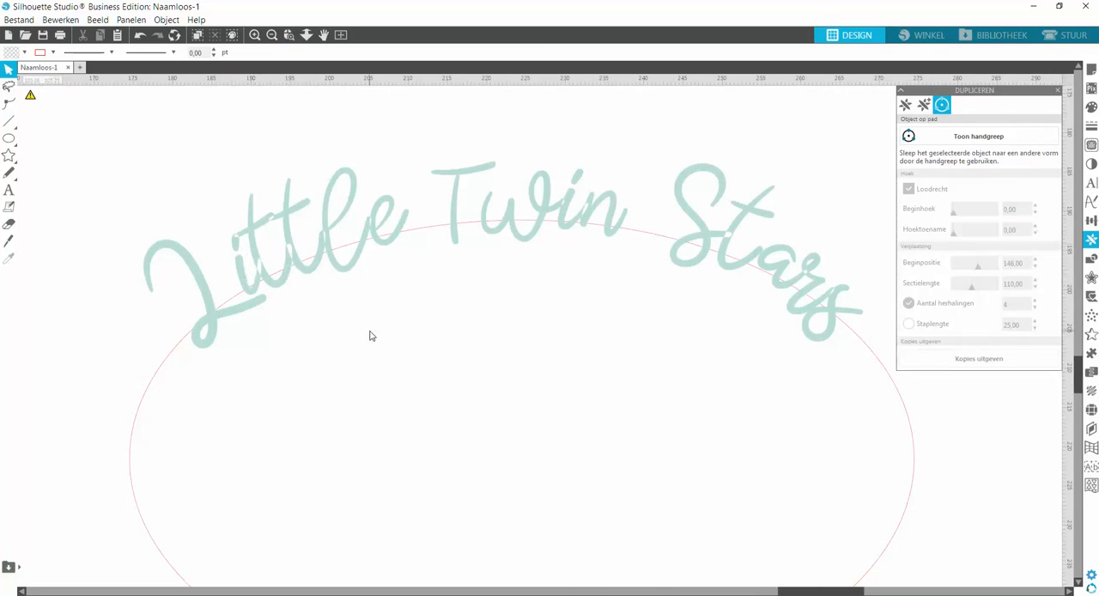
{"action": "left_click", "coordinate": [250, 298]}
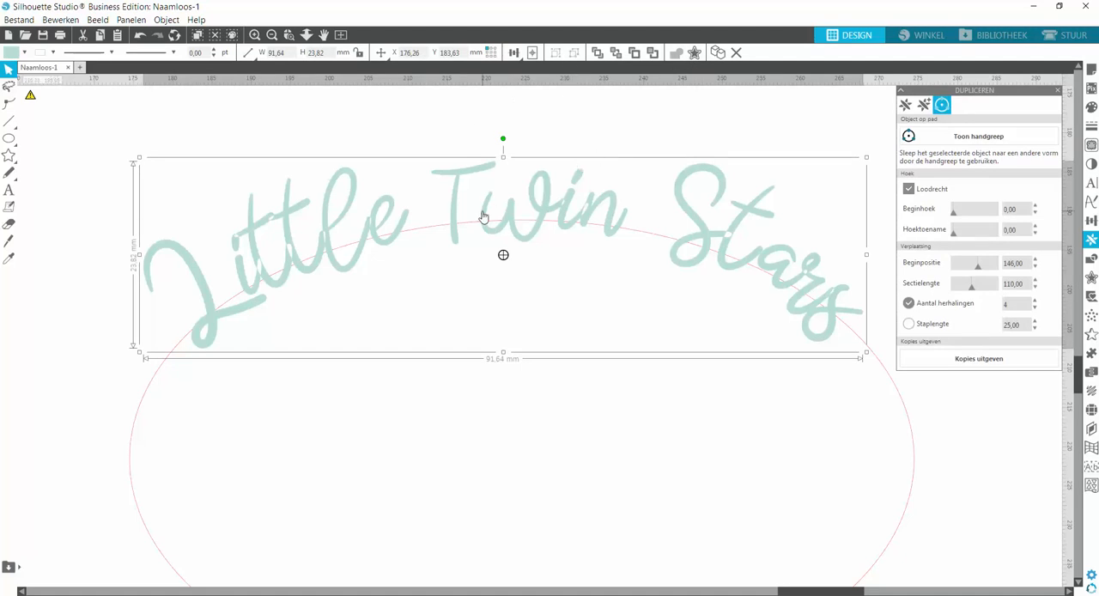
{"action": "double_click", "coordinate": [482, 216]}
{"action": "left_click", "coordinate": [574, 121]}
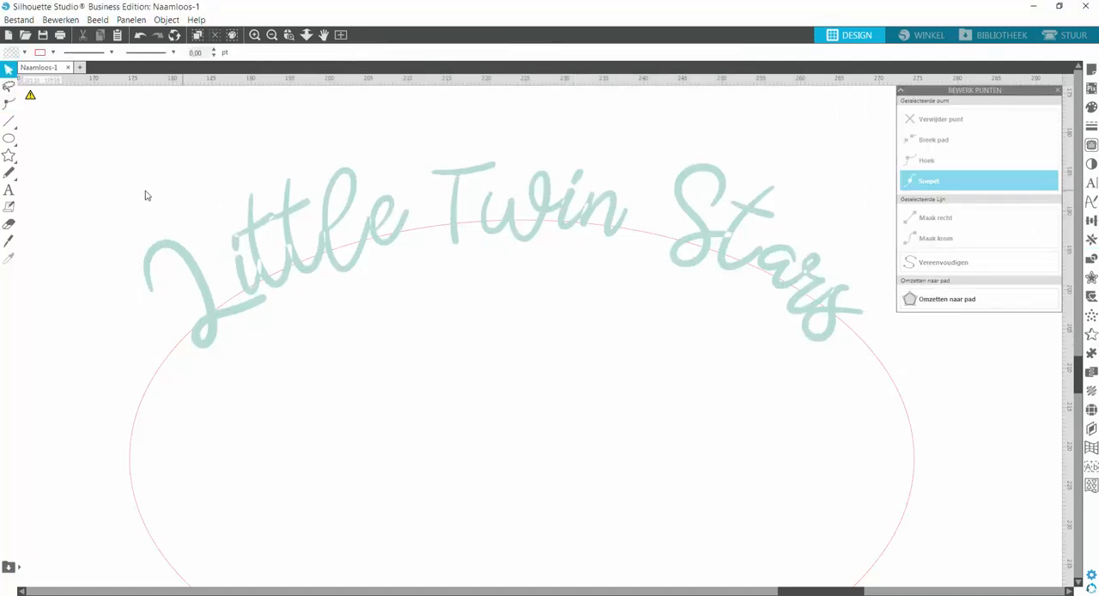
Select the lettering together with the ellipse and combine both into one compound path.
{"action": "left_click_drag", "start_coordinate": [133, 152], "coordinate": [626, 282]}
{"action": "right_click", "coordinate": [626, 282]}
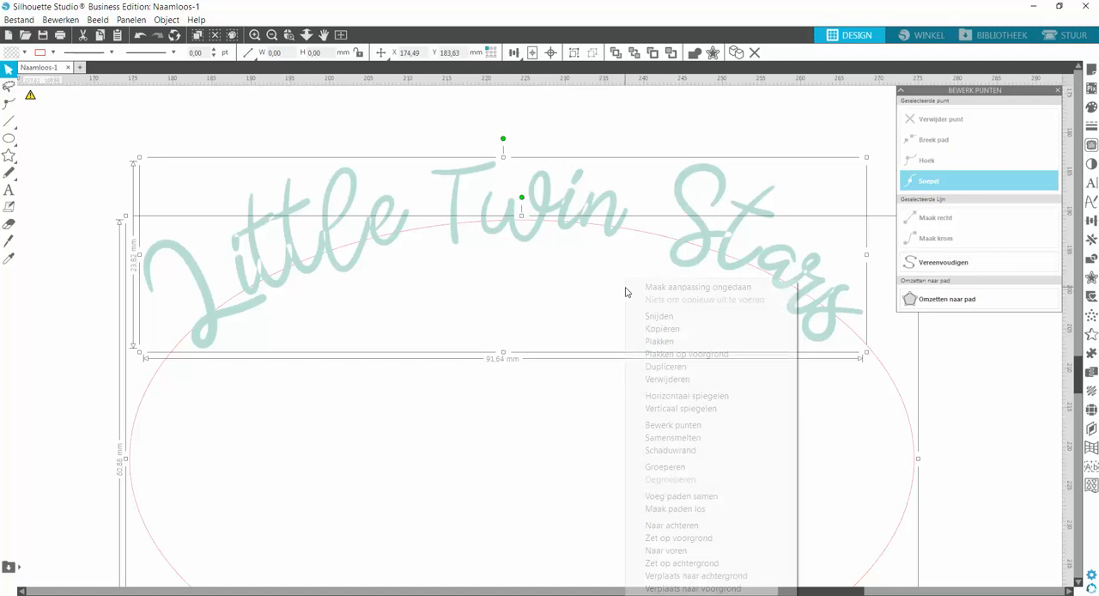
{"action": "left_click", "coordinate": [663, 496]}
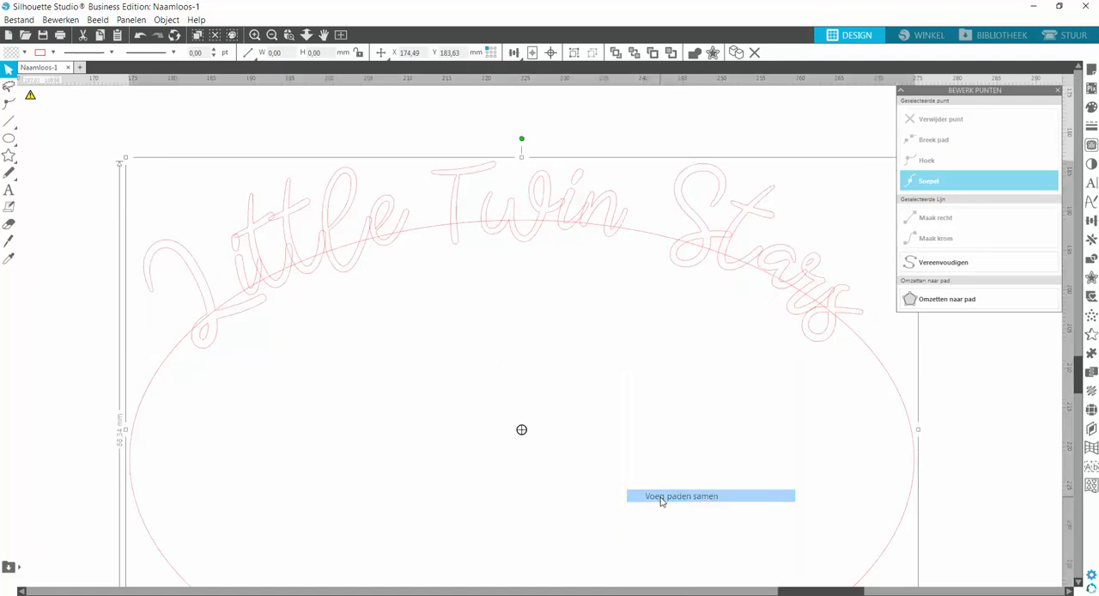
{"action": "left_click", "coordinate": [558, 396]}
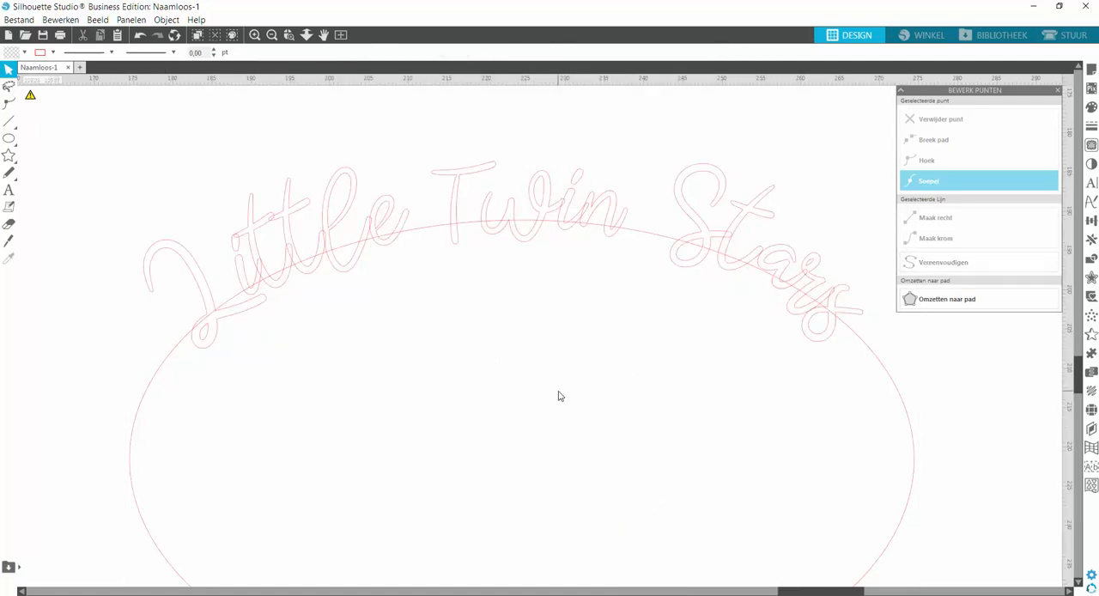
Move the combined lettering and ellipse up about 9 mm and release their compound path into separate outlines.
{"action": "left_click", "coordinate": [271, 35]}
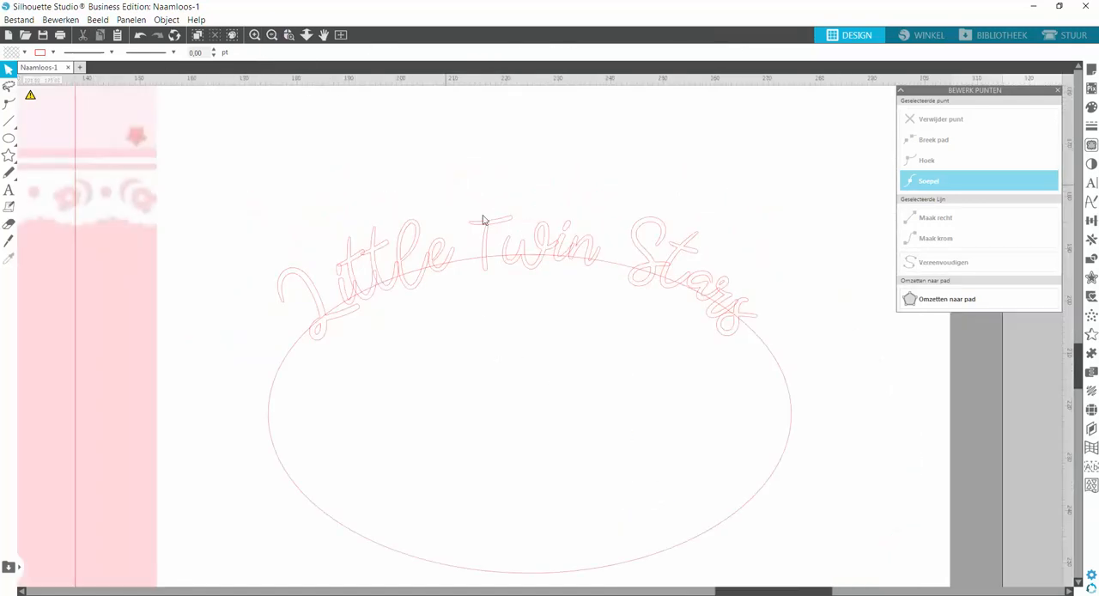
{"action": "left_click", "coordinate": [611, 266]}
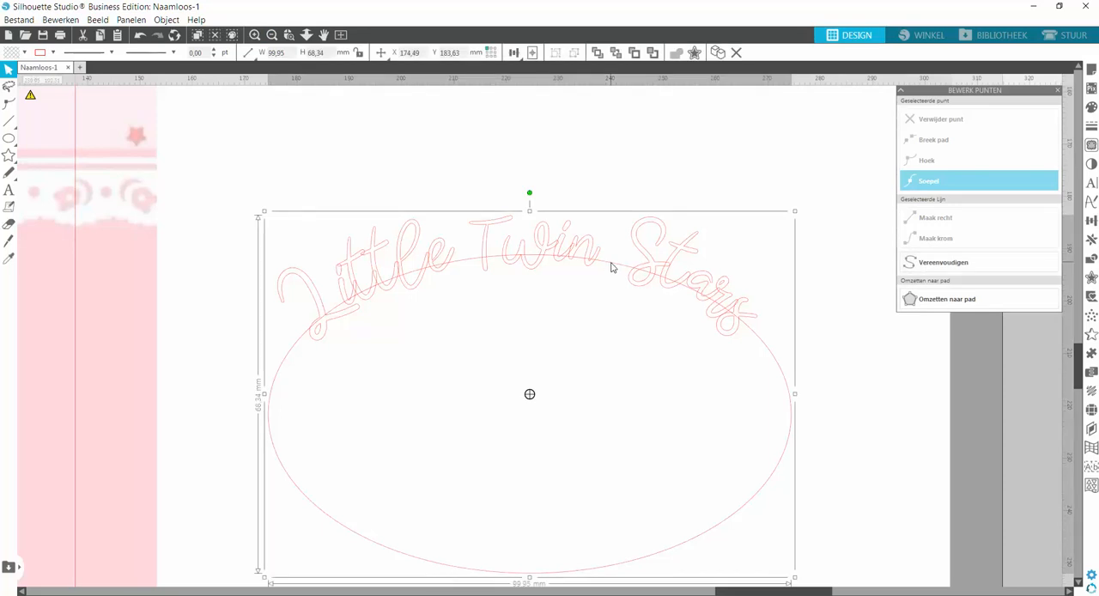
{"action": "left_click_drag", "start_coordinate": [611, 266], "coordinate": [616, 212]}
{"action": "right_click", "coordinate": [605, 212]}
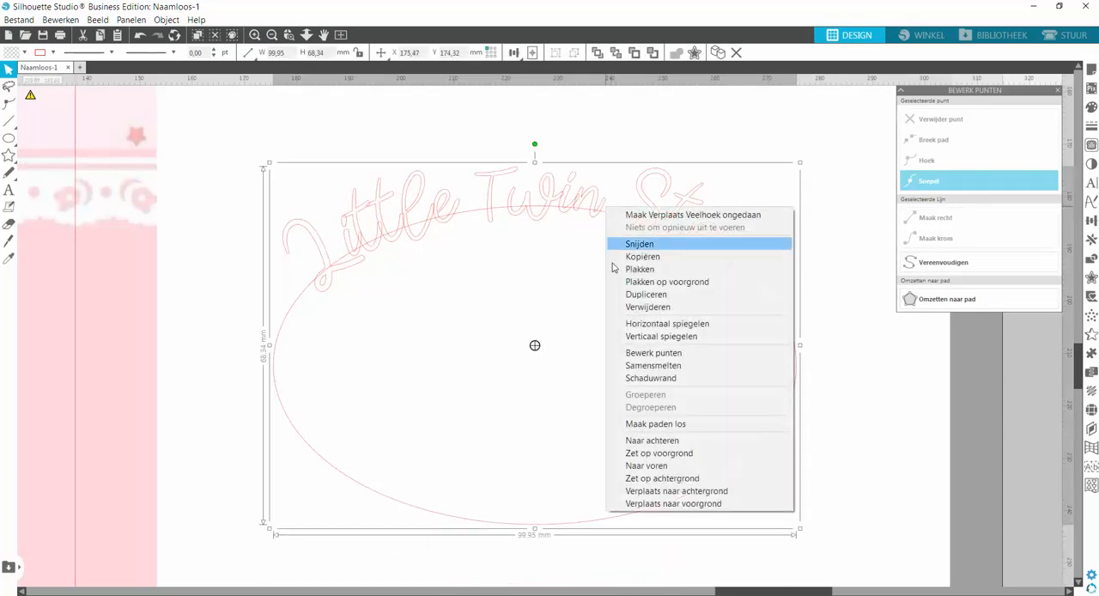
{"action": "left_click", "coordinate": [646, 425]}
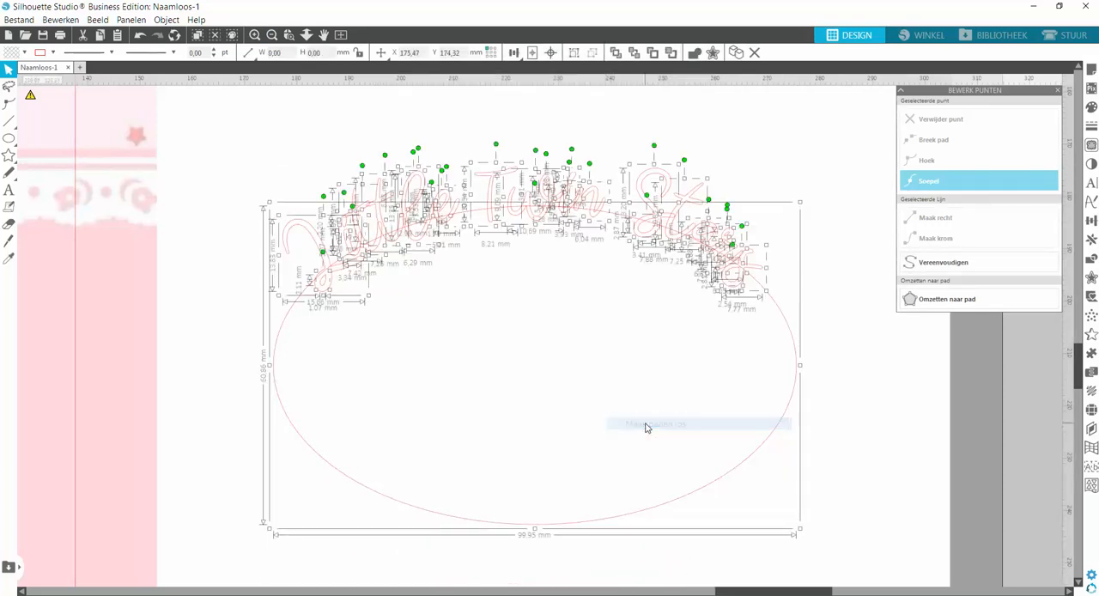
Delete the ellipse on its own, keeping the curved letter outlines.
{"action": "left_click", "coordinate": [611, 392]}
{"action": "left_click_drag", "start_coordinate": [878, 393], "coordinate": [754, 395]}
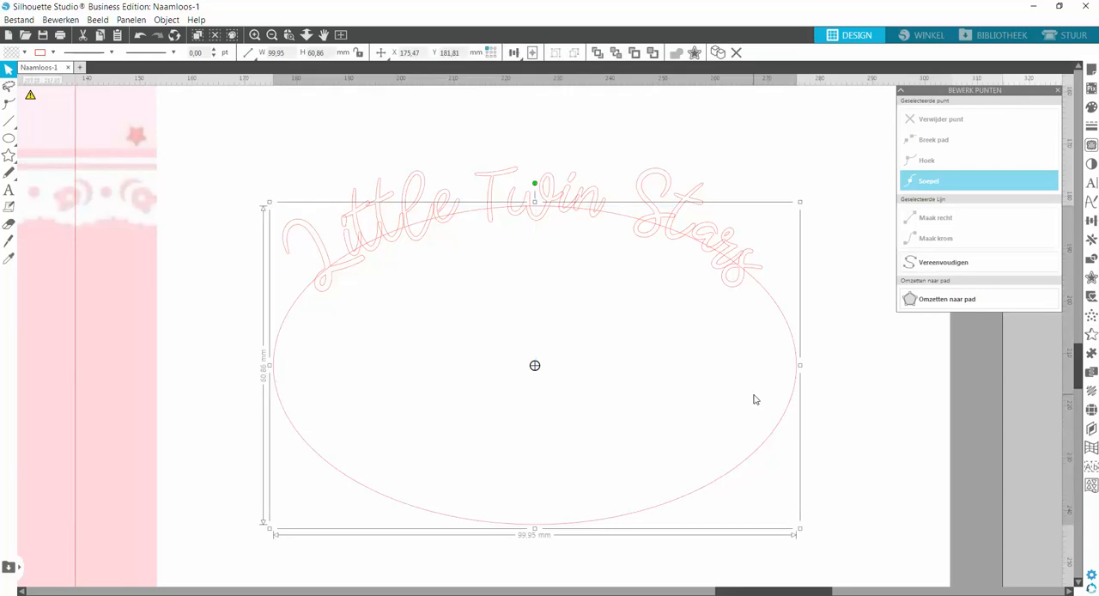
{"action": "key", "text": "Delete"}
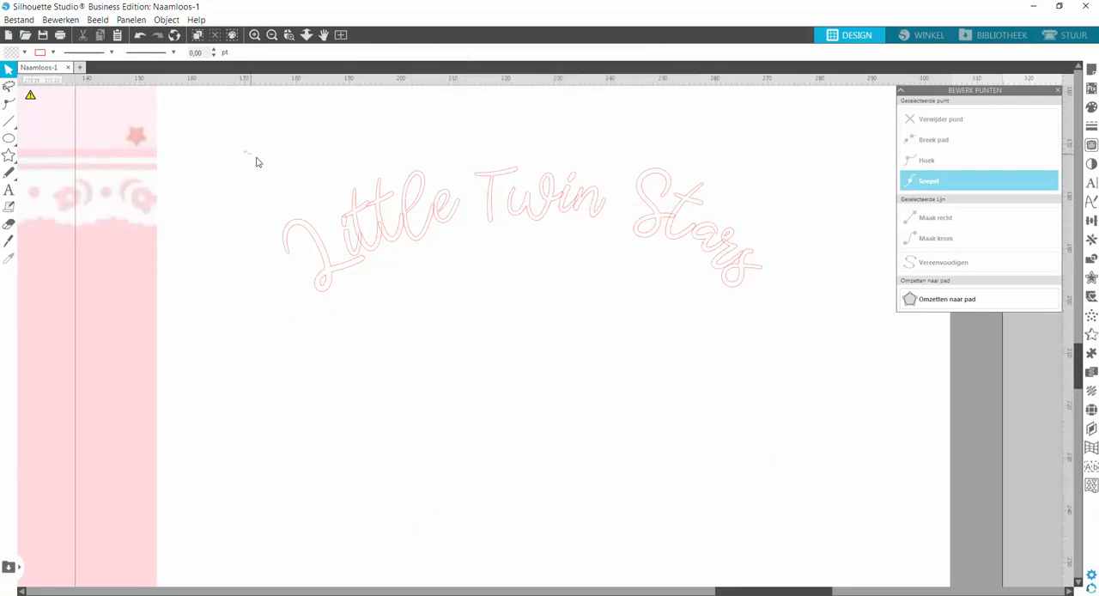
Try welding all the curved letter outlines together, and undo the weld.
{"action": "left_click_drag", "start_coordinate": [255, 163], "coordinate": [809, 377]}
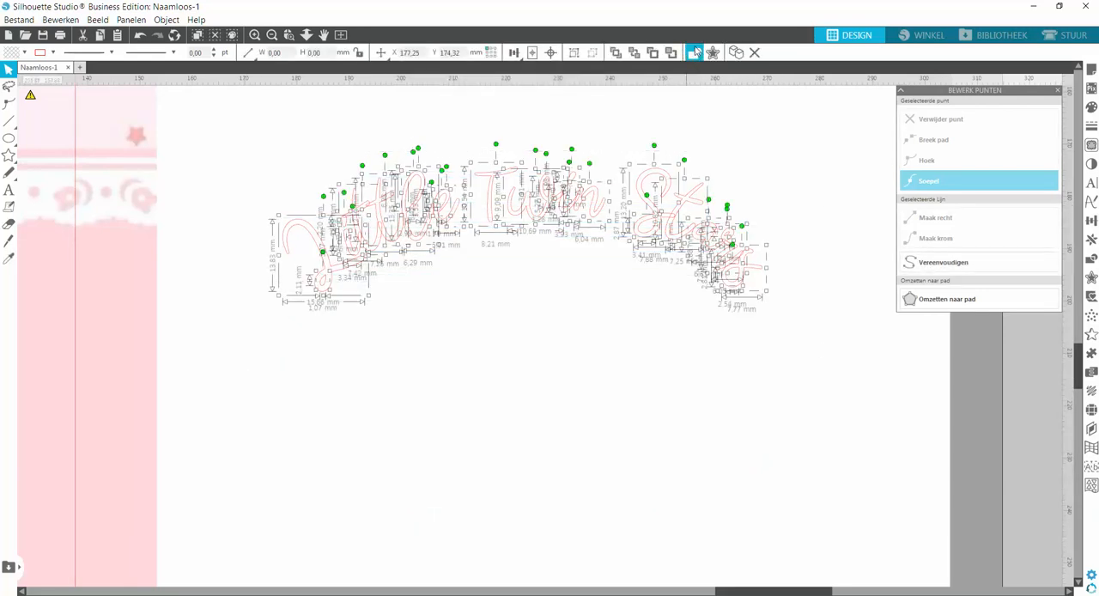
{"action": "left_click", "coordinate": [694, 54]}
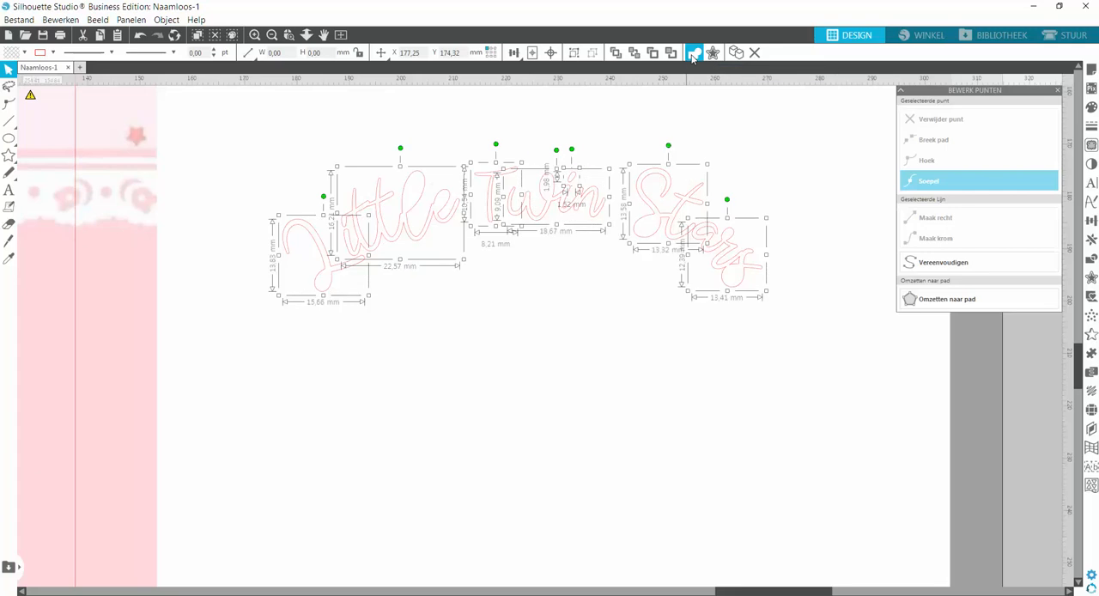
{"action": "left_click", "coordinate": [140, 36]}
Try combining all the curved letter outlines into one compound path, and undo it.
{"action": "left_click", "coordinate": [471, 338]}
{"action": "left_click_drag", "start_coordinate": [243, 141], "coordinate": [806, 367]}
{"action": "right_click", "coordinate": [597, 316]}
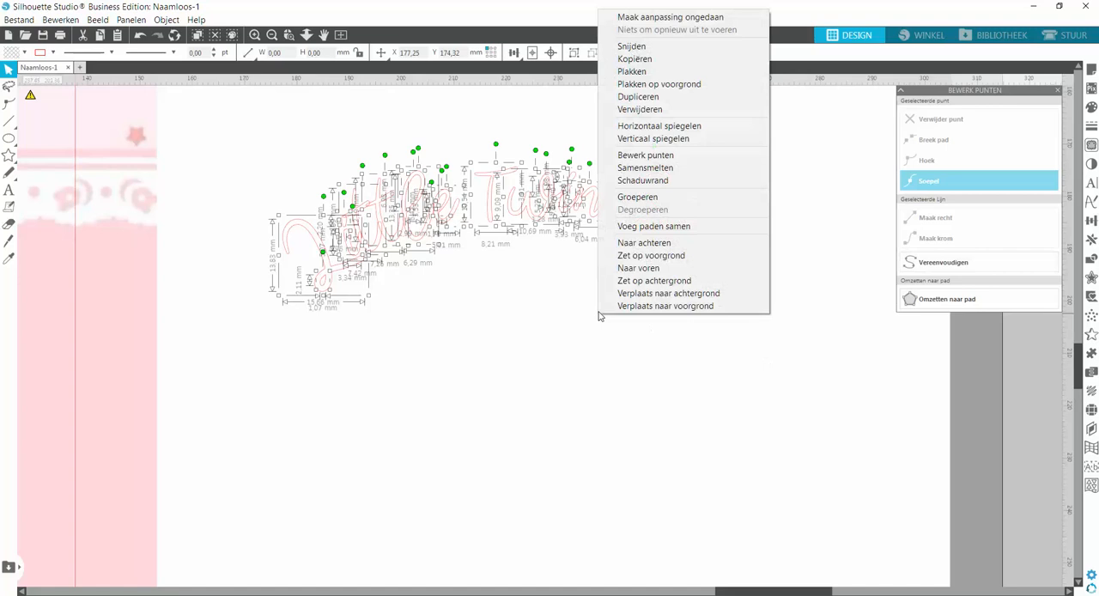
{"action": "left_click", "coordinate": [650, 227]}
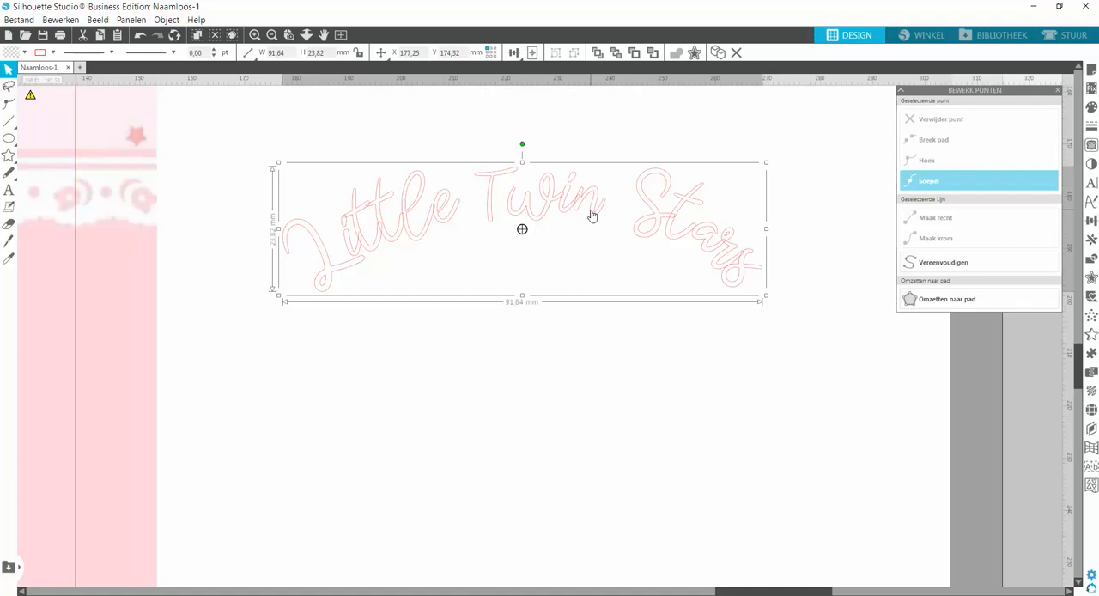
{"action": "left_click", "coordinate": [139, 35]}
{"action": "left_click", "coordinate": [140, 36]}
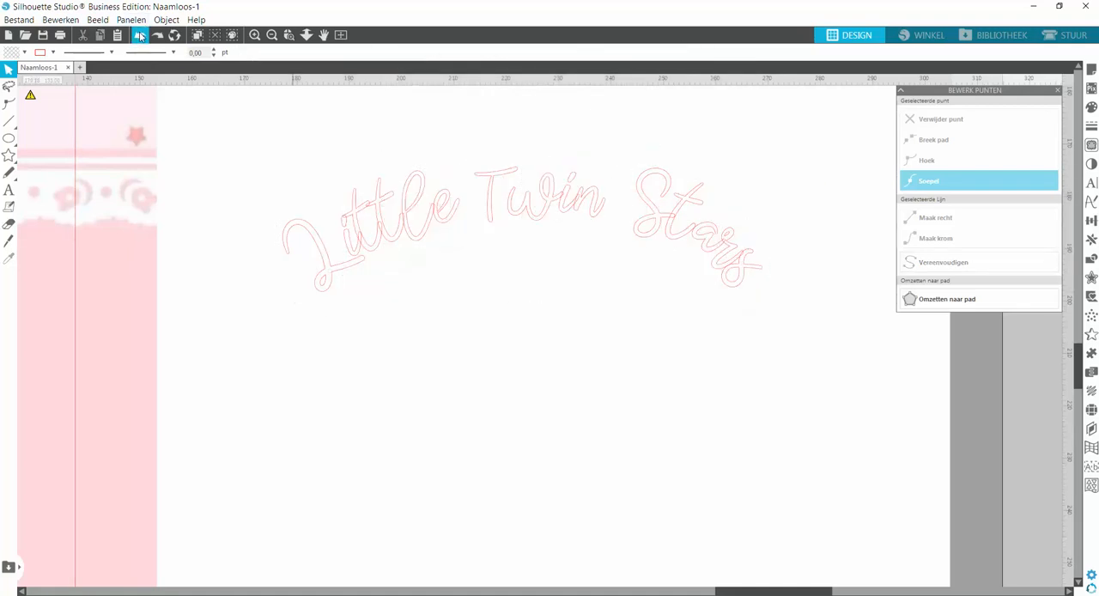
{"action": "left_click", "coordinate": [139, 35]}
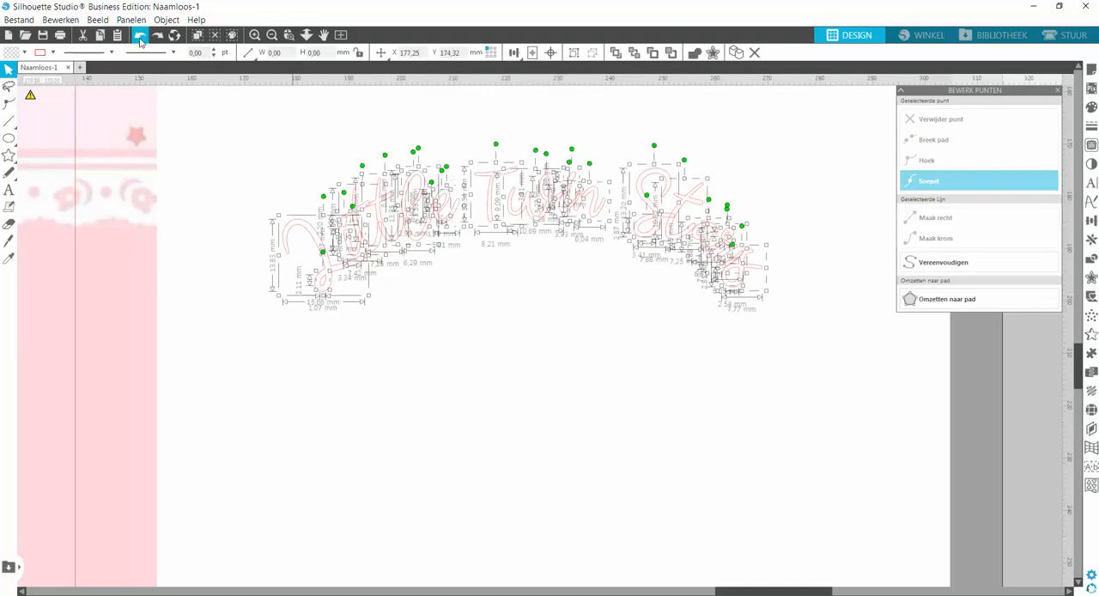
Combine the inner and outer outlines of the L and of the e in "Little" into one compound path per letter.
{"action": "left_click", "coordinate": [549, 378]}
{"action": "left_click", "coordinate": [337, 277]}
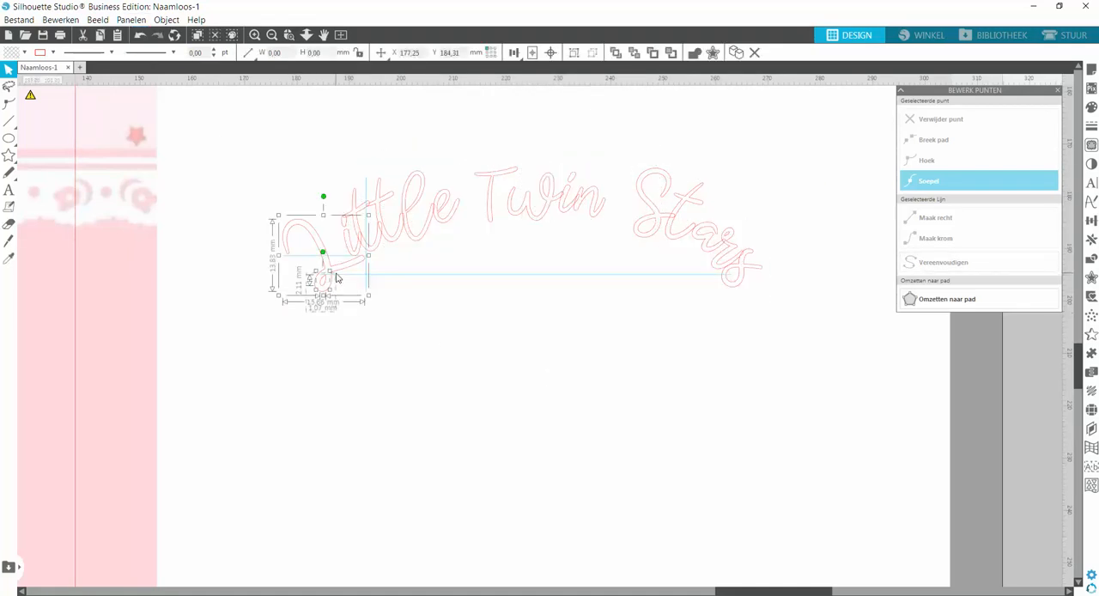
{"action": "right_click", "coordinate": [341, 277]}
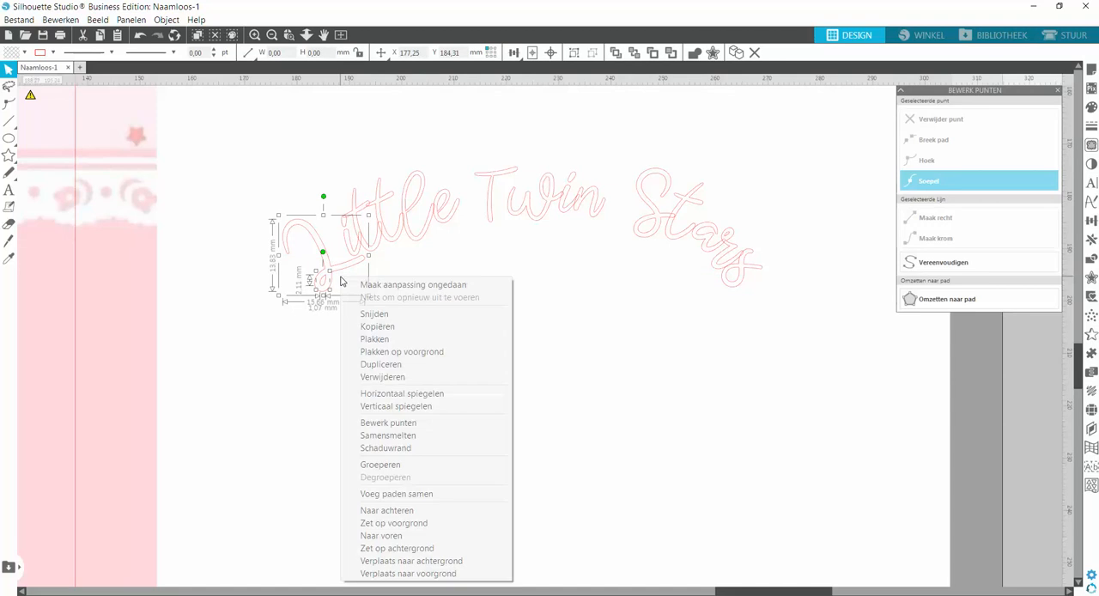
{"action": "left_click", "coordinate": [400, 495]}
{"action": "left_click", "coordinate": [456, 253]}
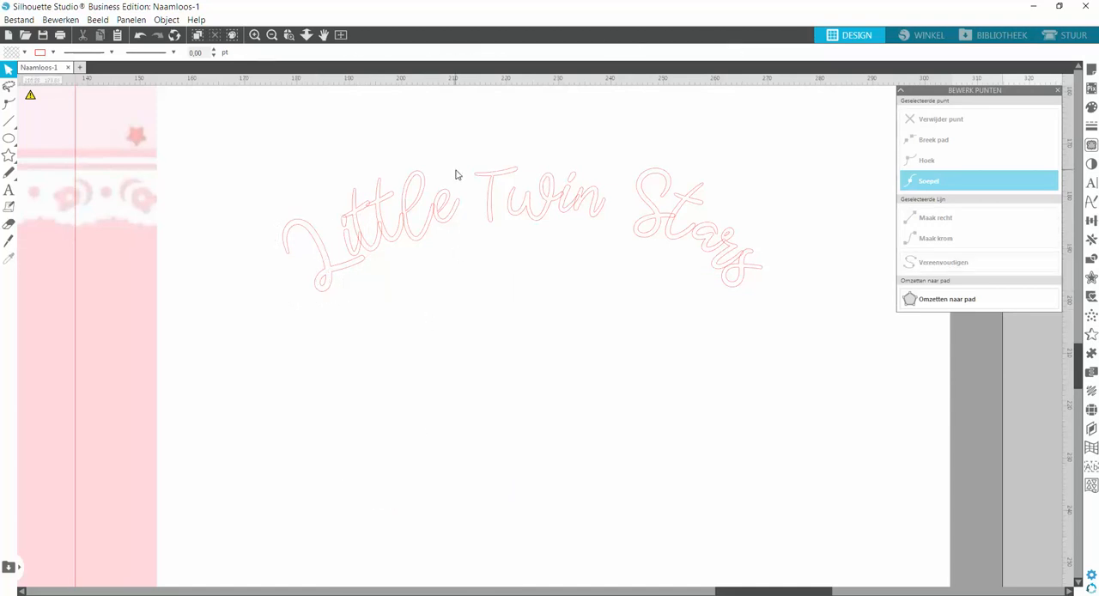
{"action": "left_click", "coordinate": [456, 176]}
{"action": "right_click", "coordinate": [456, 264]}
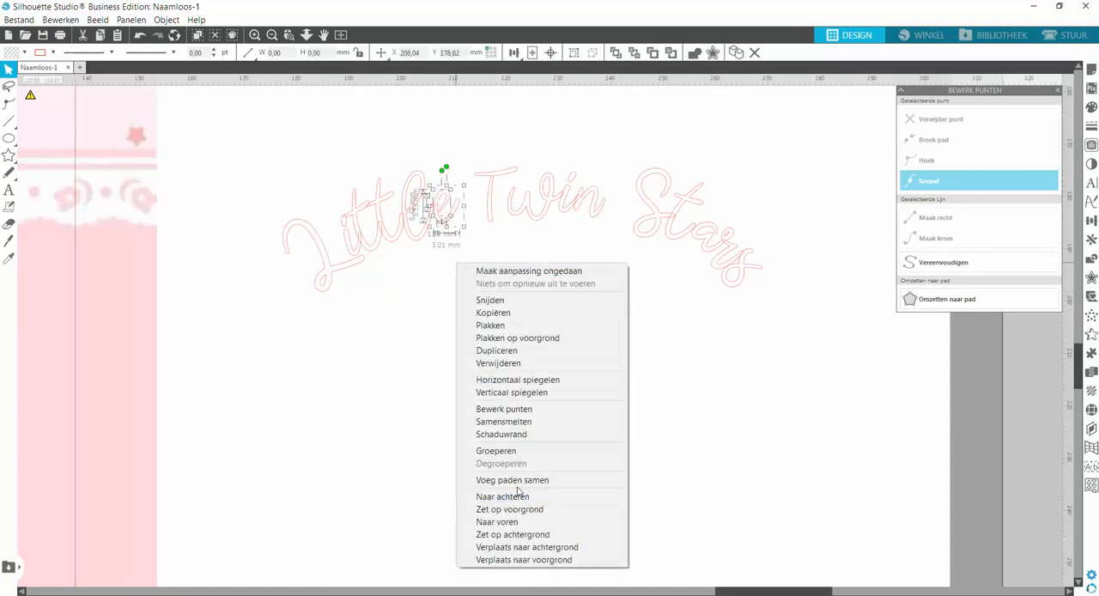
{"action": "left_click", "coordinate": [518, 481]}
Make one compound path each from the two outlines of the l in "Little" and of the w in "Twin".
{"action": "left_click", "coordinate": [442, 301]}
{"action": "left_click", "coordinate": [422, 183]}
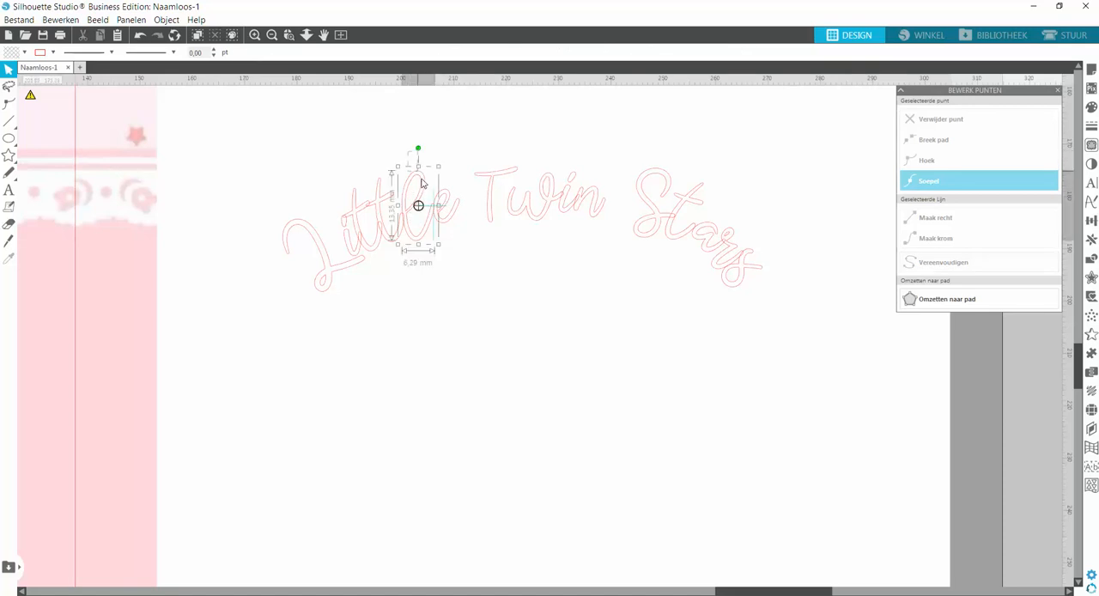
{"action": "right_click", "coordinate": [449, 163]}
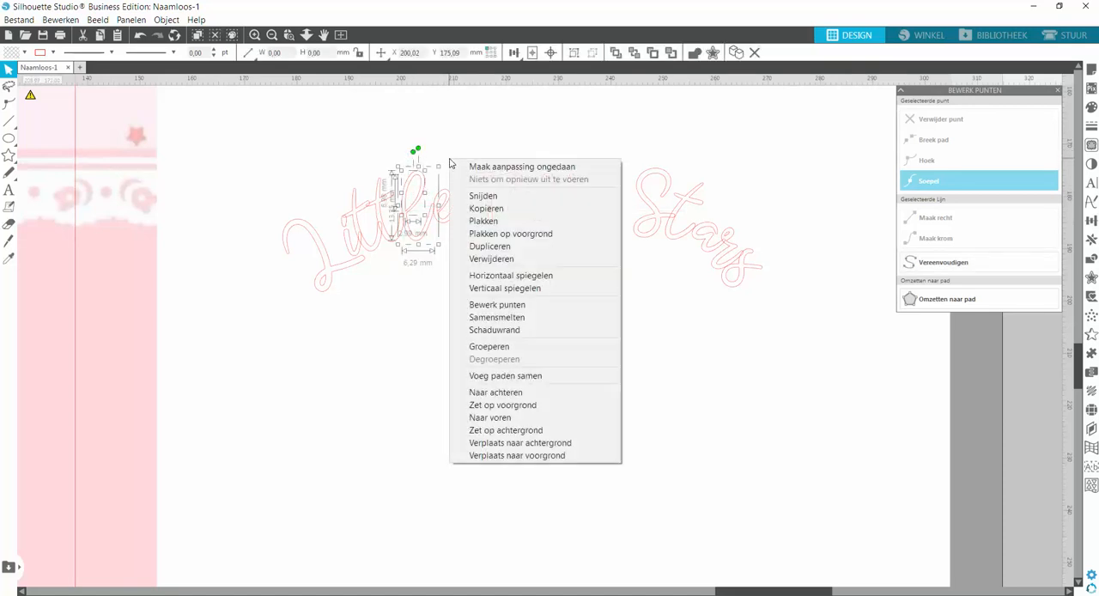
{"action": "left_click", "coordinate": [495, 378]}
{"action": "left_click", "coordinate": [504, 290]}
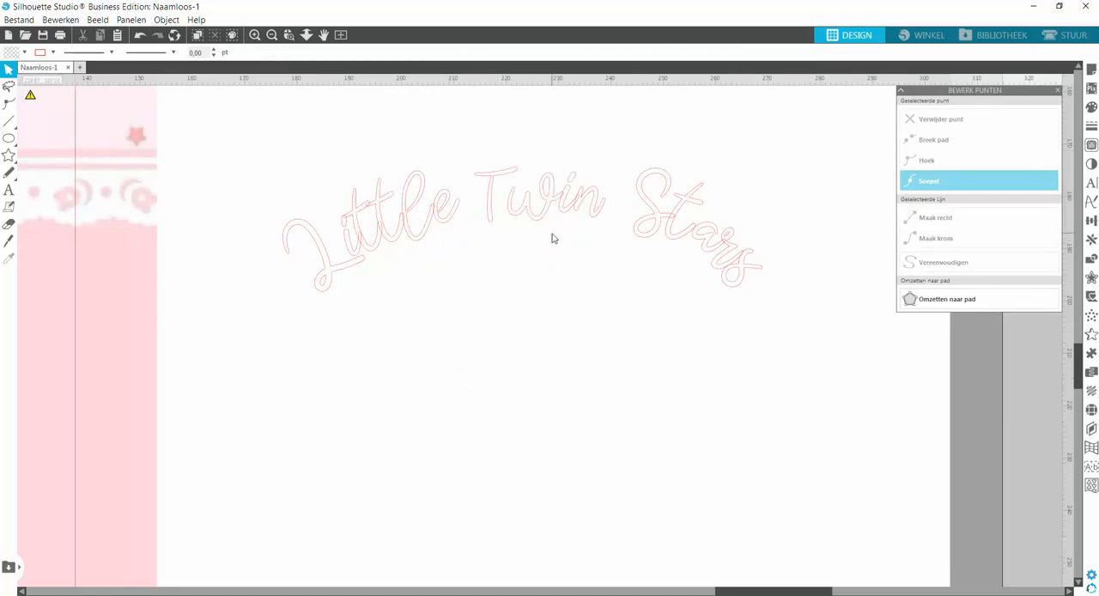
{"action": "left_click", "coordinate": [551, 173]}
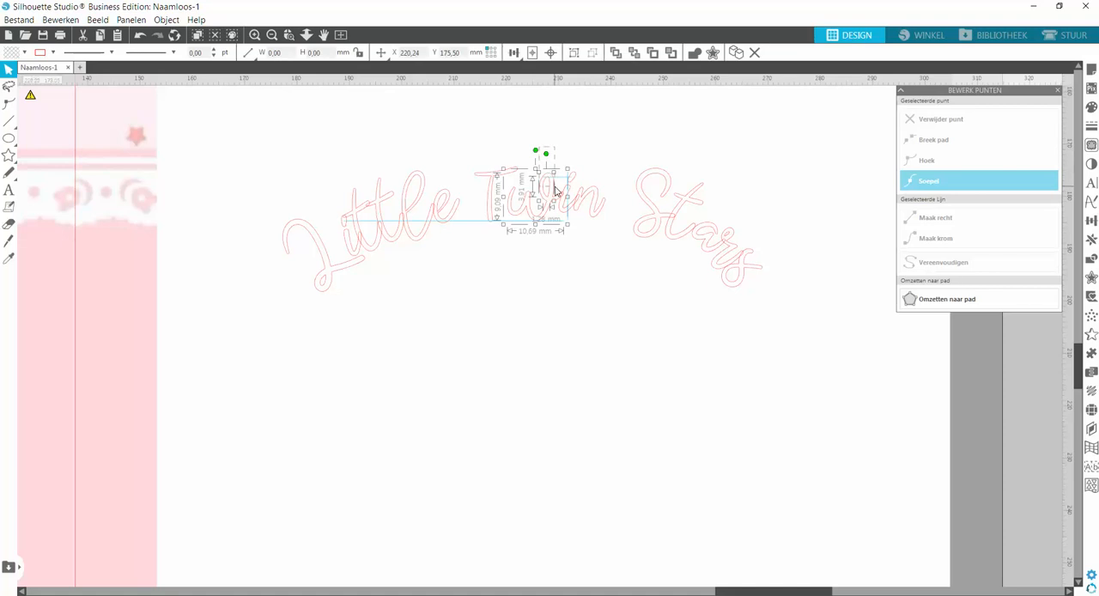
{"action": "right_click", "coordinate": [577, 290]}
{"action": "left_click", "coordinate": [615, 503]}
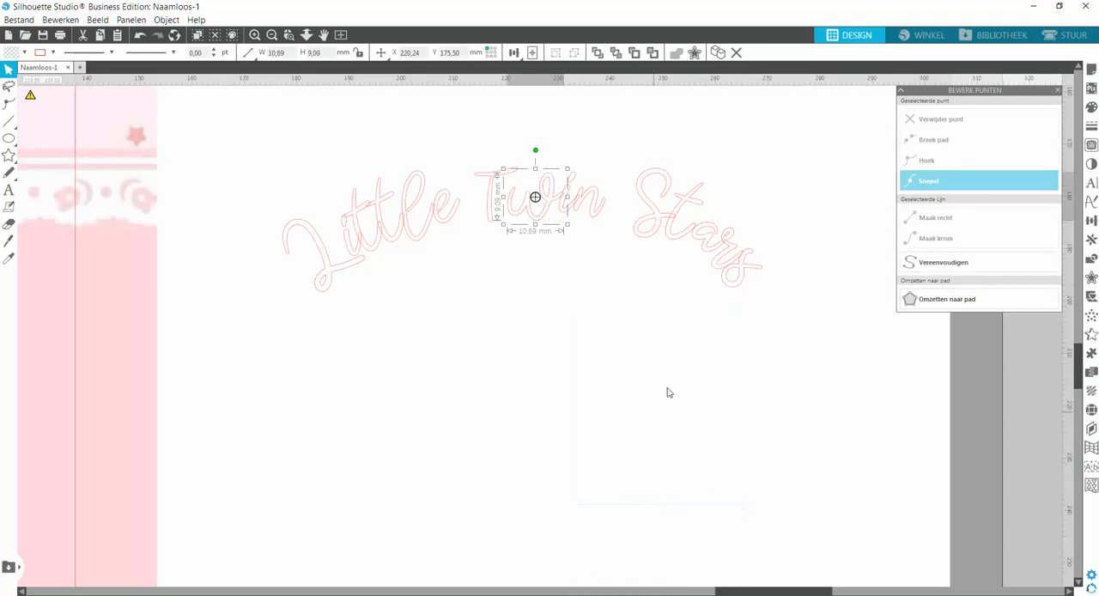
Make one compound path each from the two outlines of the r and of the final s in "Stars".
{"action": "left_click", "coordinate": [733, 216]}
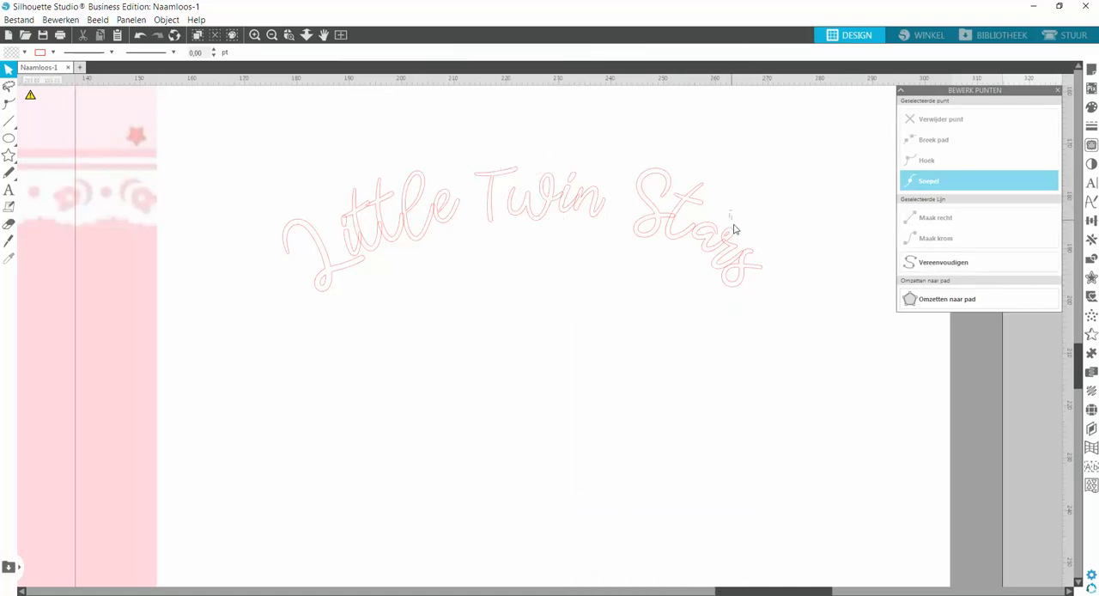
{"action": "left_click", "coordinate": [728, 228]}
{"action": "right_click", "coordinate": [768, 222]}
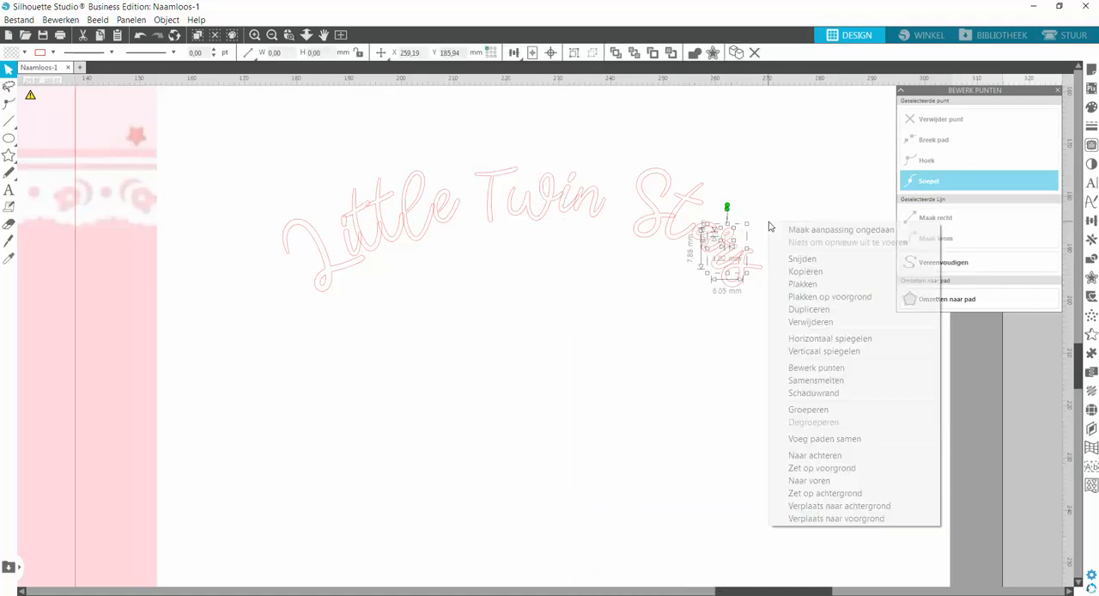
{"action": "left_click", "coordinate": [802, 438]}
{"action": "left_click", "coordinate": [732, 275]}
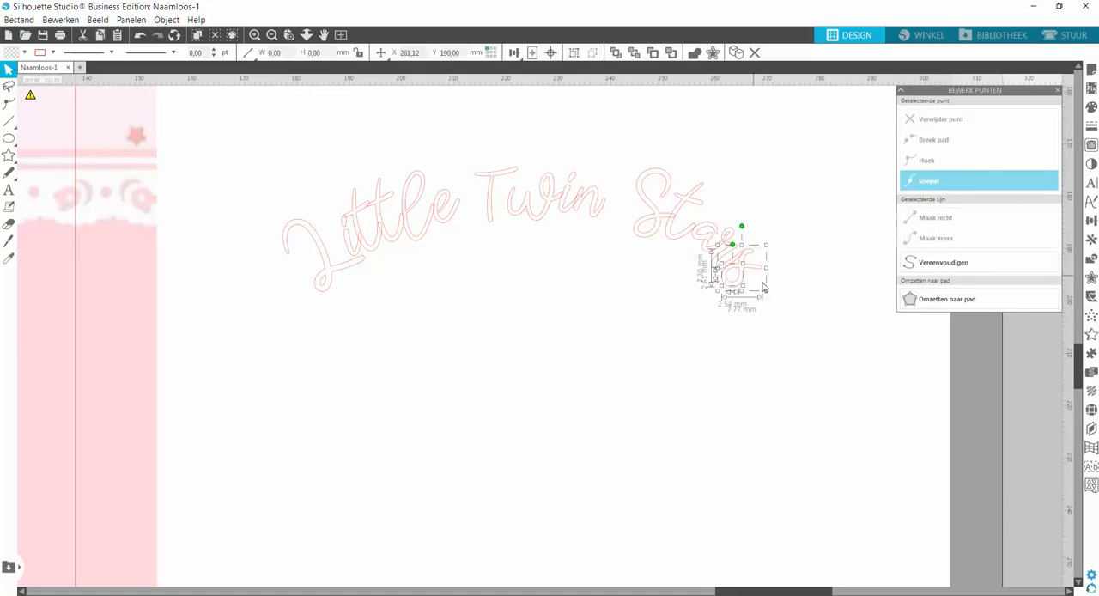
{"action": "right_click", "coordinate": [778, 301]}
{"action": "left_click", "coordinate": [825, 508]}
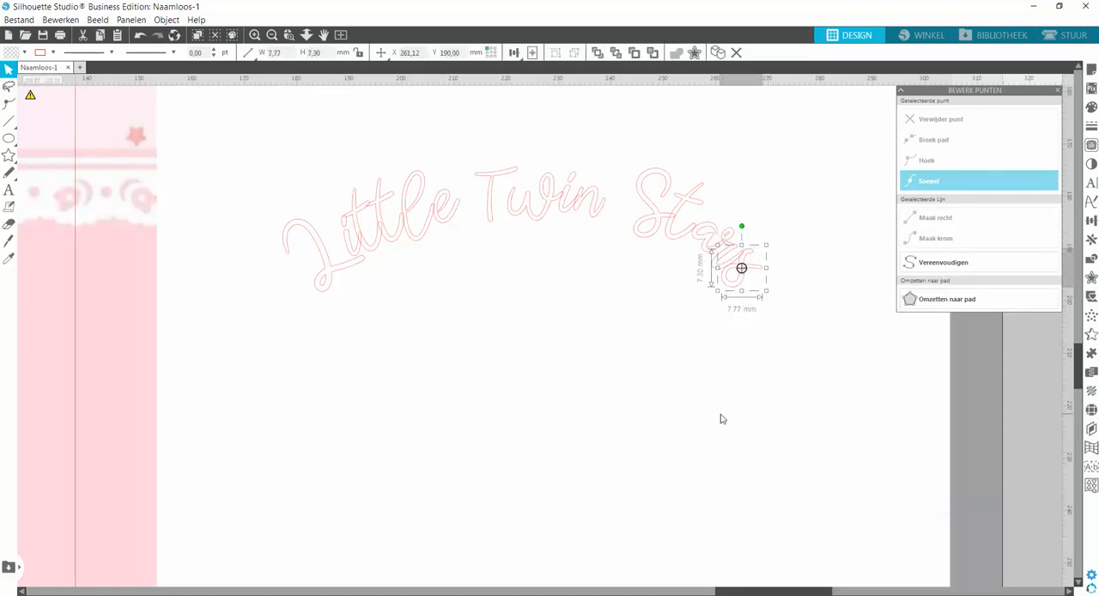
Try welding all the letters of the curved text together, and undo the weld.
{"action": "left_click", "coordinate": [623, 267]}
{"action": "left_click_drag", "start_coordinate": [275, 144], "coordinate": [783, 338]}
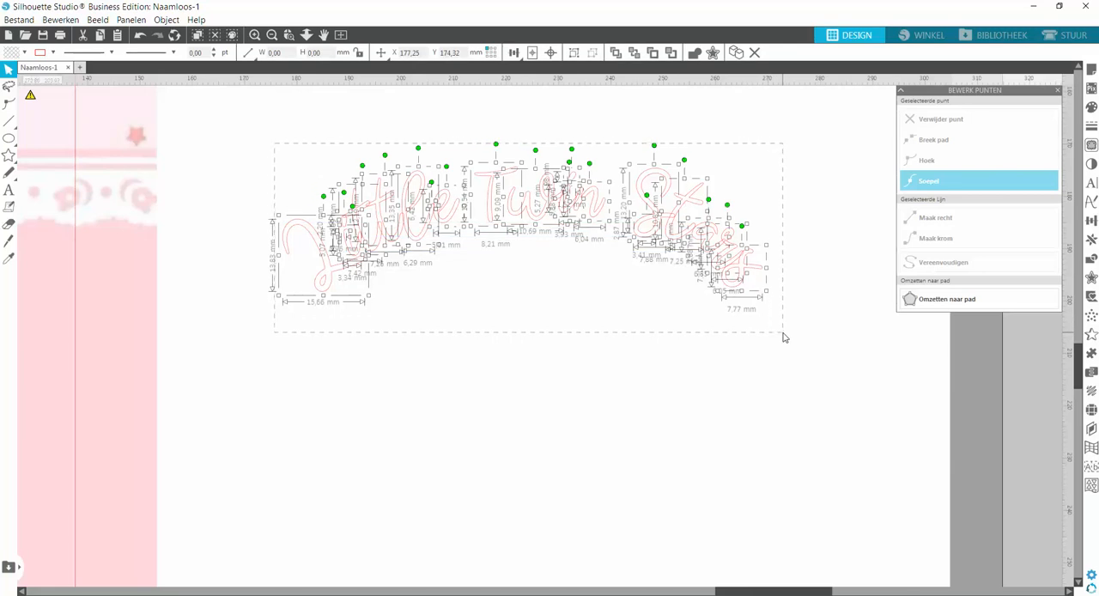
{"action": "left_click", "coordinate": [695, 54]}
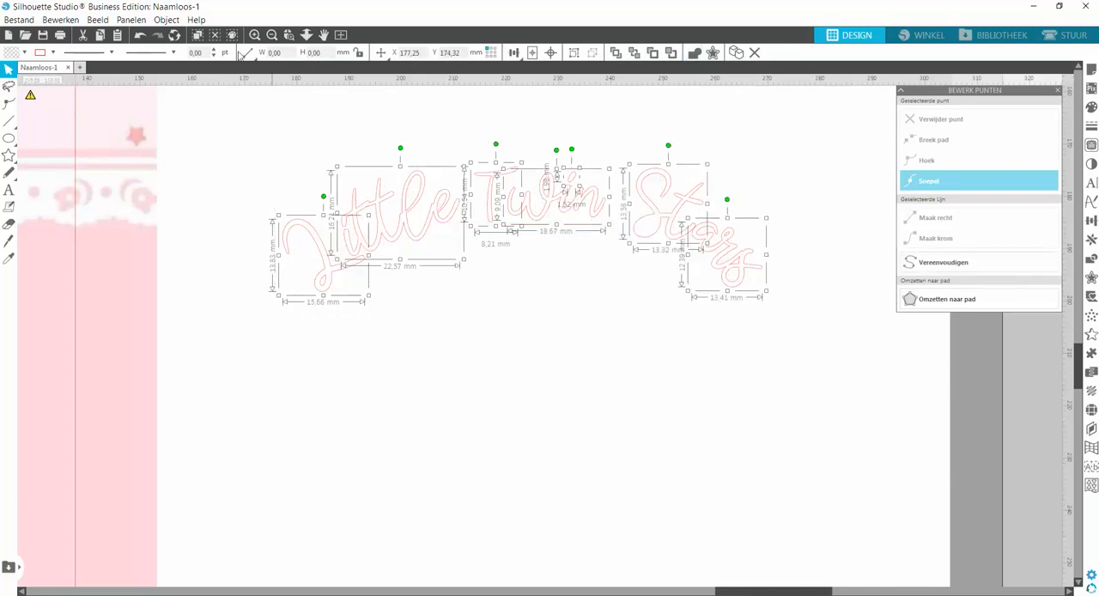
{"action": "left_click", "coordinate": [140, 35]}
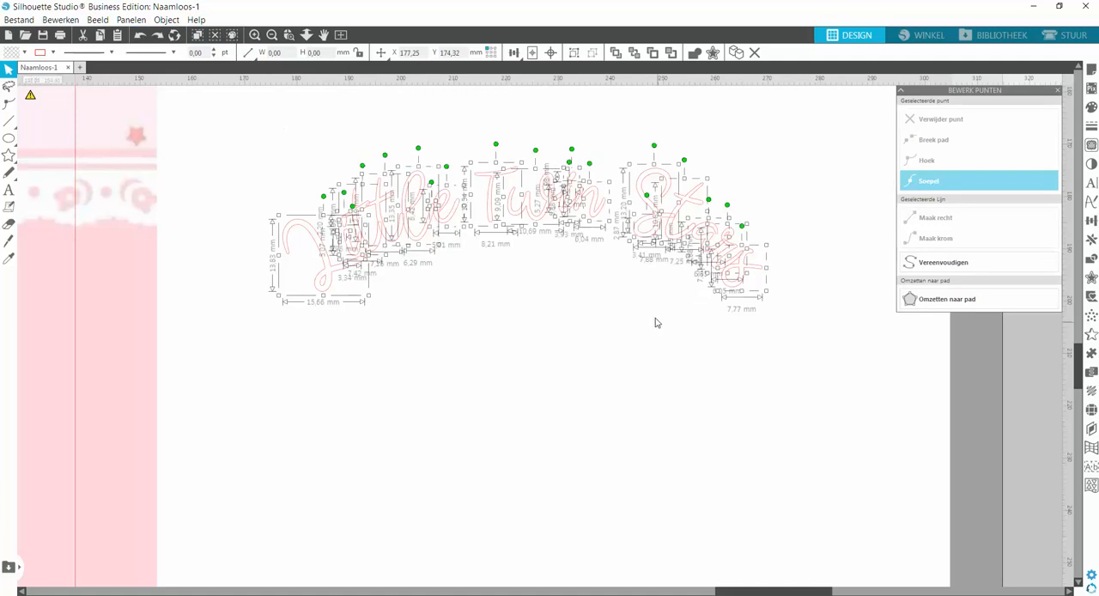
Combine the capital S of "Stars" and its inner loop outline into one compound path.
{"action": "left_click", "coordinate": [622, 287]}
{"action": "left_click", "coordinate": [652, 226]}
{"action": "right_click", "coordinate": [653, 285]}
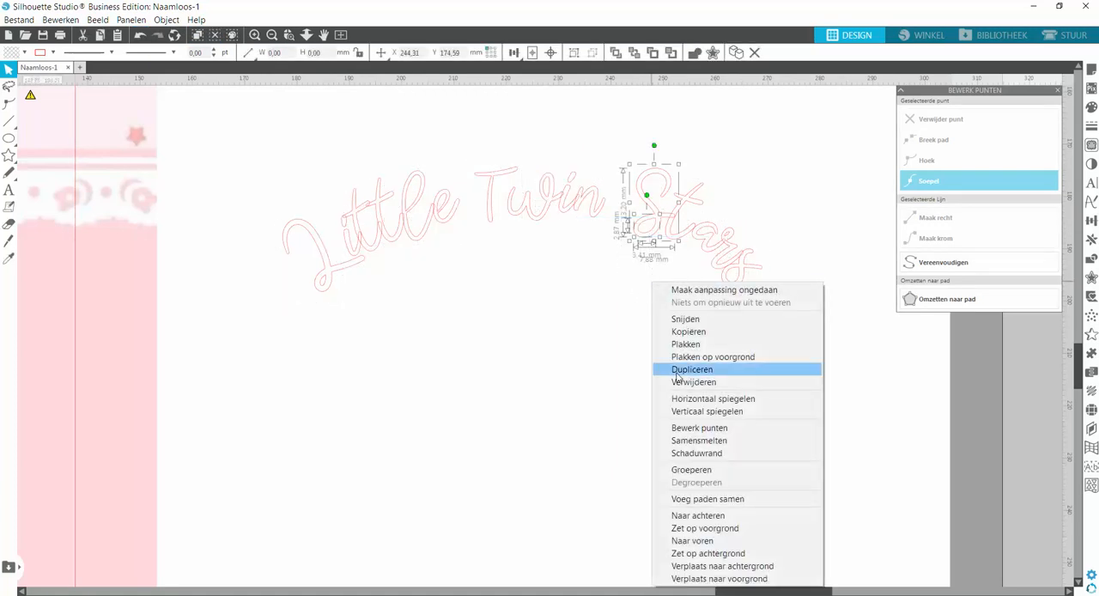
{"action": "left_click", "coordinate": [687, 499]}
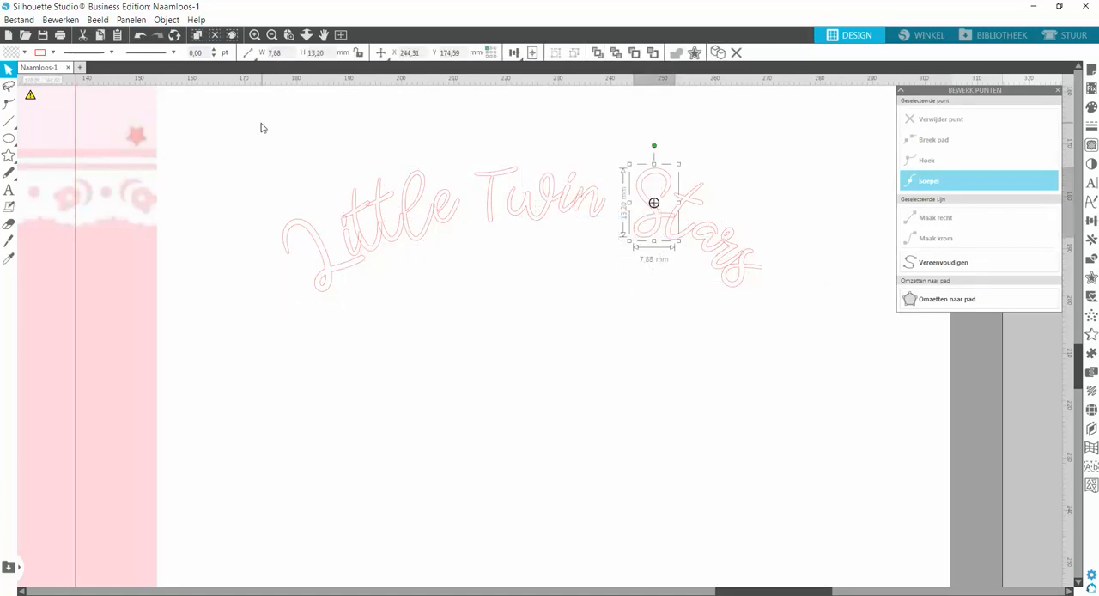
Weld all the overlapping curved letters together and group the resulting shapes.
{"action": "left_click_drag", "start_coordinate": [262, 127], "coordinate": [798, 358]}
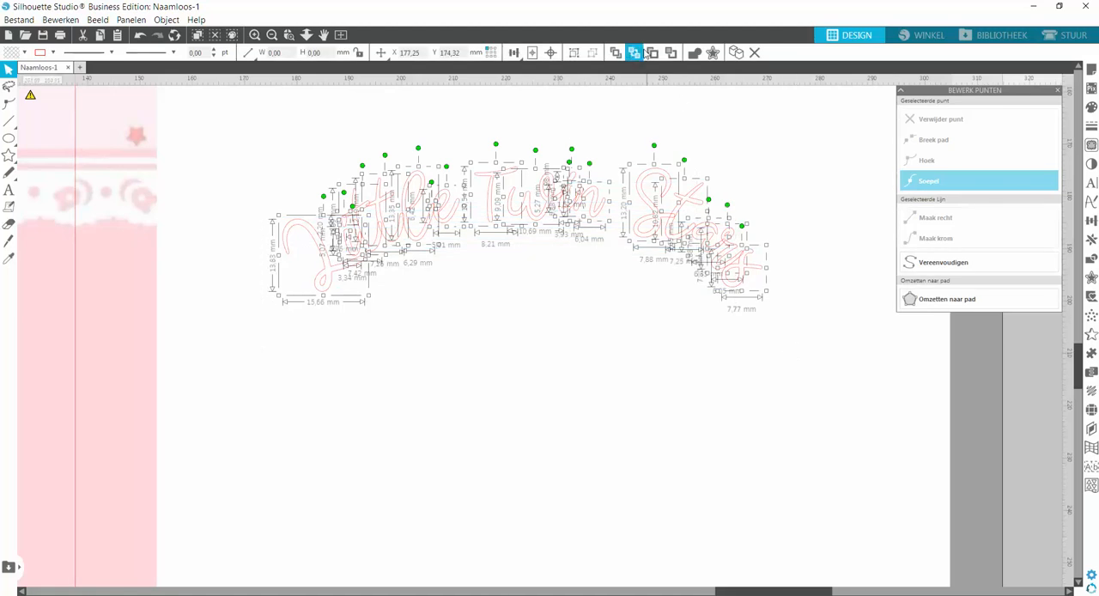
{"action": "left_click", "coordinate": [695, 53]}
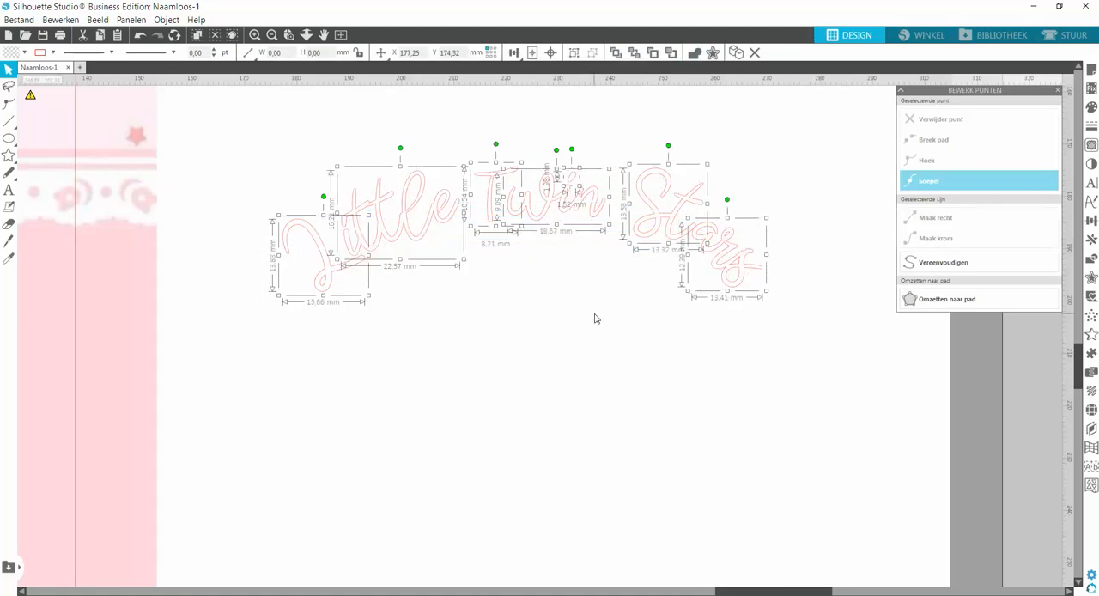
{"action": "left_click", "coordinate": [574, 52]}
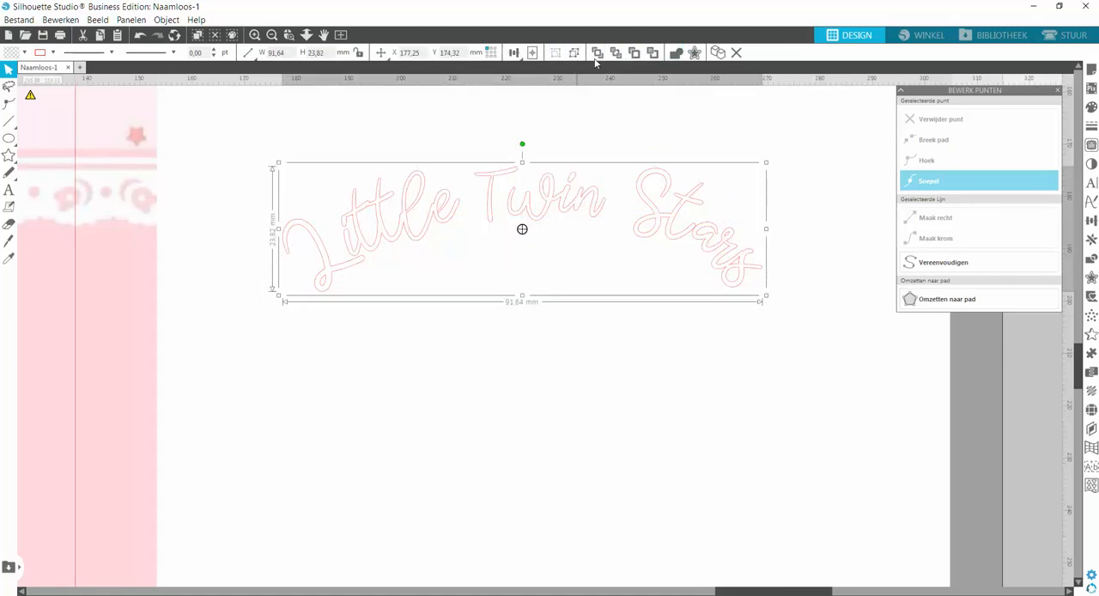
Fill the grouped lettering with the recently used mint green and set its line colour to the same mint green.
{"action": "left_click", "coordinate": [1091, 107]}
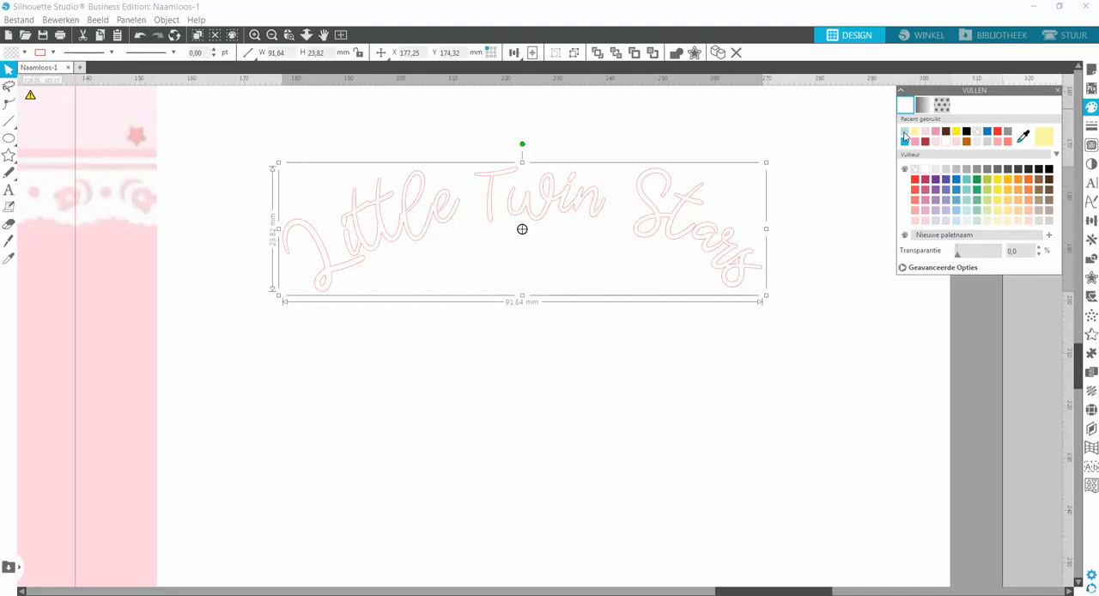
{"action": "left_click", "coordinate": [906, 137]}
{"action": "left_click", "coordinate": [1092, 127]}
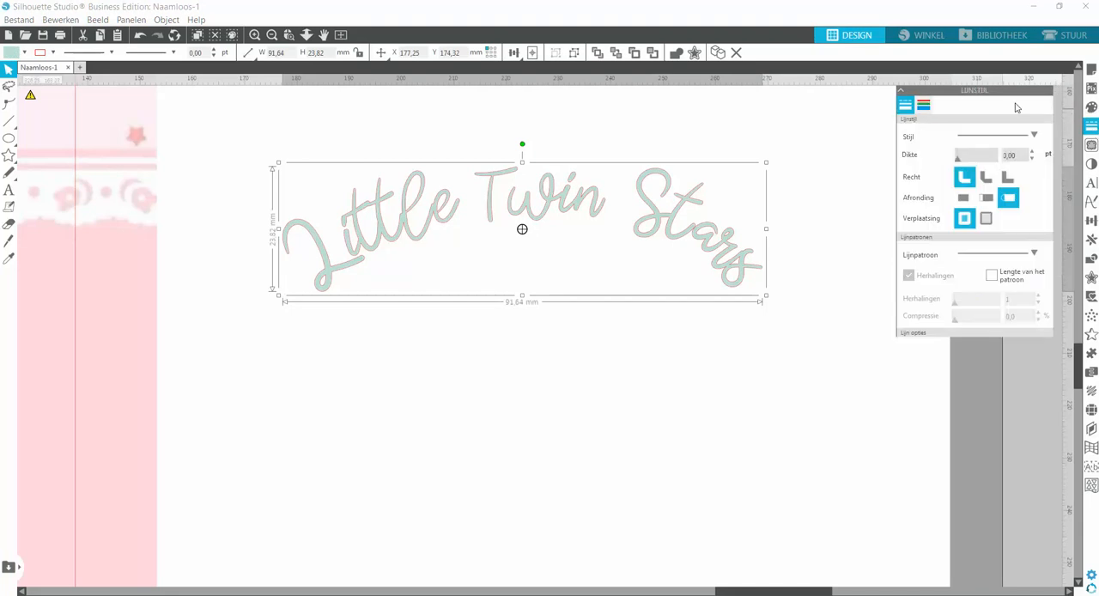
{"action": "left_click", "coordinate": [924, 105]}
{"action": "left_click", "coordinate": [906, 130]}
{"action": "left_click", "coordinate": [611, 342]}
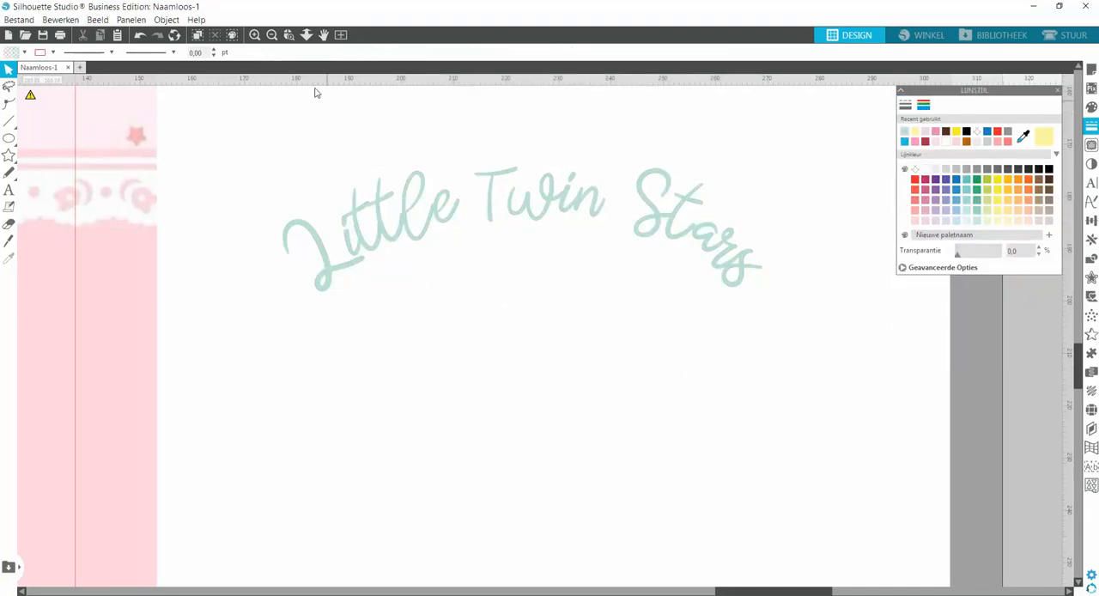
Move the lettering onto the panel's pink lower area, arched above the Little Twin Stars picture, and nudge it 0.5 mm to the right.
{"action": "left_click", "coordinate": [271, 36]}
{"action": "left_click", "coordinate": [271, 36]}
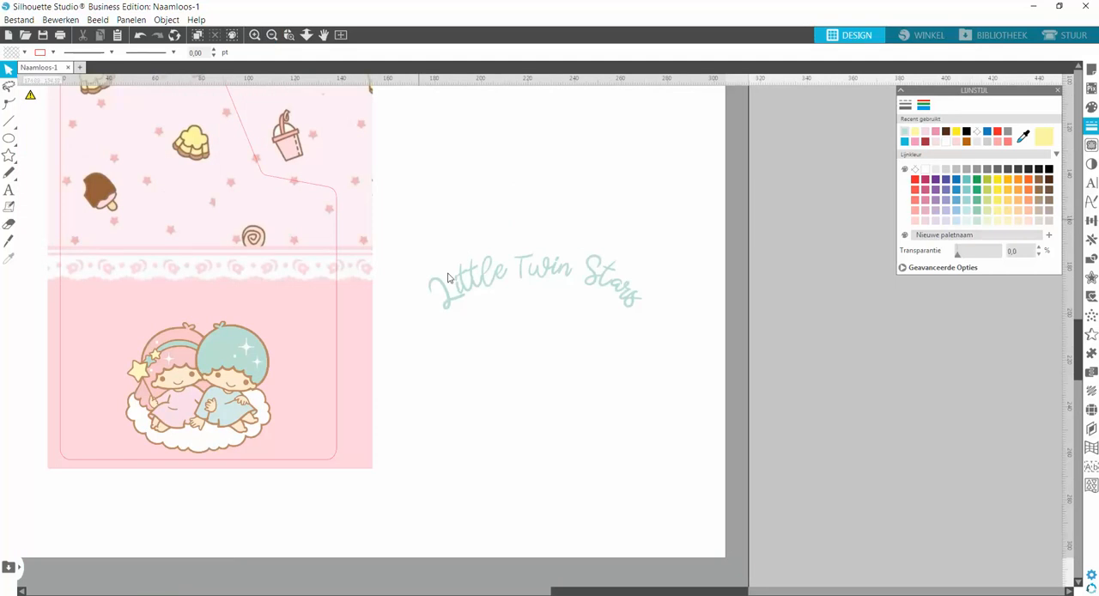
{"action": "left_click_drag", "start_coordinate": [464, 298], "coordinate": [125, 332]}
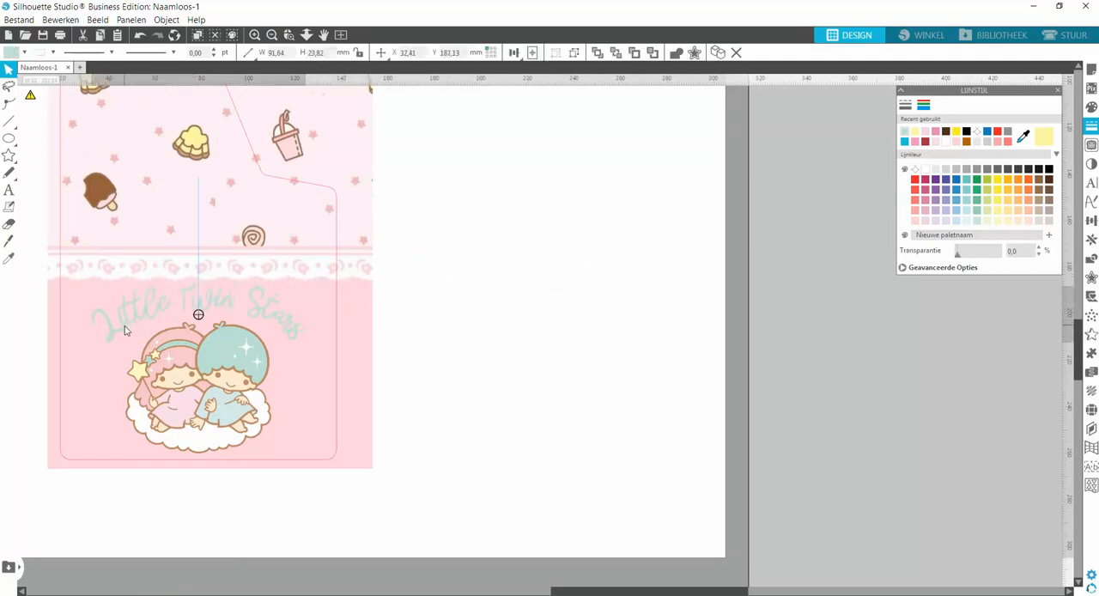
{"action": "left_click", "coordinate": [287, 523]}
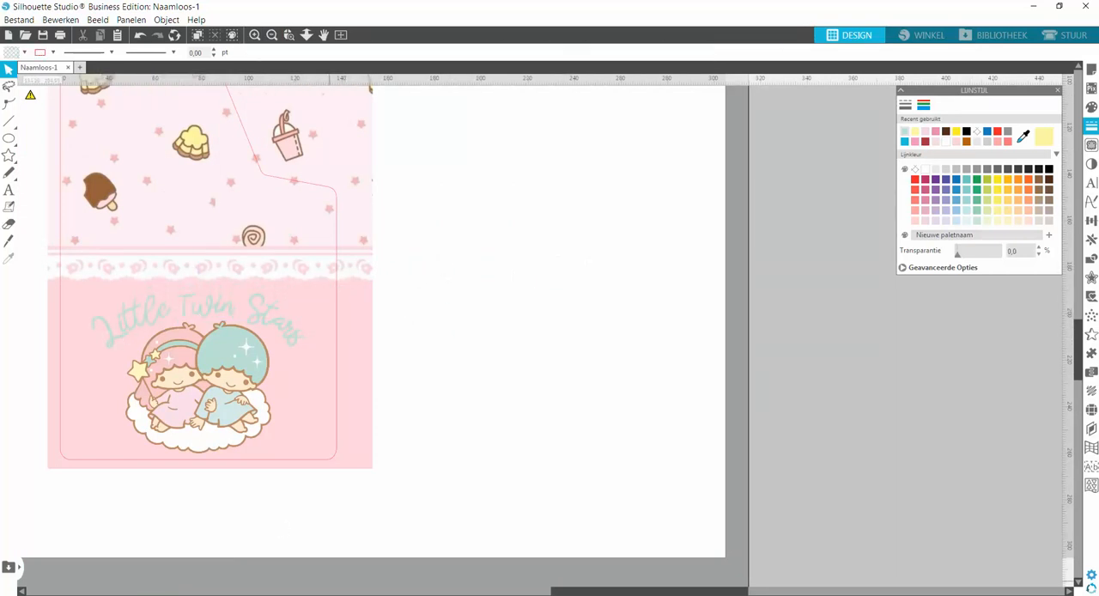
{"action": "left_click_drag", "start_coordinate": [573, 592], "coordinate": [477, 592]}
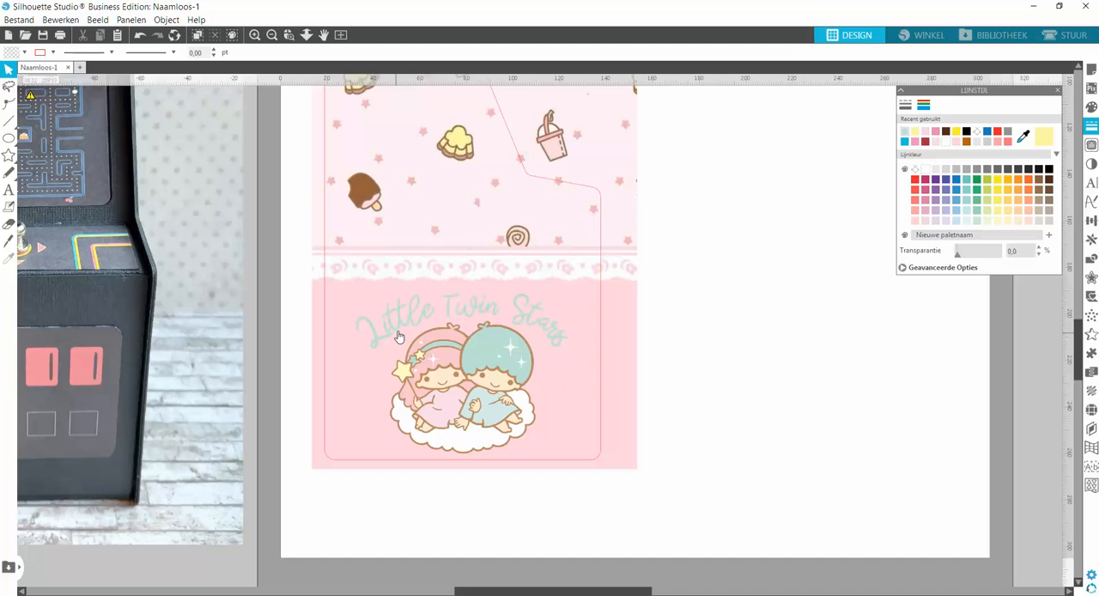
{"action": "left_click", "coordinate": [400, 325]}
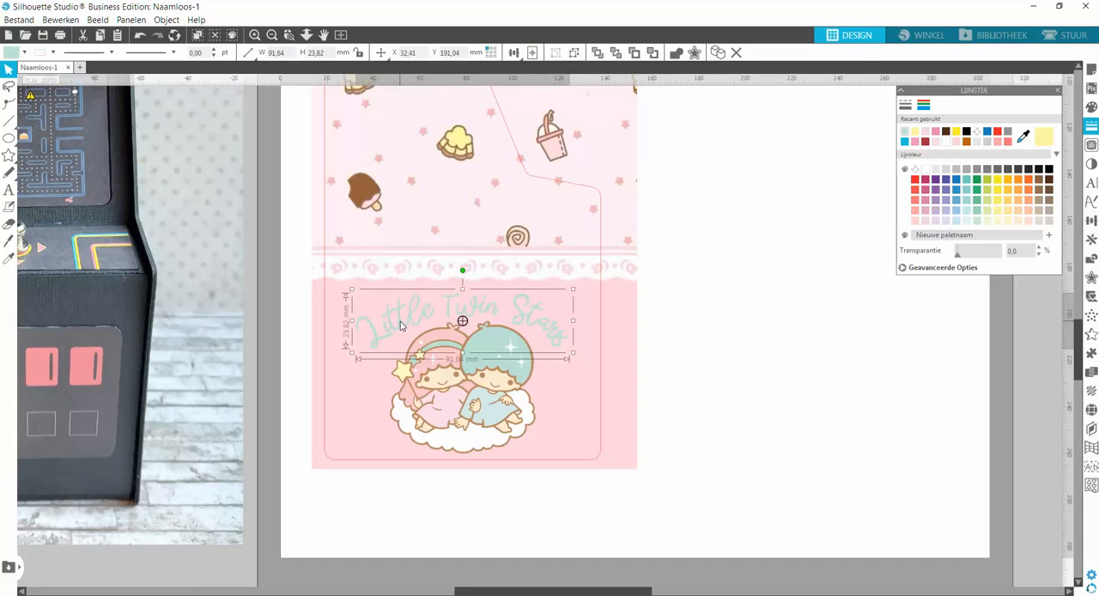
{"action": "key", "text": "Right"}
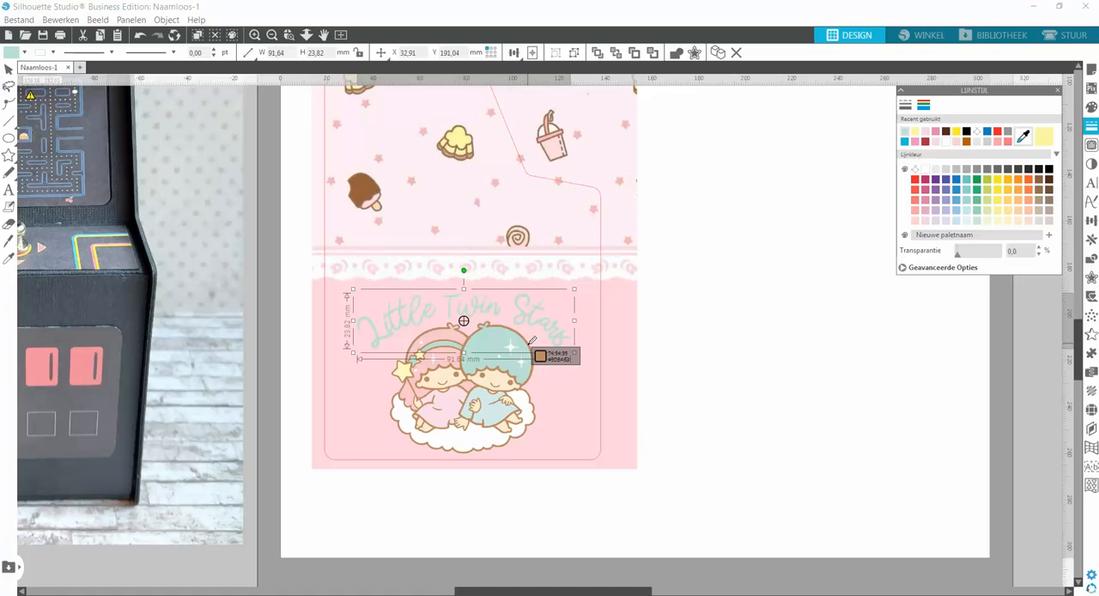
Give the lettering a 1.00 pt outline in the brown sampled from the Little Twin Stars picture.
{"action": "left_click", "coordinate": [530, 344]}
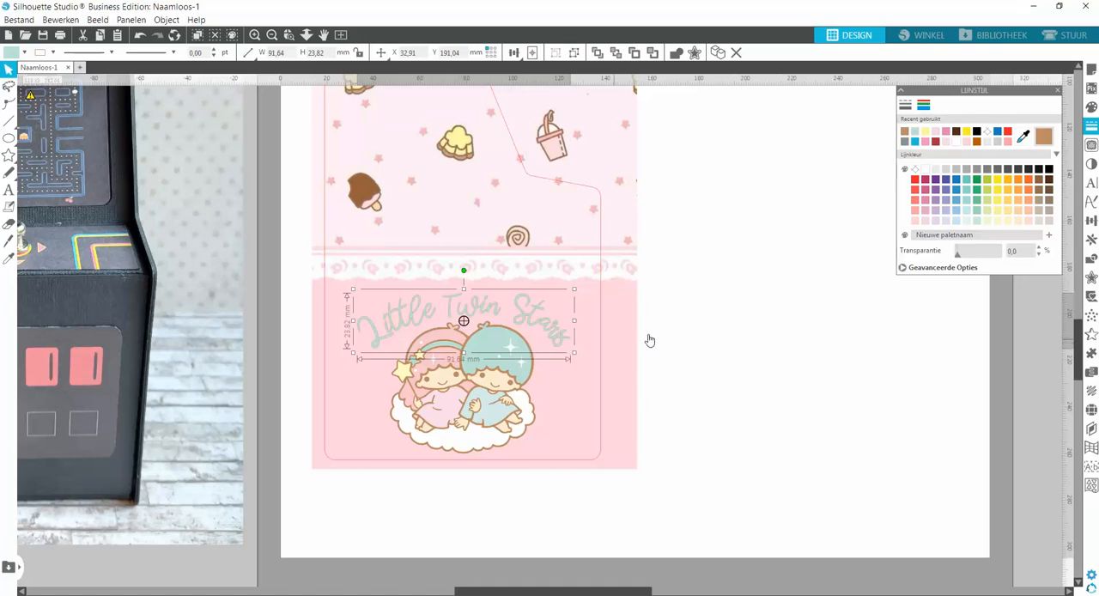
{"action": "left_click", "coordinate": [905, 104]}
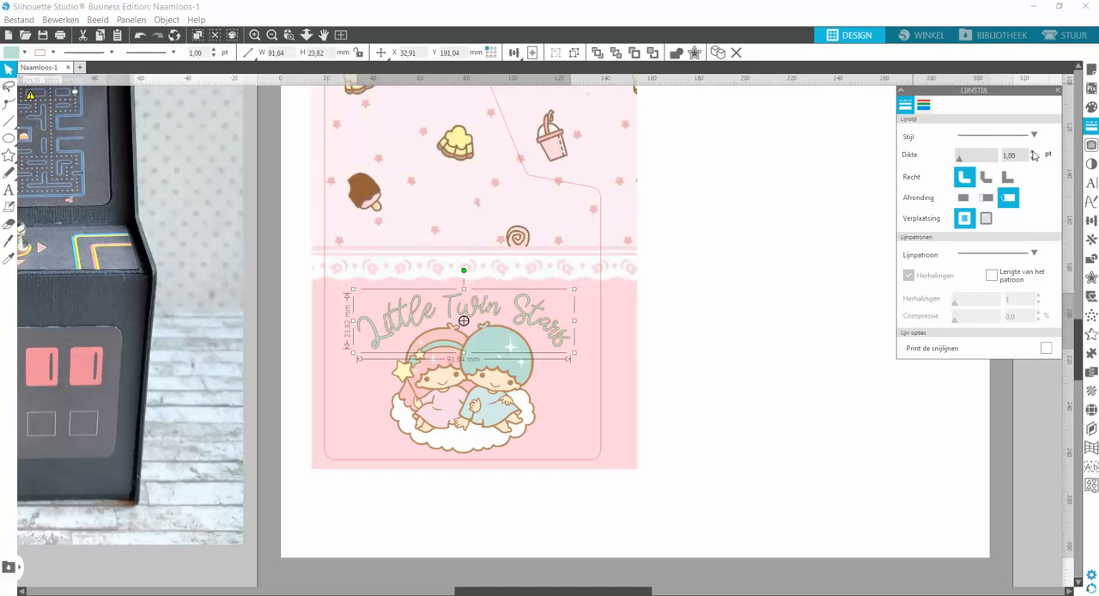
{"action": "left_click", "coordinate": [819, 321]}
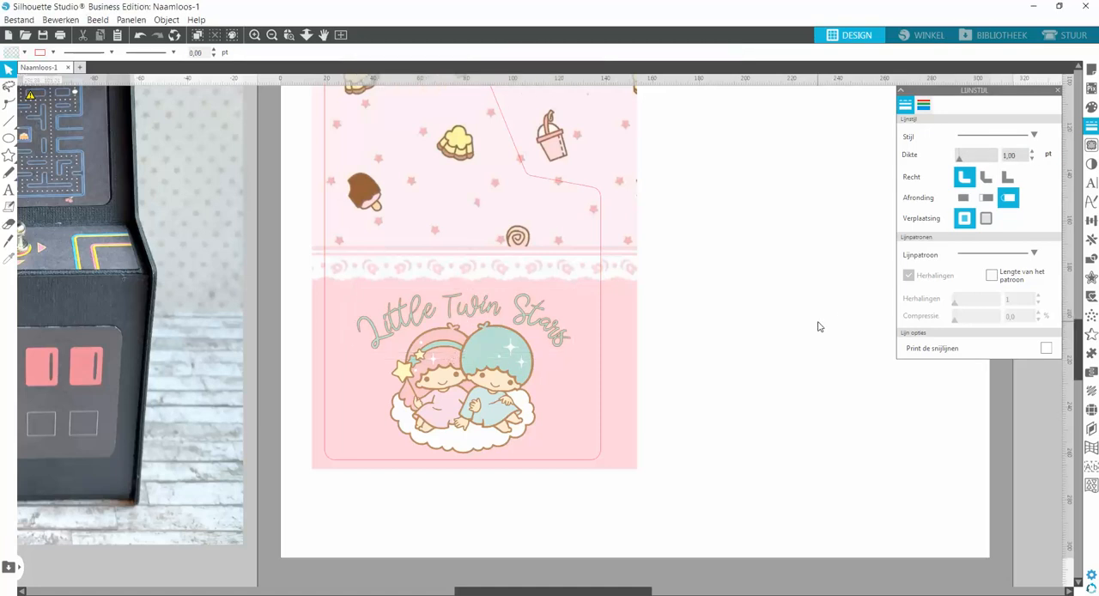
Enlarge the lettering proportionally and nudge it so it arches centrally above the Little Twin Stars picture.
{"action": "left_click", "coordinate": [563, 344]}
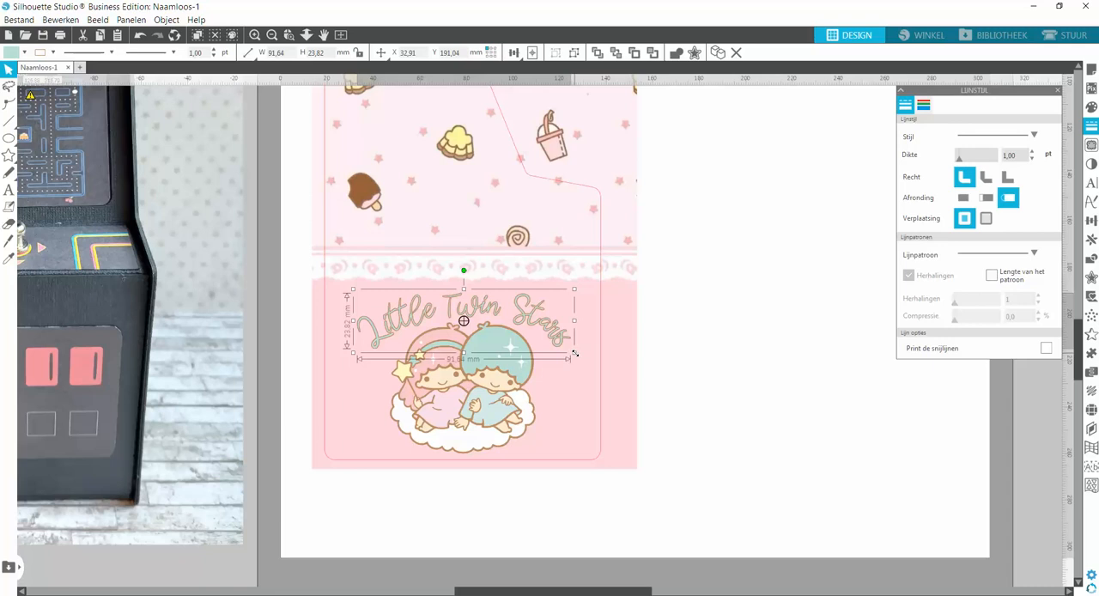
{"action": "mouse_move", "coordinate": [574, 353]}
{"action": "left_mouse_down"}
{"action": "mouse_move", "coordinate": [604, 364]}
{"action": "mouse_move", "coordinate": [573, 351]}
{"action": "left_mouse_up"}
{"action": "key", "text": "Right"}
{"action": "left_click", "coordinate": [700, 350]}
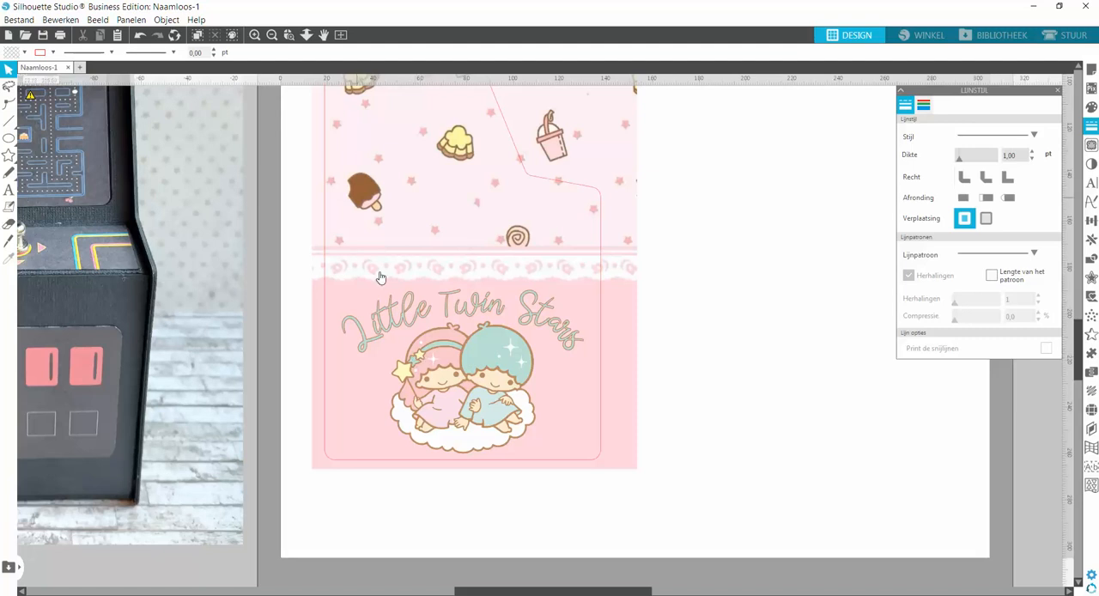
Duplicate the Little Twin Stars picture and place the copy on the empty page area beside the panel.
{"action": "left_click", "coordinate": [461, 386]}
{"action": "left_click", "coordinate": [717, 52]}
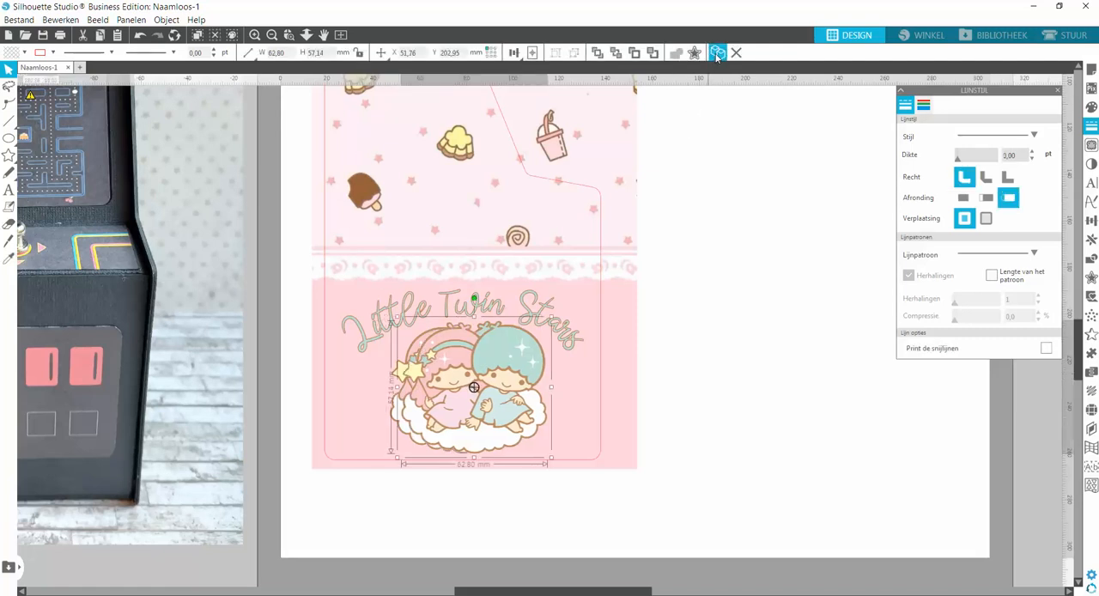
{"action": "left_click_drag", "start_coordinate": [509, 370], "coordinate": [825, 359]}
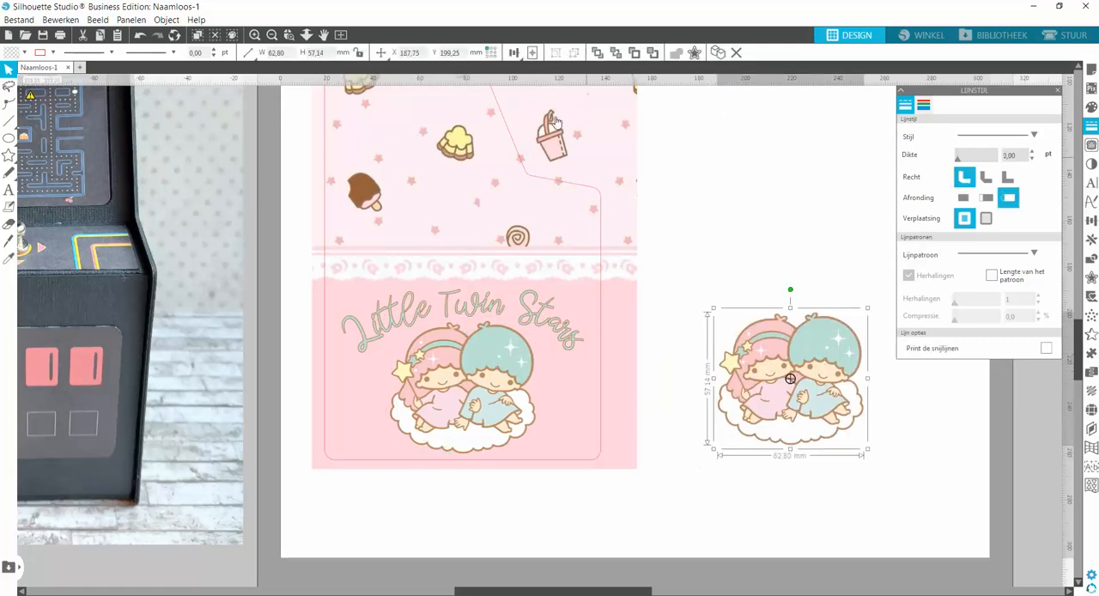
Trace the small yellow hairband star in the picture copy using a threshold of 82%.
{"action": "left_click", "coordinate": [288, 35]}
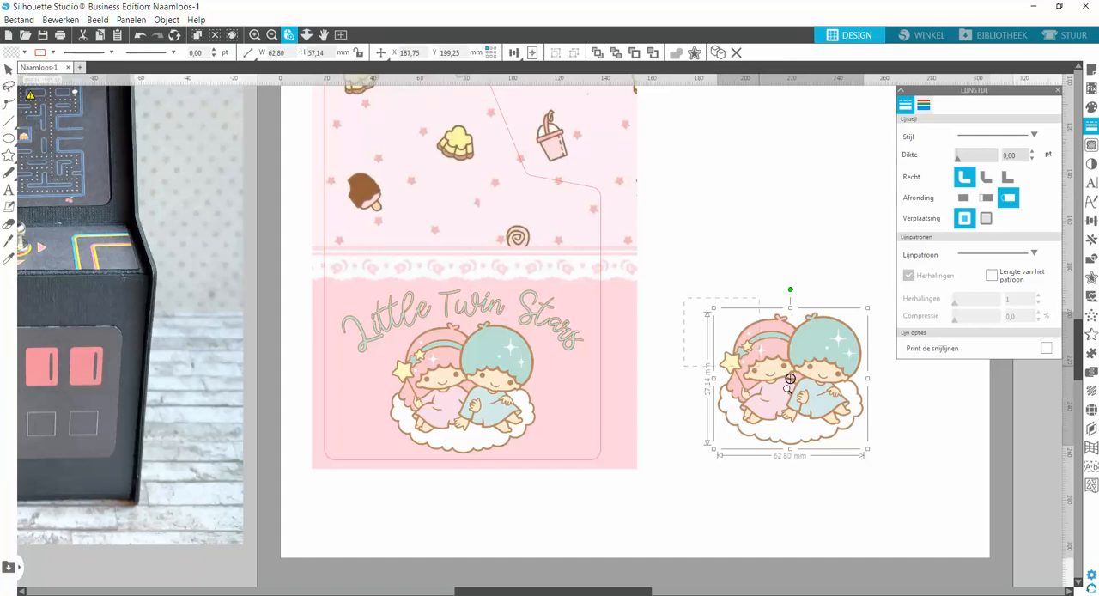
{"action": "left_click_drag", "start_coordinate": [885, 481], "coordinate": [889, 483]}
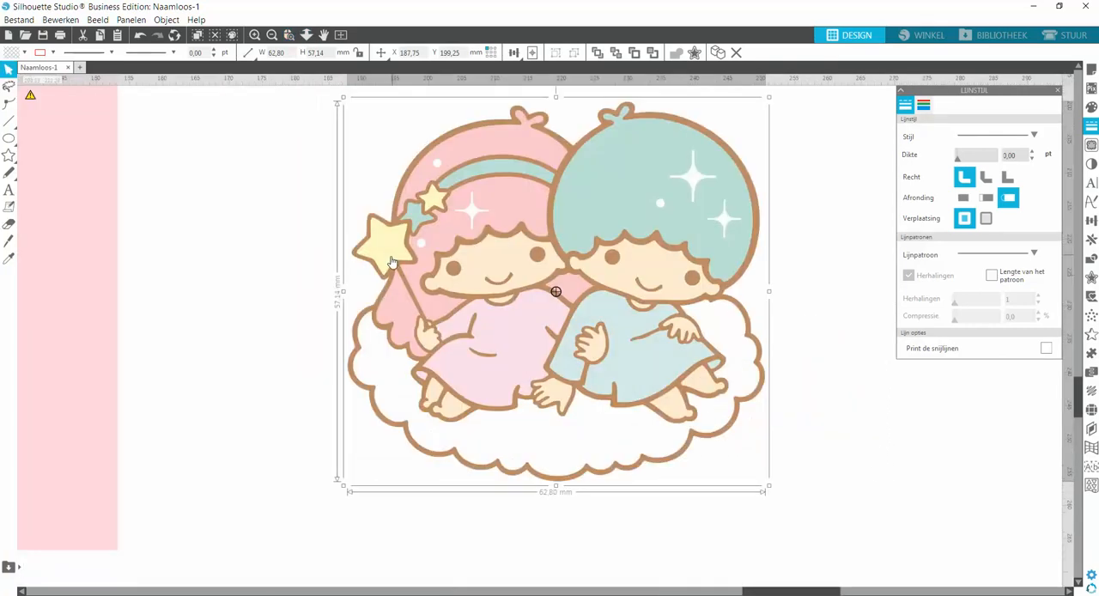
{"action": "left_click", "coordinate": [10, 155]}
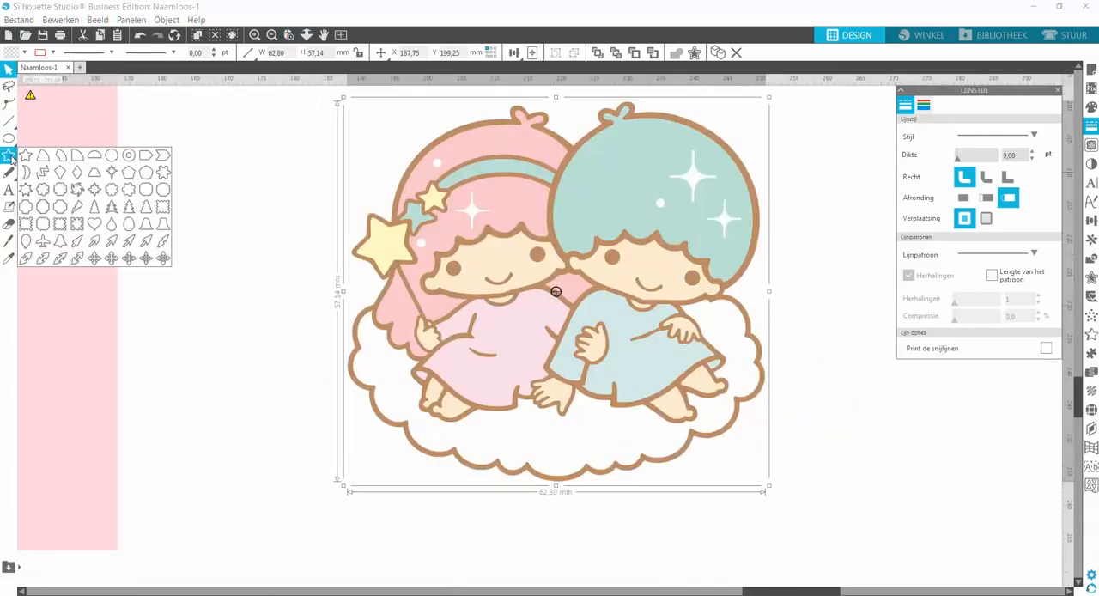
{"action": "left_click", "coordinate": [1092, 145]}
{"action": "left_click", "coordinate": [979, 137]}
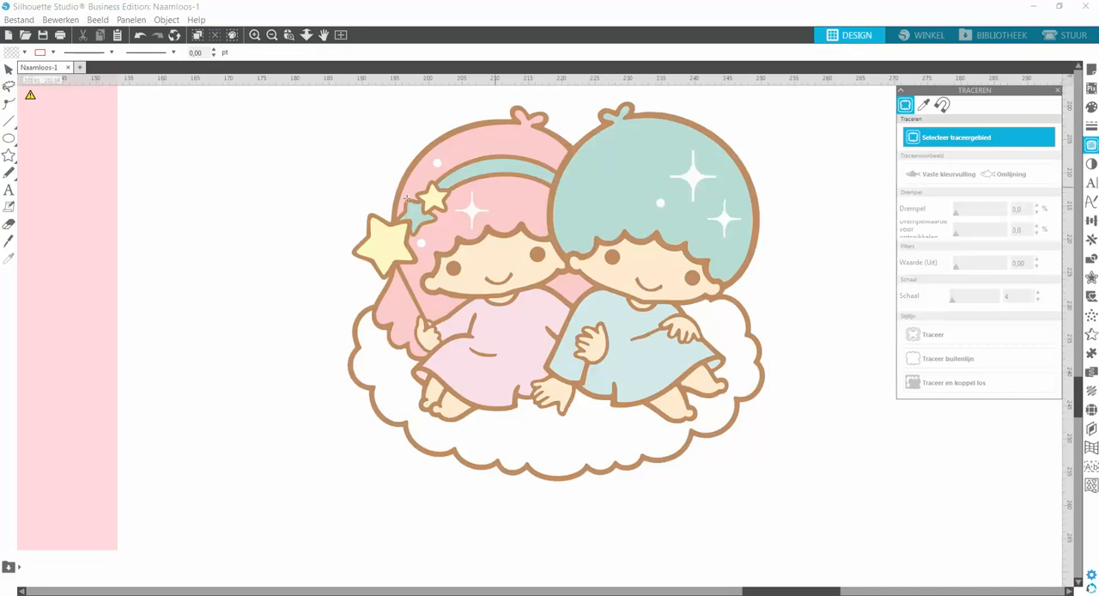
{"action": "left_click_drag", "start_coordinate": [406, 170], "coordinate": [459, 230]}
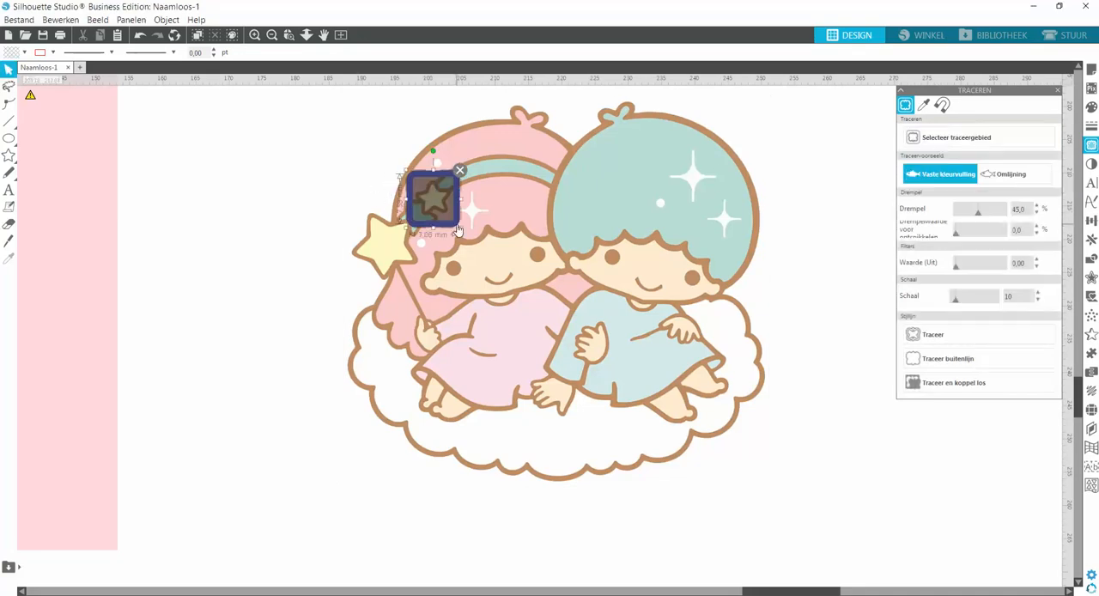
{"action": "left_click", "coordinate": [997, 216]}
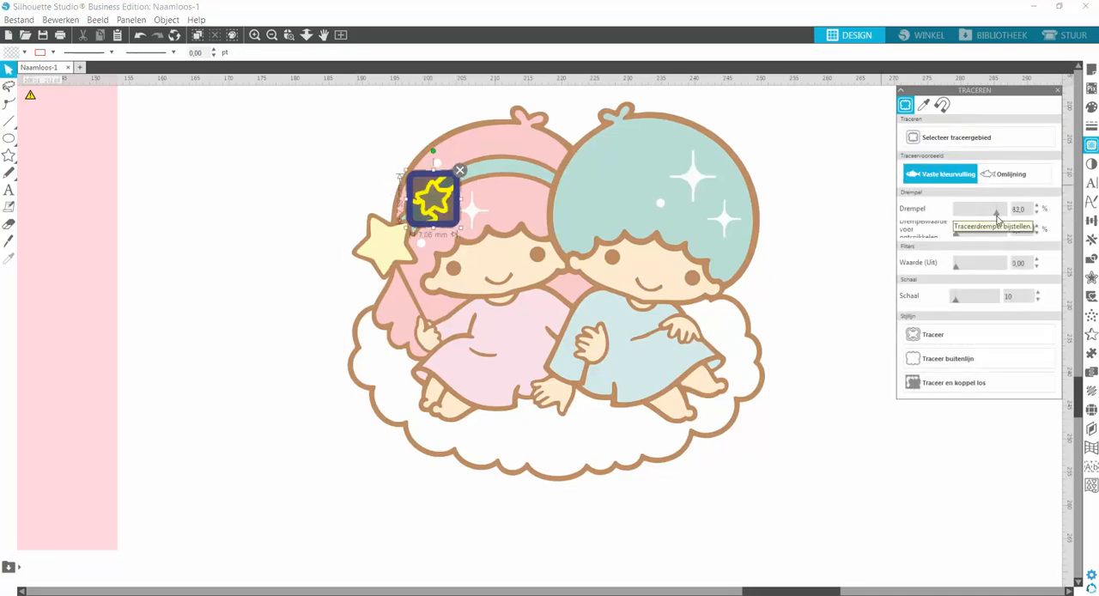
{"action": "left_click", "coordinate": [931, 339]}
Move the picture copy away from the traced star lines and release the trace's compound path.
{"action": "left_click_drag", "start_coordinate": [500, 206], "coordinate": [736, 248]}
{"action": "left_click_drag", "start_coordinate": [581, 253], "coordinate": [542, 215]}
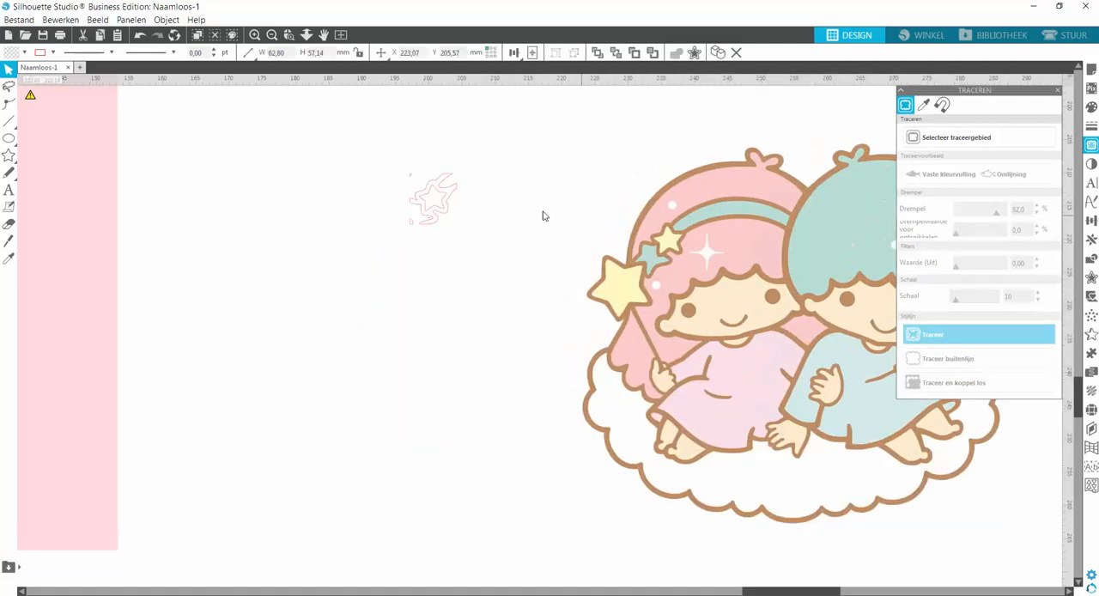
{"action": "left_click", "coordinate": [453, 194]}
{"action": "right_click", "coordinate": [480, 193]}
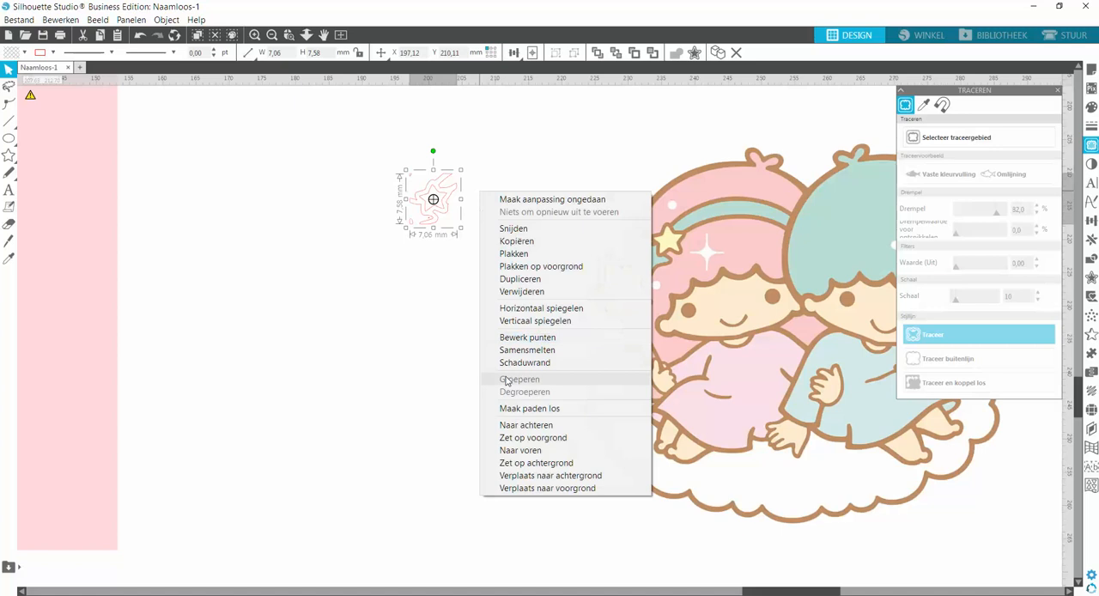
{"action": "left_click", "coordinate": [517, 410]}
{"action": "left_click", "coordinate": [467, 221]}
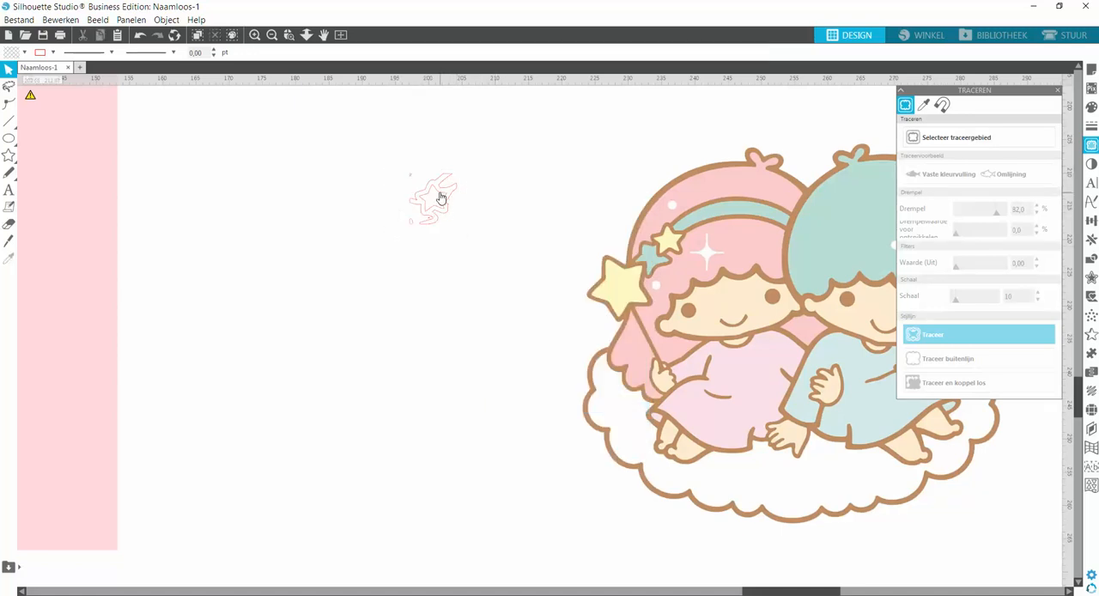
Pull the clean inner star out of the trace and delete all the leftover traced fragments.
{"action": "left_click", "coordinate": [440, 198]}
{"action": "left_click_drag", "start_coordinate": [439, 198], "coordinate": [446, 283]}
{"action": "left_click", "coordinate": [391, 190]}
{"action": "left_click_drag", "start_coordinate": [387, 155], "coordinate": [470, 223]}
{"action": "key", "text": "Delete"}
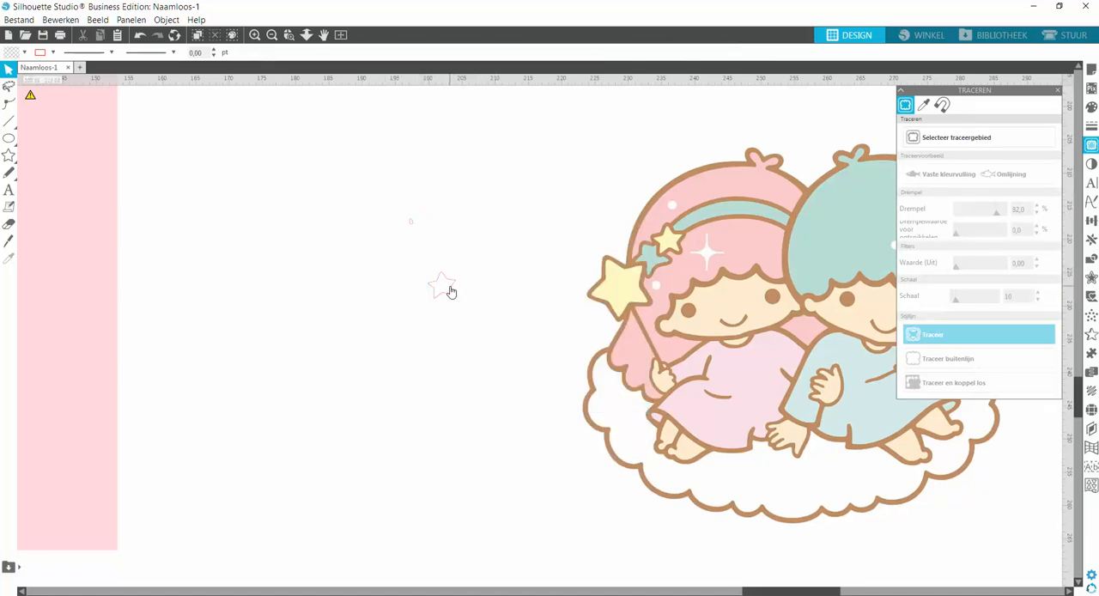
{"action": "left_click", "coordinate": [410, 221]}
{"action": "key", "text": "Delete"}
Add an external offset of 0.70 mm with rounded corners around the small star.
{"action": "left_click", "coordinate": [453, 296]}
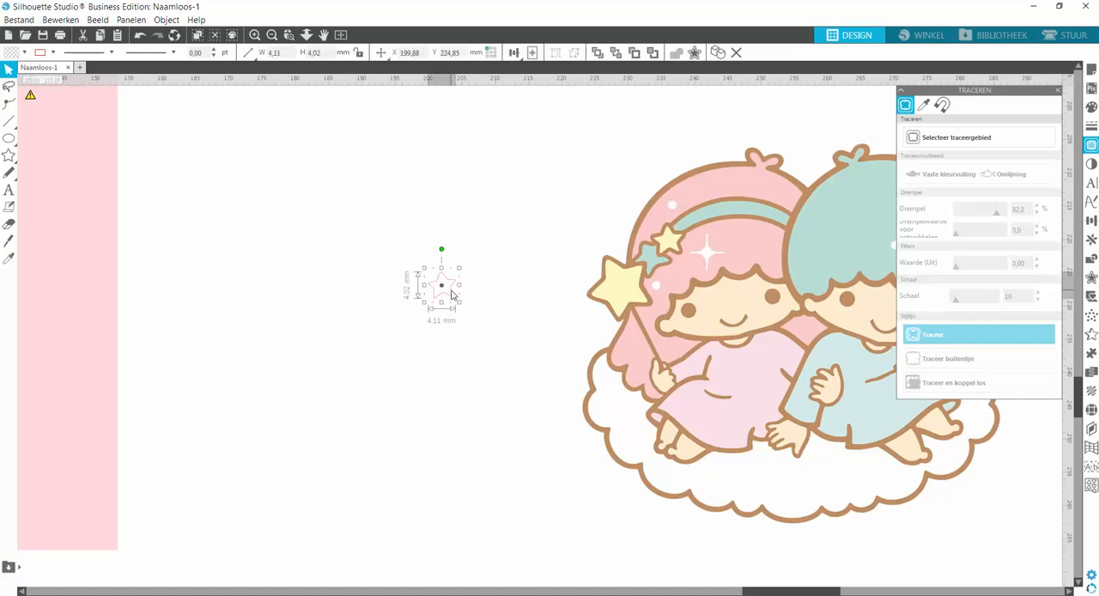
{"action": "left_click", "coordinate": [1091, 277]}
{"action": "left_click", "coordinate": [951, 122]}
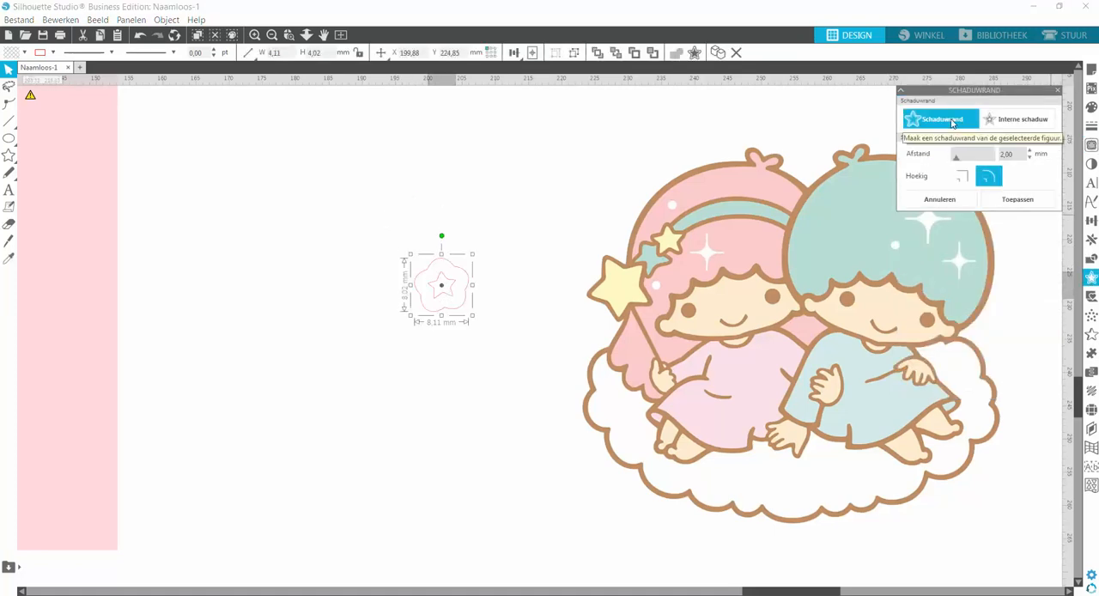
{"action": "left_click", "coordinate": [1030, 157]}
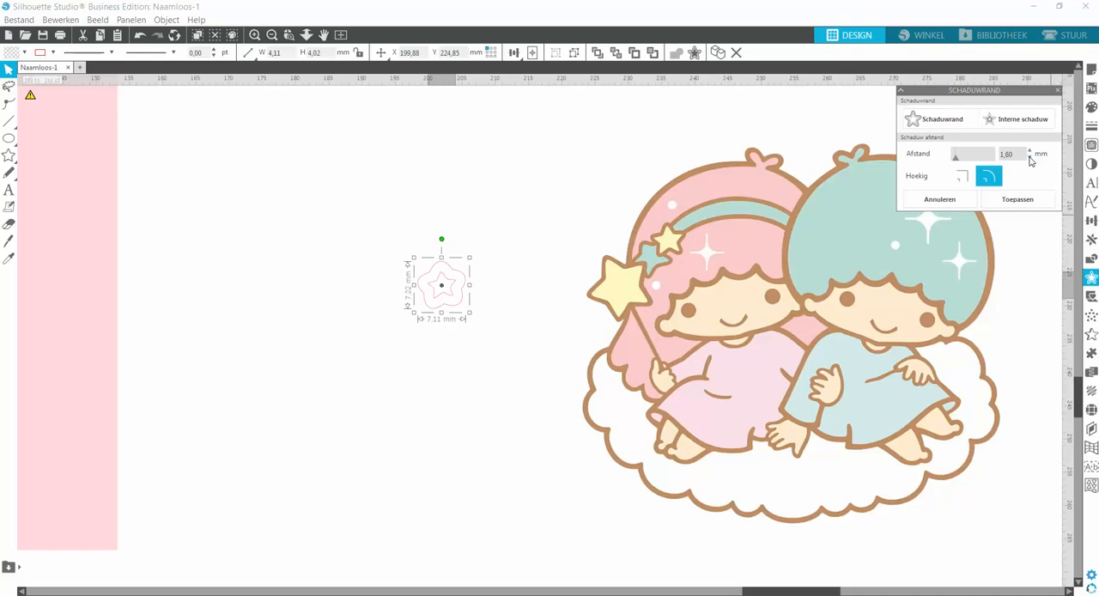
{"action": "left_click", "coordinate": [1029, 158]}
{"action": "left_click", "coordinate": [1029, 157]}
{"action": "left_click", "coordinate": [1029, 157]}
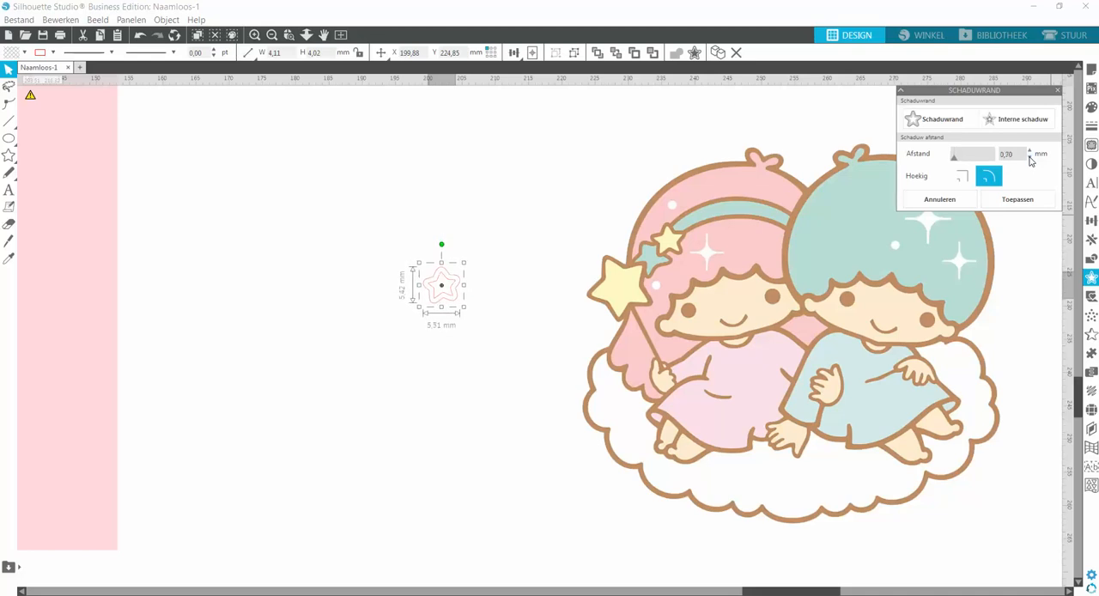
{"action": "left_click", "coordinate": [1030, 157]}
{"action": "left_click", "coordinate": [1029, 150]}
Combine the star and its offset outline into one compound path.
{"action": "left_click_drag", "start_coordinate": [467, 257], "coordinate": [446, 292]}
{"action": "right_click", "coordinate": [480, 275]}
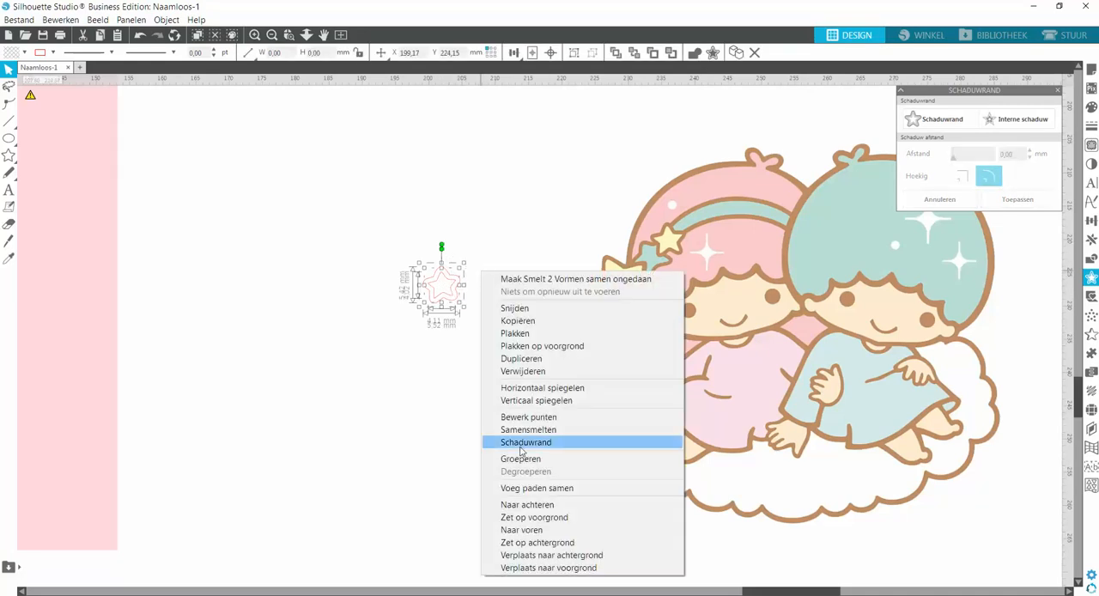
{"action": "left_click", "coordinate": [522, 488]}
{"action": "left_click", "coordinate": [466, 300]}
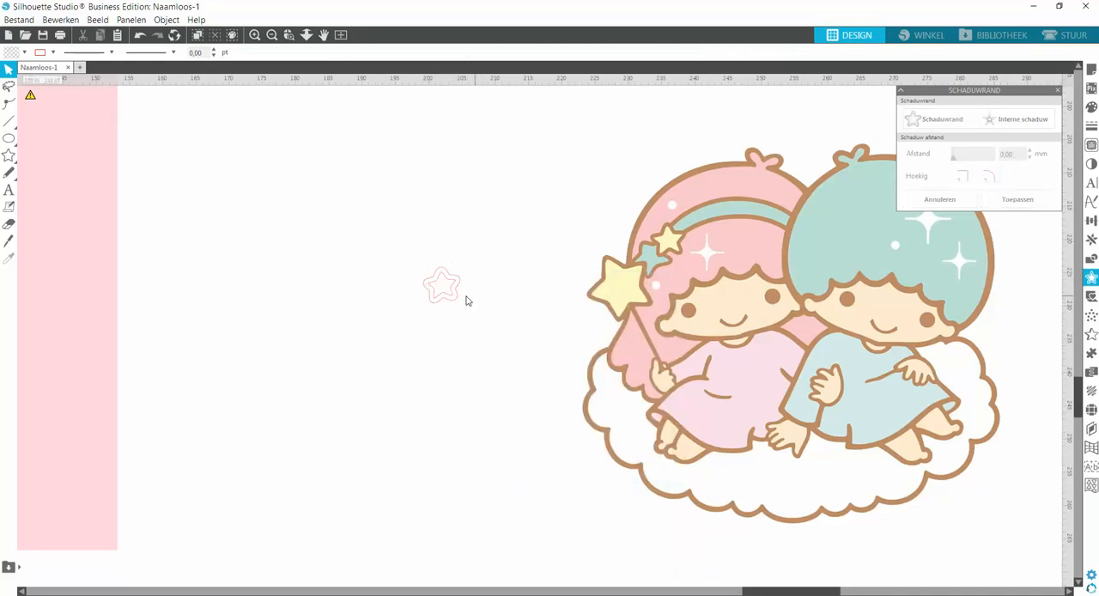
Duplicate the compound star frame and move the copy diagonally above the original.
{"action": "left_click", "coordinate": [452, 303]}
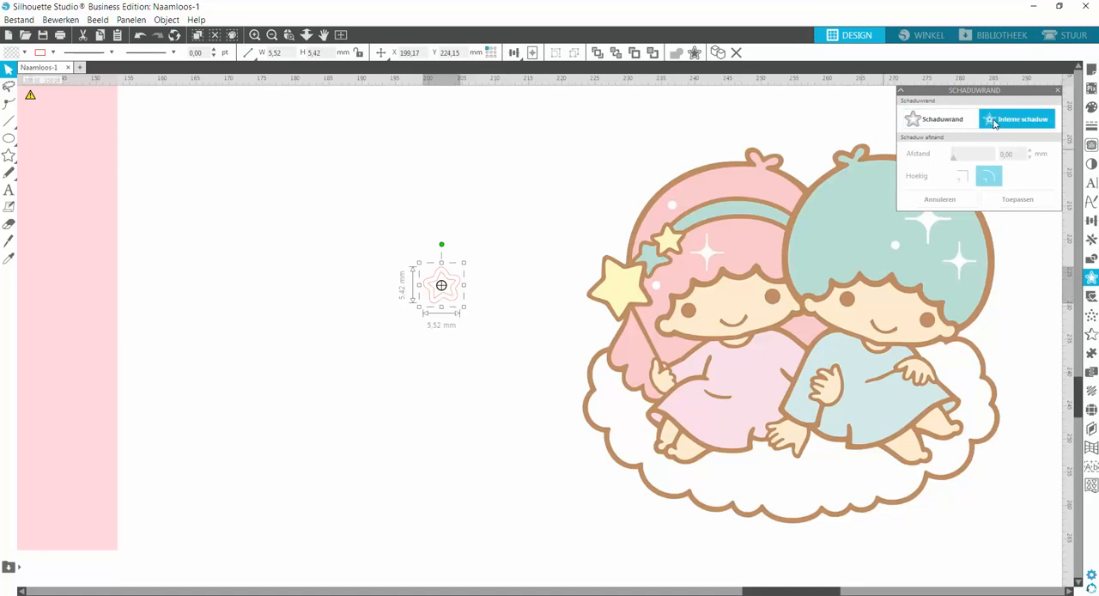
{"action": "left_click", "coordinate": [518, 279]}
{"action": "left_click", "coordinate": [455, 287]}
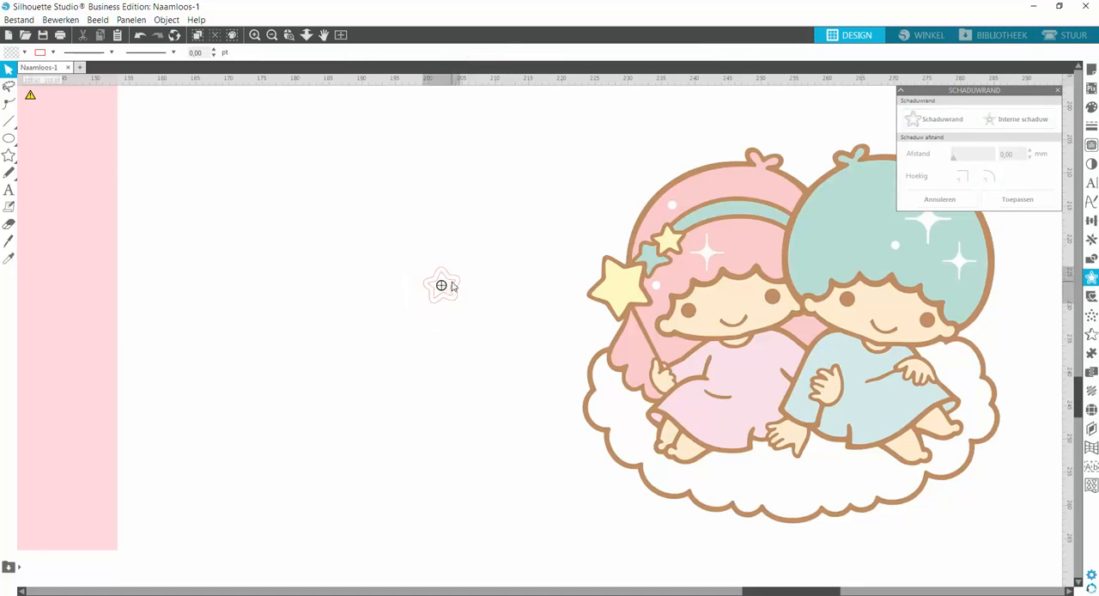
{"action": "left_click", "coordinate": [716, 56]}
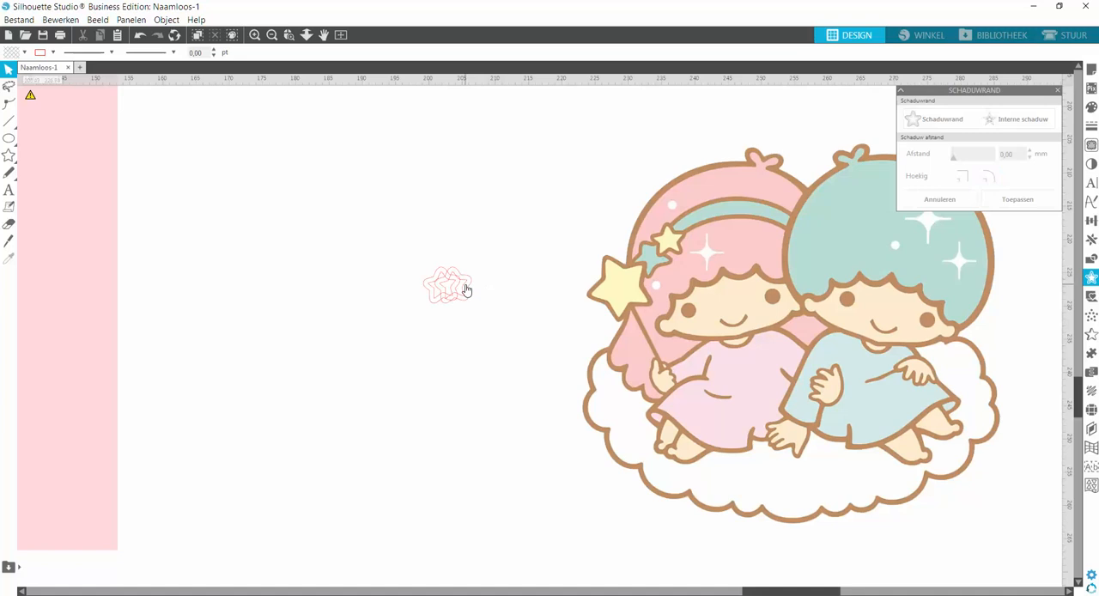
{"action": "left_click_drag", "start_coordinate": [466, 290], "coordinate": [485, 232]}
Release the copied star's compound path and delete its outer outline, keeping only the inner star.
{"action": "right_click", "coordinate": [511, 286]}
{"action": "left_click", "coordinate": [564, 500]}
{"action": "left_click", "coordinate": [514, 322]}
{"action": "left_click", "coordinate": [511, 253]}
{"action": "left_click", "coordinate": [509, 273]}
{"action": "key", "text": "Delete"}
Fill the loose inner star with the pale yellow sampled from the hairband star in the picture.
{"action": "left_click", "coordinate": [481, 233]}
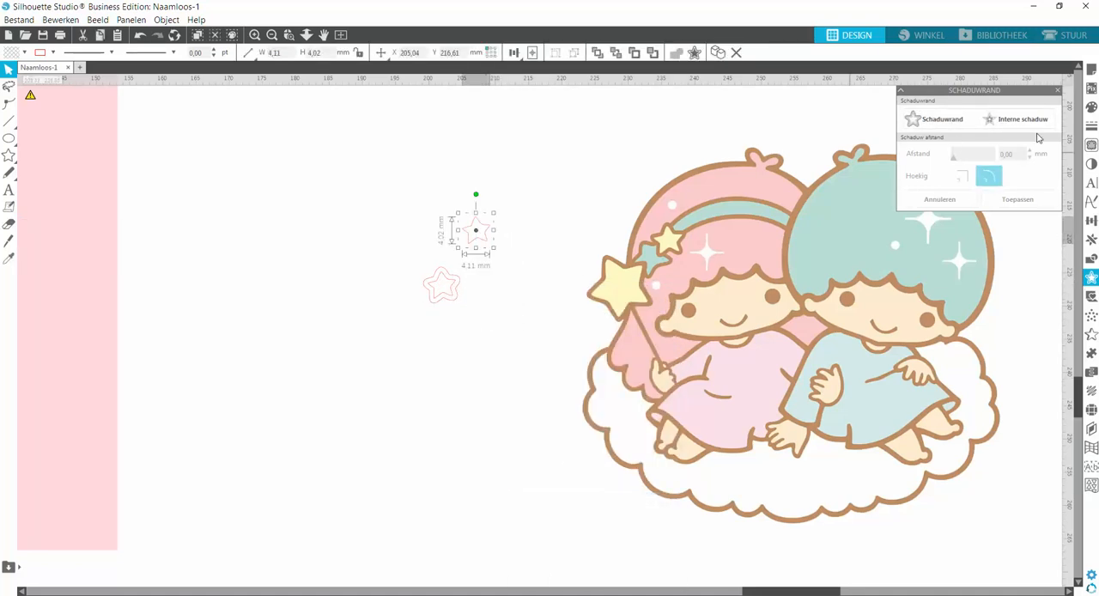
{"action": "left_click", "coordinate": [1091, 107]}
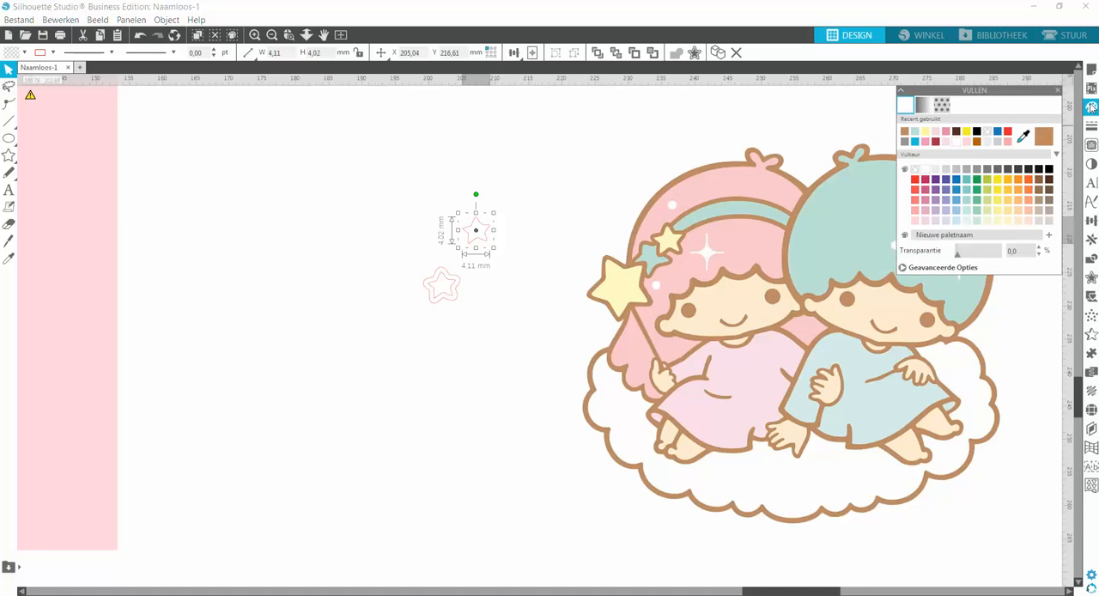
{"action": "left_click", "coordinate": [1023, 137]}
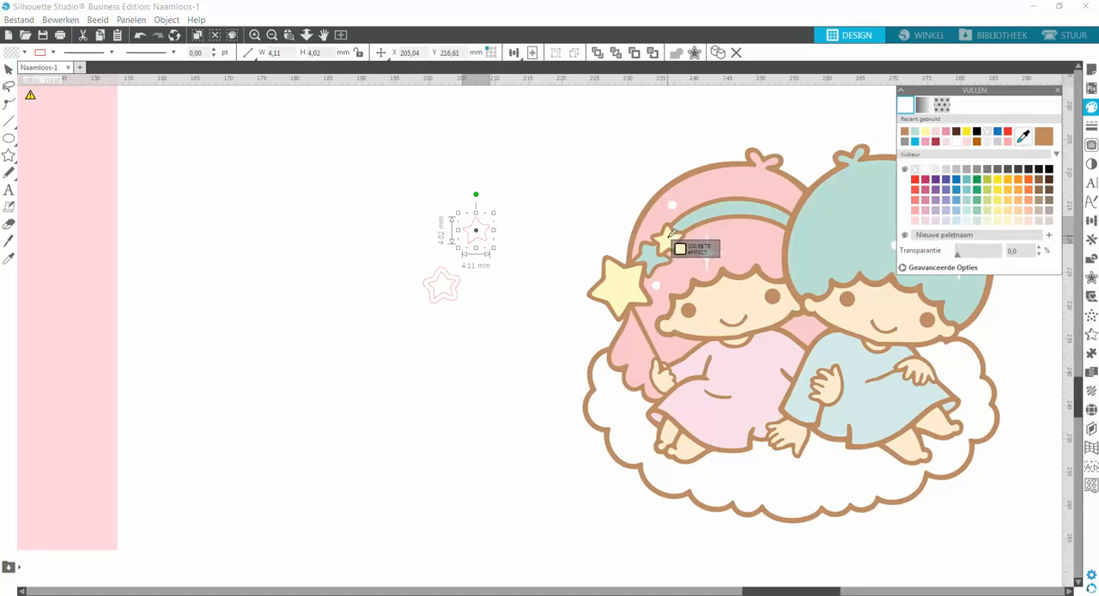
{"action": "left_click", "coordinate": [672, 242]}
Fill the star frame with the brown sampled from the picture's outlines.
{"action": "left_click", "coordinate": [455, 298]}
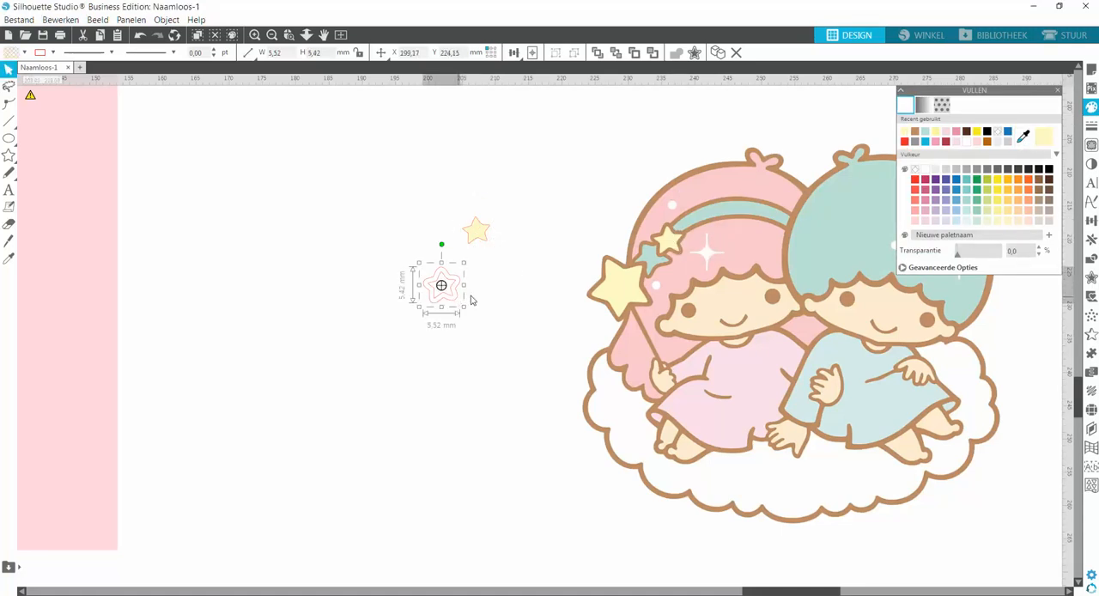
{"action": "left_click", "coordinate": [1023, 137]}
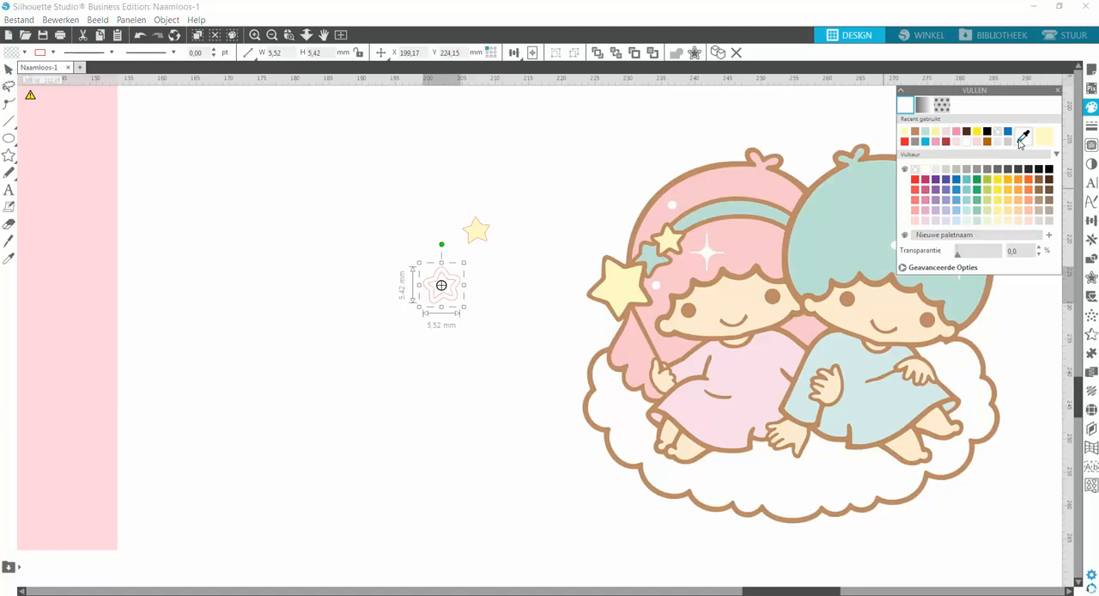
{"action": "left_click", "coordinate": [767, 279]}
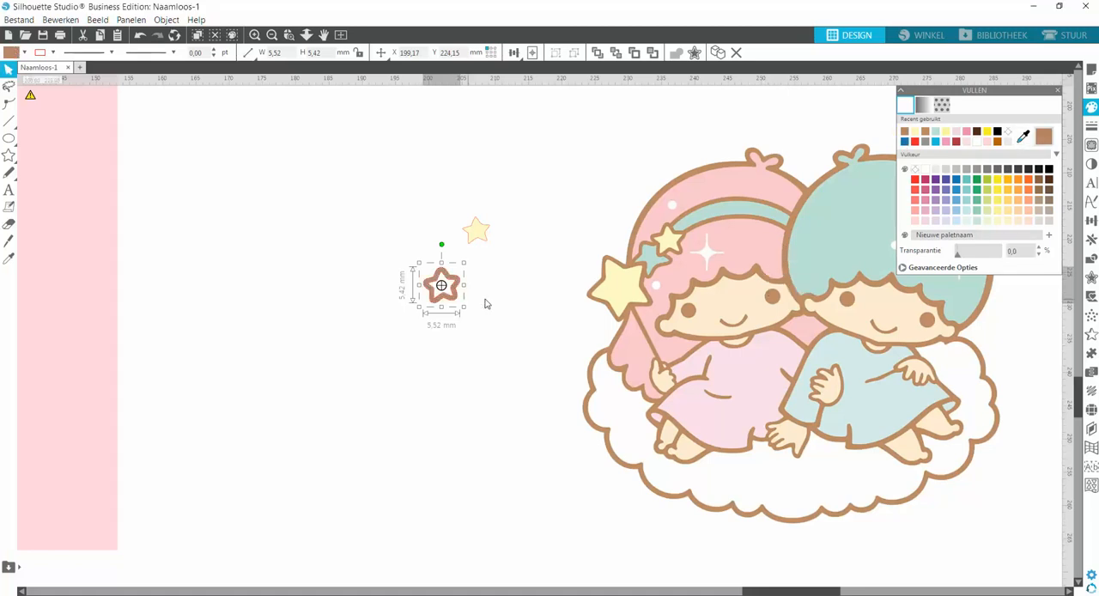
{"action": "left_click", "coordinate": [533, 292]}
Try applying the recently used brown to both star shapes and undo that change.
{"action": "left_click_drag", "start_coordinate": [434, 216], "coordinate": [504, 295]}
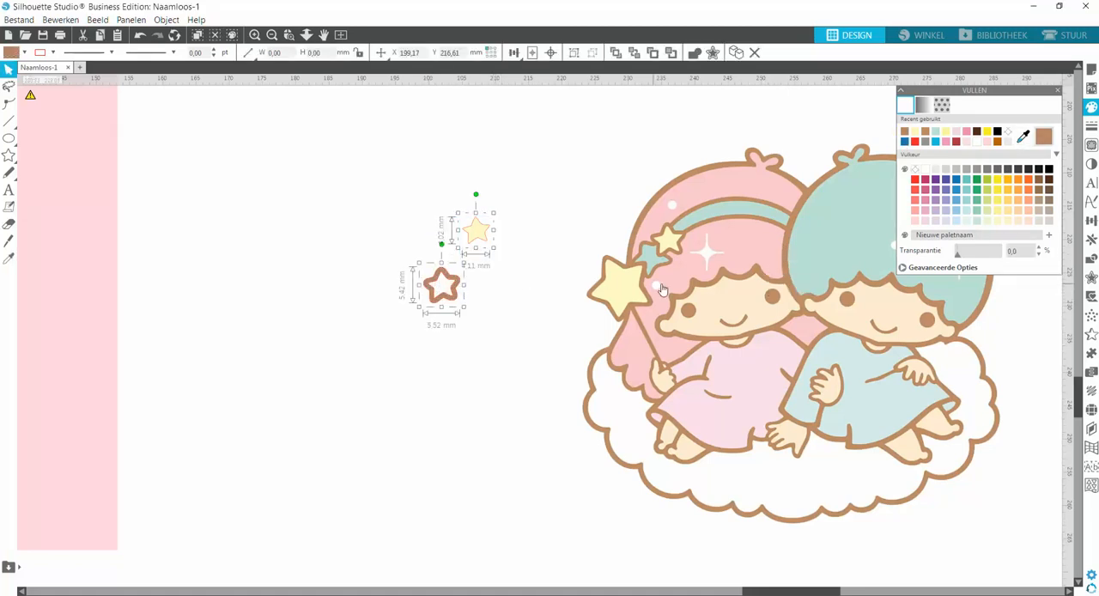
{"action": "left_click", "coordinate": [904, 132]}
{"action": "left_click", "coordinate": [512, 225]}
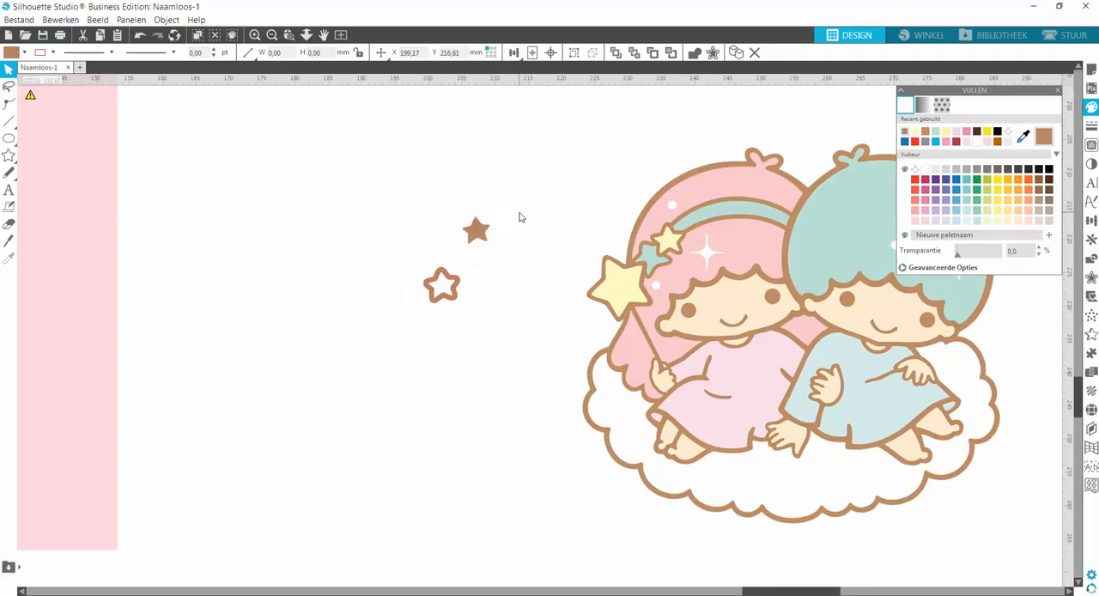
{"action": "left_click", "coordinate": [473, 228]}
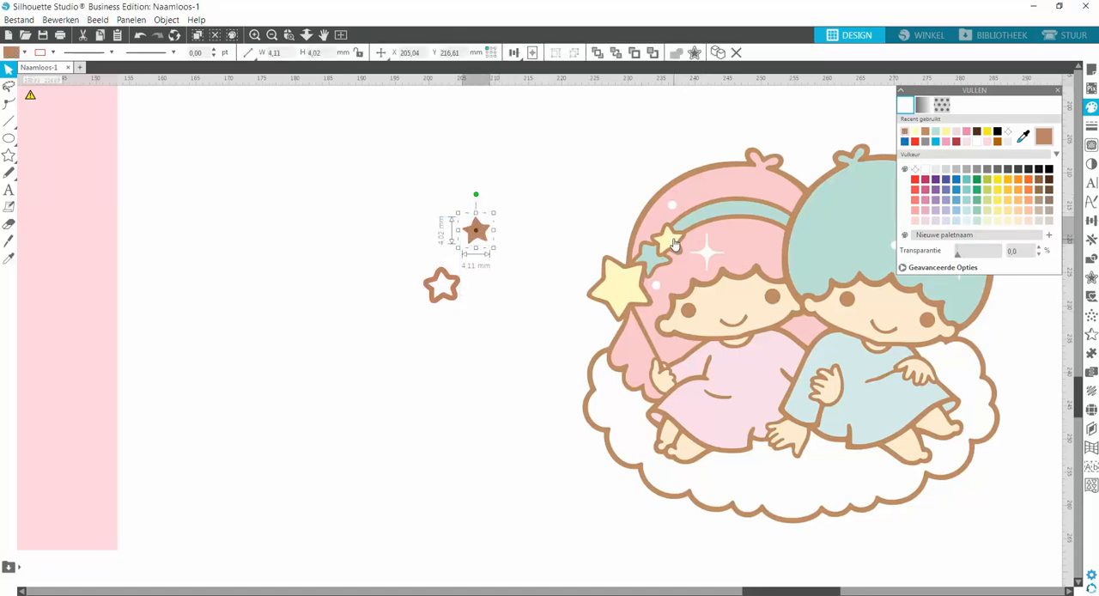
{"action": "left_click", "coordinate": [140, 36]}
{"action": "left_click", "coordinate": [140, 36]}
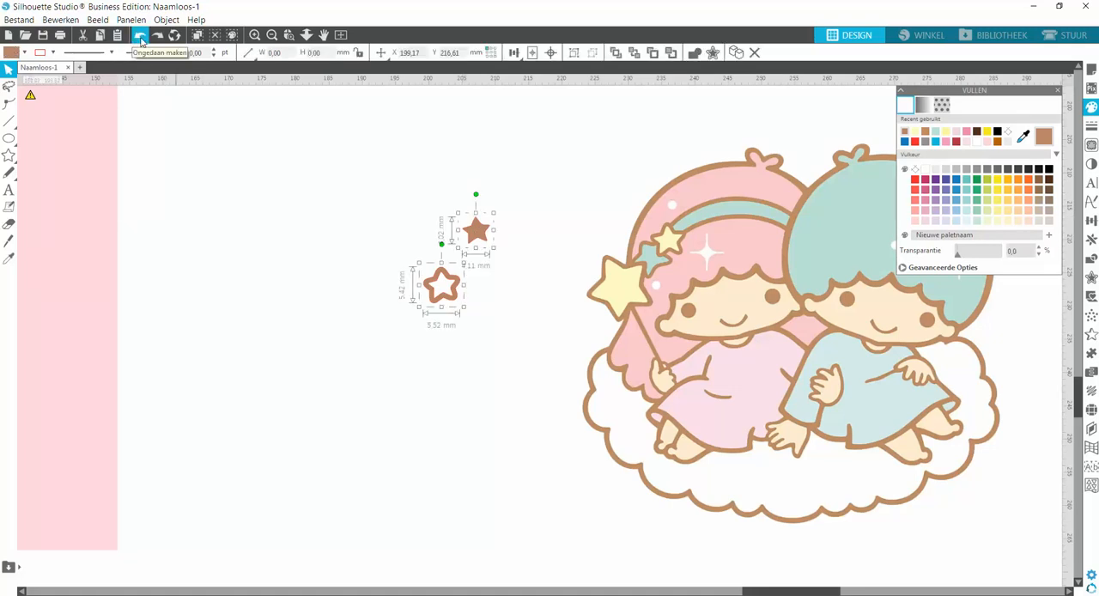
Undo the brown fill on the inner star and remove the red outlines from both star shapes.
{"action": "left_click", "coordinate": [140, 36]}
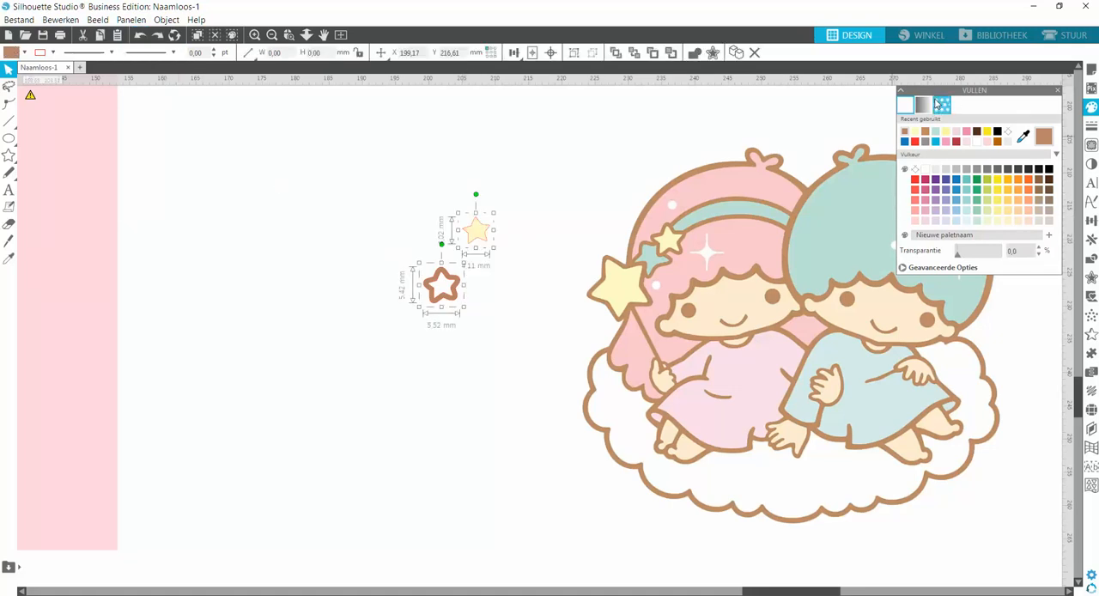
{"action": "left_click", "coordinate": [1091, 125]}
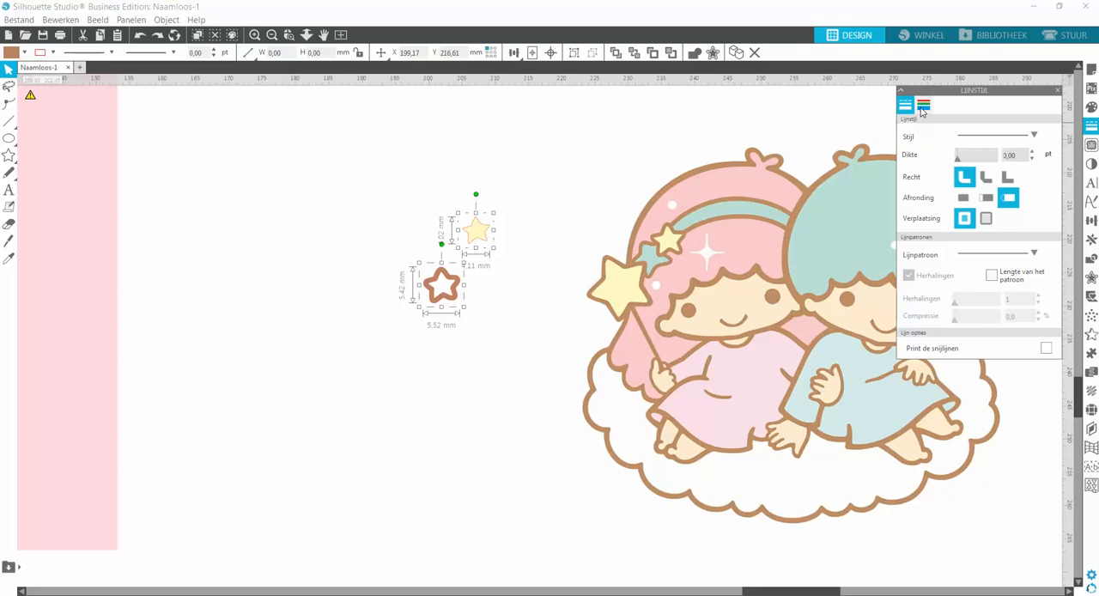
{"action": "left_click", "coordinate": [924, 108]}
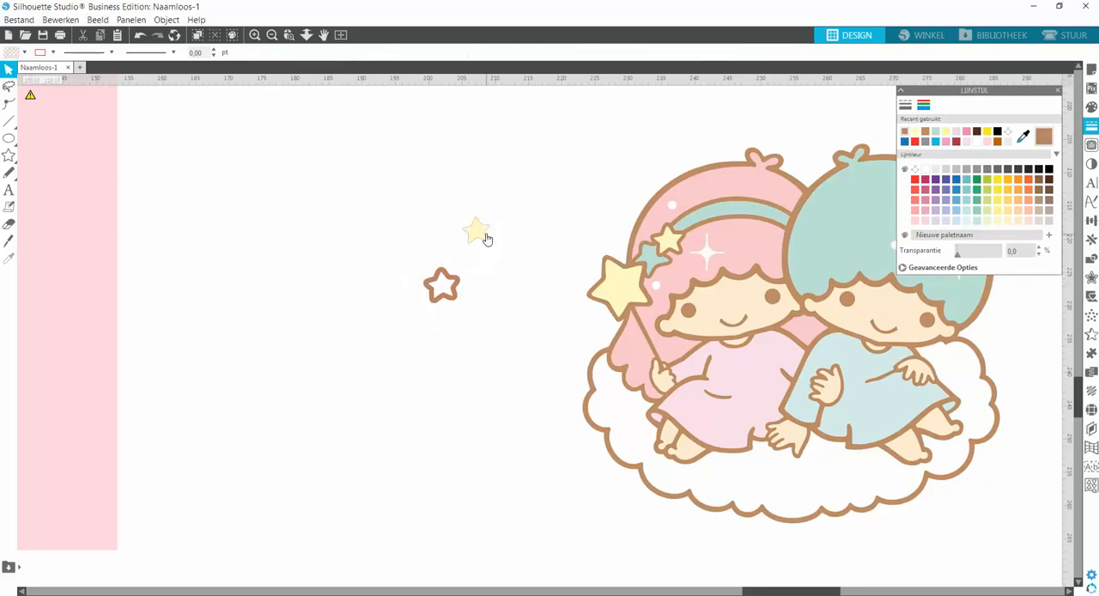
Fit the yellow star inside the brown star frame and group the two shapes.
{"action": "left_click_drag", "start_coordinate": [483, 238], "coordinate": [453, 289]}
{"action": "left_click", "coordinate": [503, 268]}
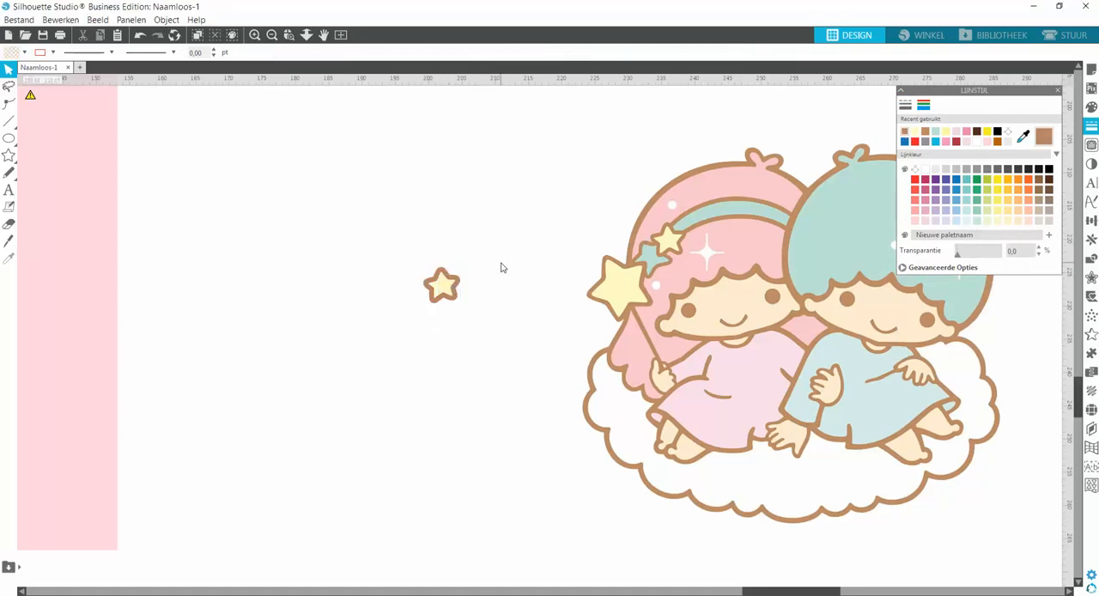
{"action": "left_click", "coordinate": [442, 286]}
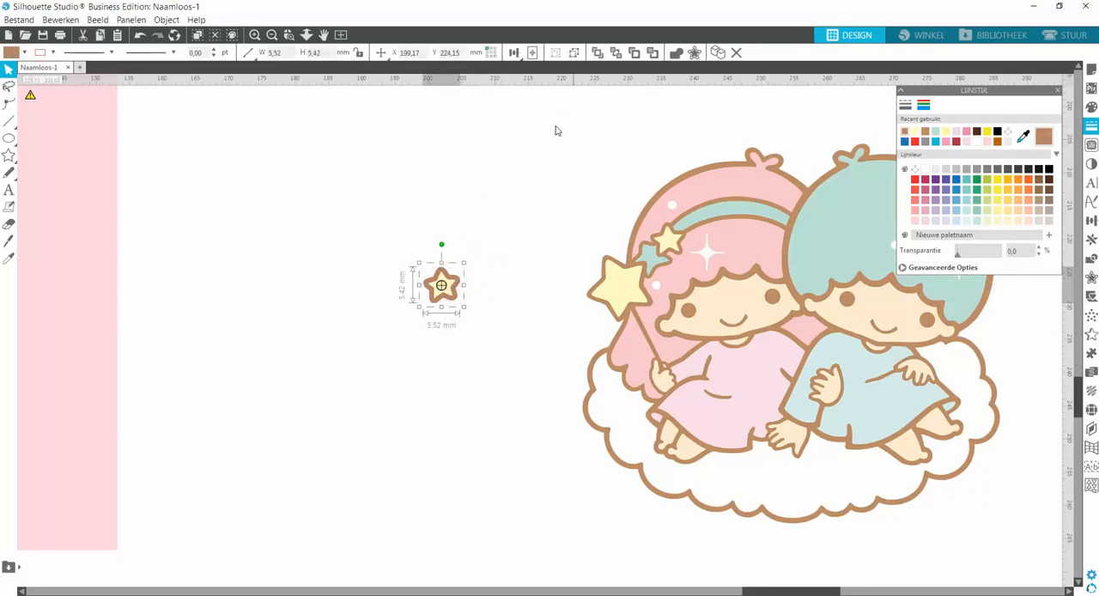
{"action": "left_click", "coordinate": [484, 310]}
Move the finished star onto the pink wallpaper and delete the spare Little Twin Stars picture beside the panel.
{"action": "left_click_drag", "start_coordinate": [450, 303], "coordinate": [109, 315]}
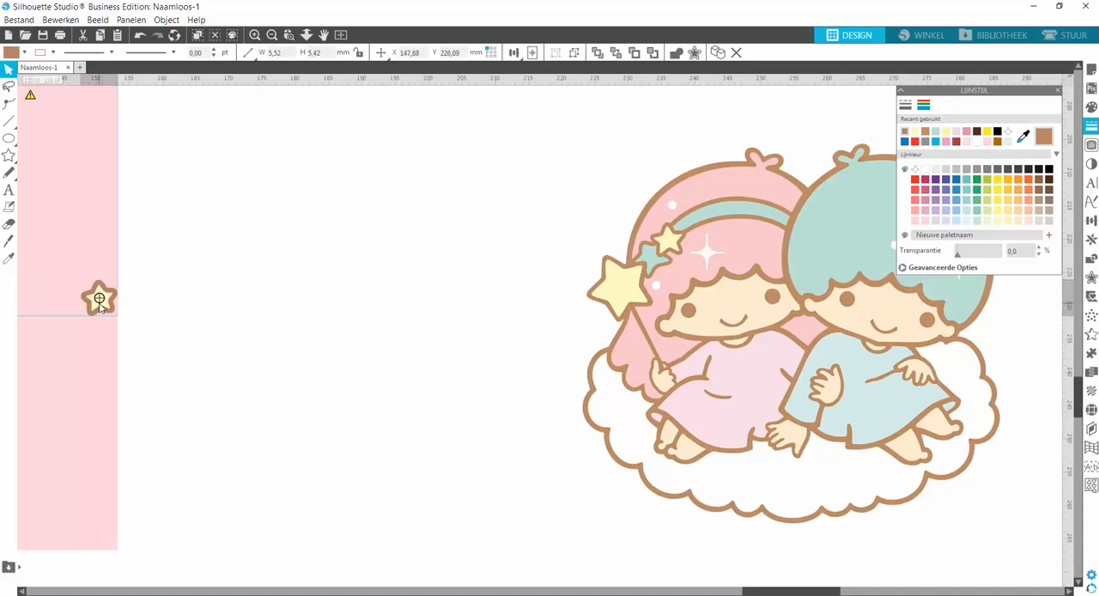
{"action": "left_click", "coordinate": [272, 35]}
{"action": "left_click", "coordinate": [271, 35]}
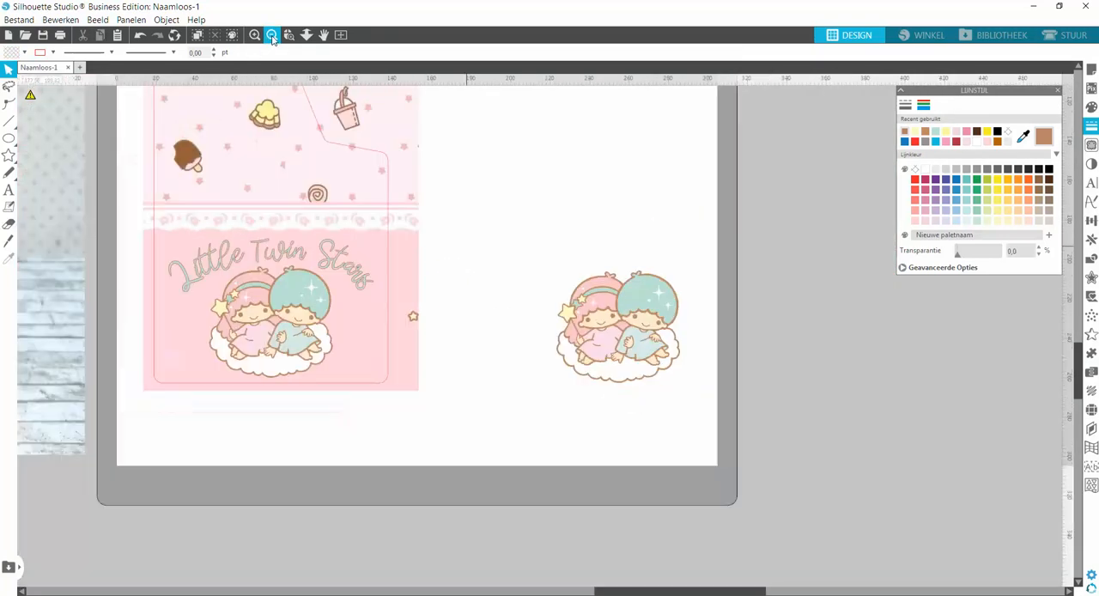
{"action": "left_click", "coordinate": [598, 304]}
{"action": "key", "text": "Delete"}
Place the star inside the panel outline to the right of the twins and scatter two copies around it.
{"action": "left_click_drag", "start_coordinate": [413, 317], "coordinate": [369, 310]}
{"action": "left_click", "coordinate": [364, 332]}
{"action": "left_click", "coordinate": [354, 328]}
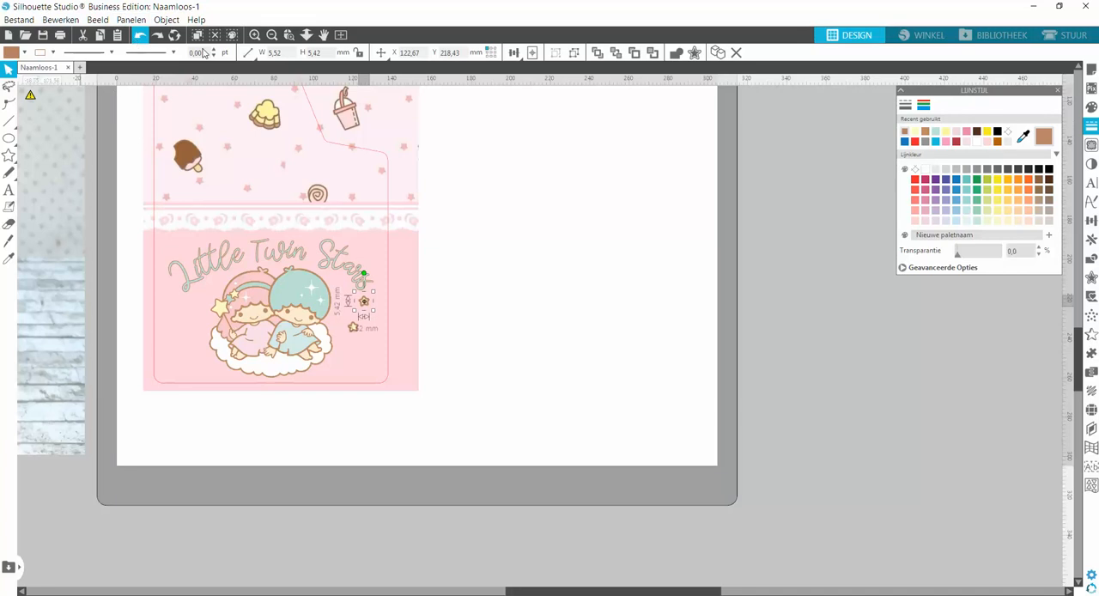
{"action": "left_click", "coordinate": [718, 52]}
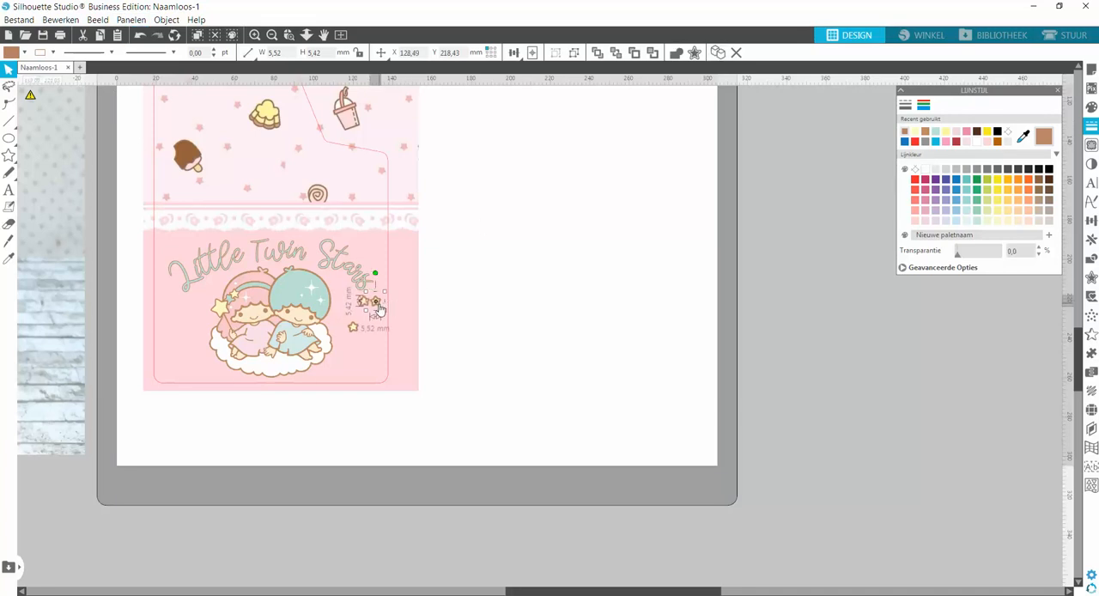
{"action": "left_click_drag", "start_coordinate": [380, 307], "coordinate": [372, 366]}
{"action": "left_click", "coordinate": [450, 373]}
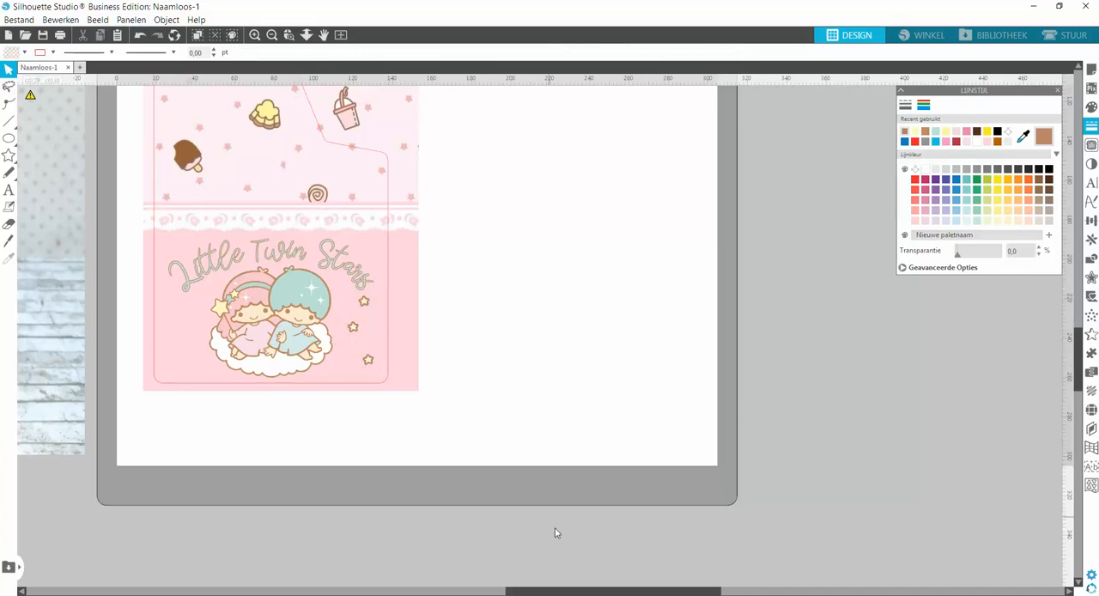
Select the complete side panel design and move it slightly toward the page's upper-left corner.
{"action": "left_click_drag", "start_coordinate": [608, 592], "coordinate": [530, 593]}
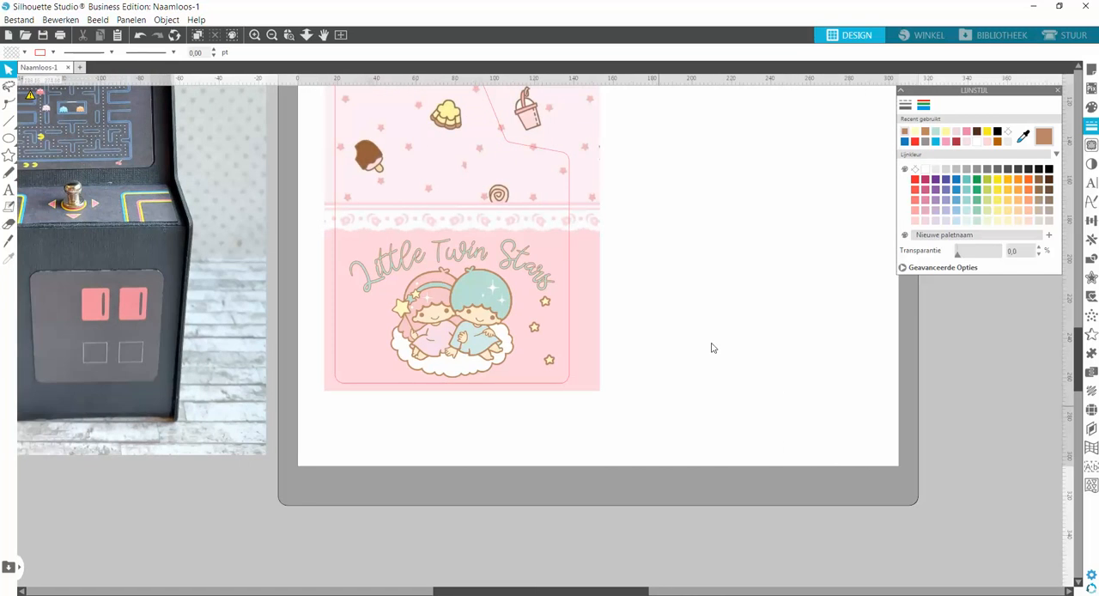
{"action": "scroll", "coordinate": [635, 310], "scroll_direction": "up", "scroll_amount": 3}
{"action": "scroll", "coordinate": [636, 310], "scroll_direction": "up", "scroll_amount": 5}
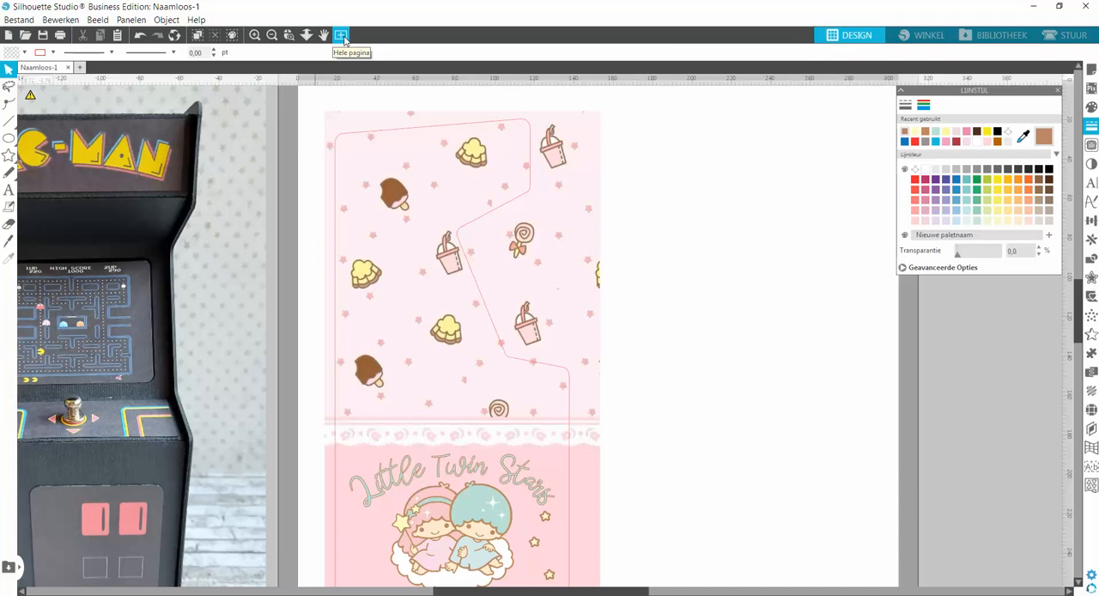
{"action": "left_click", "coordinate": [340, 35]}
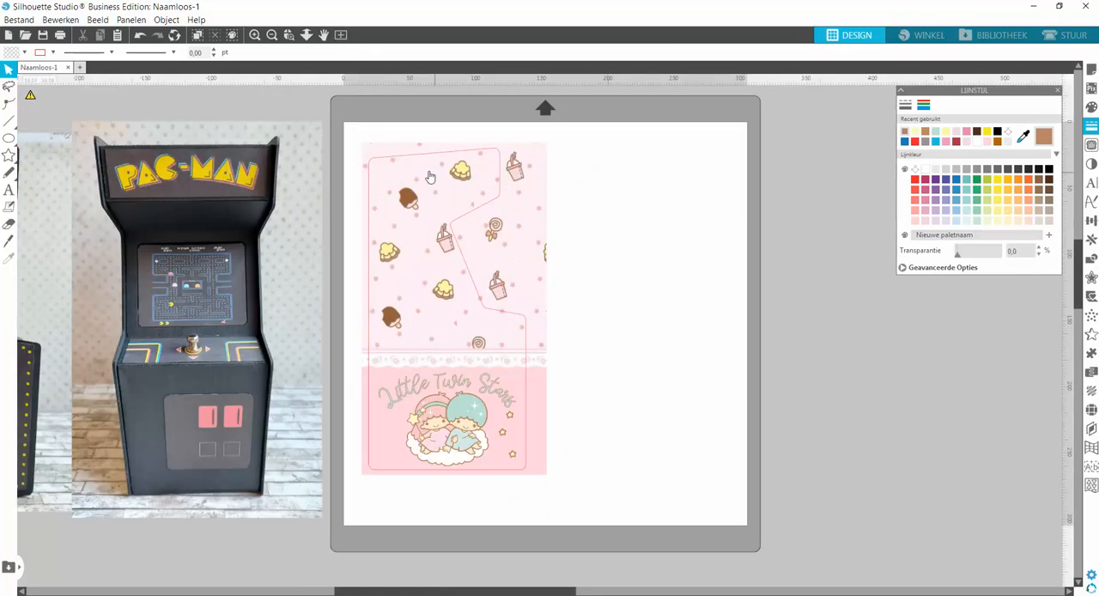
{"action": "left_click_drag", "start_coordinate": [351, 127], "coordinate": [576, 498]}
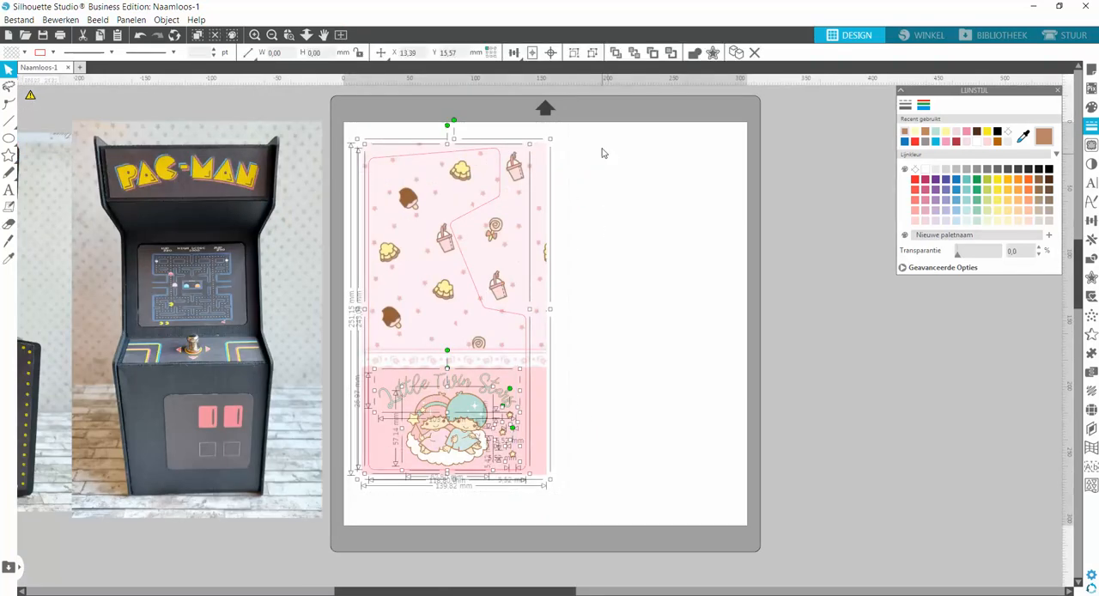
{"action": "left_click", "coordinate": [609, 206]}
{"action": "mouse_move", "coordinate": [532, 262]}
{"action": "left_mouse_down"}
{"action": "mouse_move", "coordinate": [645, 258]}
{"action": "mouse_move", "coordinate": [524, 255]}
{"action": "left_mouse_up"}
{"action": "left_click", "coordinate": [587, 248]}
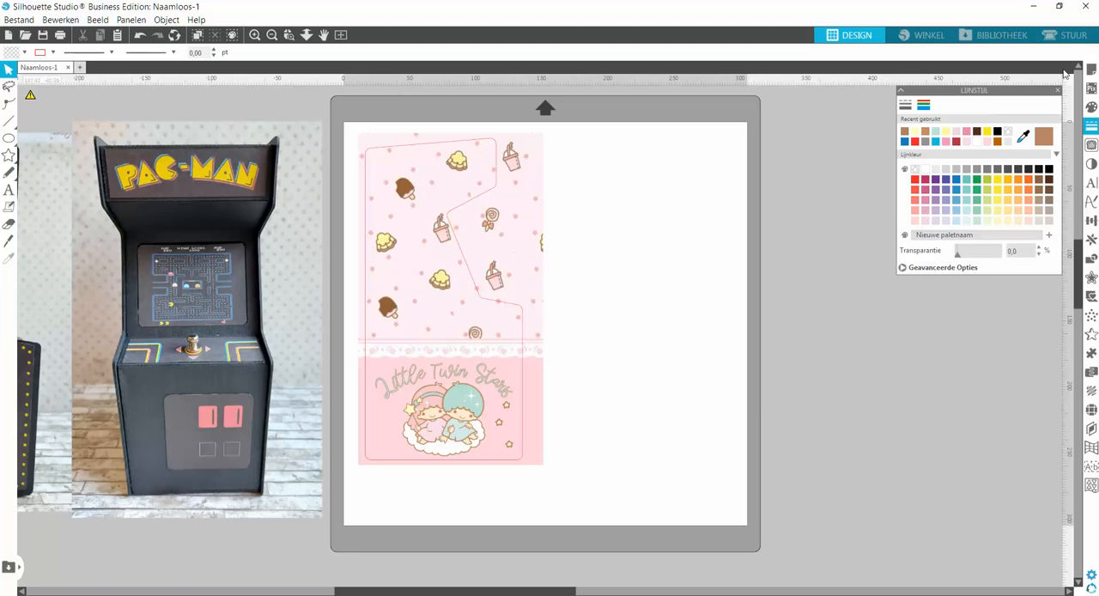
Change the page's media size to A4 (210 x 297 mm).
{"action": "left_click", "coordinate": [1092, 72]}
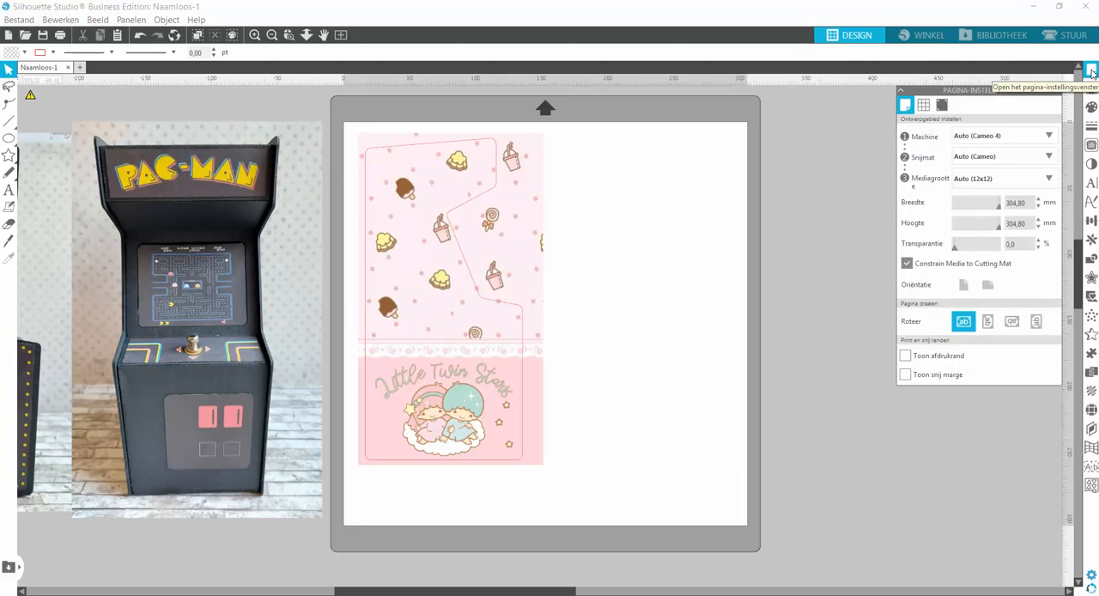
{"action": "left_click", "coordinate": [942, 105]}
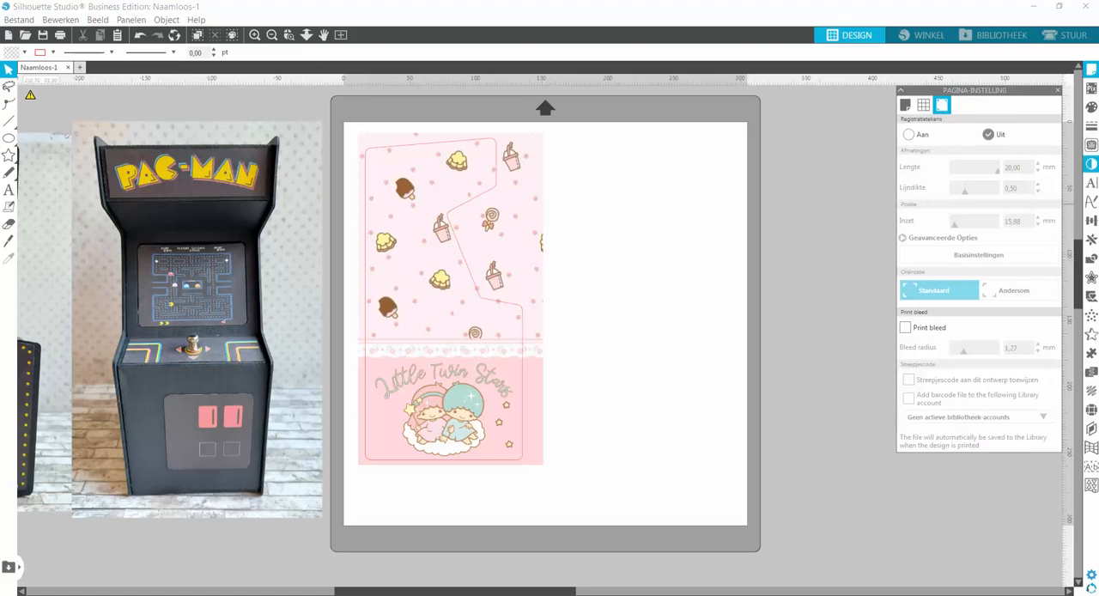
{"action": "left_click", "coordinate": [908, 106]}
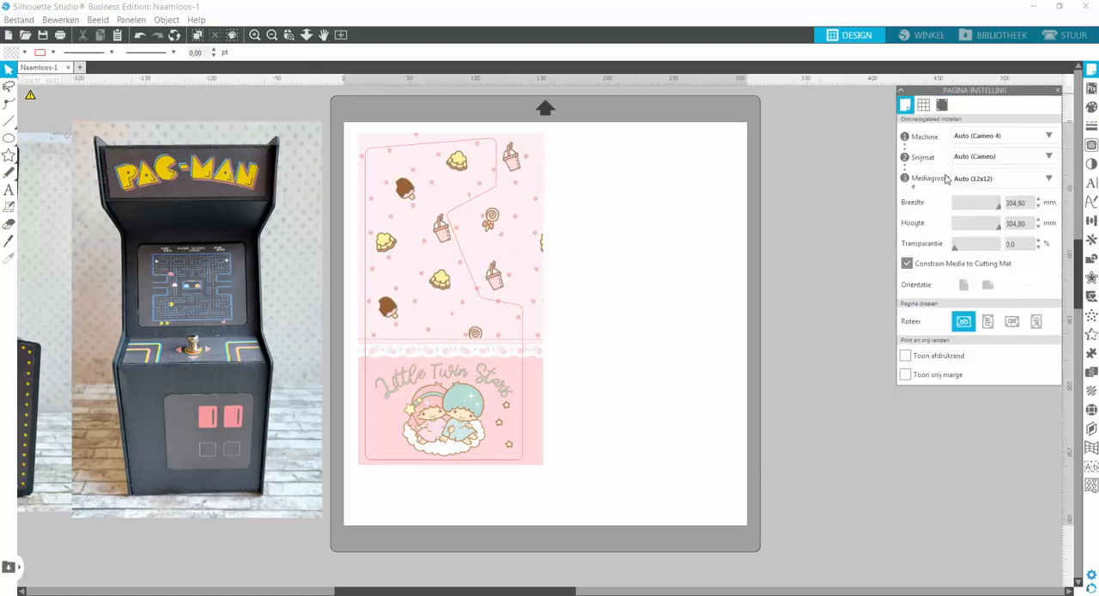
{"action": "left_click", "coordinate": [973, 180]}
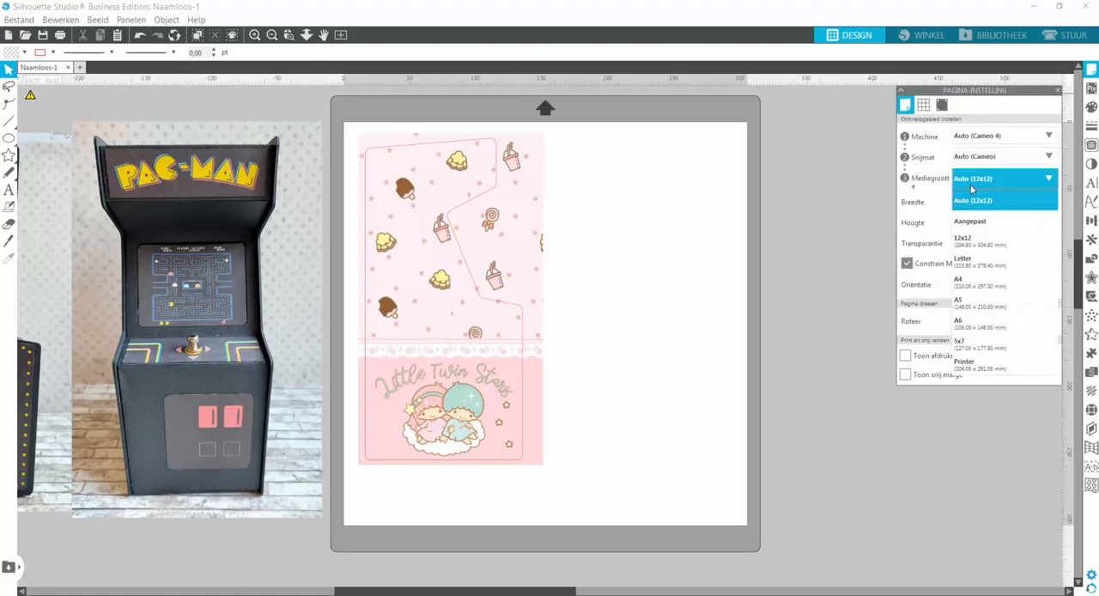
{"action": "left_click", "coordinate": [974, 284]}
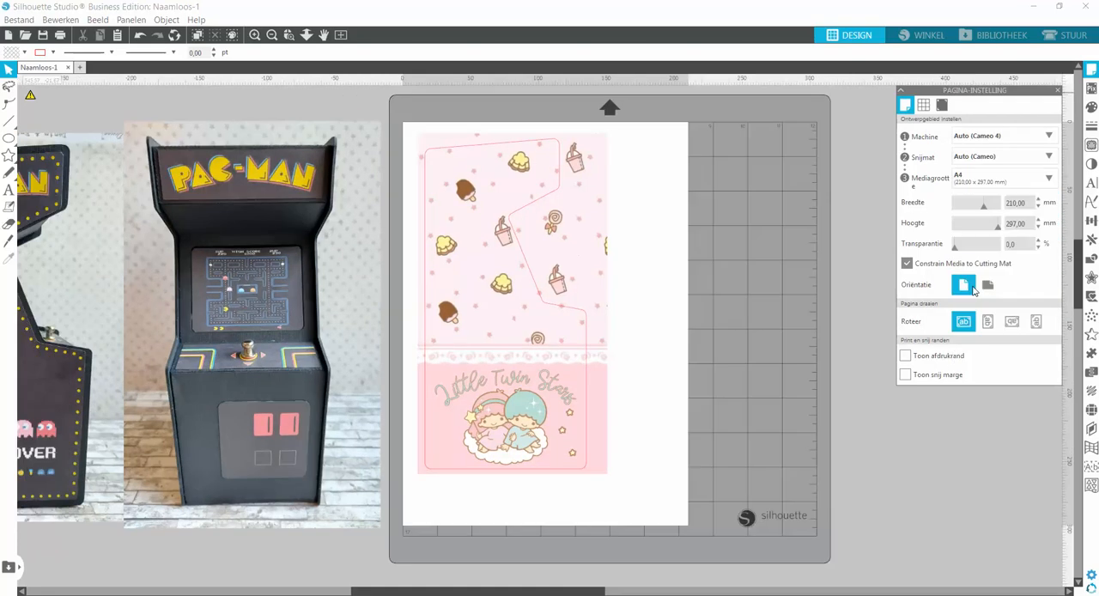
Turn on the registration marks and move the side panel design so its cutting outline clears the hatched corner areas.
{"action": "left_click", "coordinate": [943, 107]}
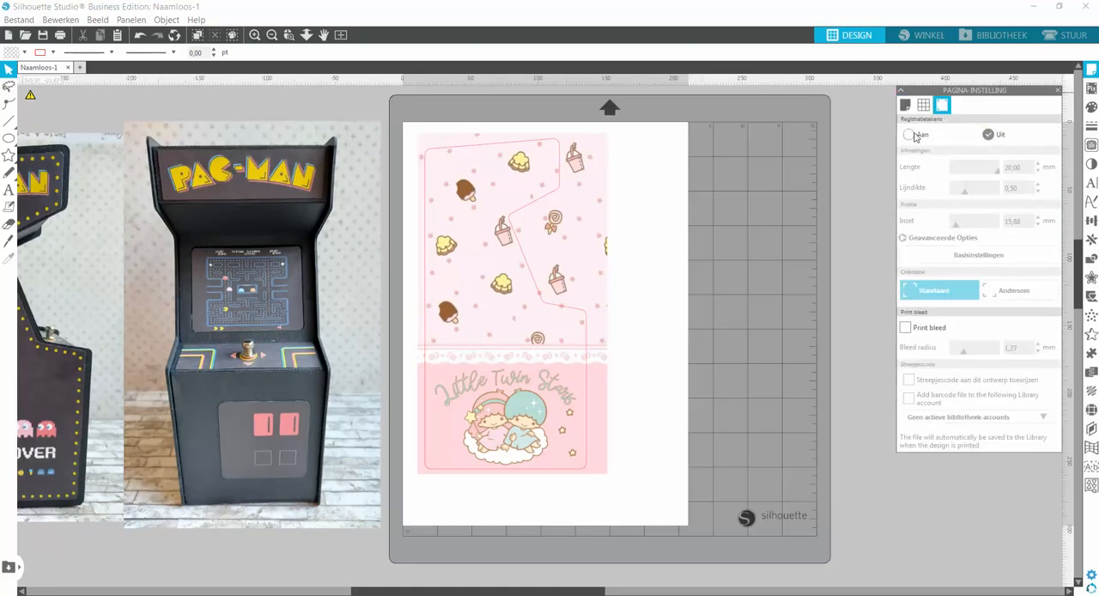
{"action": "left_click", "coordinate": [916, 134]}
{"action": "left_click_drag", "start_coordinate": [517, 215], "coordinate": [554, 231]}
{"action": "left_click", "coordinate": [469, 530]}
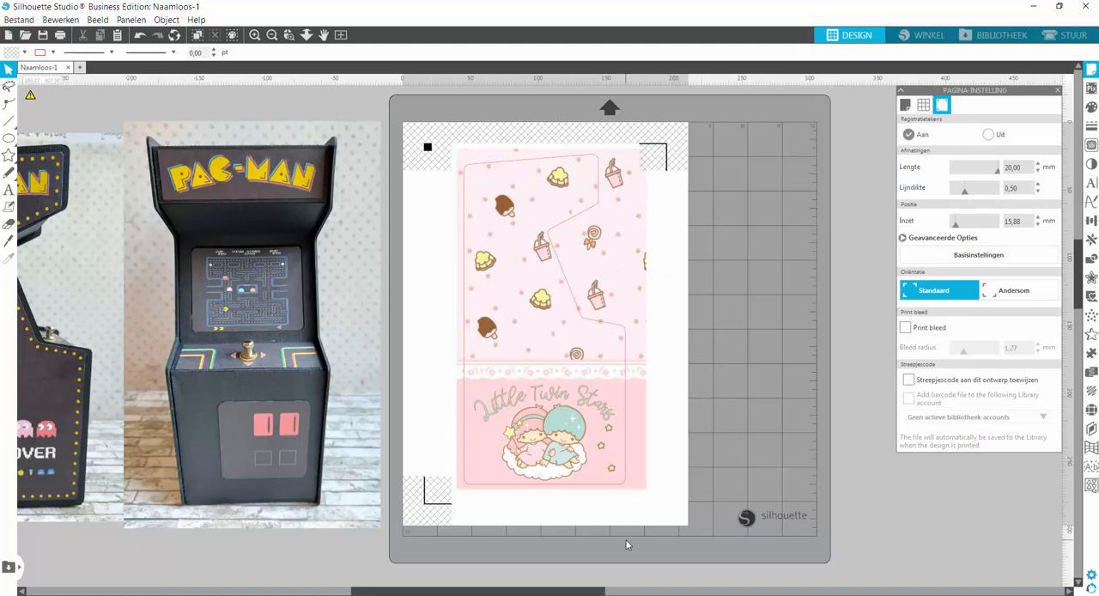
{"action": "left_click_drag", "start_coordinate": [586, 593], "coordinate": [574, 593]}
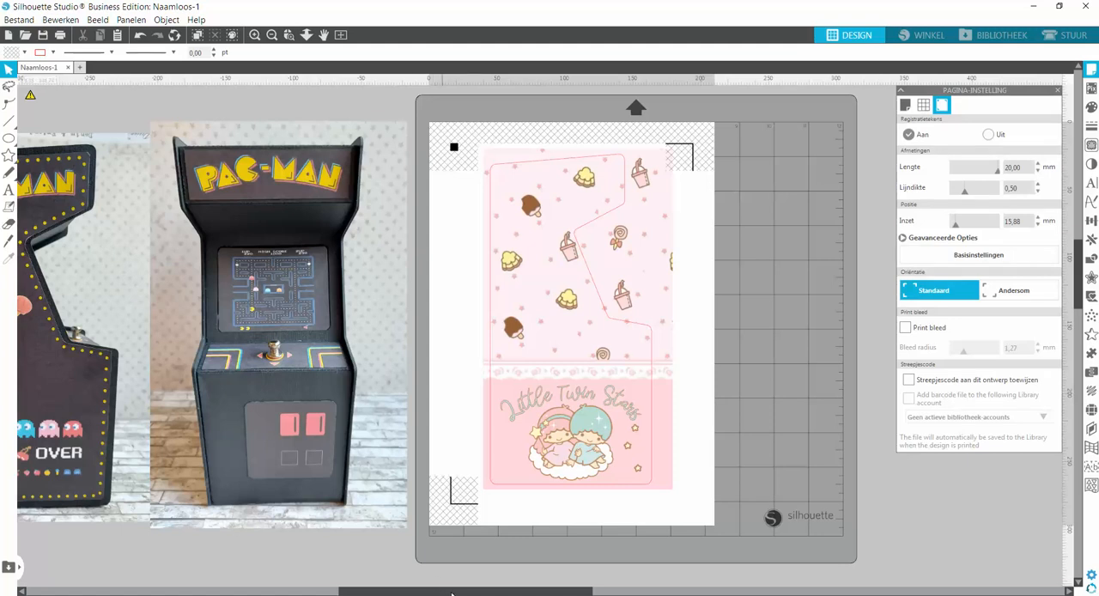
{"action": "left_click_drag", "start_coordinate": [453, 593], "coordinate": [390, 592]}
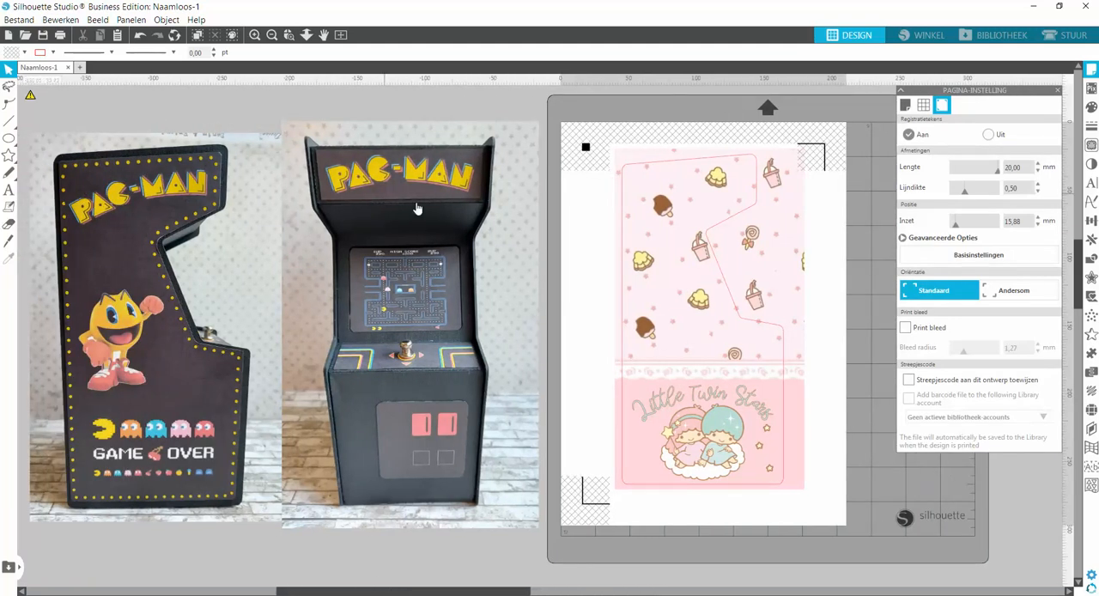
{"action": "left_click", "coordinate": [536, 593]}
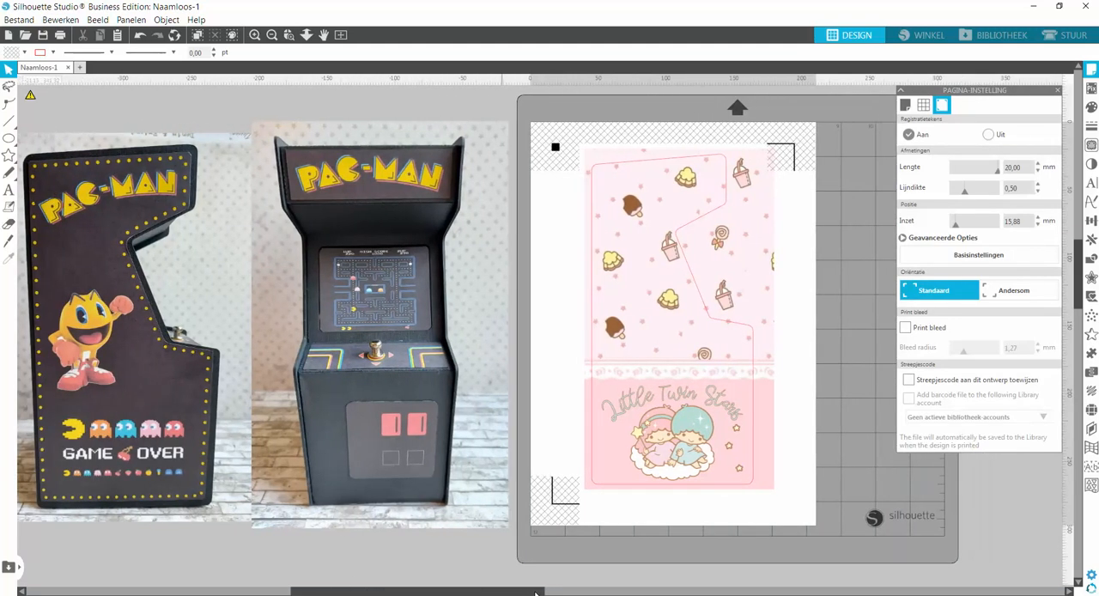
{"action": "left_click", "coordinate": [536, 593]}
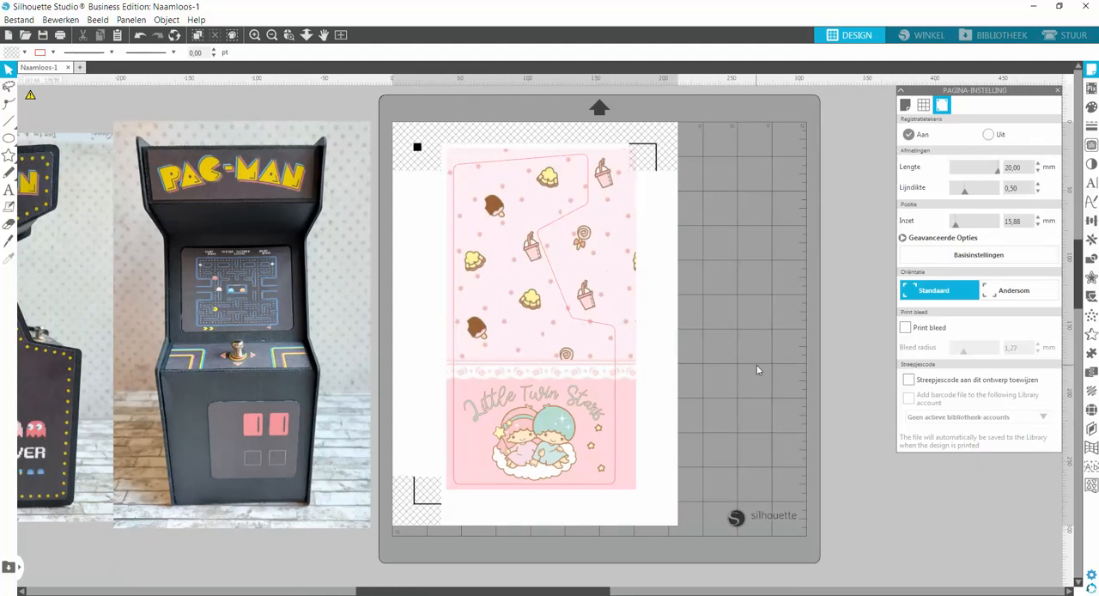